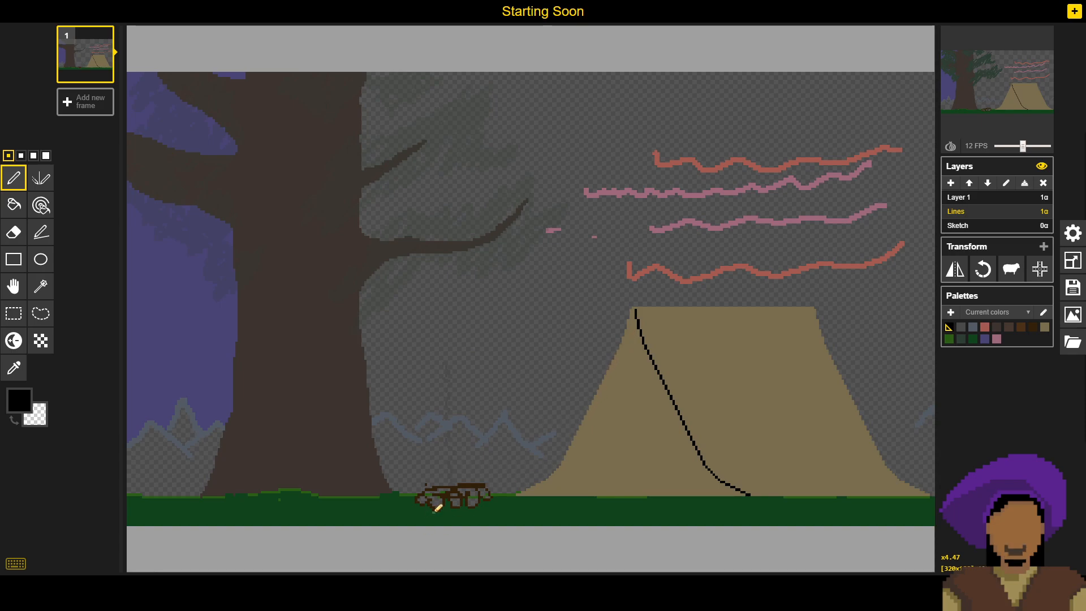
# - Fill the outlined campfire logs at the base of the tree with the dark brown sampled from their outline
pyautogui.press('o')
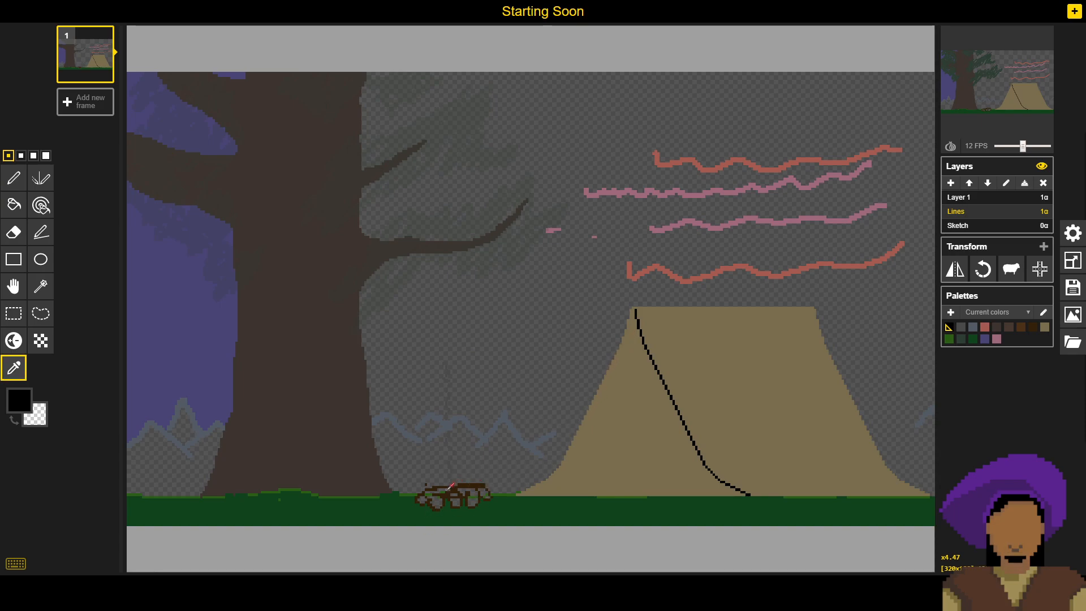
pyautogui.click(460, 489)
pyautogui.press('b')
pyautogui.click(435, 487)
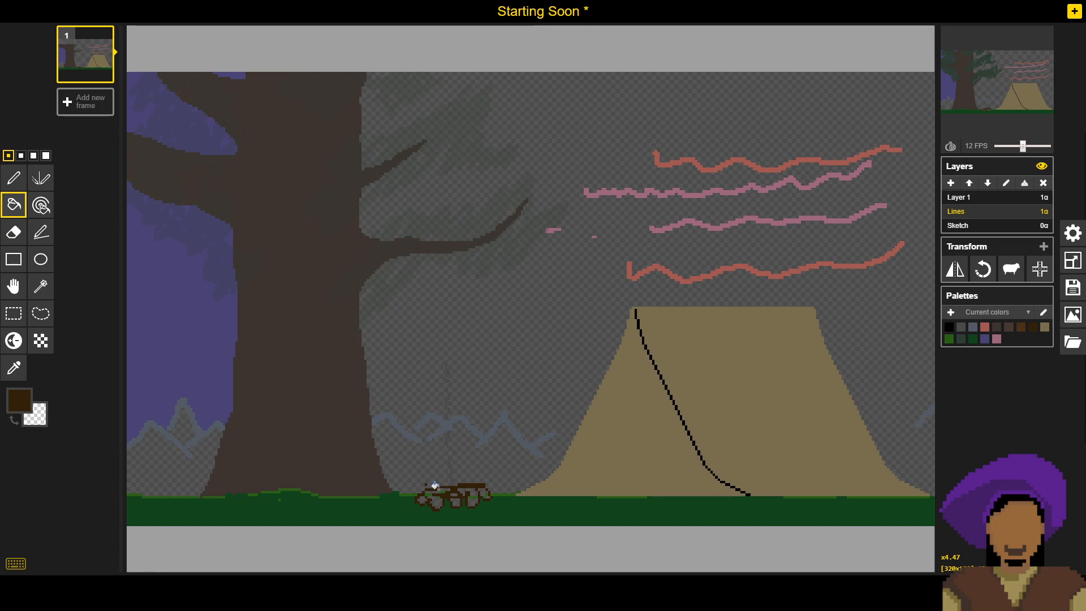
pyautogui.click(429, 490)
pyautogui.click(420, 498)
pyautogui.click(434, 500)
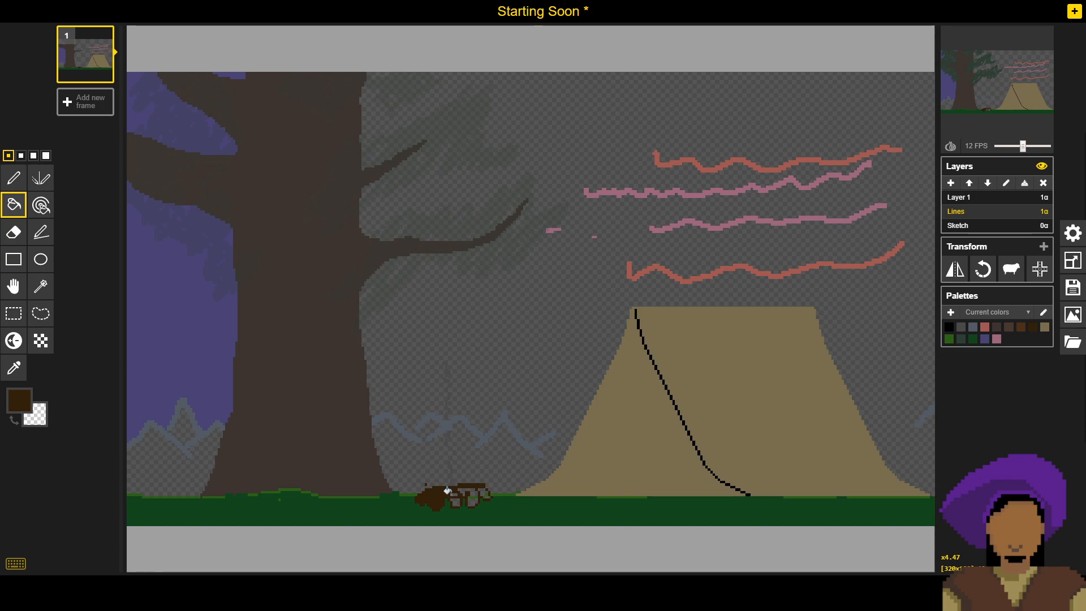
pyautogui.click(454, 497)
pyautogui.click(468, 491)
pyautogui.click(470, 498)
pyautogui.click(480, 488)
pyautogui.press('p')
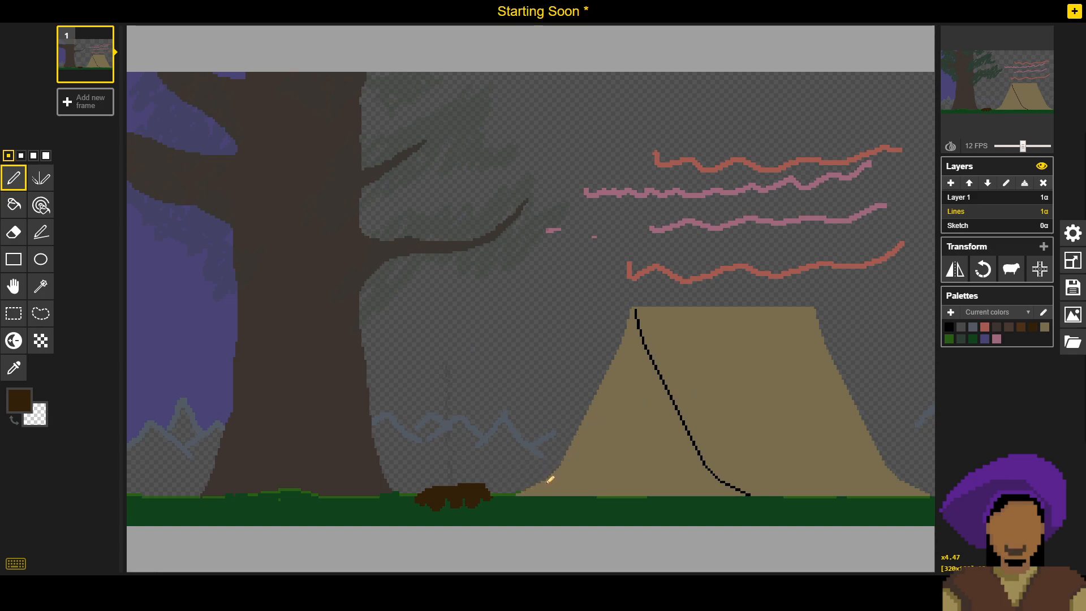
# - Reshape the tent's lower left edge into a steeper, straighter diagonal, using the tan sampled from the tent and erasing the flared corner
pyautogui.scroll(3, 616, 472)
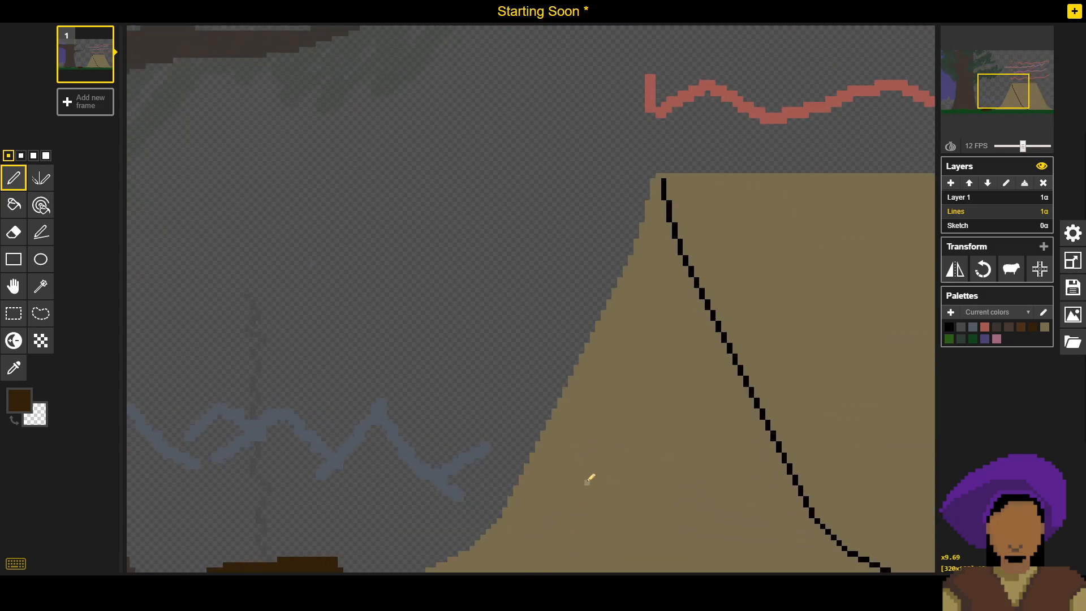
pyautogui.moveTo(586, 482); pyautogui.dragTo(606, 382)
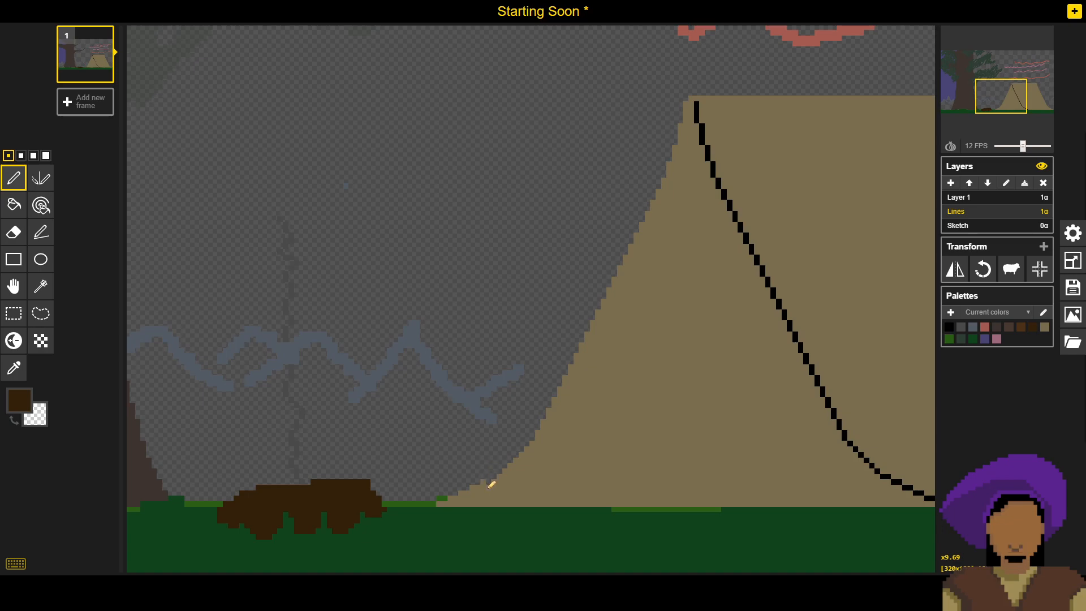
pyautogui.press('o')
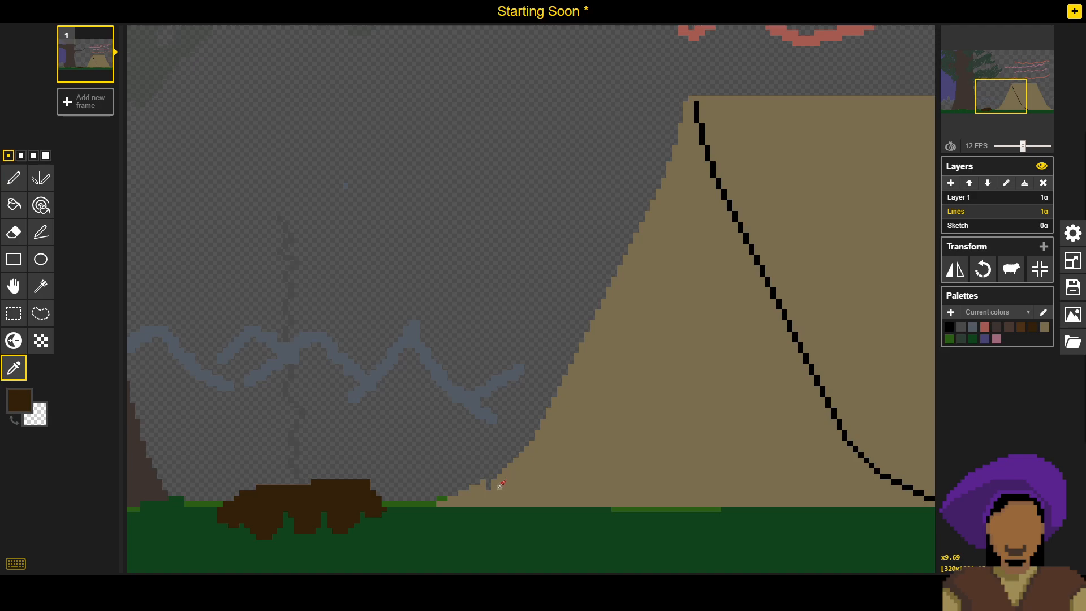
pyautogui.press('p')
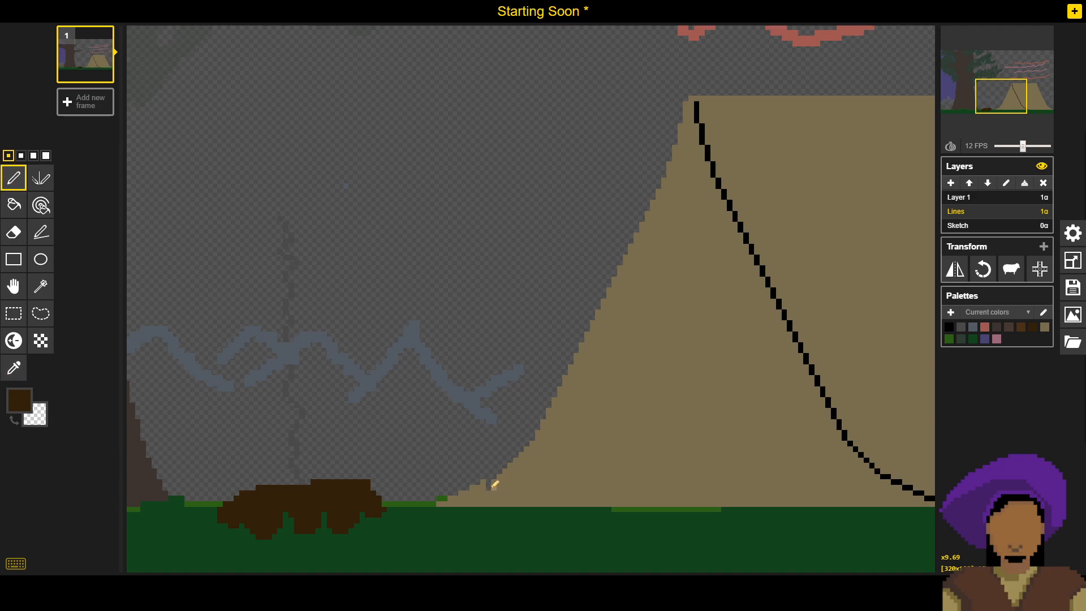
pyautogui.press('o')
pyautogui.click(540, 459)
pyautogui.press('p')
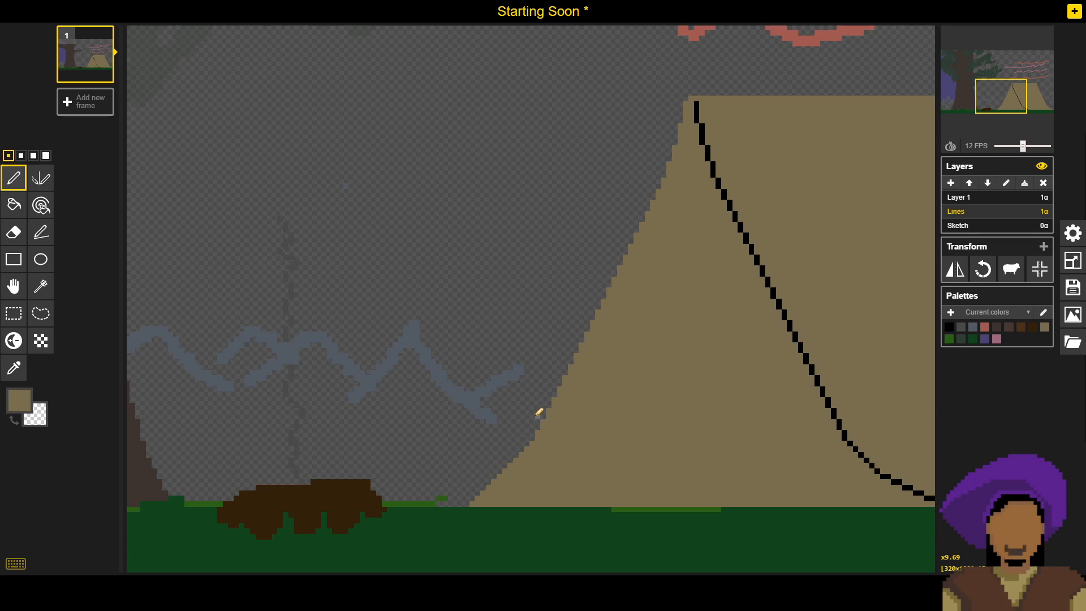
# - Trim the flared corner at the tent's lower right into a straight diagonal down to the grass
pyautogui.moveTo(727, 394); pyautogui.dragTo(384, 260)
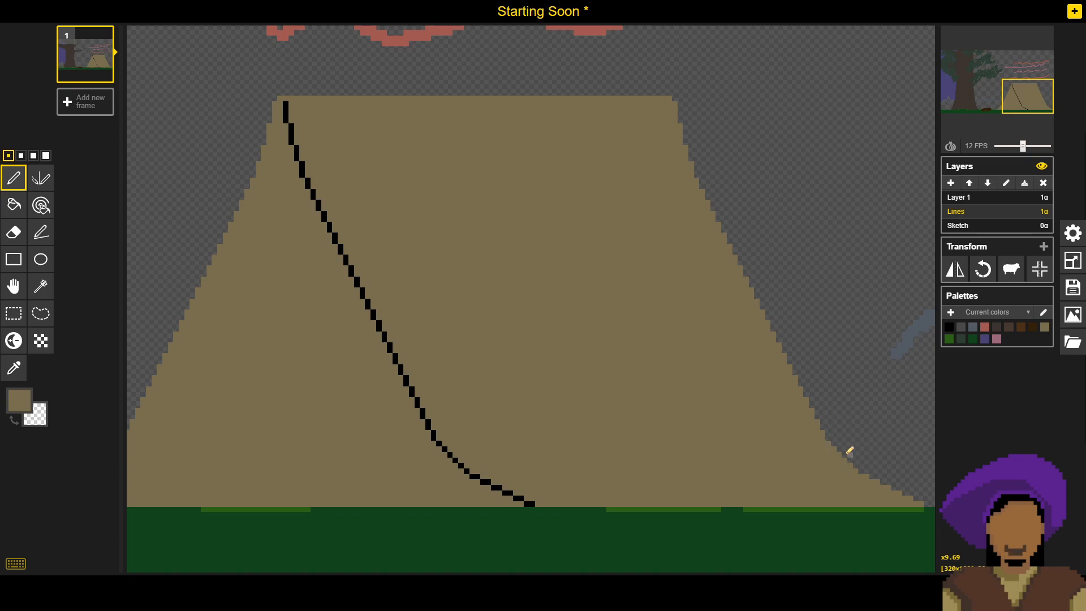
pyautogui.click(895, 501)
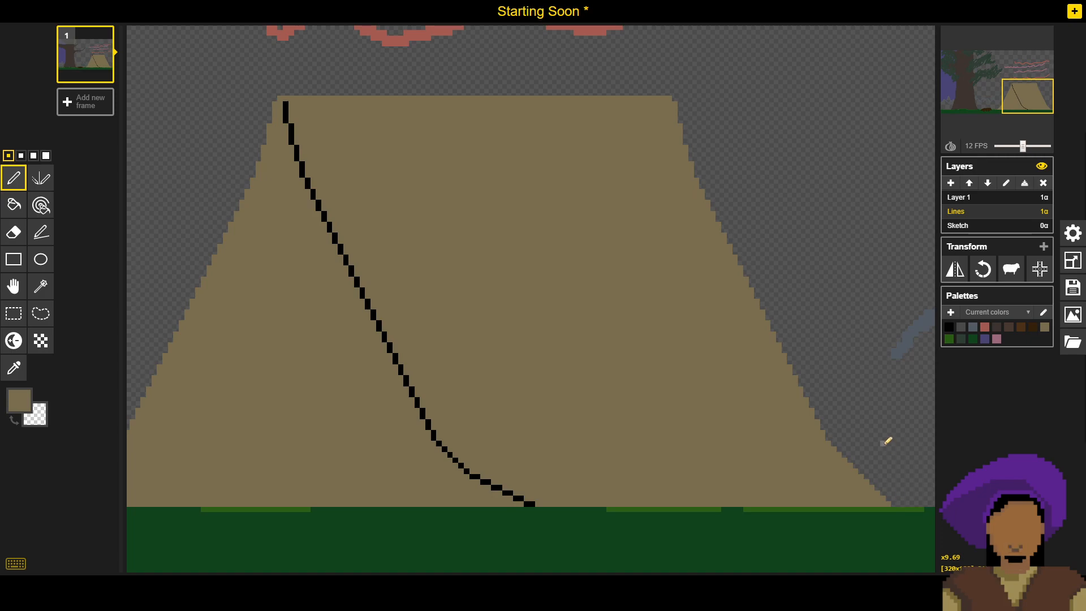
pyautogui.scroll(-1, 883, 438)
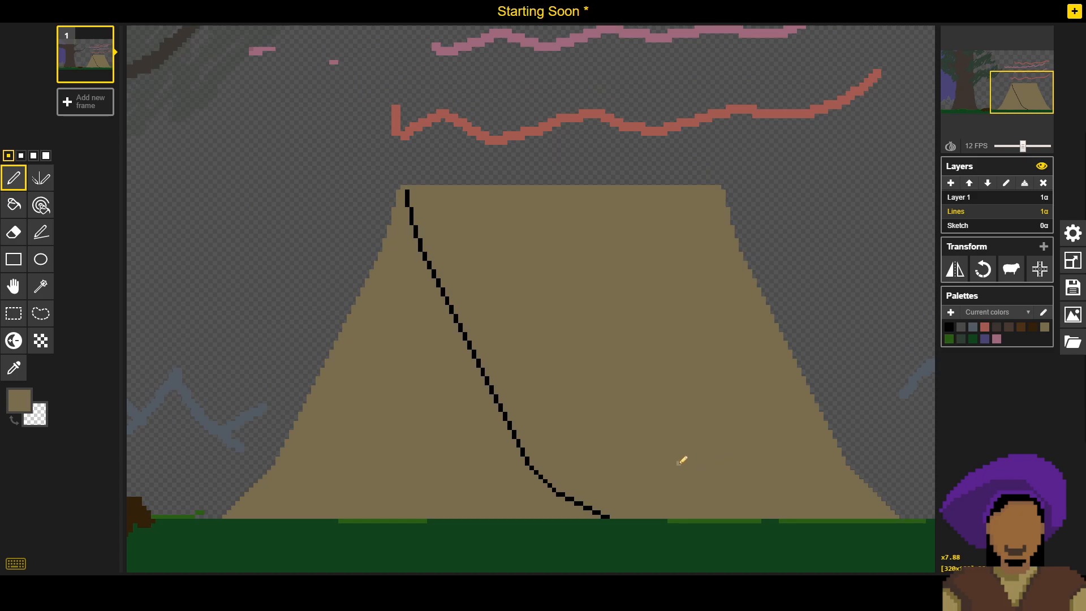
# - Erase more pixels along the tent's lower left corner so its edge meets the ground more steeply
pyautogui.moveTo(989, 35)
pyautogui.scroll(3, 245, 483)
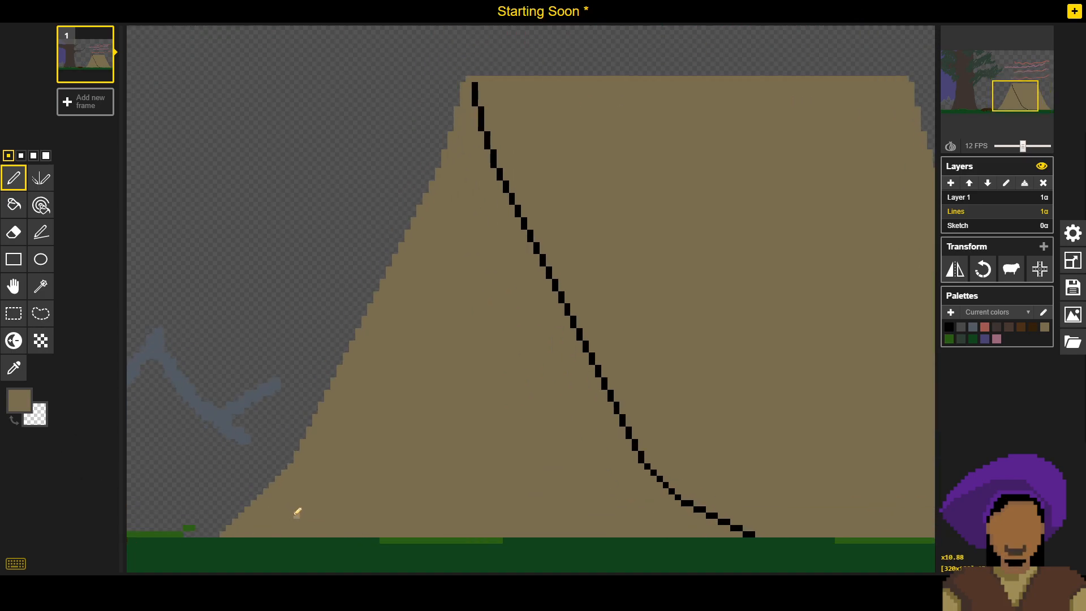
pyautogui.moveTo(282, 469); pyautogui.dragTo(441, 402)
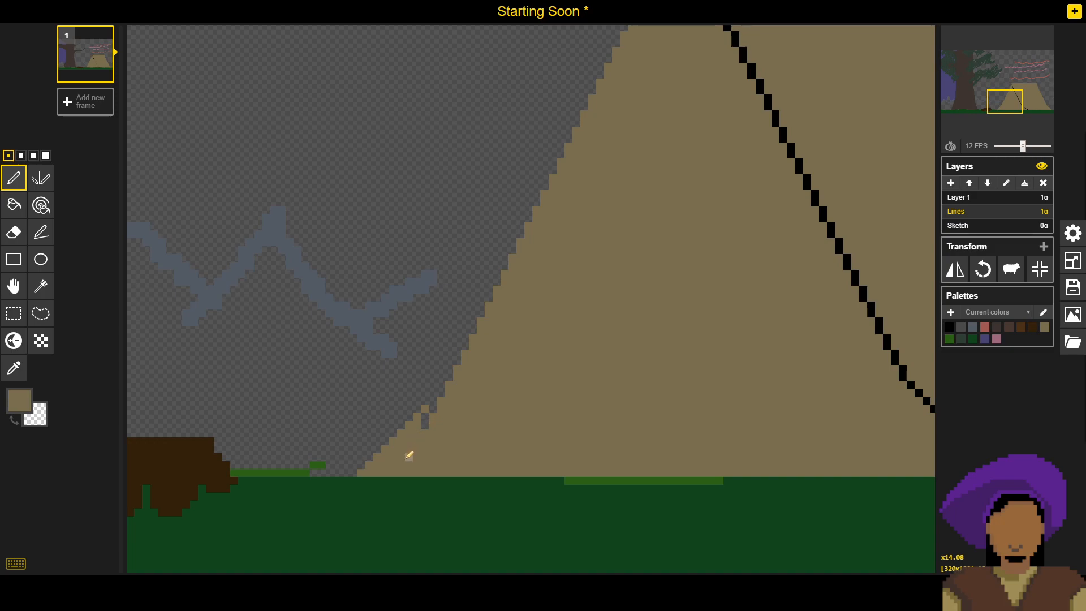
pyautogui.rightClick(418, 434)
pyautogui.rightClick(410, 449)
pyautogui.rightClick(411, 443)
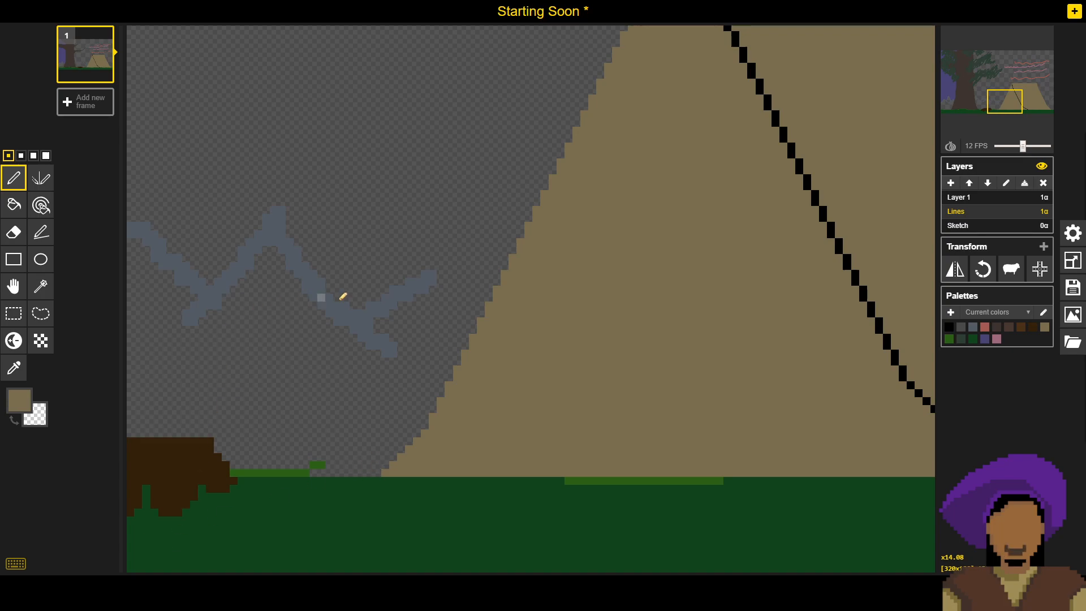
pyautogui.scroll(-2, 383, 251)
pyautogui.scroll(-2, 384, 249)
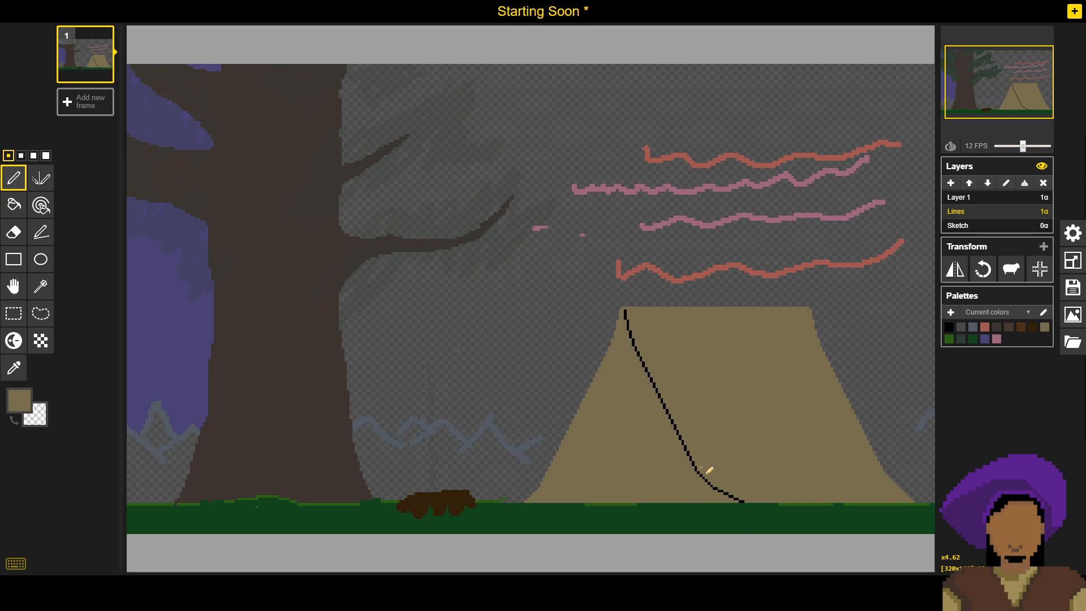
# - Paint over the lower curve of the tent's black seam in tan and redraw it in black with a steeper run to the ground
pyautogui.scroll(5, 868, 461)
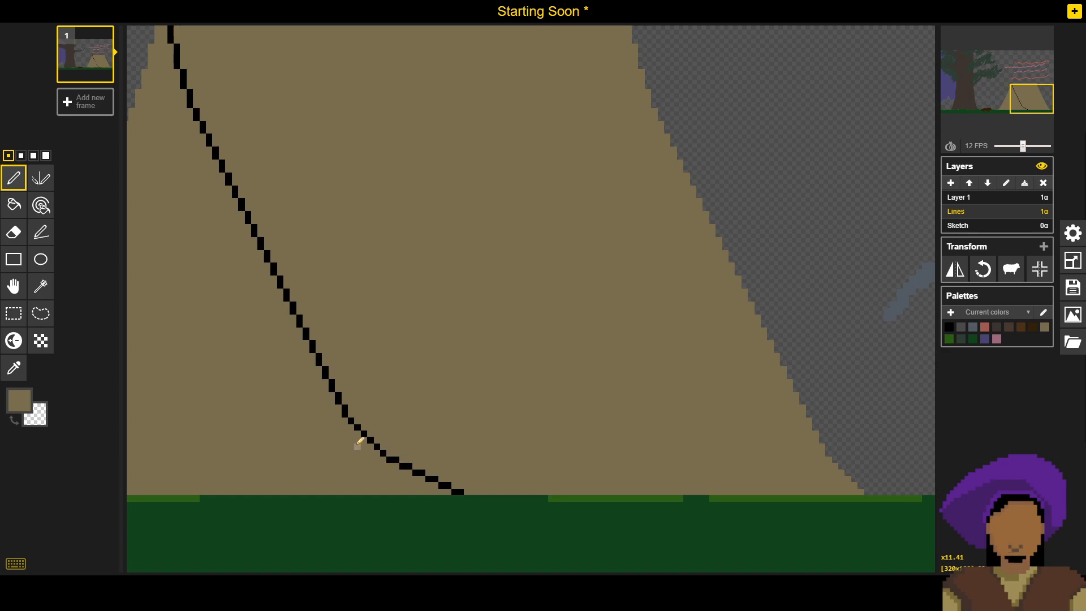
pyautogui.moveTo(352, 420)
pyautogui.mouseDown()
pyautogui.moveTo(359, 448)
pyautogui.moveTo(388, 431)
pyautogui.moveTo(380, 468)
pyautogui.moveTo(408, 442)
pyautogui.moveTo(396, 467)
pyautogui.moveTo(420, 459)
pyautogui.moveTo(451, 470)
pyautogui.moveTo(412, 472)
pyautogui.moveTo(461, 487)
pyautogui.mouseUp()
pyautogui.press('o')
pyautogui.click(344, 410)
pyautogui.press('p')
pyautogui.moveTo(350, 420); pyautogui.dragTo(403, 492)
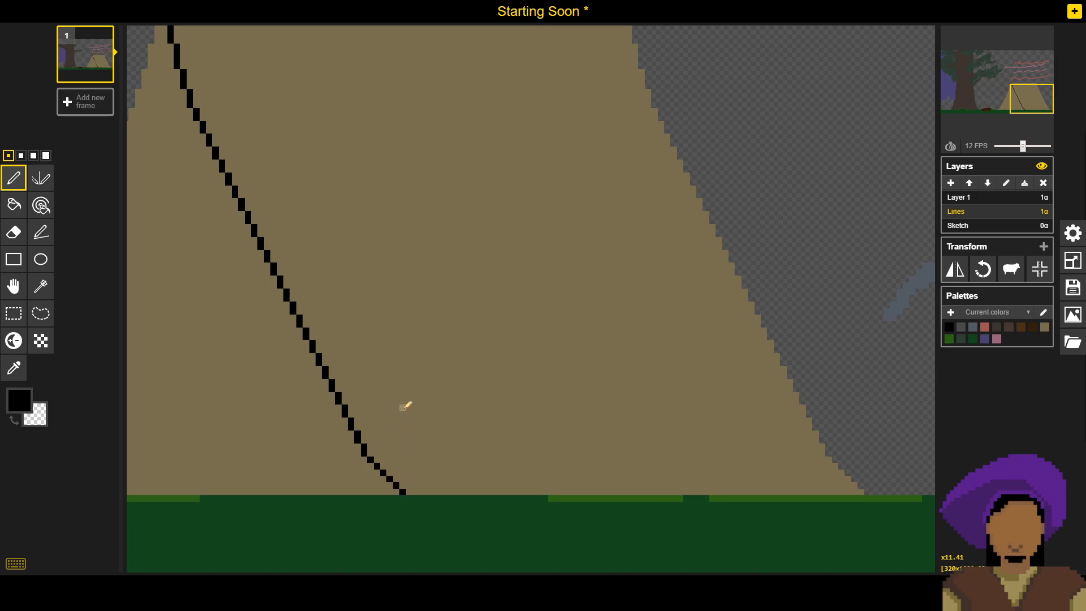
pyautogui.scroll(-1, 300, 396)
pyautogui.scroll(-1, 350, 390)
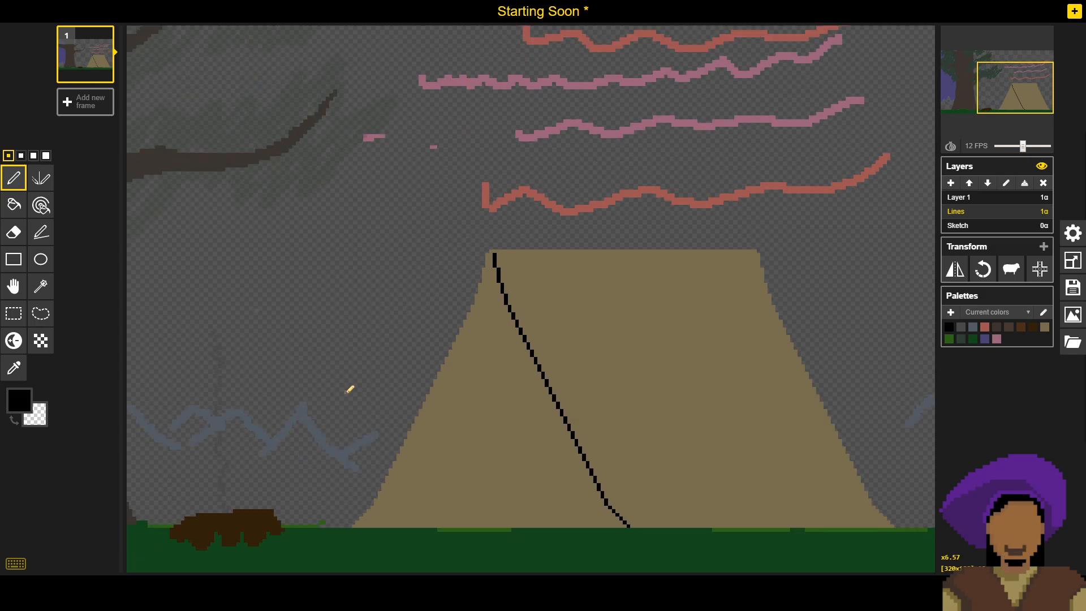
# - Save the Starting Soon sprite to its existing file
pyautogui.moveTo(385, 447); pyautogui.dragTo(463, 311)
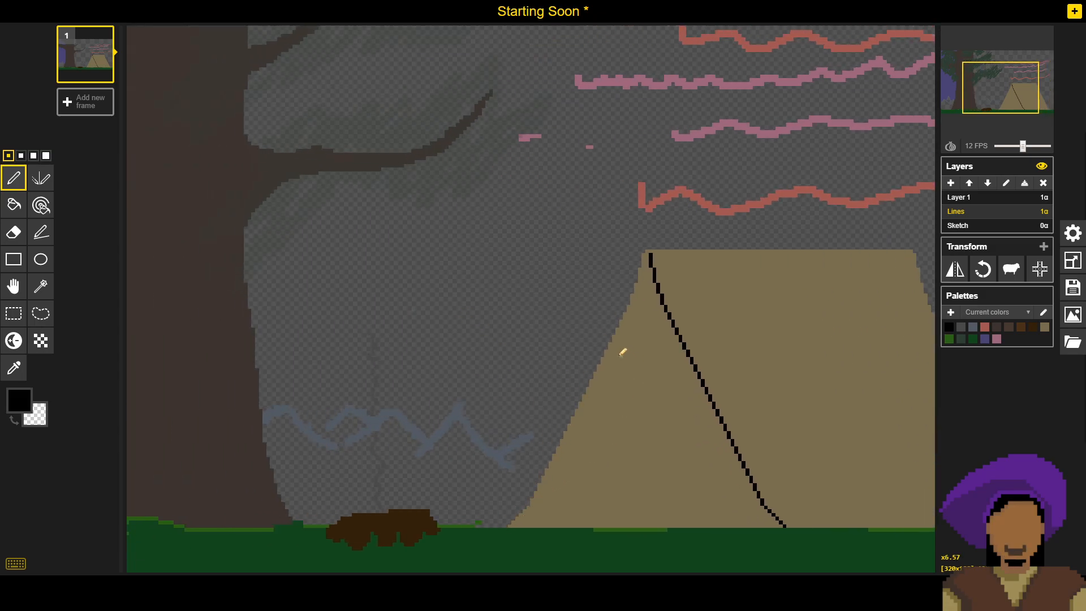
pyautogui.moveTo(624, 361); pyautogui.dragTo(468, 301)
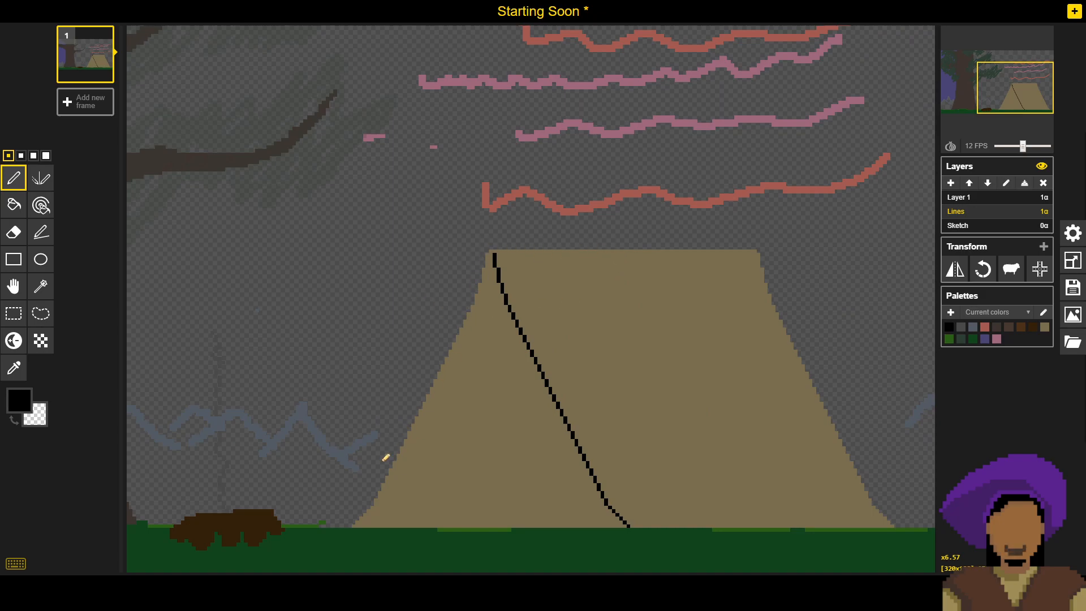
pyautogui.scroll(-1, 525, 296)
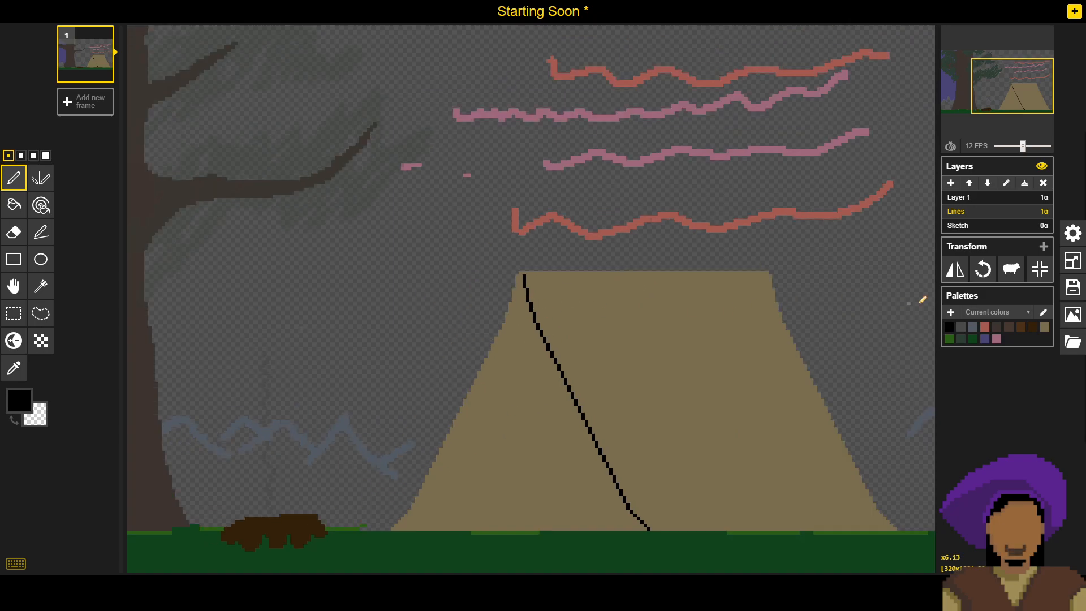
pyautogui.click(1079, 287)
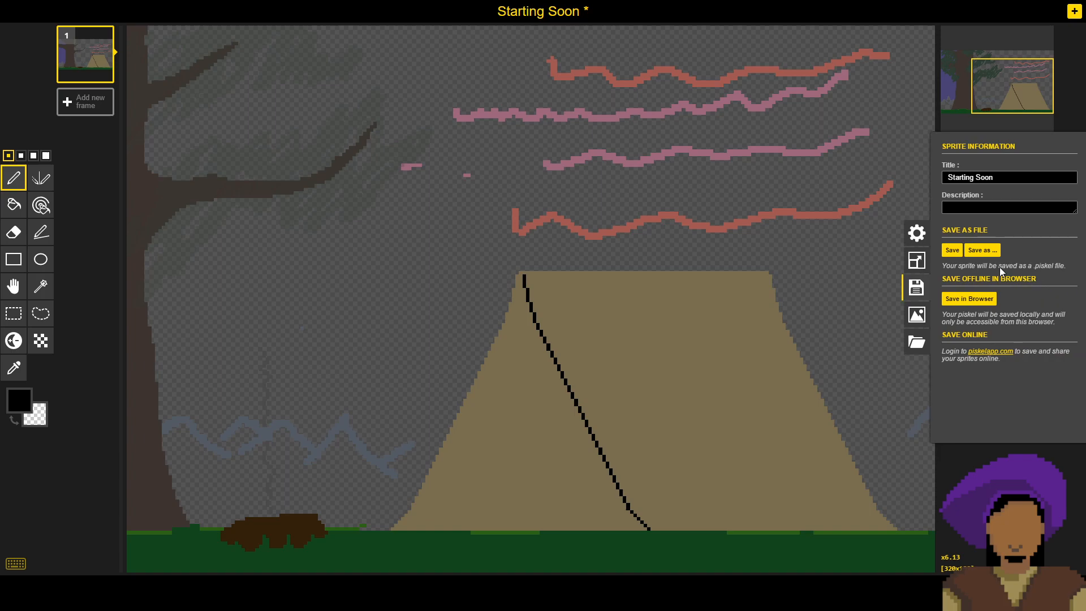
pyautogui.click(952, 252)
# - Examine the campsite scene from the tree across to the tent, both up close and as a whole
pyautogui.moveTo(404, 282); pyautogui.dragTo(484, 269)
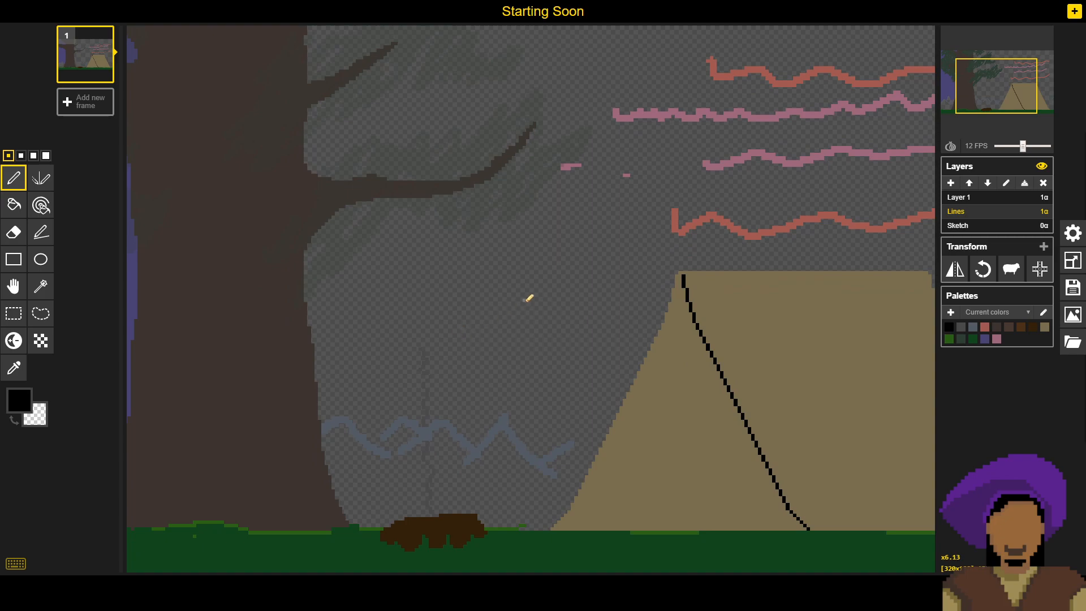
pyautogui.rightClick(463, 329)
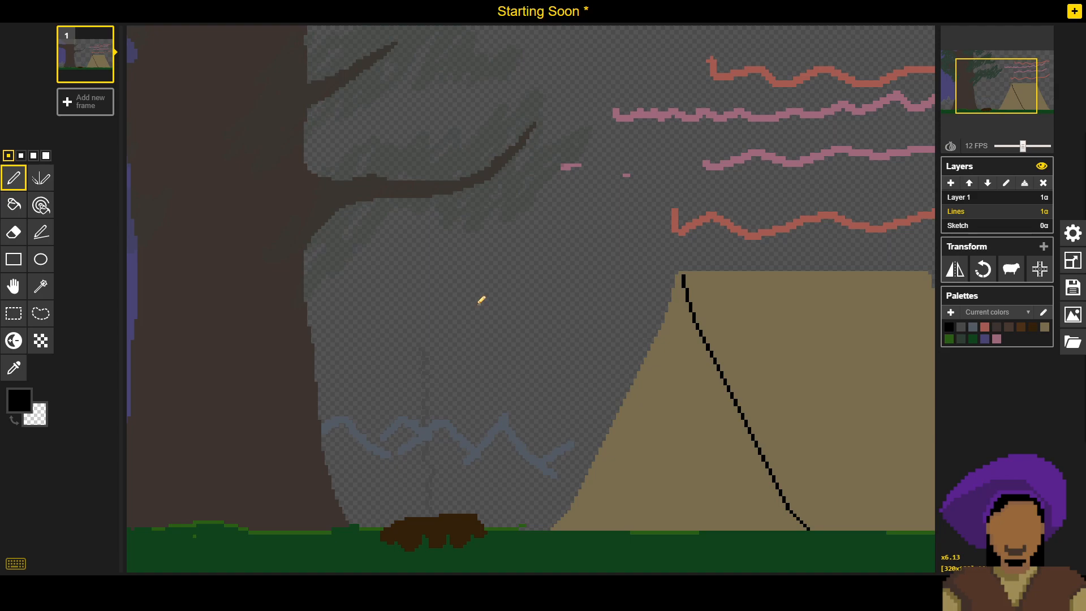
pyautogui.scroll(-4, 481, 300)
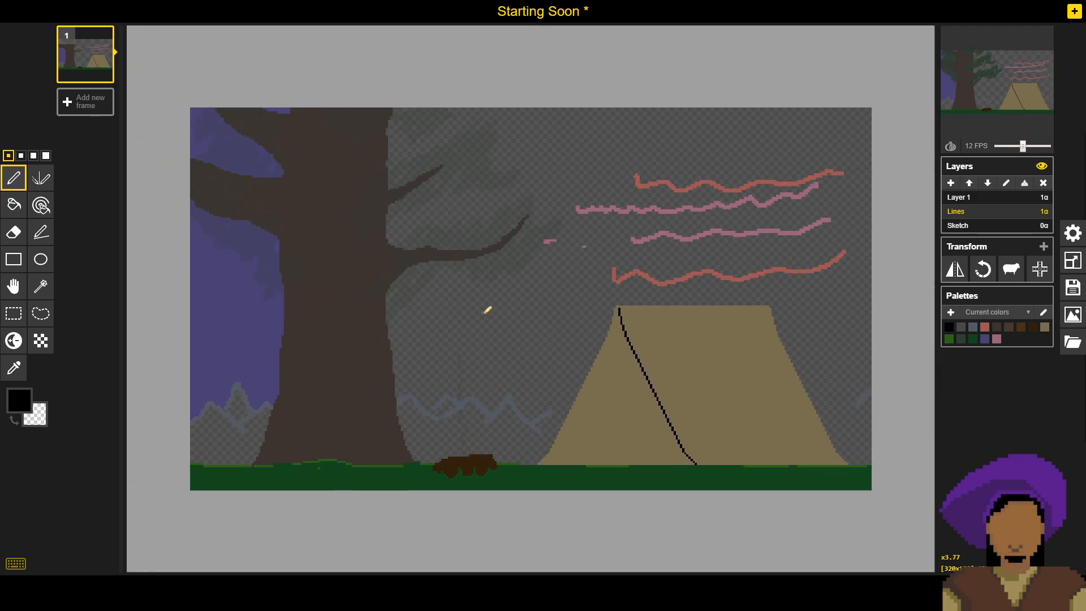
pyautogui.scroll(3, 478, 308)
pyautogui.moveTo(395, 324); pyautogui.dragTo(355, 306)
pyautogui.scroll(-3, 337, 315)
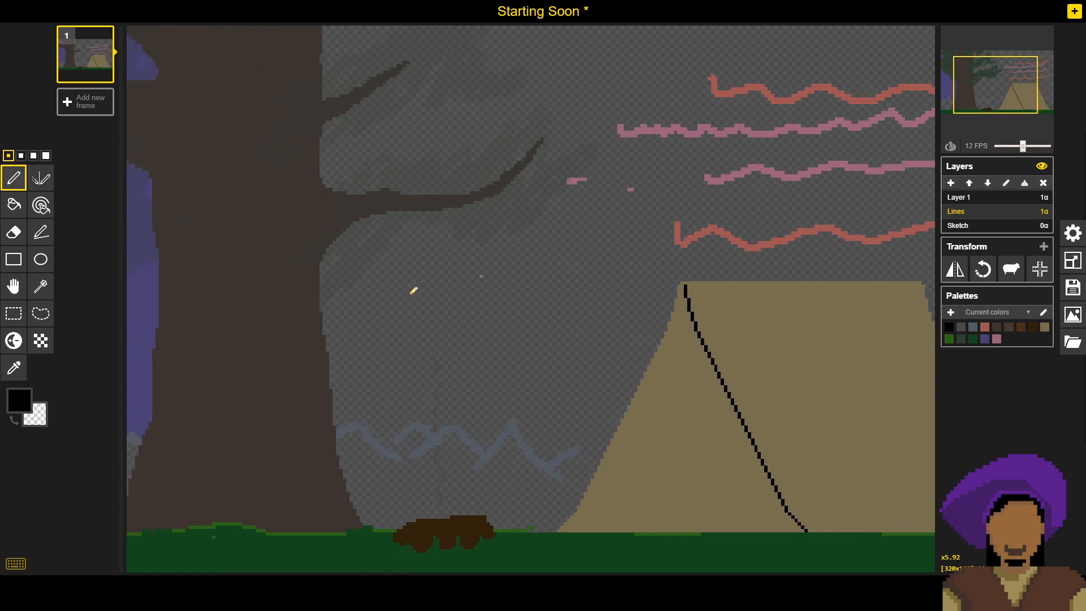
pyautogui.scroll(3, 412, 291)
pyautogui.scroll(-3, 546, 357)
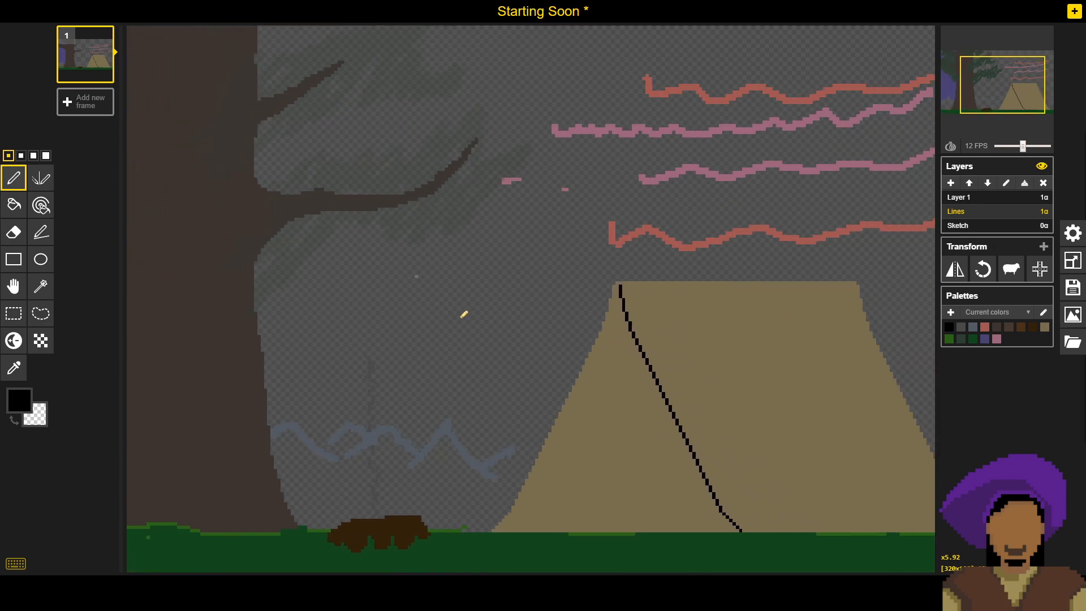
pyautogui.scroll(3, 466, 311)
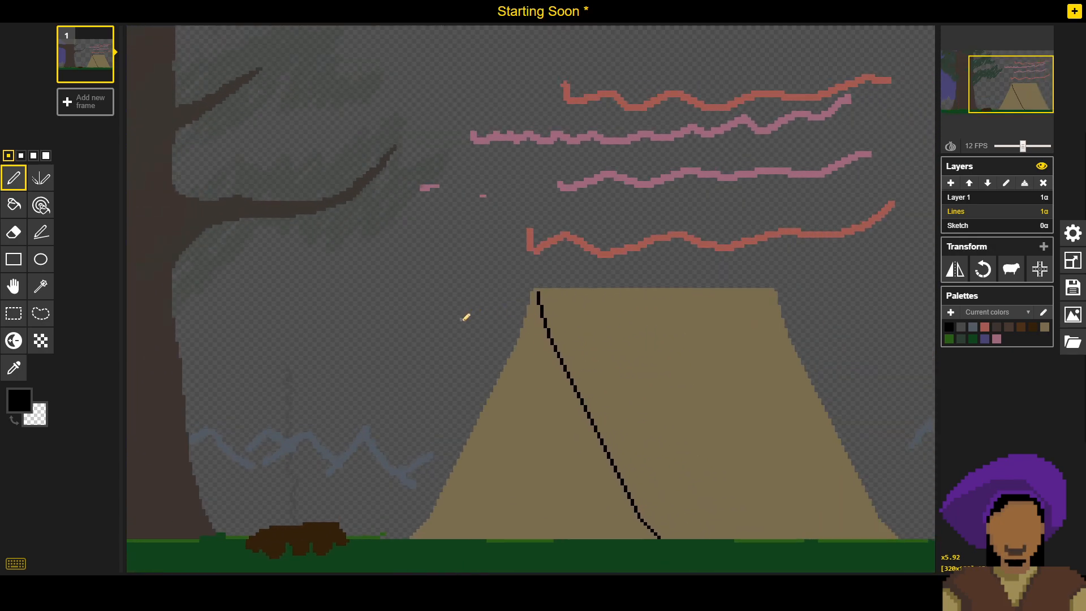
pyautogui.hscroll(-5, 438, 334)
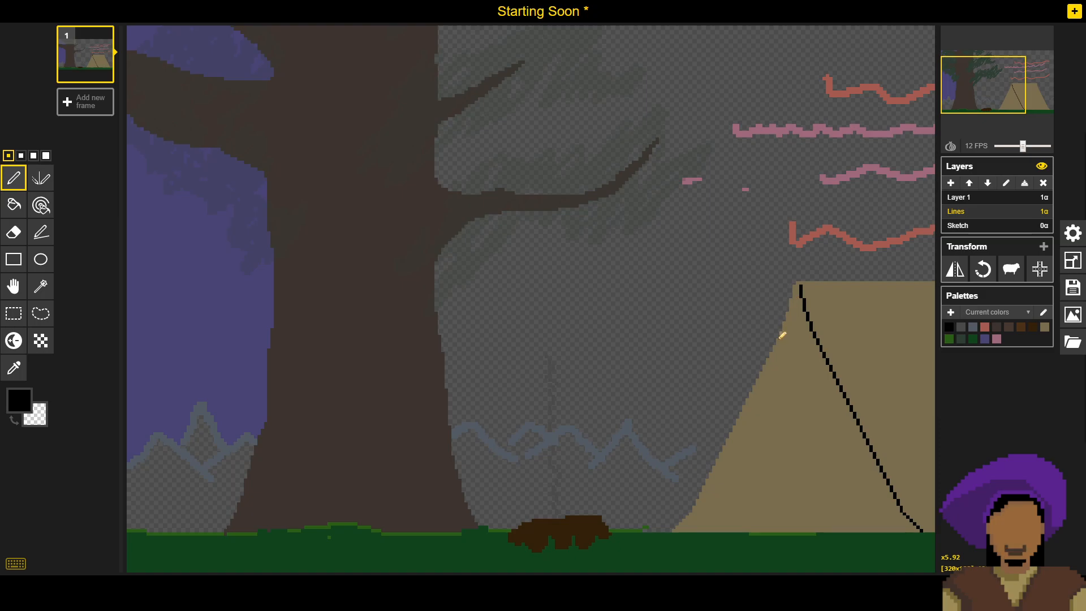
pyautogui.moveTo(749, 395); pyautogui.dragTo(489, 392)
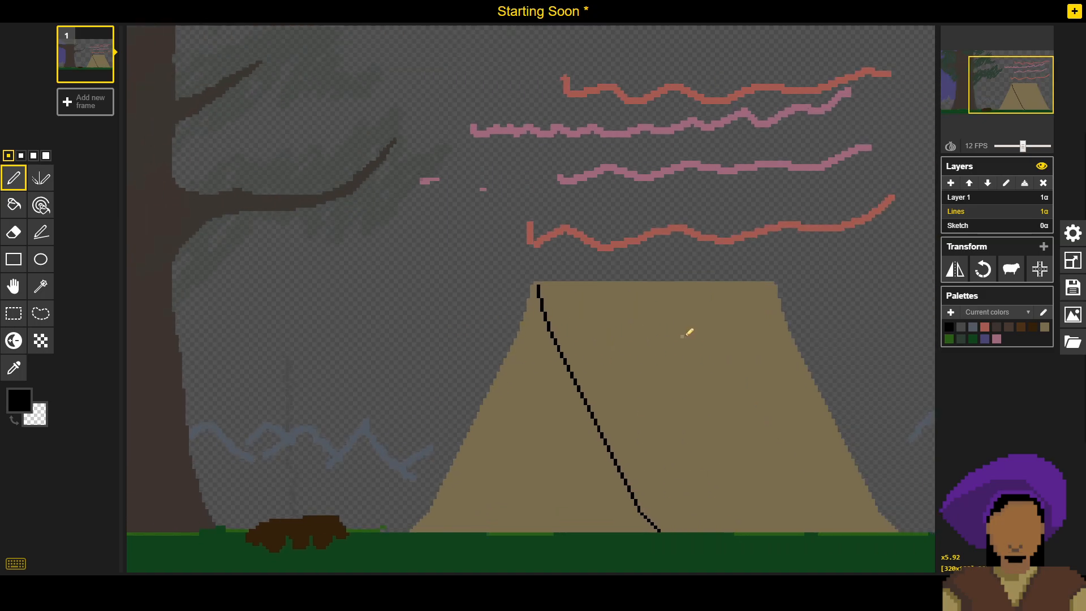
pyautogui.moveTo(470, 314); pyautogui.dragTo(493, 334)
pyautogui.scroll(-3, 494, 333)
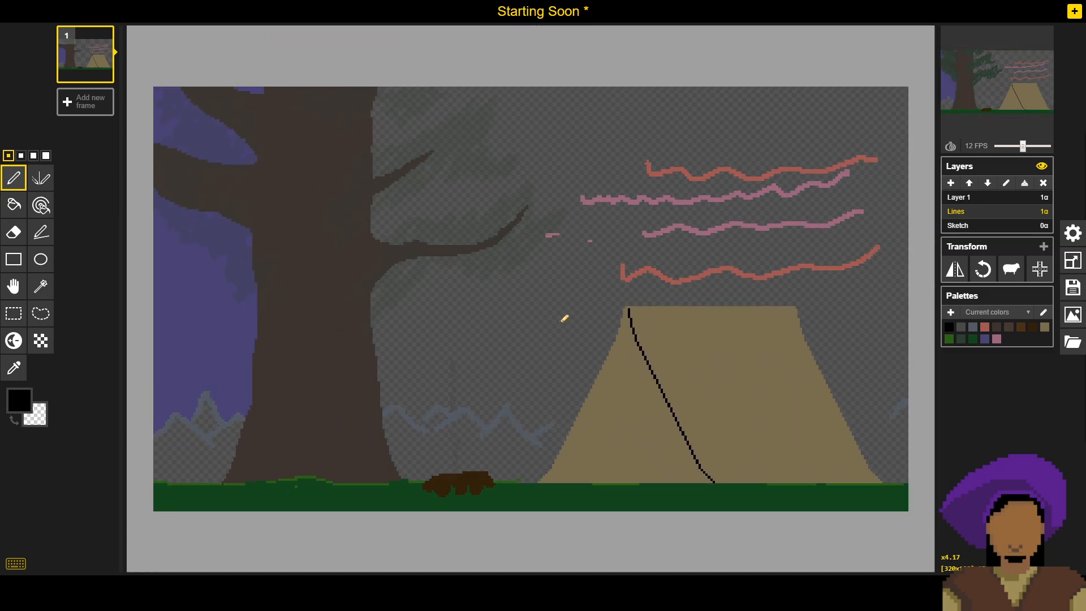
# - Check the canvas resize settings and return to the drawing without changing them
pyautogui.click(1074, 260)
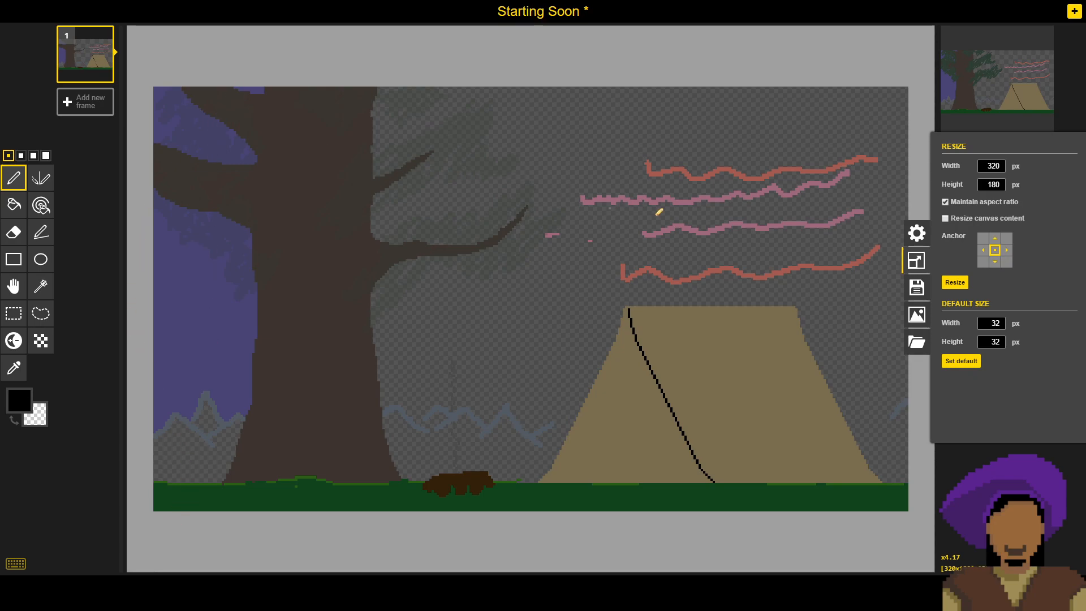
pyautogui.click(862, 73)
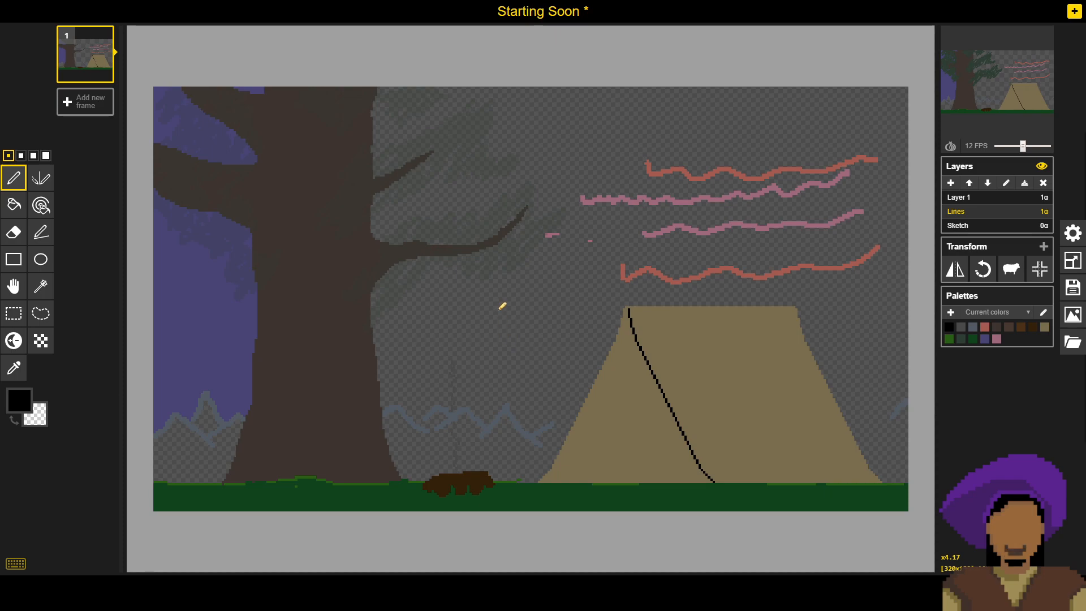
pyautogui.scroll(2, 502, 307)
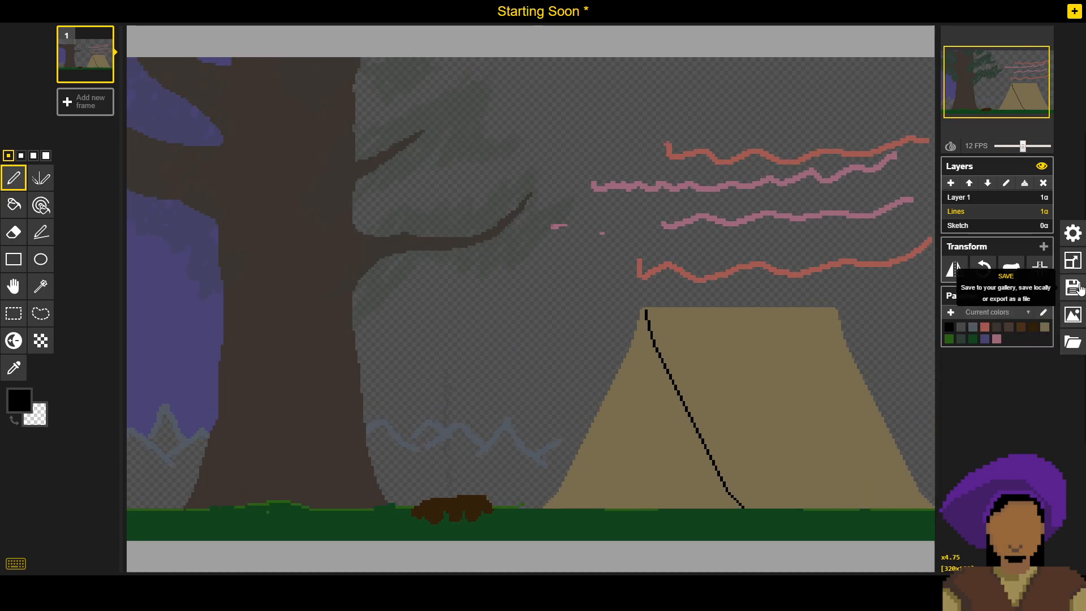
# - Save the current version of the Starting Soon sprite
pyautogui.click(1073, 287)
pyautogui.click(953, 253)
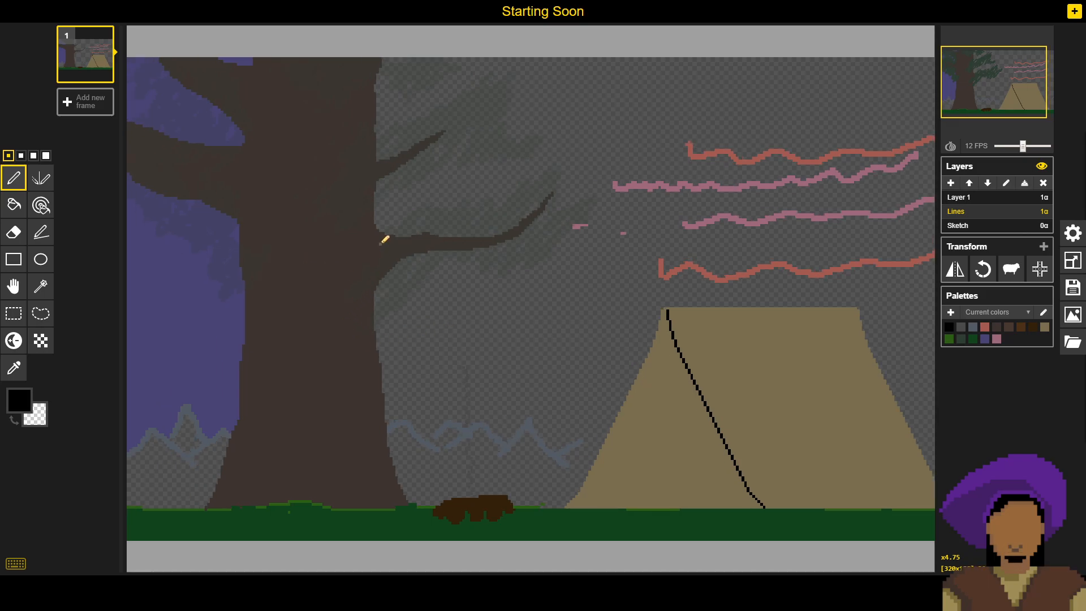
# - Sample the ground's dark green and touch up the grass edge beside the campfire logs with single pixels
pyautogui.scroll(1, 388, 213)
pyautogui.moveTo(389, 215); pyautogui.dragTo(476, 306)
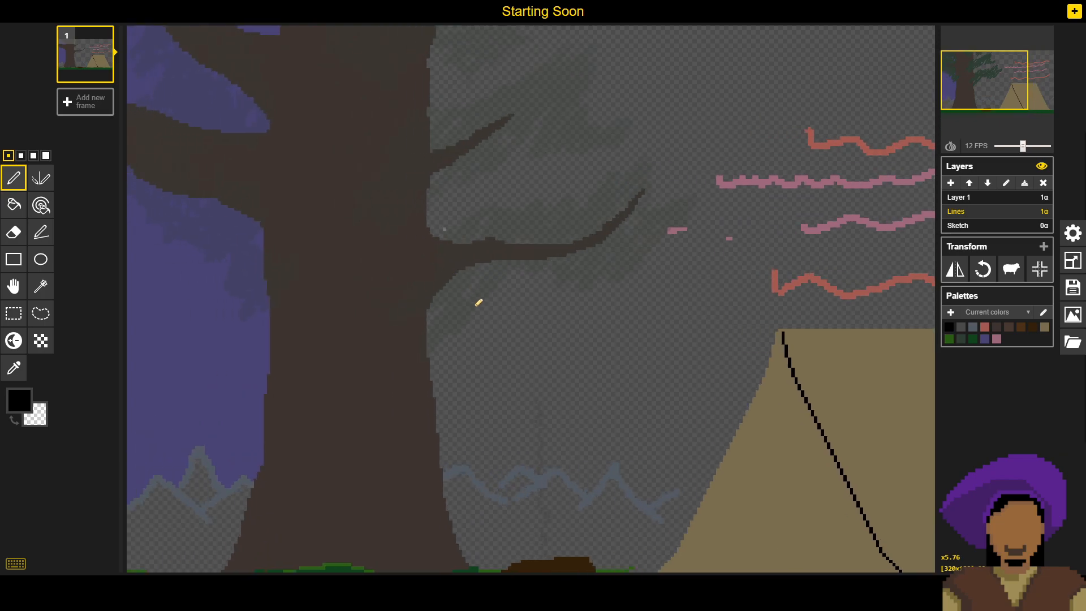
pyautogui.moveTo(340, 289); pyautogui.dragTo(370, 250)
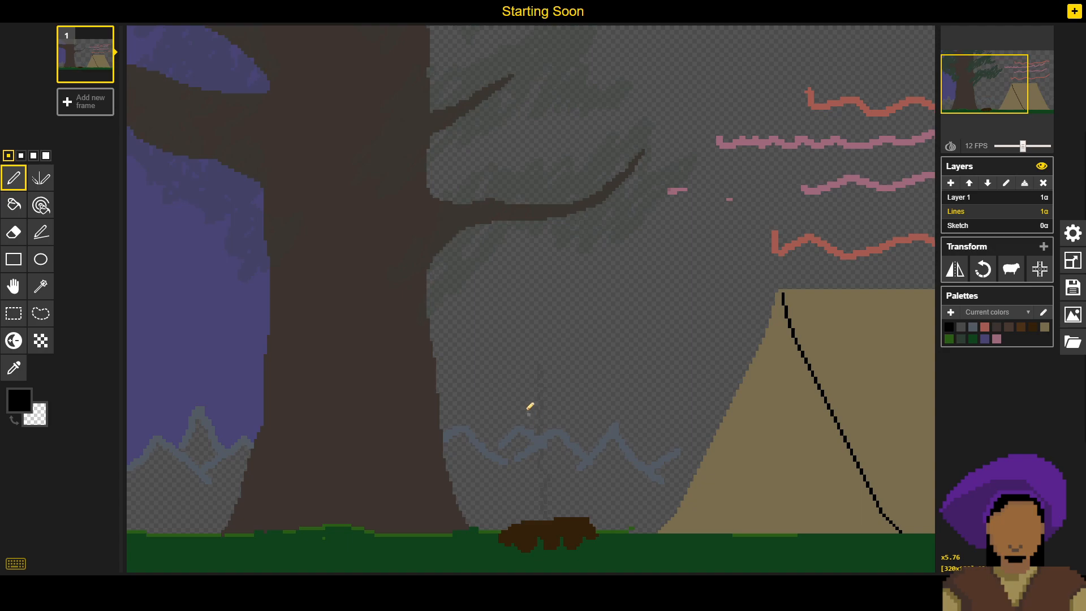
pyautogui.moveTo(531, 408); pyautogui.dragTo(265, 299)
pyautogui.moveTo(512, 314); pyautogui.dragTo(582, 338)
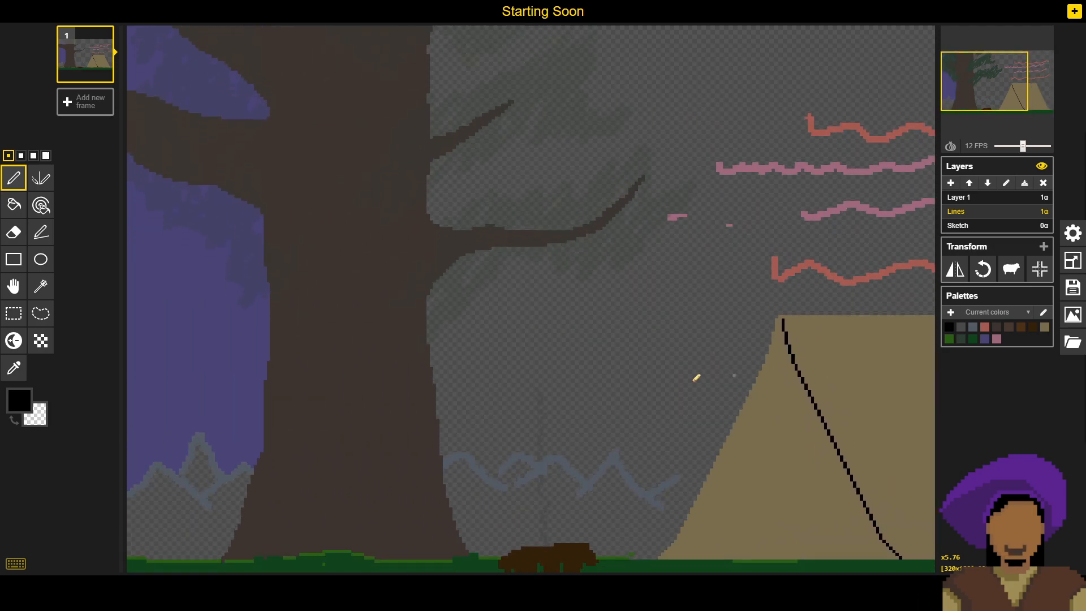
pyautogui.moveTo(415, 376); pyautogui.dragTo(497, 307)
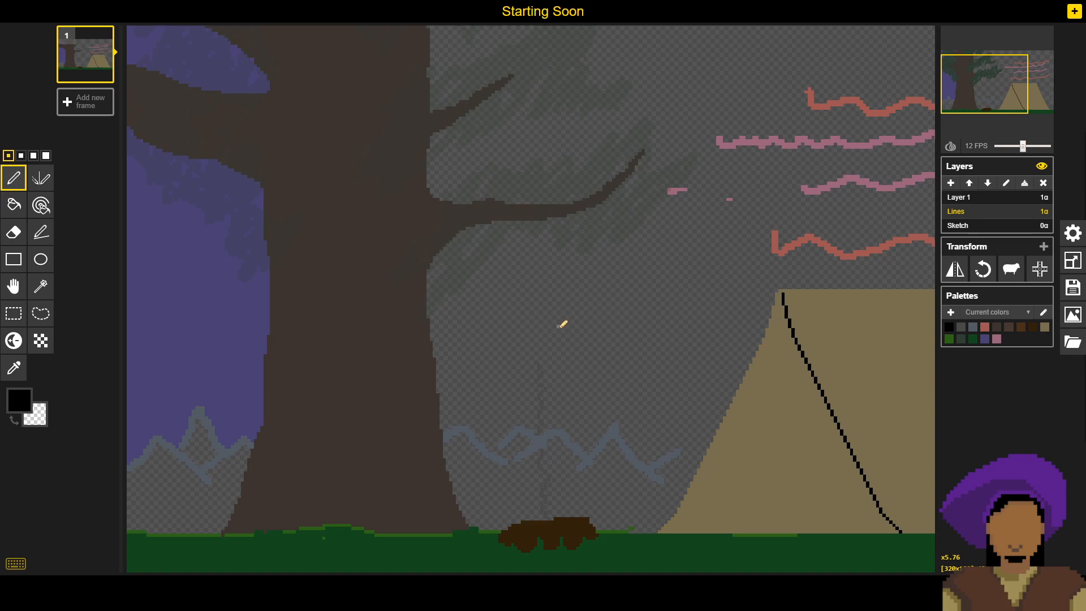
pyautogui.moveTo(564, 351); pyautogui.dragTo(561, 288)
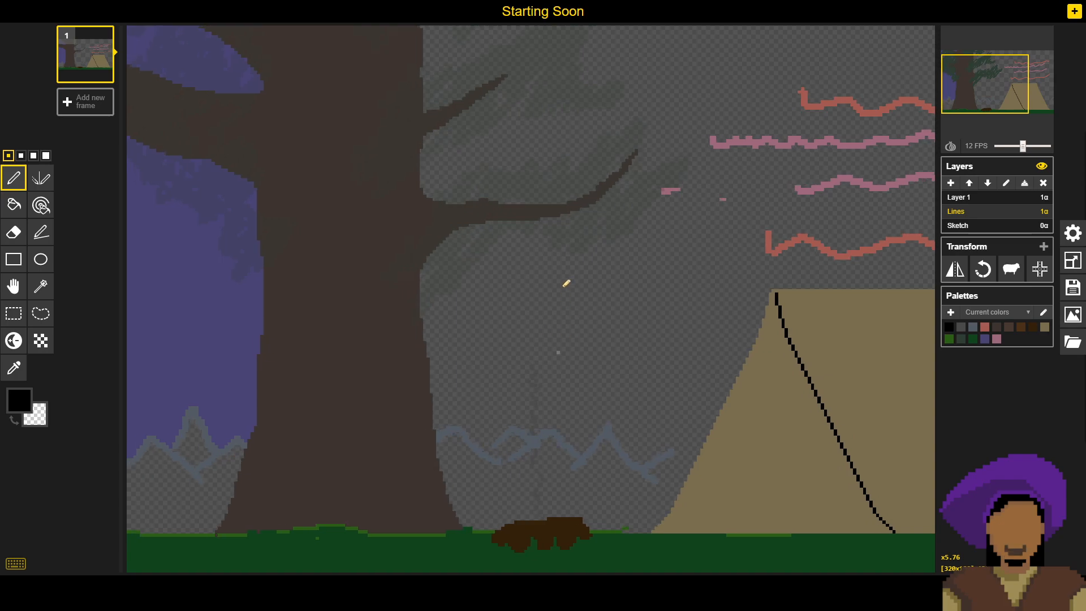
pyautogui.keyDown('alt'); pyautogui.click(474, 548); pyautogui.keyUp('alt')
pyautogui.click(476, 530)
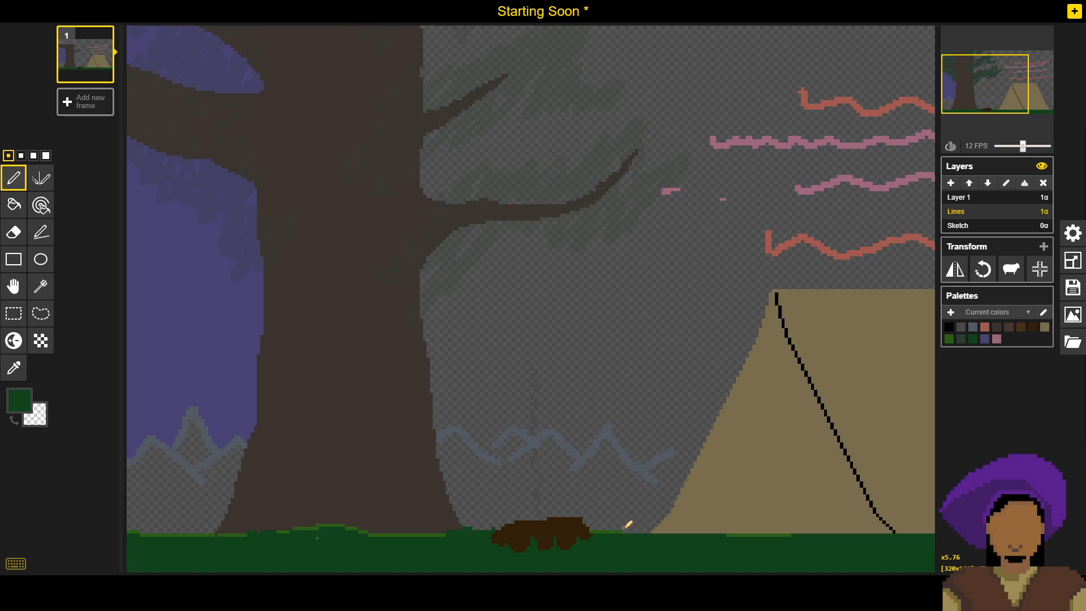
# - Fill the light-green grass patches along the whole ground edge, from the tree to beyond the tent, with dark green
pyautogui.press('b')
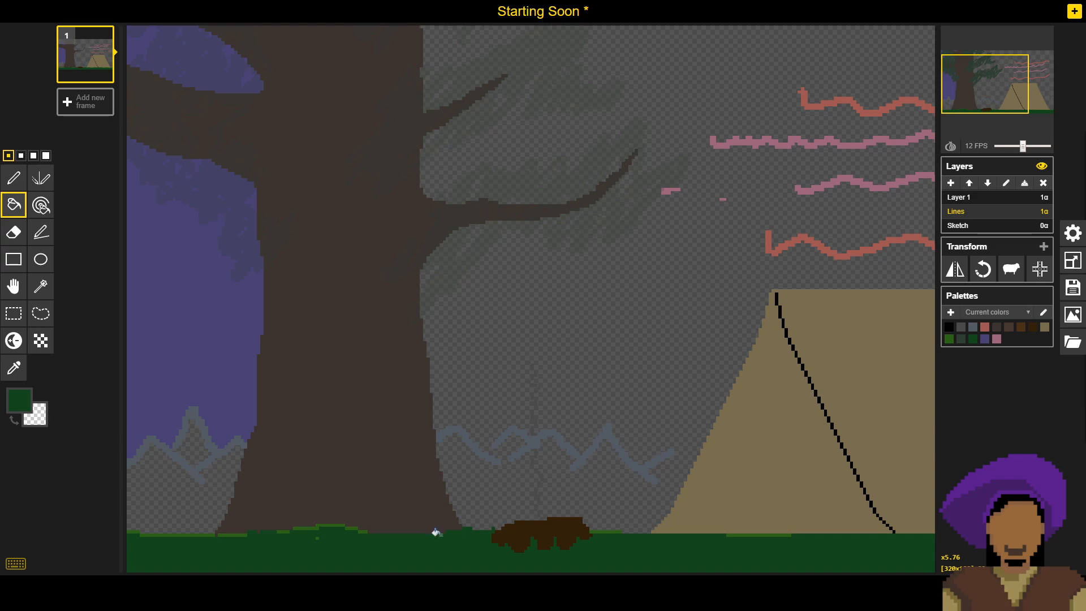
pyautogui.click(352, 528)
pyautogui.click(361, 531)
pyautogui.click(203, 532)
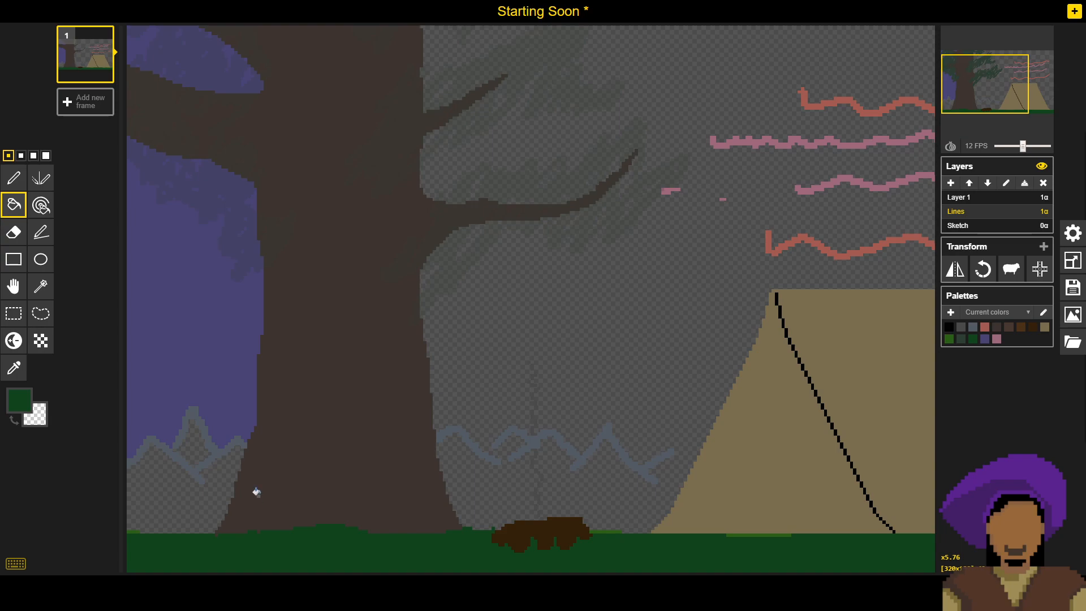
pyautogui.moveTo(306, 422); pyautogui.dragTo(312, 442)
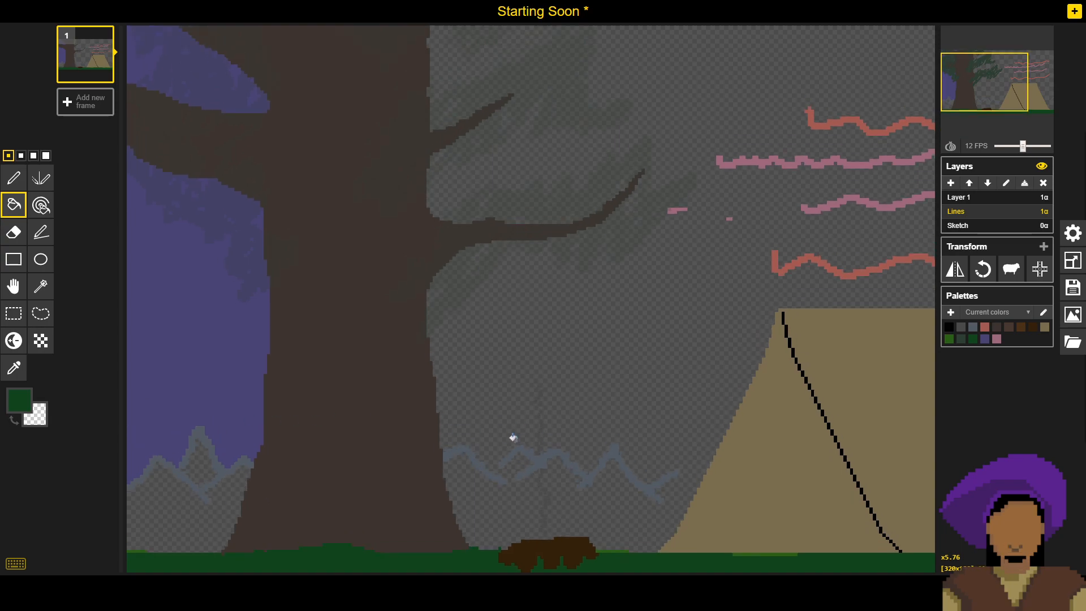
pyautogui.click(130, 547)
pyautogui.moveTo(586, 371); pyautogui.dragTo(516, 264)
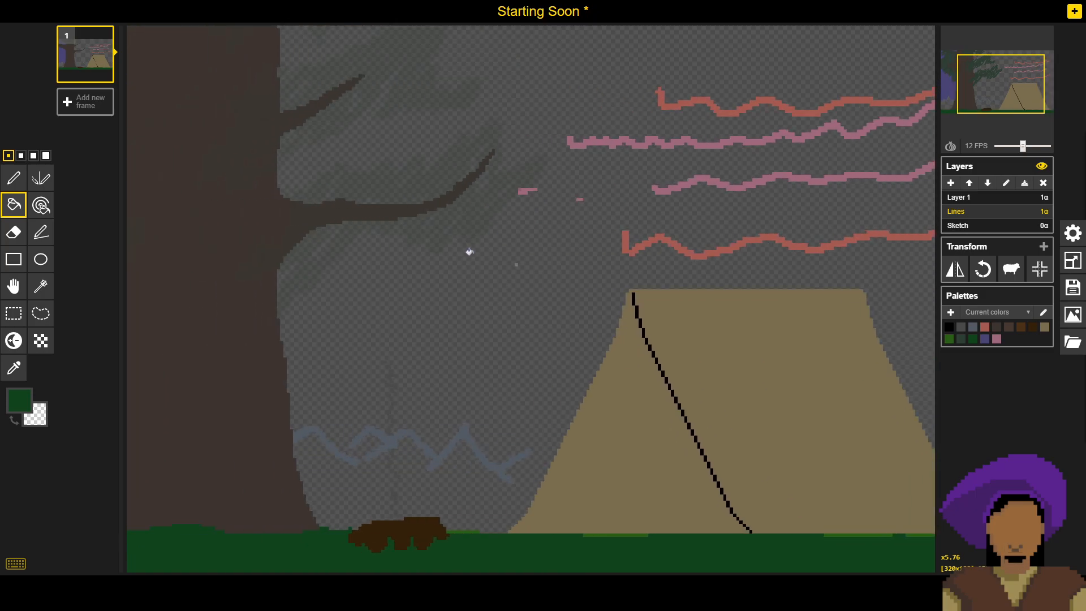
pyautogui.moveTo(444, 255); pyautogui.dragTo(483, 258)
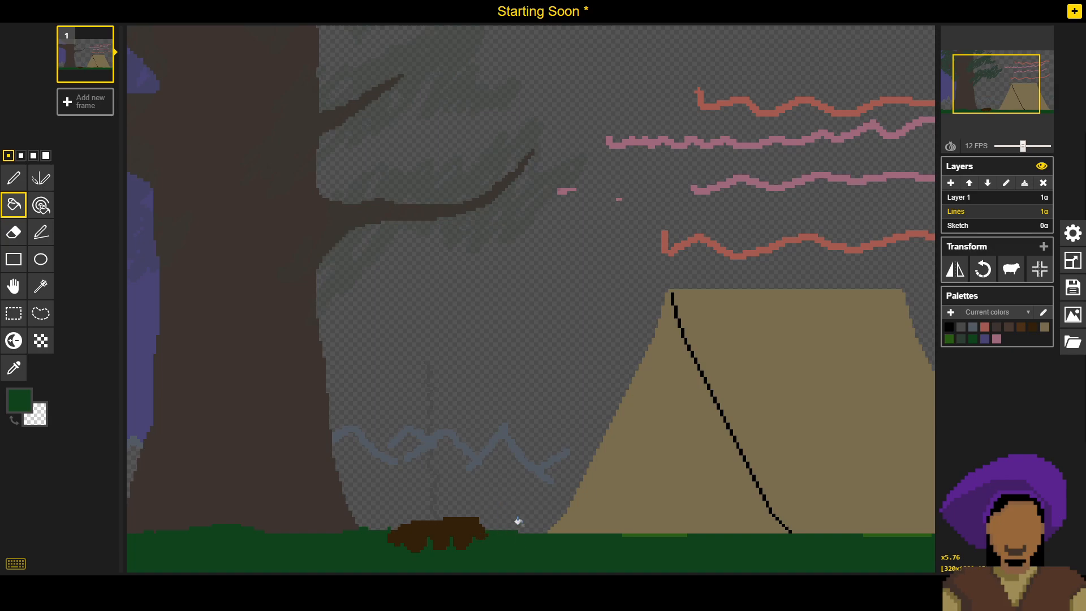
pyautogui.click(639, 531)
pyautogui.click(865, 533)
pyautogui.moveTo(859, 487); pyautogui.dragTo(734, 473)
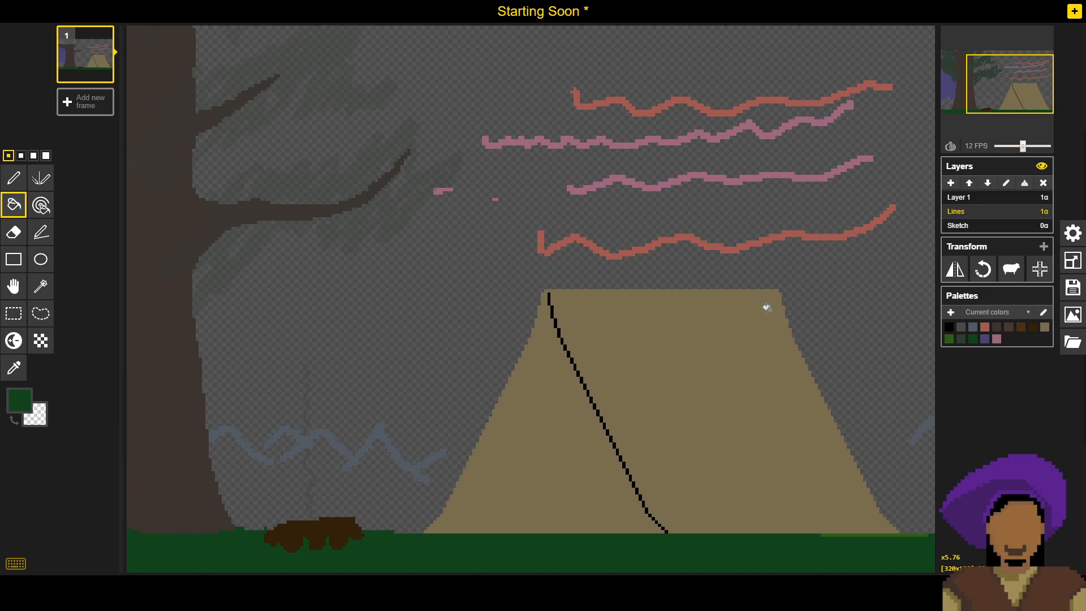
pyautogui.click(879, 533)
# - Save the Starting Soon sprite with the recoloured ground edge
pyautogui.scroll(-3, 599, 332)
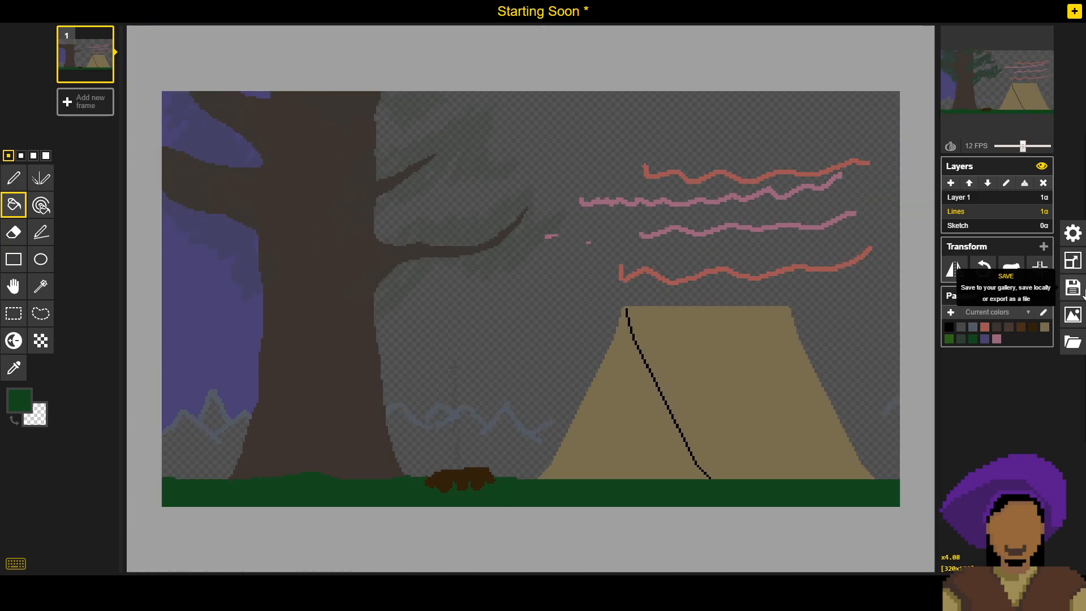
pyautogui.click(1073, 287)
pyautogui.click(955, 249)
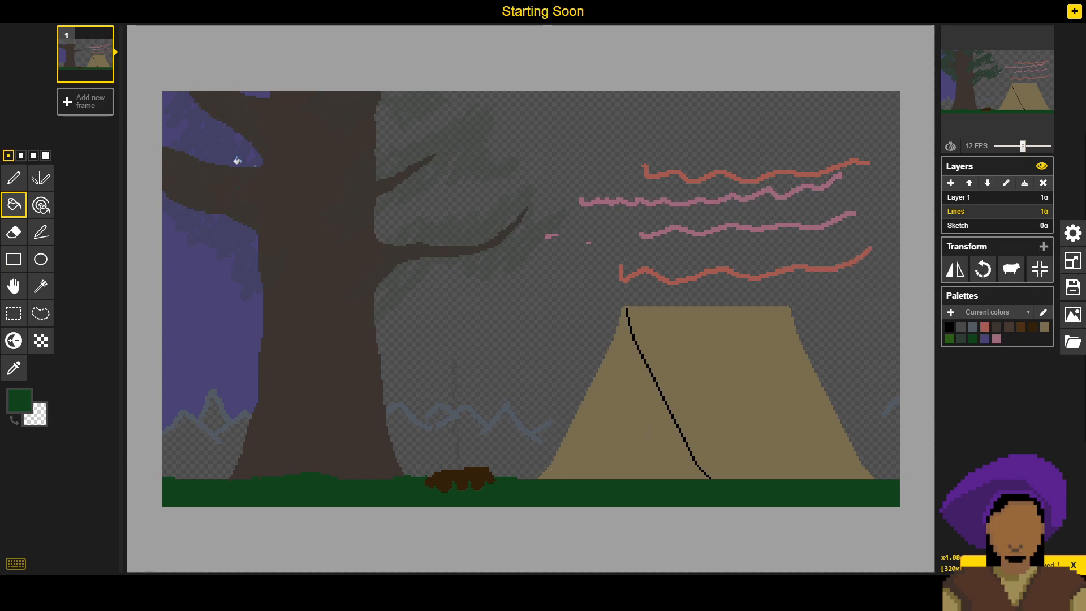
pyautogui.click(13, 179)
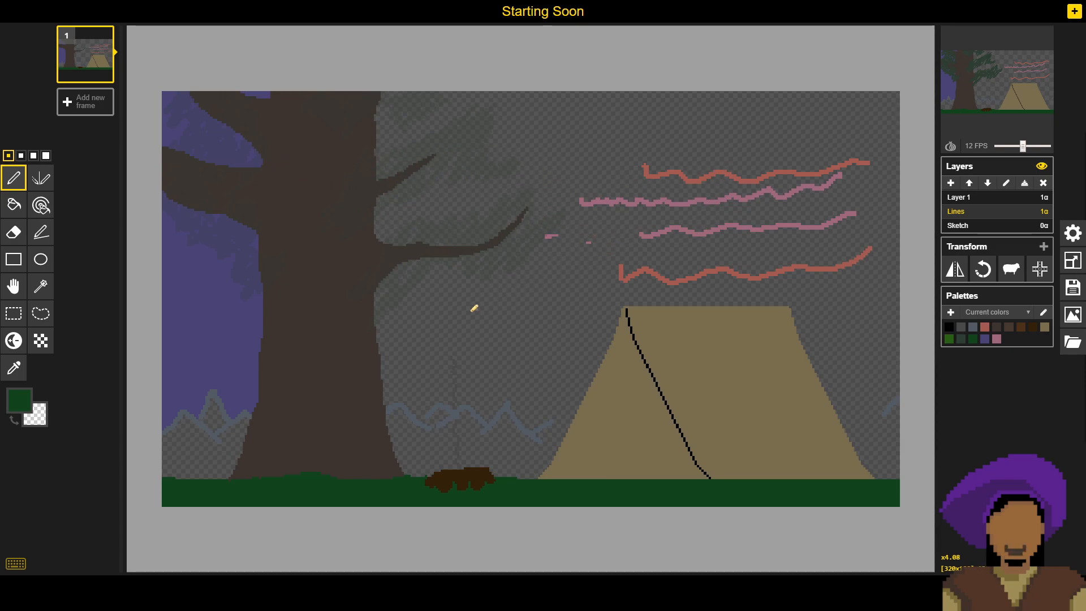
pyautogui.moveTo(1041, 87)
pyautogui.moveTo(456, 441)
pyautogui.mouseDown()
pyautogui.moveTo(494, 383)
pyautogui.moveTo(568, 309)
pyautogui.mouseUp()
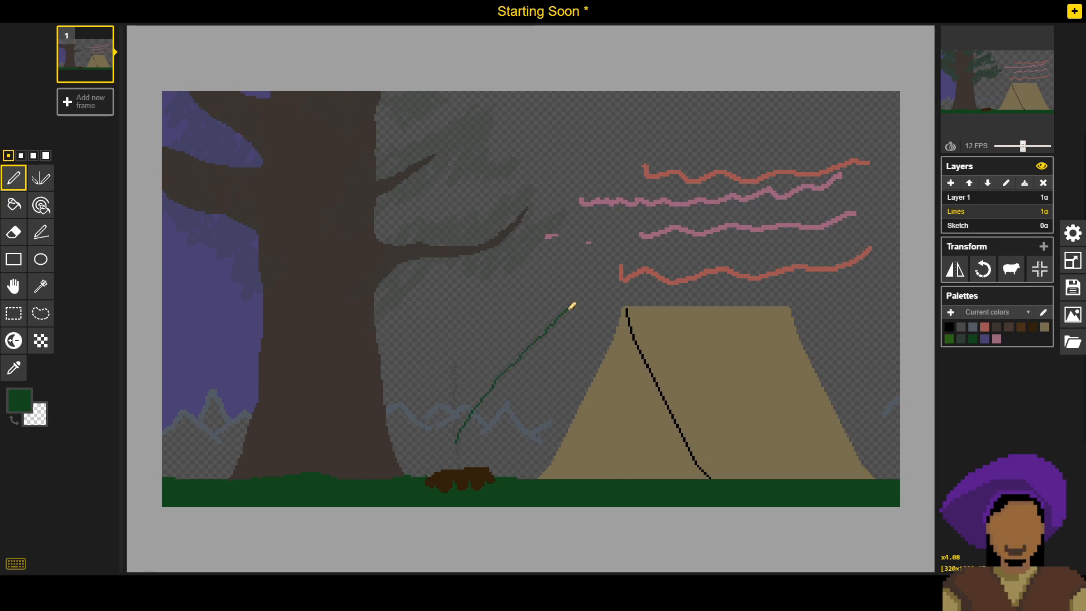
pyautogui.hotkey('ctrl', 'z')
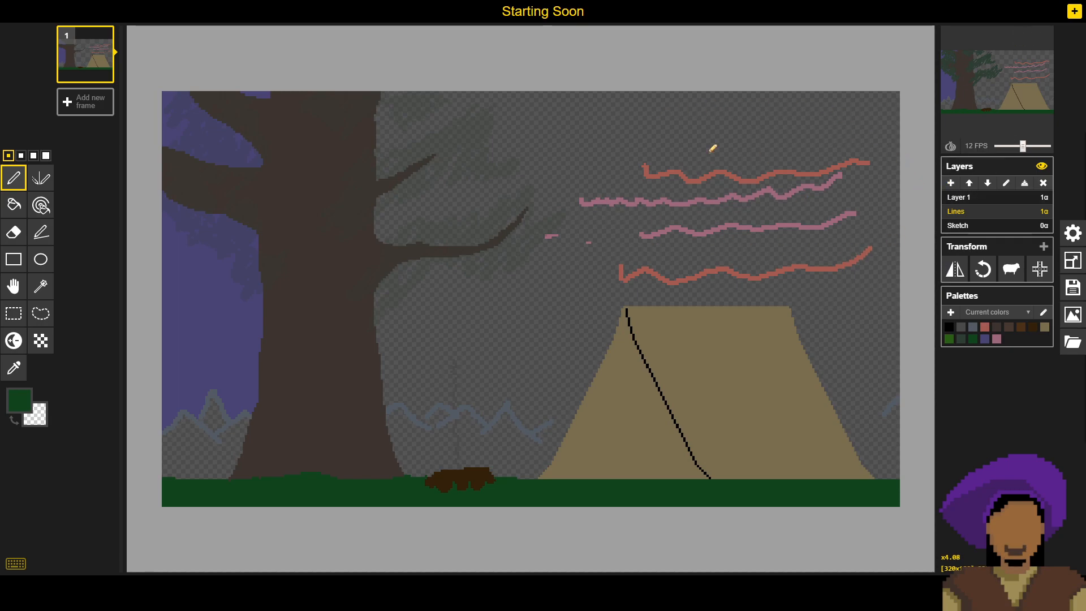
pyautogui.click(726, 252)
pyautogui.hotkey('ctrl', 's')
pyautogui.click(428, 265)
pyautogui.click(465, 288)
pyautogui.click(375, 247)
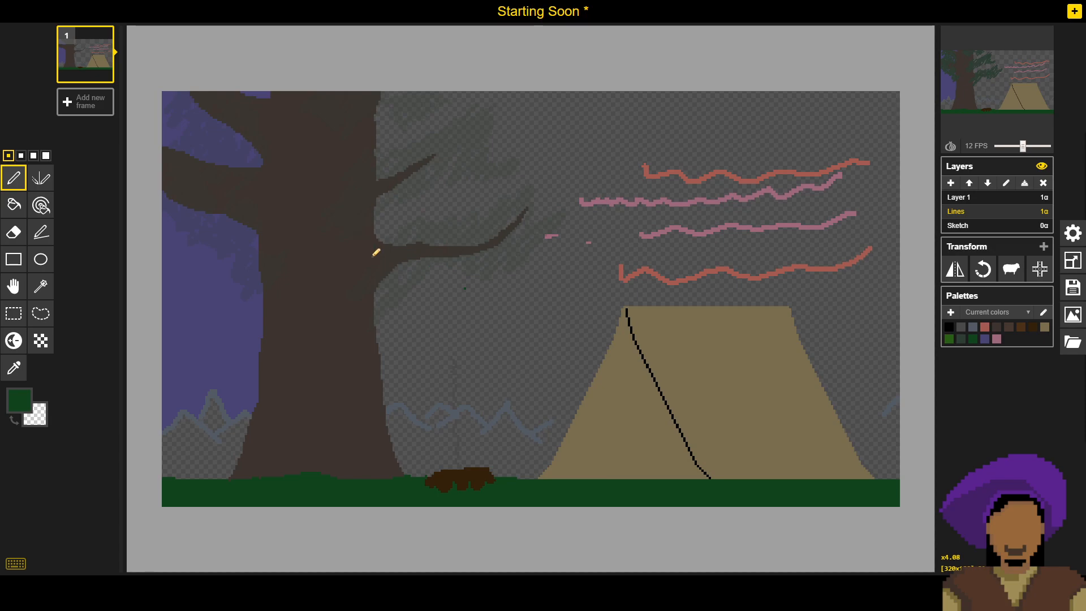
pyautogui.hotkey('ctrl', 's')
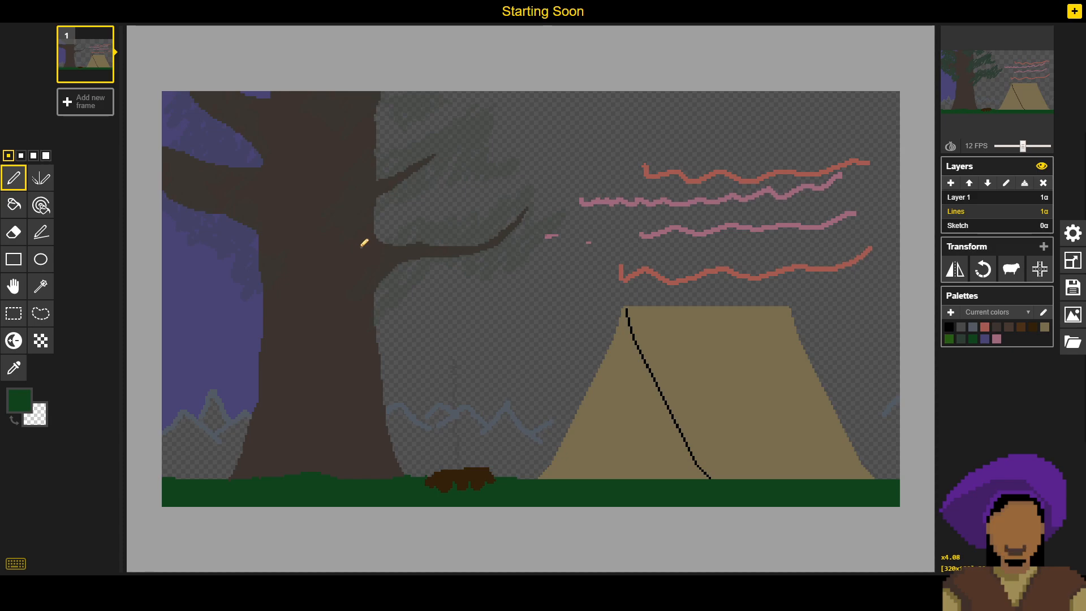
# - Sample the trunk brown, the red wavy line and the pink wavy line in turn, and check each colour's hex code
pyautogui.press('o')
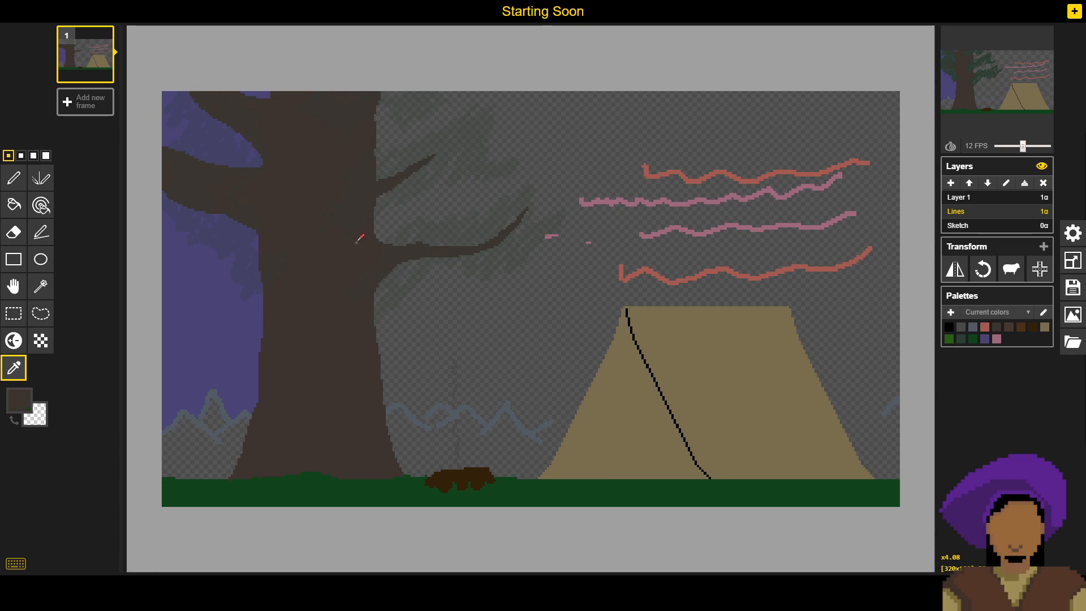
pyautogui.click(19, 400)
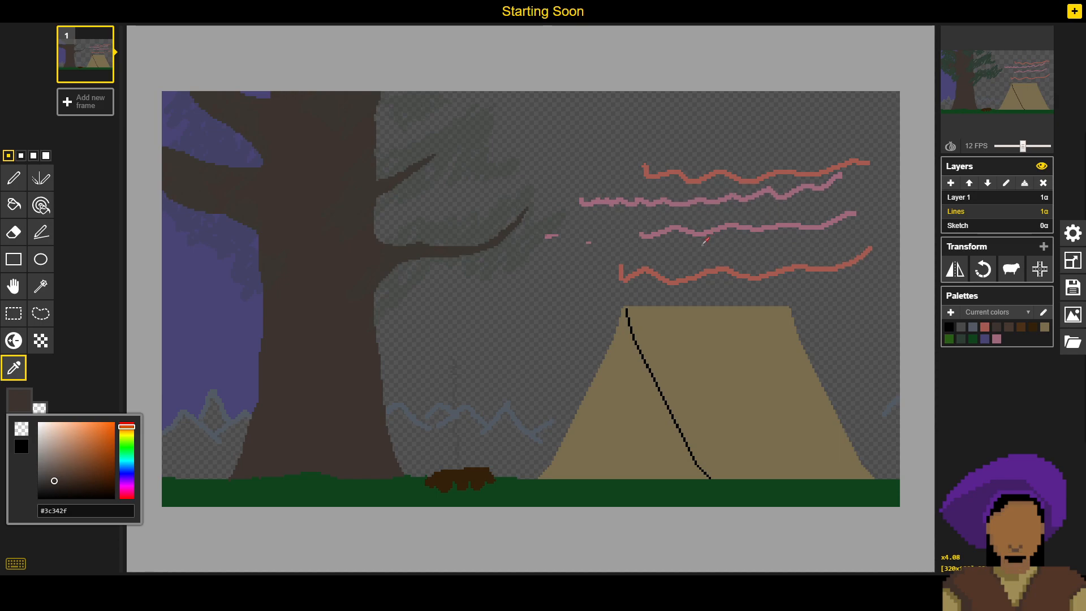
pyautogui.click(692, 180)
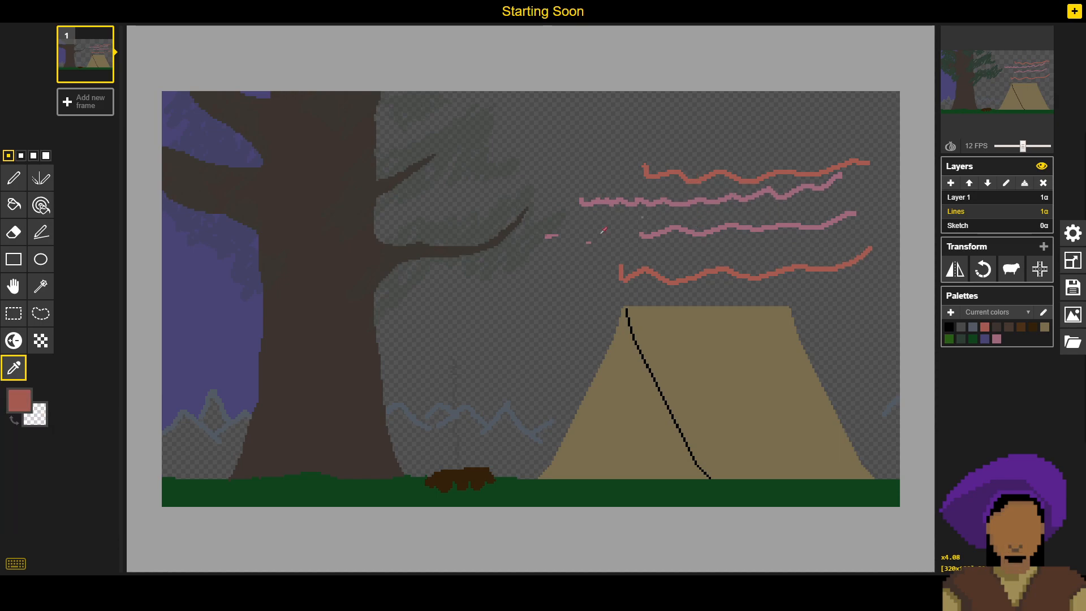
pyautogui.click(10, 407)
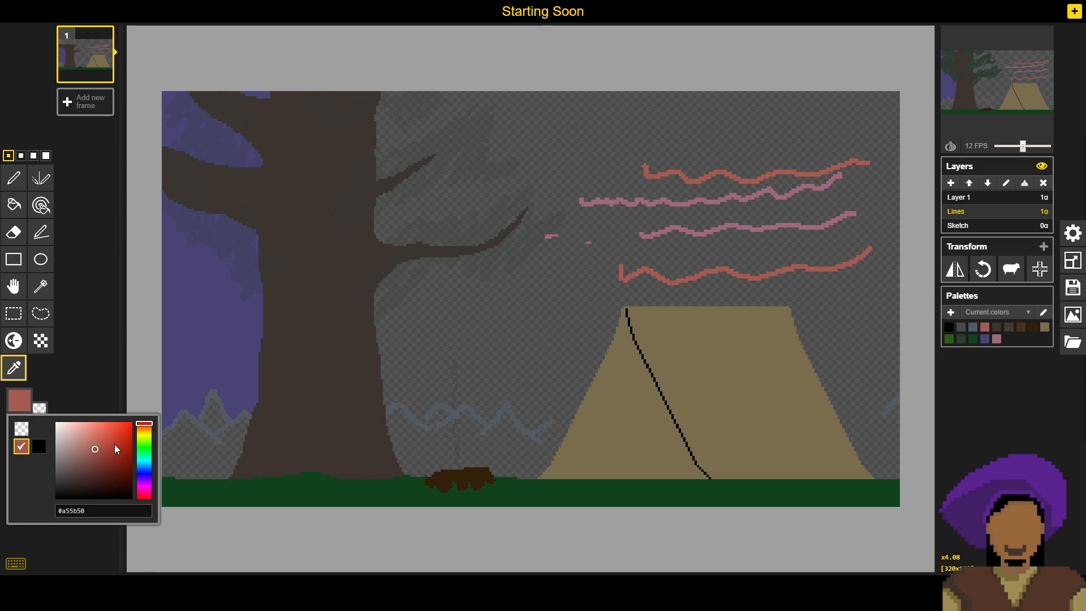
pyautogui.click(682, 229)
pyautogui.click(19, 400)
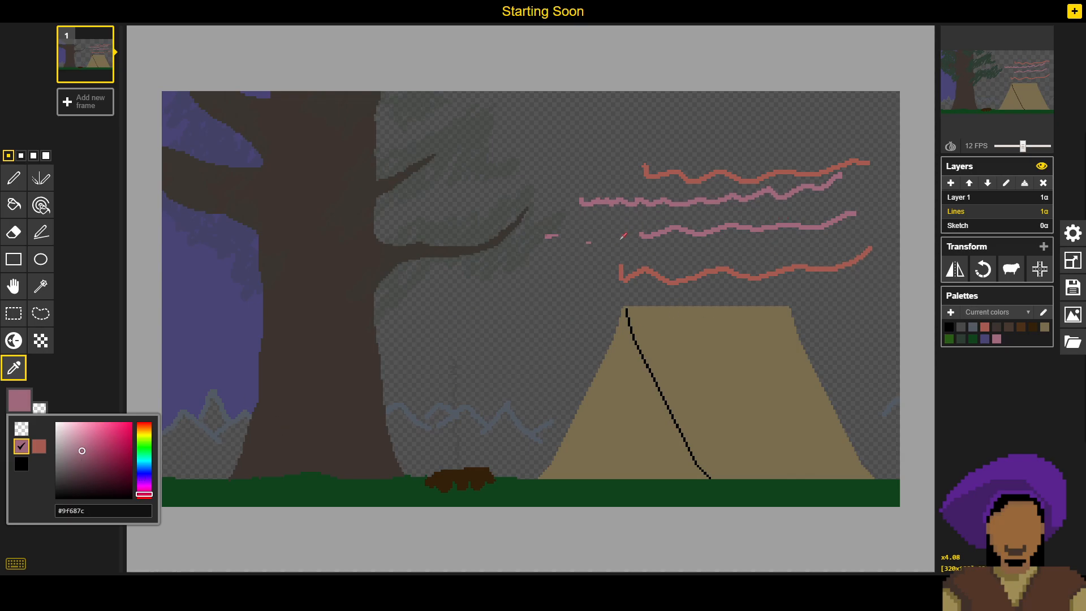
# - Sample the dark green of the leaves on Layer 1 and check its hex code
pyautogui.click(978, 197)
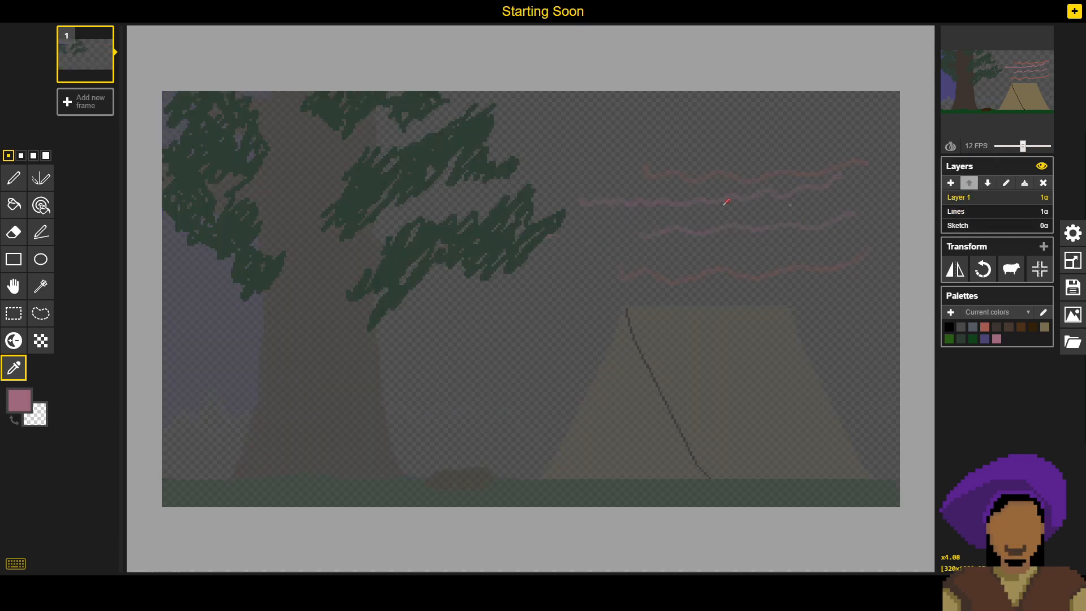
pyautogui.click(460, 224)
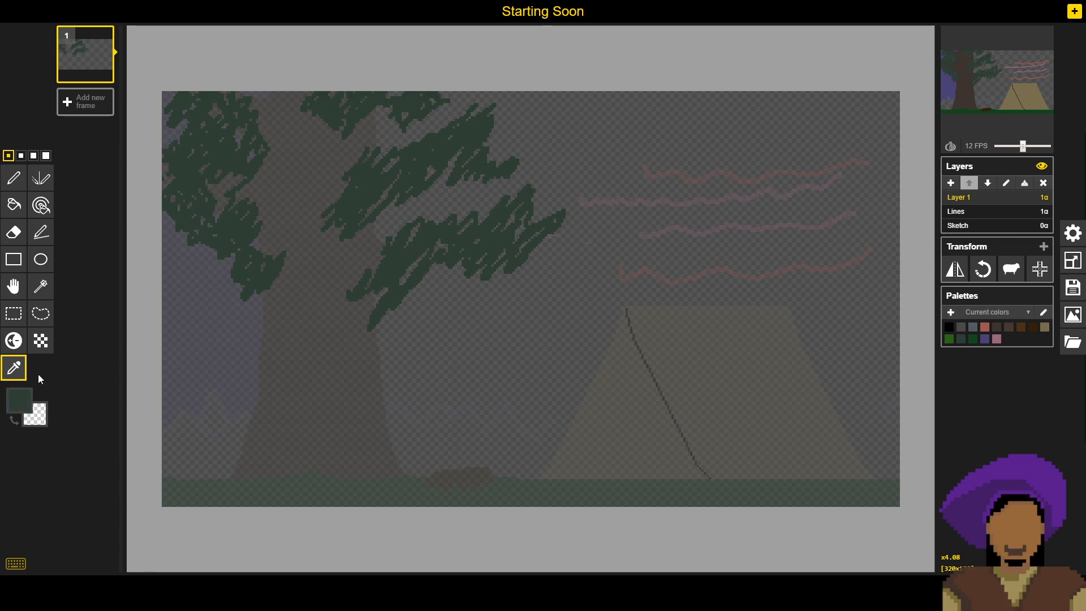
pyautogui.click(20, 401)
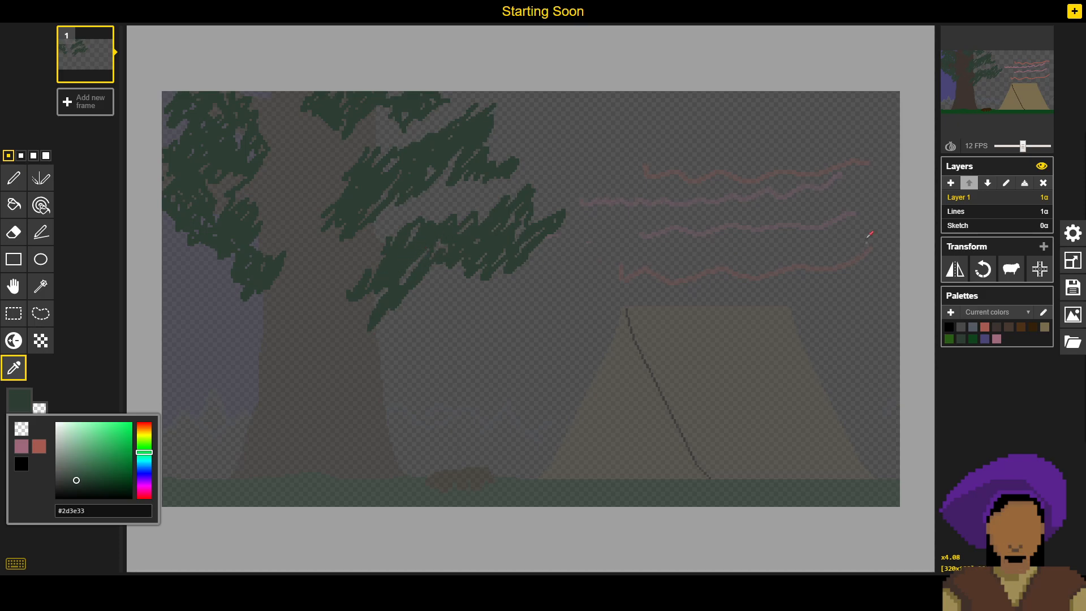
# - Return to the Lines layer, sample the tent's tan as the drawing colour and check its hex code
pyautogui.click(960, 215)
pyautogui.click(967, 202)
pyautogui.click(962, 211)
pyautogui.click(959, 198)
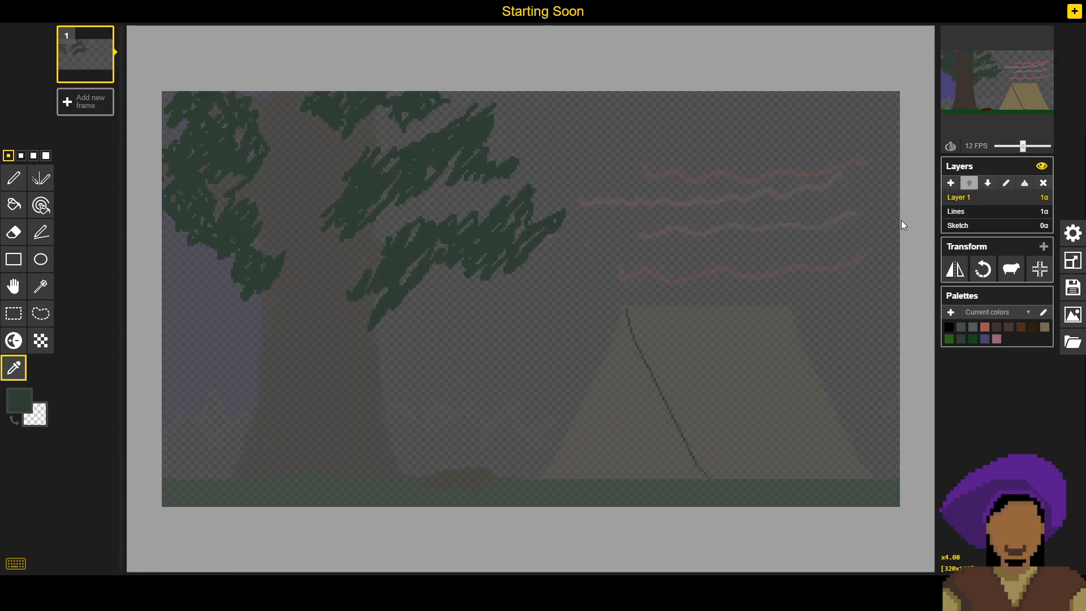
pyautogui.click(984, 213)
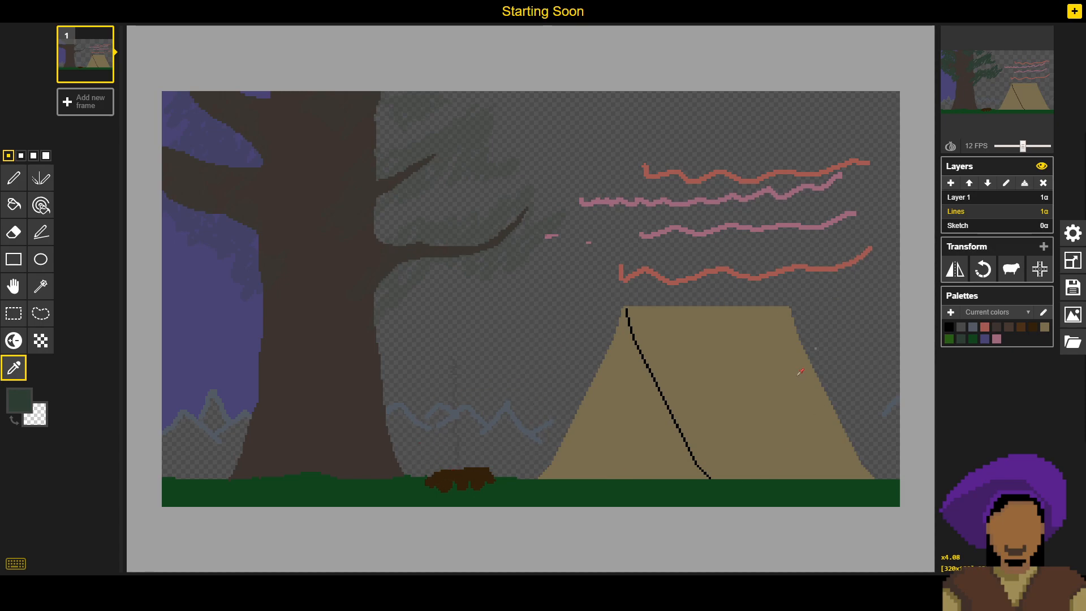
pyautogui.click(710, 323)
pyautogui.click(34, 402)
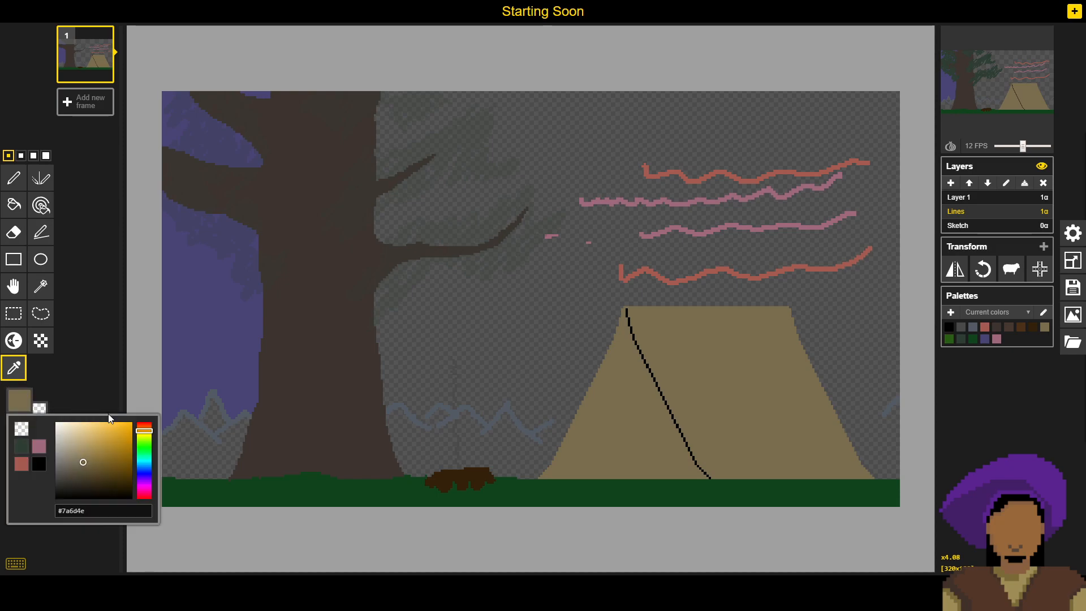
pyautogui.click(88, 380)
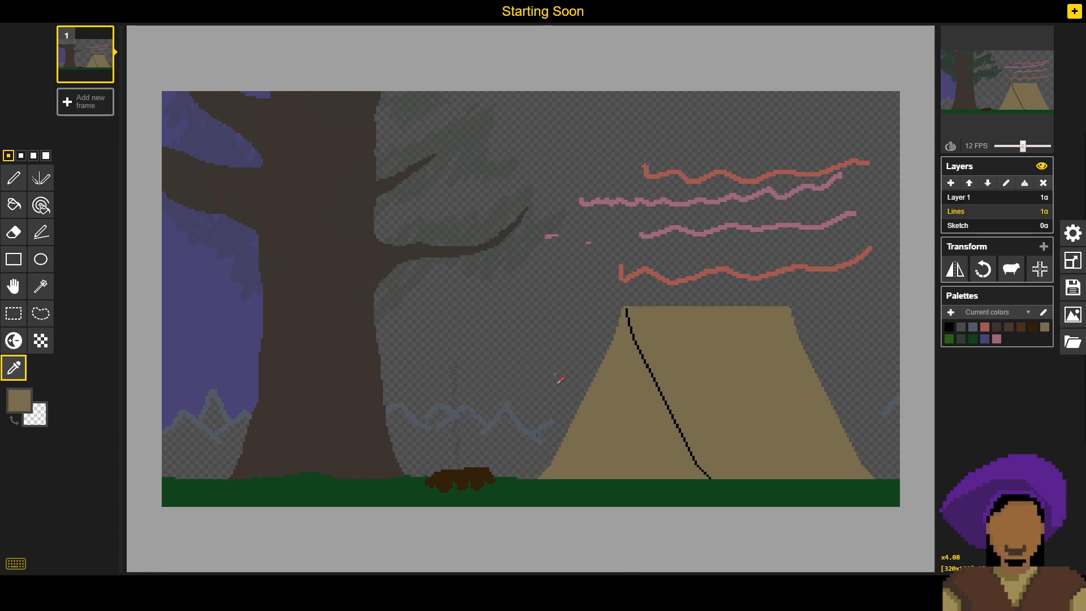
# - Activate the Pen tool, view the leaves on Layer 1 and make Lines the active layer again
pyautogui.click(13, 177)
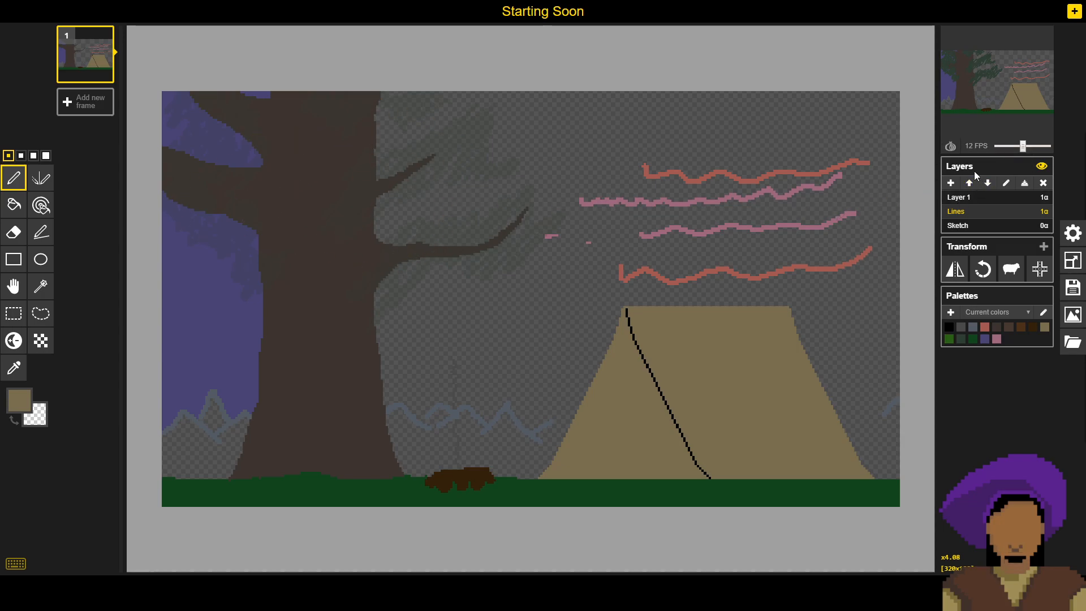
pyautogui.click(964, 199)
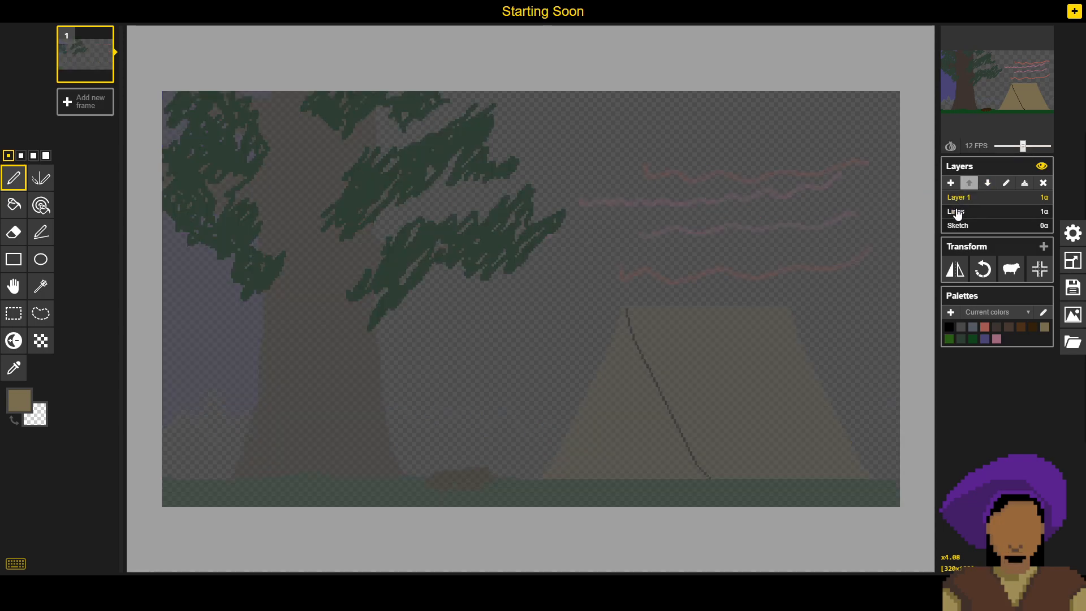
pyautogui.click(956, 213)
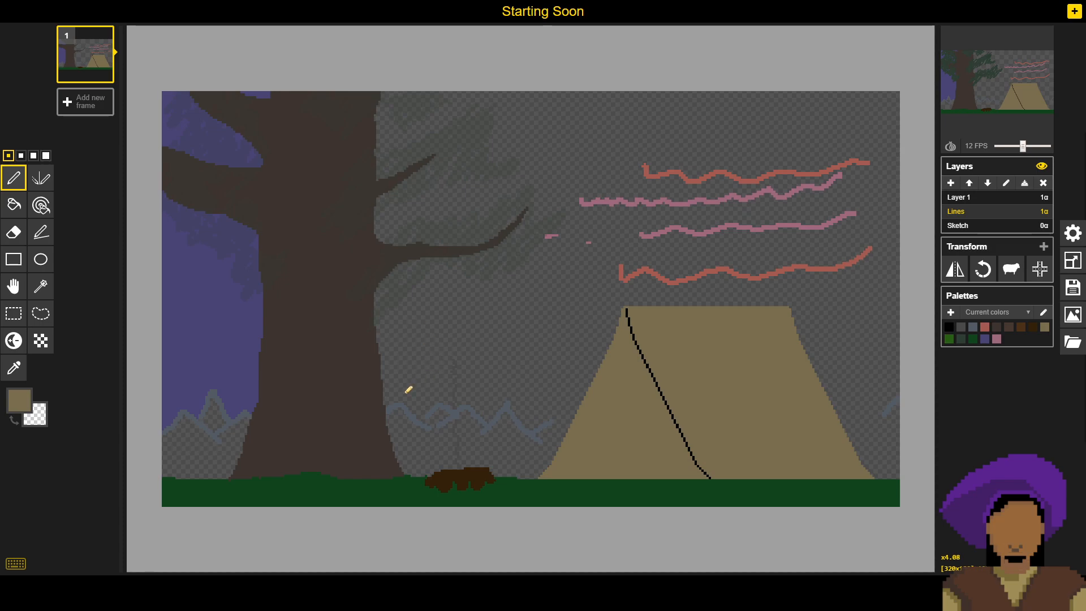
# - Extend the mountain outline to meet both sides of the tent in the sampled mountain blue-grey, using the second-smallest pen size
pyautogui.press('o')
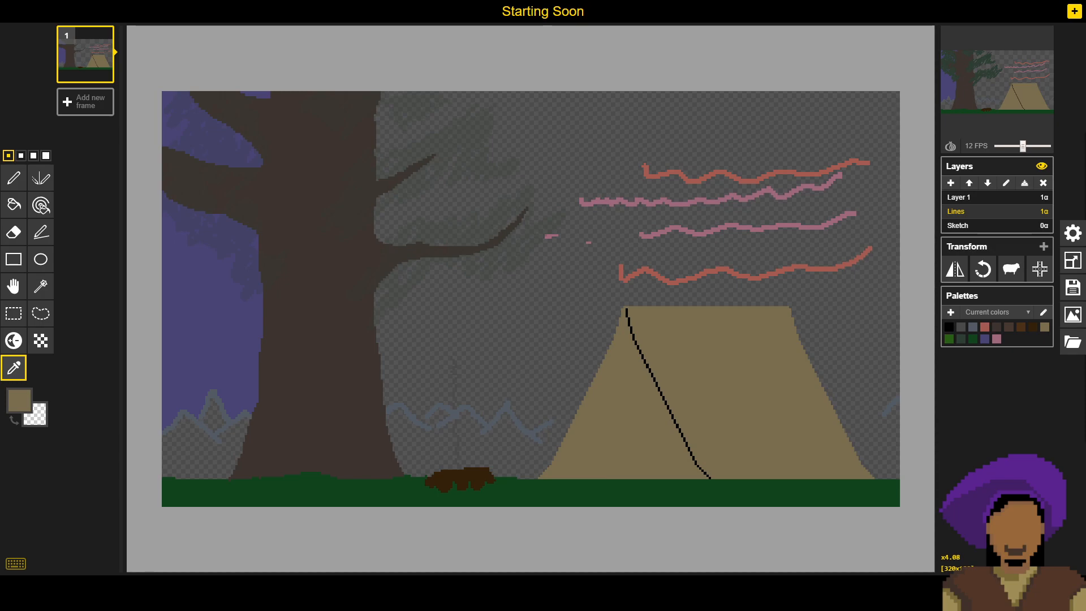
pyautogui.click(13, 178)
pyautogui.click(21, 155)
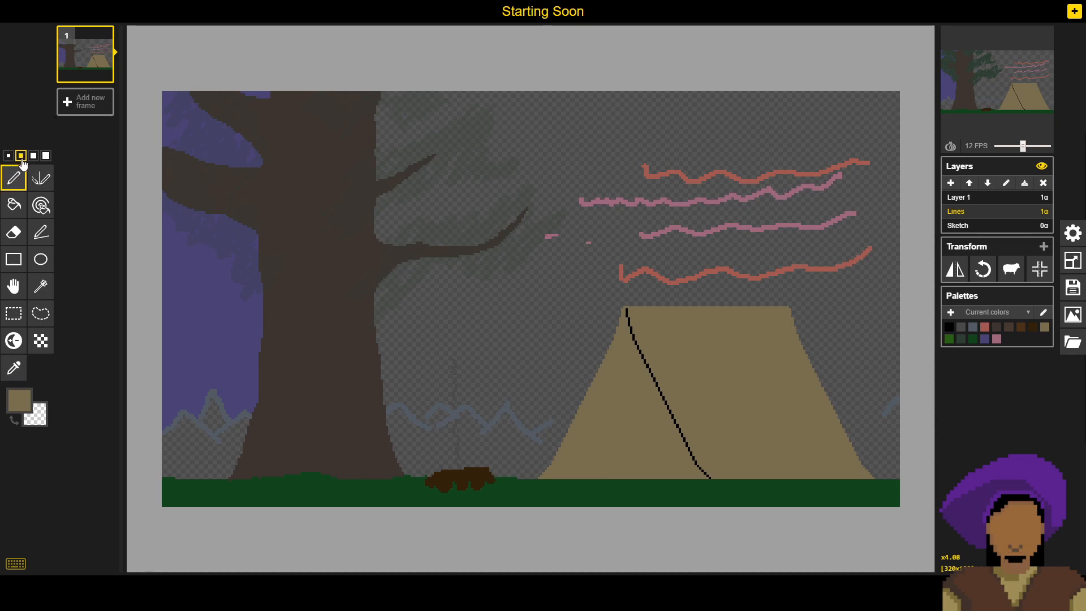
pyautogui.press('o')
pyautogui.click(404, 400)
pyautogui.press('p')
pyautogui.click(429, 417)
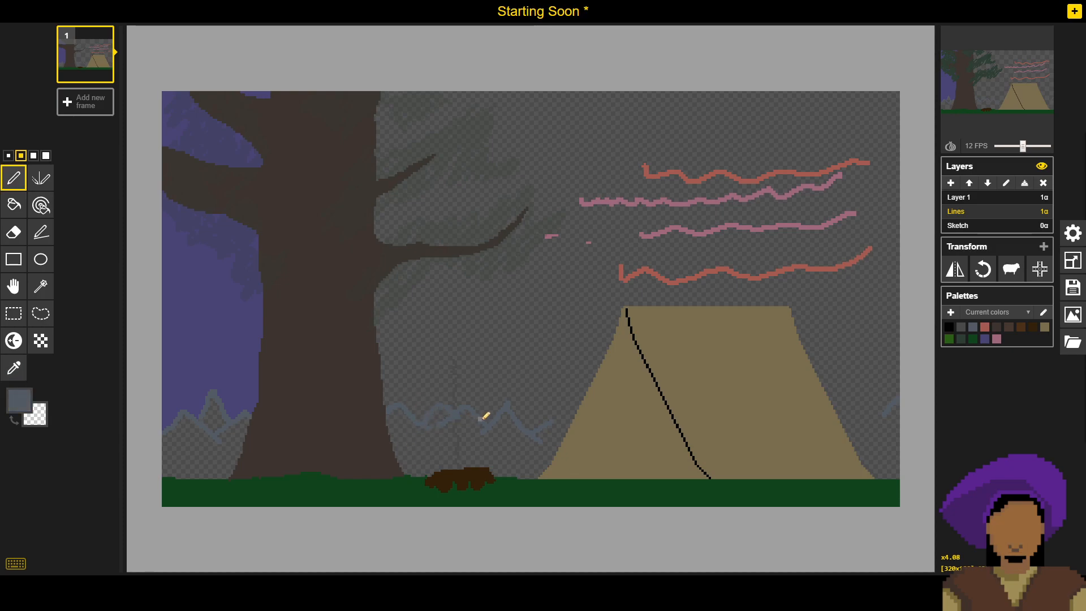
pyautogui.moveTo(553, 420); pyautogui.dragTo(566, 408)
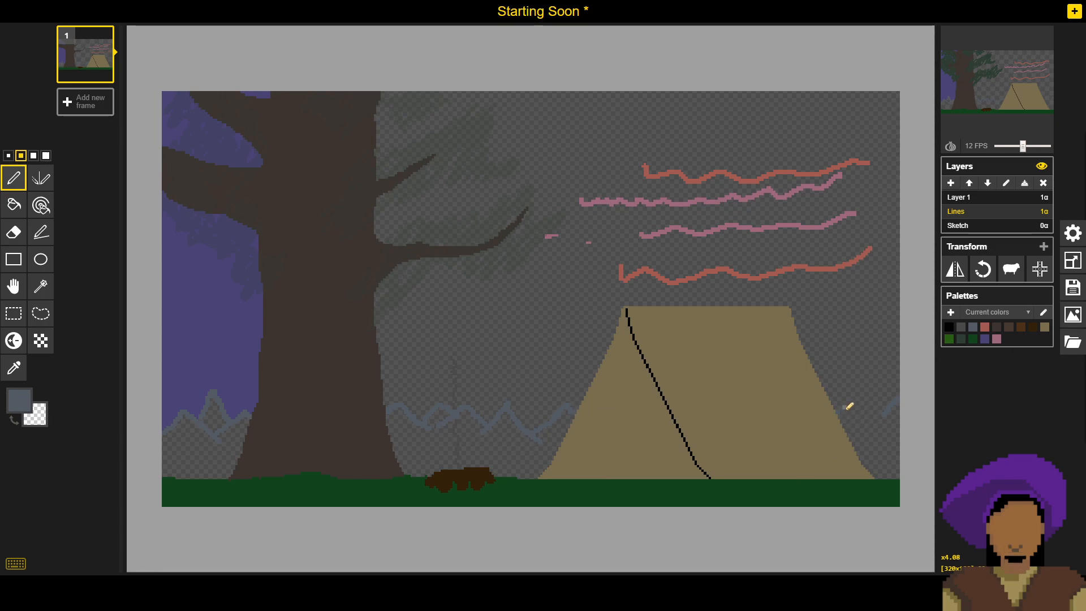
pyautogui.moveTo(856, 400)
pyautogui.mouseDown()
pyautogui.moveTo(872, 391)
pyautogui.moveTo(889, 411)
pyautogui.mouseUp()
# - Fill the mountains behind the campfire, beside the tree trunk and beside the tent with the blue-grey
pyautogui.press('b')
pyautogui.click(512, 443)
pyautogui.click(423, 445)
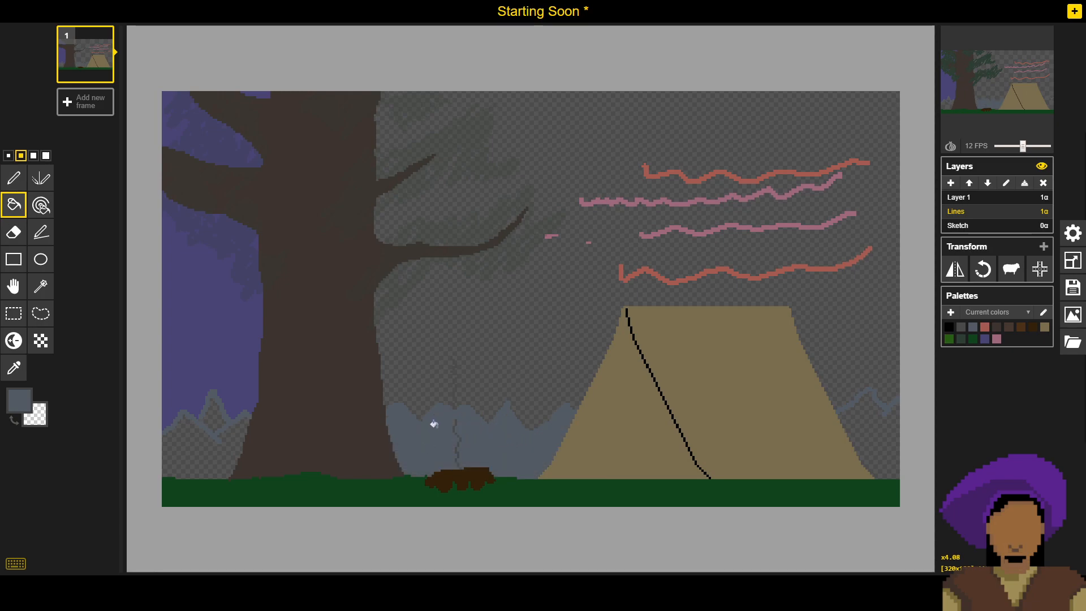
pyautogui.click(215, 450)
pyautogui.click(219, 421)
pyautogui.click(857, 426)
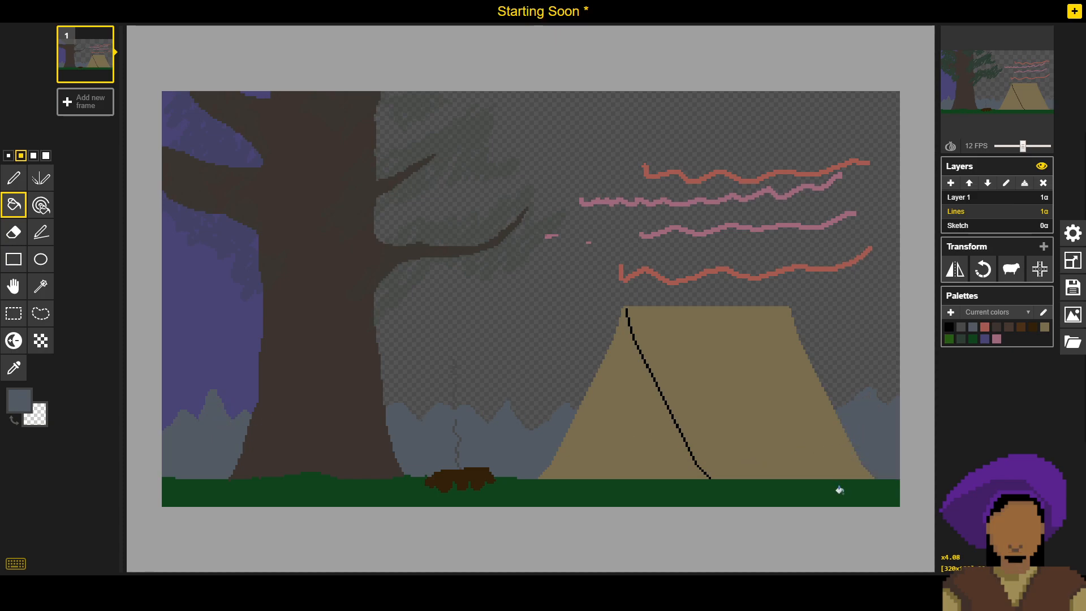
# - Save the drawing, check the hex code of the mountain blue-grey and save again
pyautogui.click(1073, 288)
pyautogui.click(953, 255)
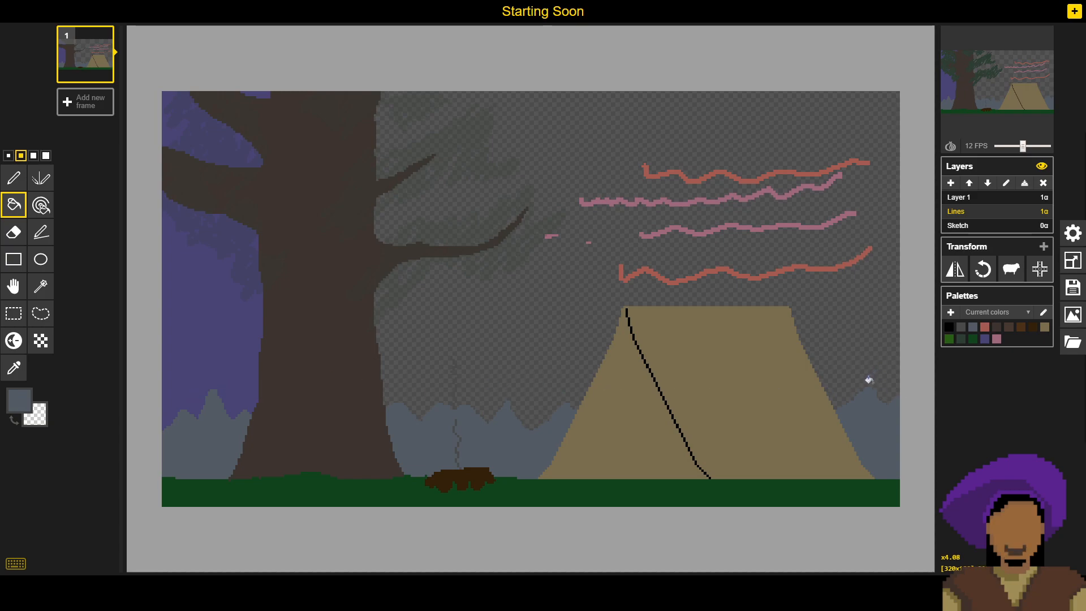
pyautogui.click(19, 400)
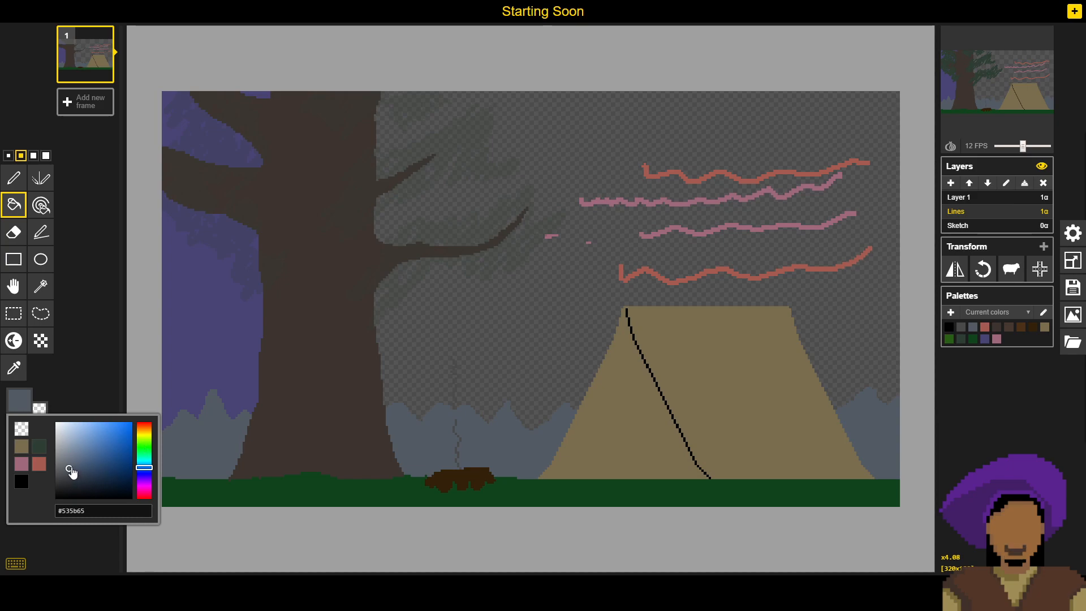
pyautogui.click(79, 389)
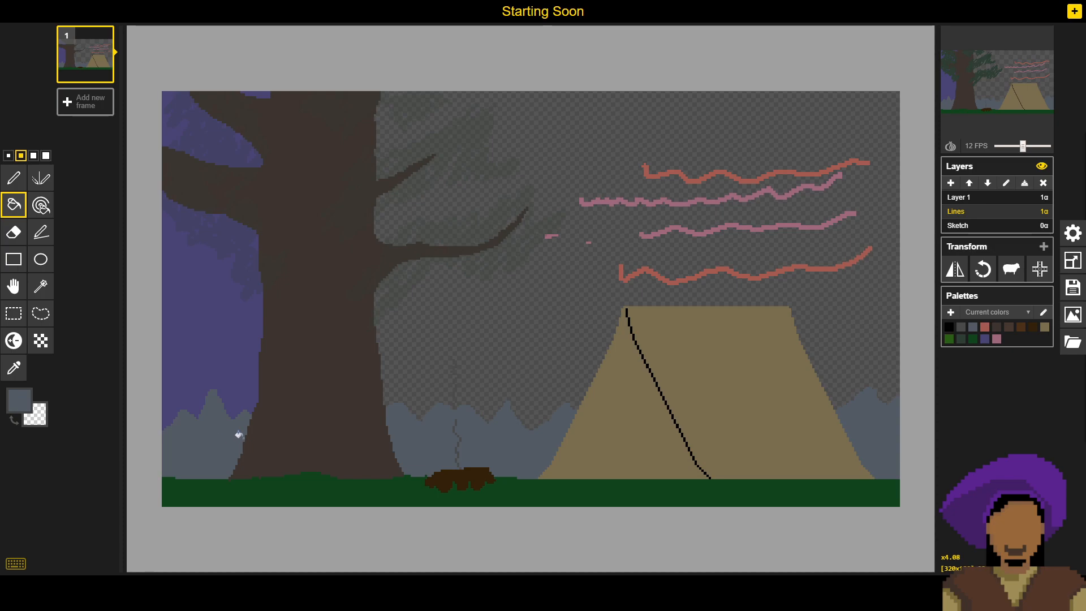
pyautogui.click(1073, 288)
pyautogui.click(984, 250)
# - Sample the dark brown of the campfire logs and check its hex code
pyautogui.press('o')
pyautogui.click(479, 484)
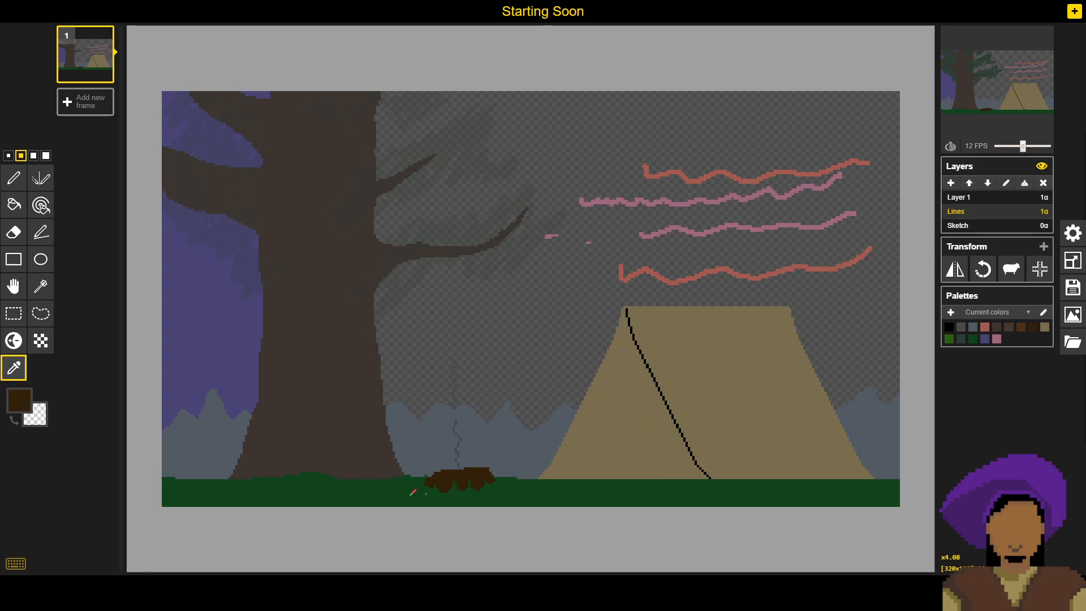
pyautogui.click(24, 400)
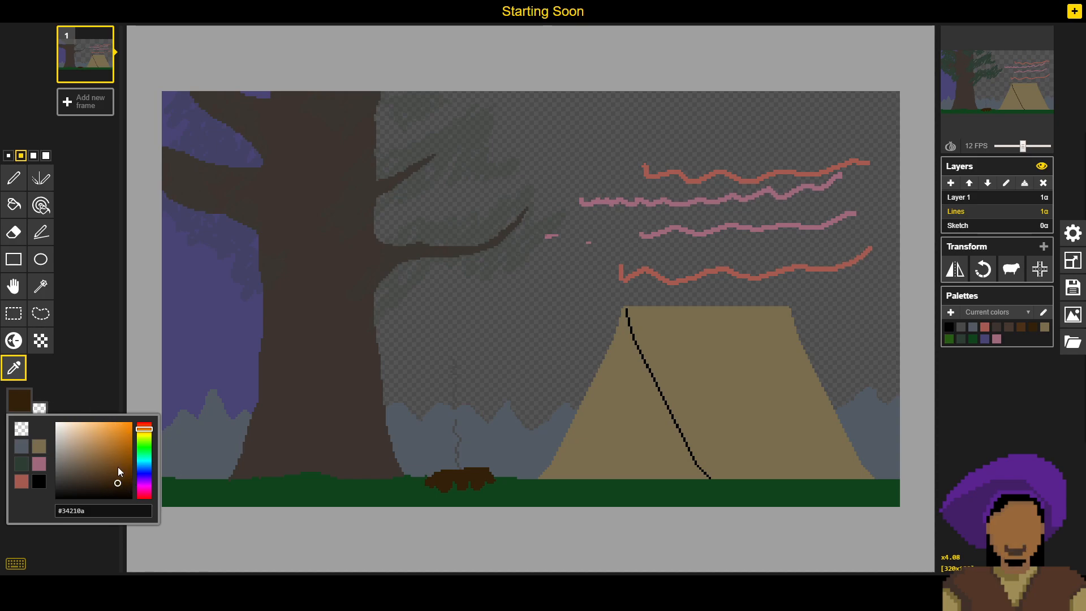
pyautogui.click(94, 394)
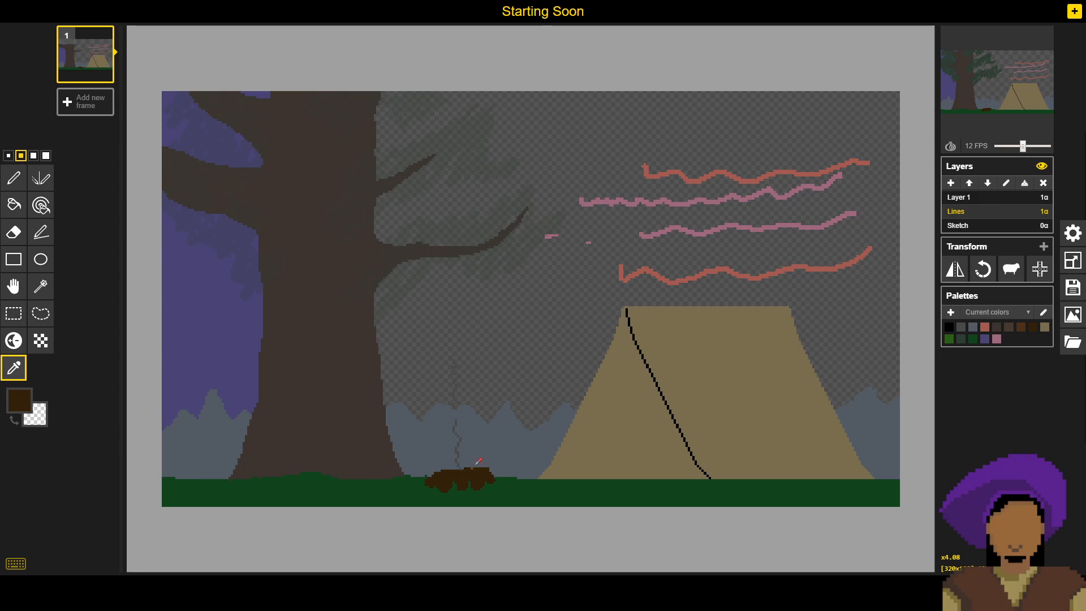
# - View the leaves on Layer 1 and make Lines the active layer again
pyautogui.click(962, 199)
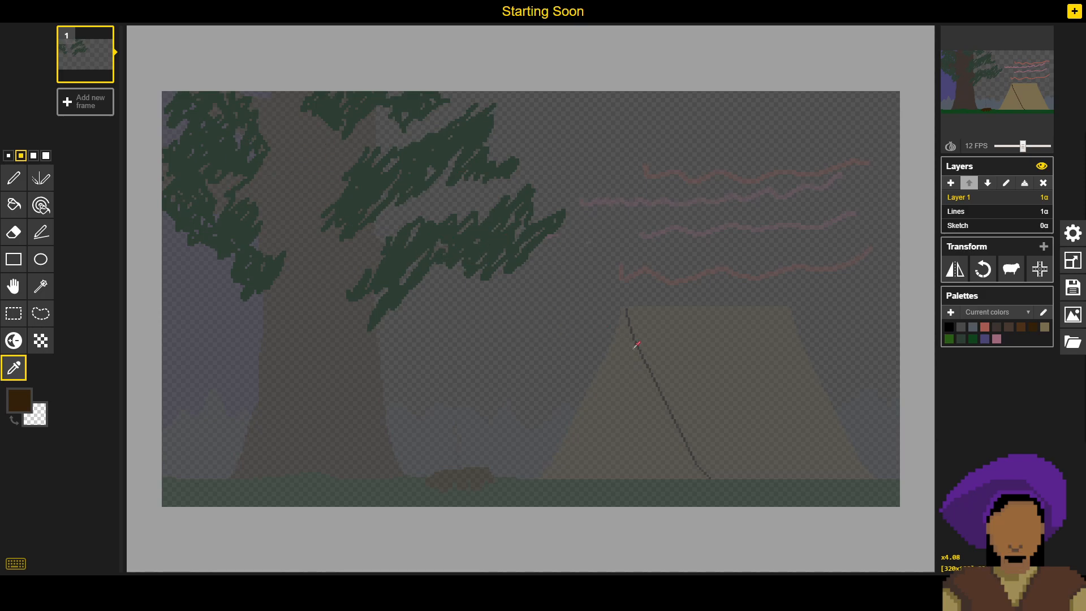
pyautogui.click(1000, 216)
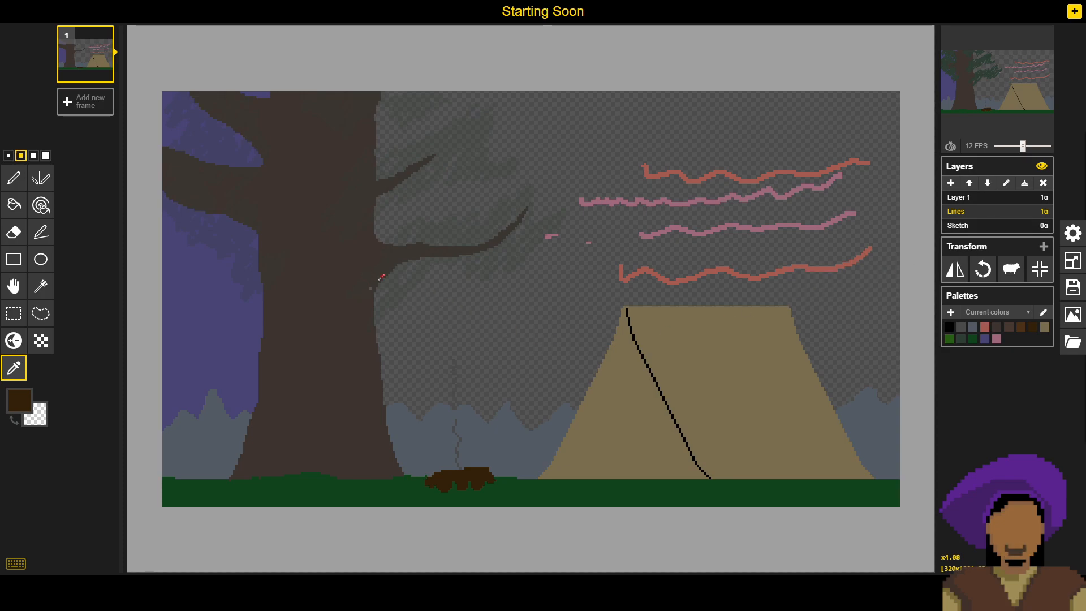
pyautogui.moveTo(961, 67)
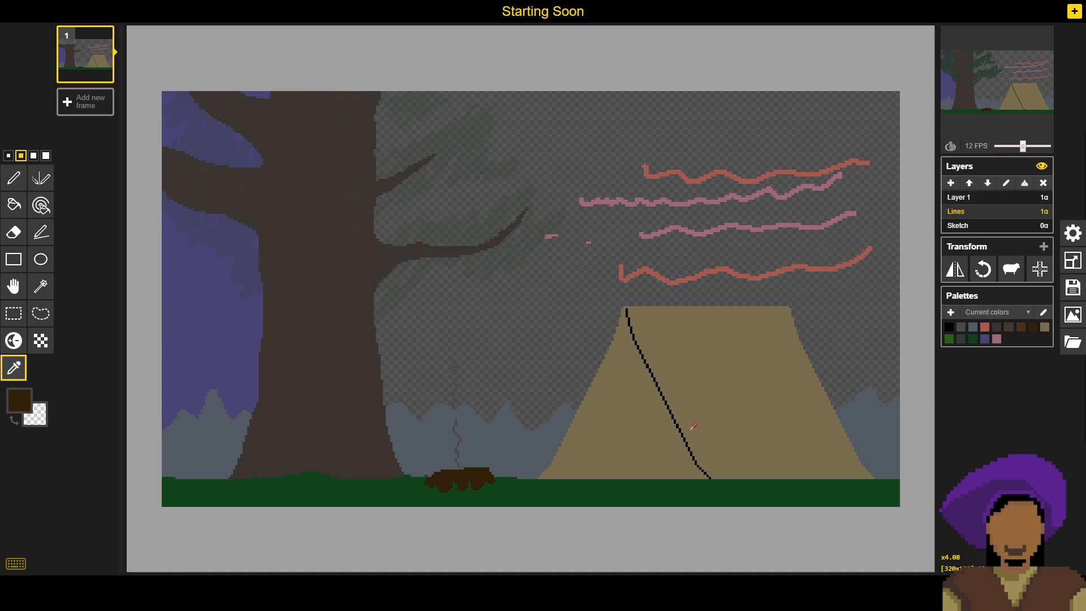
# - Sample the tent's tan and set the drawing colour to a darker shade of it, #615538
pyautogui.scroll(4, 694, 426)
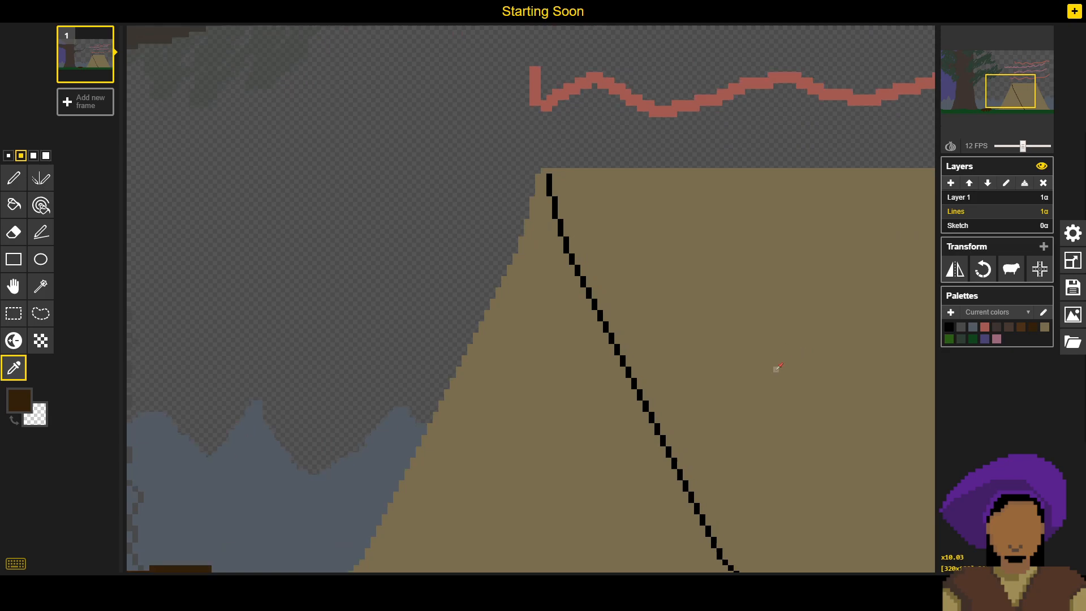
pyautogui.moveTo(776, 375); pyautogui.dragTo(639, 290)
pyautogui.moveTo(708, 300); pyautogui.dragTo(728, 311)
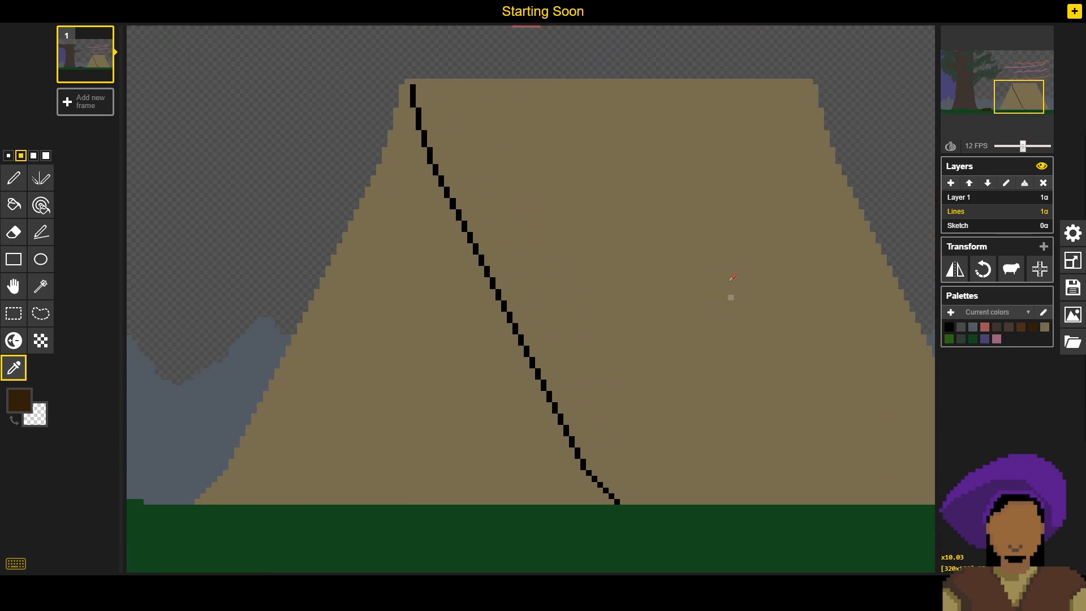
pyautogui.click(566, 267)
pyautogui.click(19, 400)
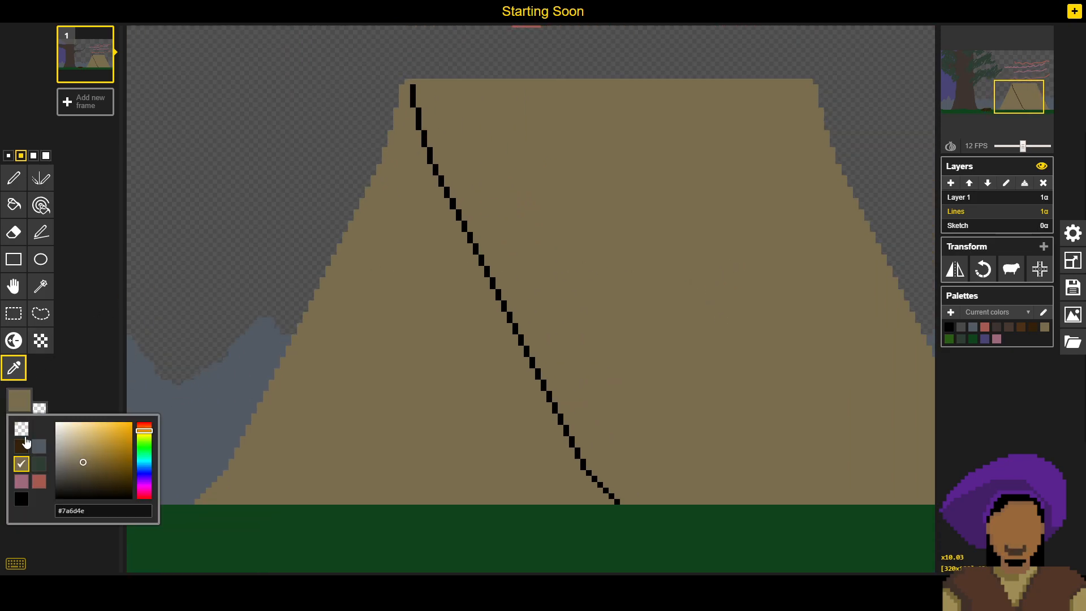
pyautogui.click(88, 470)
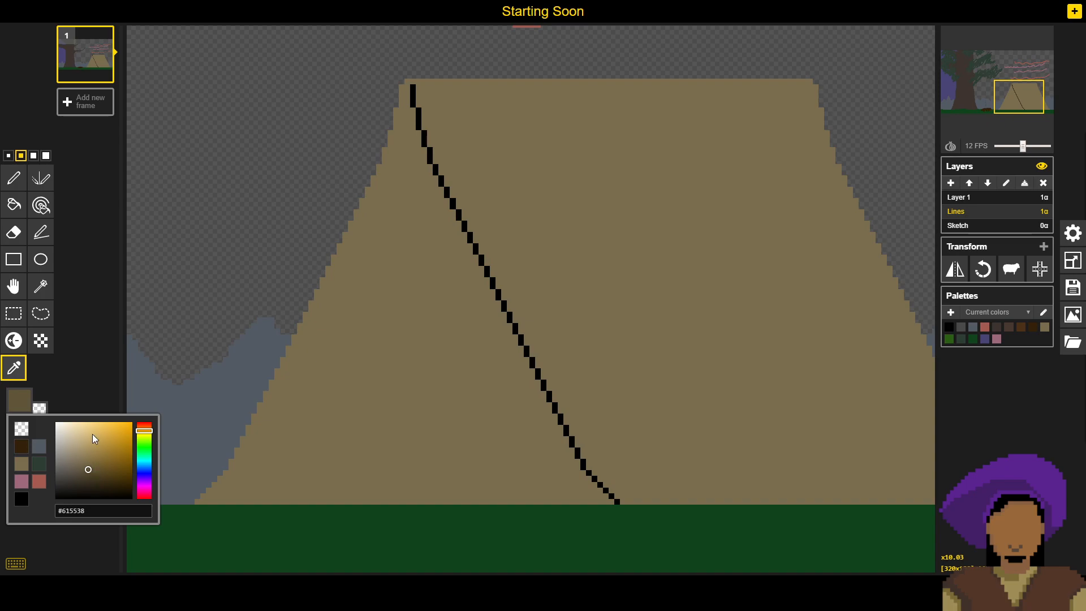
pyautogui.click(100, 389)
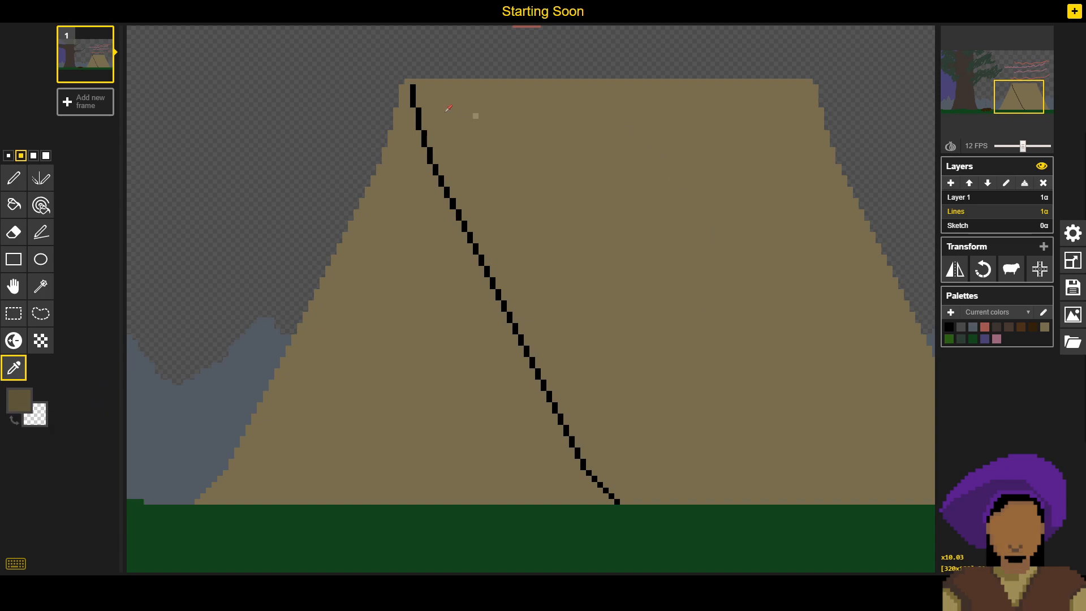
# - Repaint the tent's black diagonal edge line in the darker tan with the smallest pen size, from the peak down to the ground
pyautogui.press('p')
pyautogui.click(9, 155)
pyautogui.moveTo(419, 102); pyautogui.dragTo(417, 92)
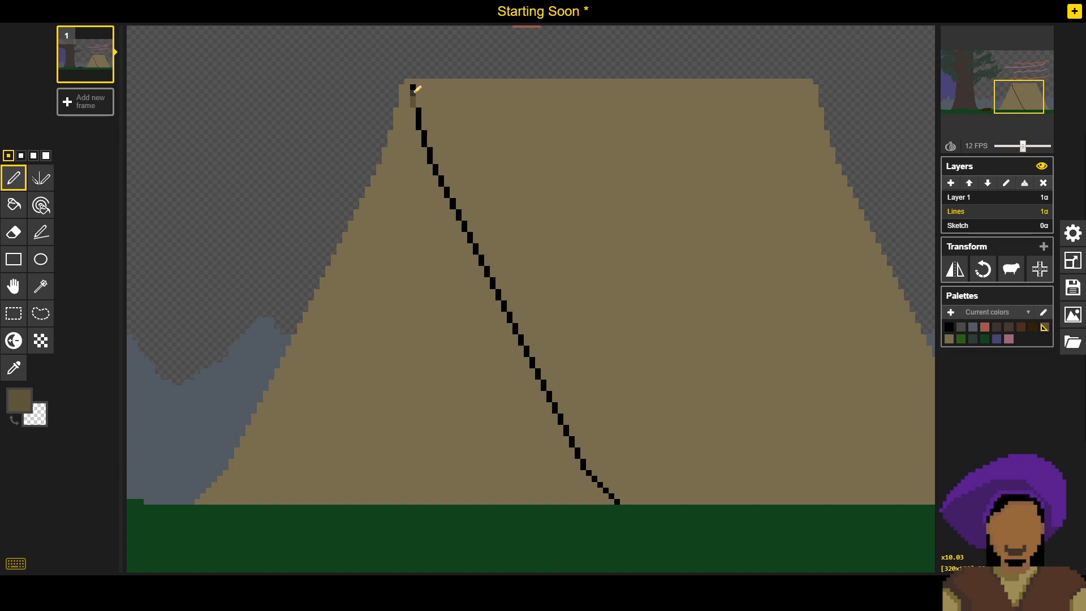
pyautogui.click(414, 88)
pyautogui.moveTo(419, 114); pyautogui.dragTo(467, 228)
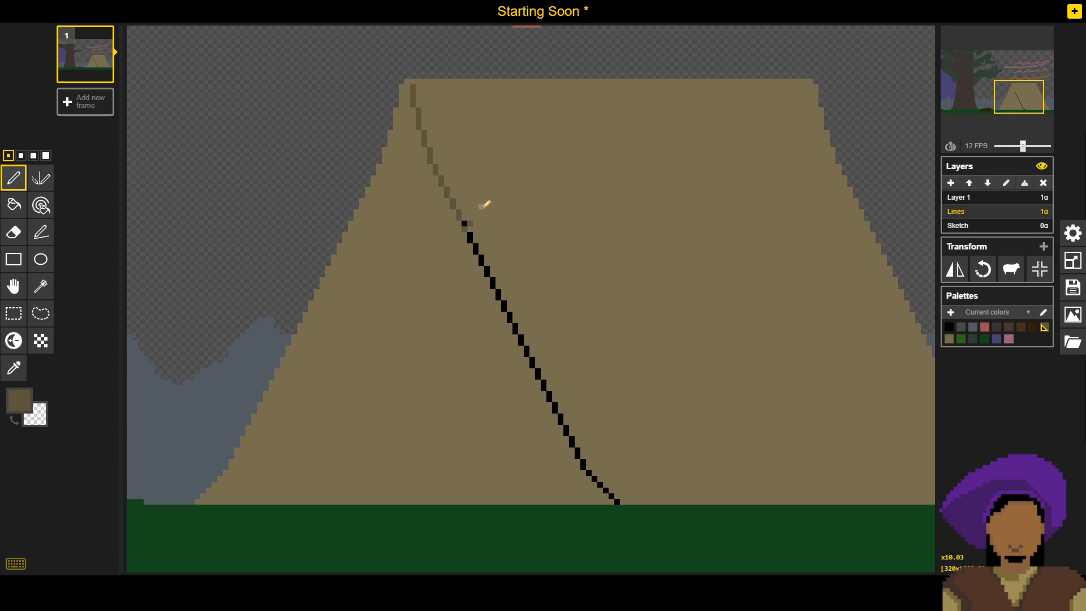
pyautogui.hotkey('ctrl', 'z')
pyautogui.click(464, 218)
pyautogui.click(467, 224)
pyautogui.click(466, 230)
pyautogui.click(470, 235)
pyautogui.click(471, 241)
pyautogui.click(477, 246)
pyautogui.click(477, 252)
pyautogui.click(481, 258)
pyautogui.click(482, 264)
pyautogui.click(488, 270)
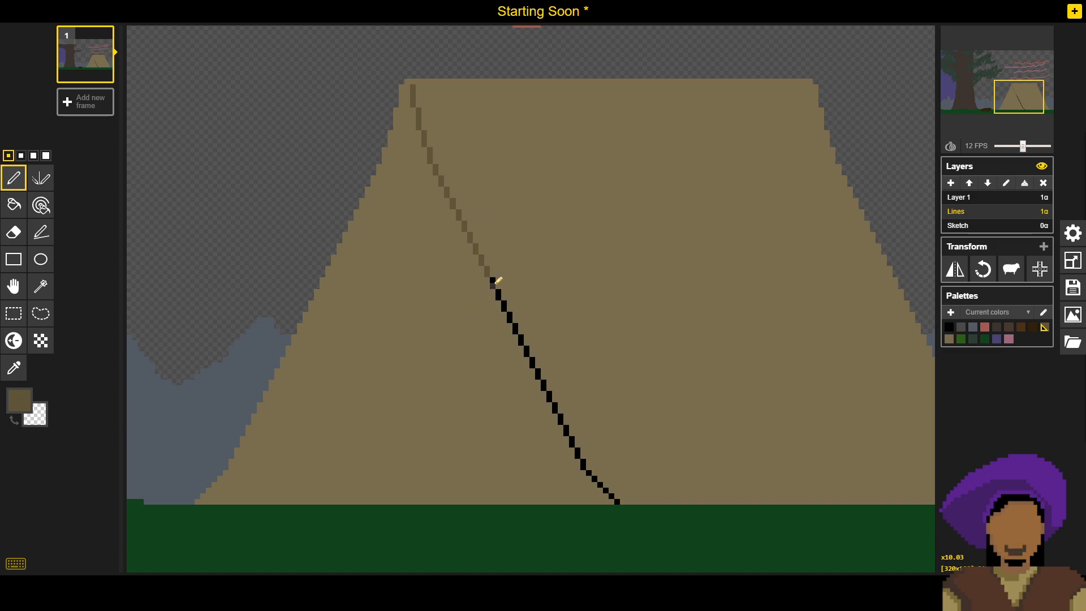
pyautogui.click(493, 283)
pyautogui.click(500, 298)
pyautogui.click(504, 304)
pyautogui.click(504, 309)
pyautogui.moveTo(511, 315); pyautogui.dragTo(510, 321)
pyautogui.click(515, 326)
pyautogui.click(515, 332)
pyautogui.click(521, 341)
pyautogui.click(527, 347)
pyautogui.click(527, 352)
pyautogui.click(533, 362)
pyautogui.click(539, 371)
pyautogui.click(538, 375)
pyautogui.click(544, 387)
pyautogui.click(550, 392)
pyautogui.click(550, 398)
pyautogui.click(555, 405)
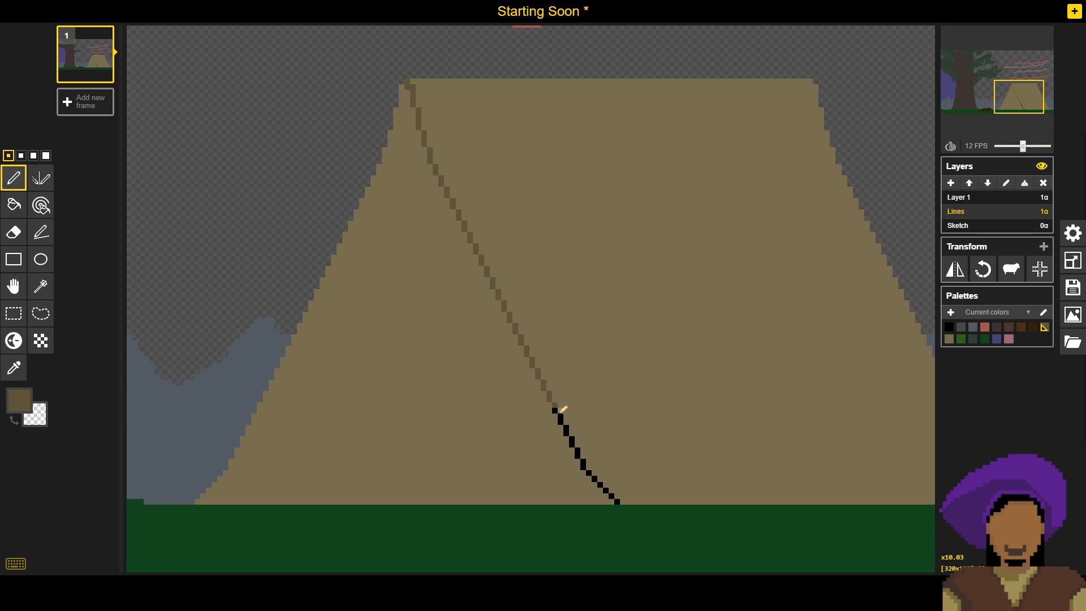
pyautogui.click(561, 417)
pyautogui.click(562, 421)
pyautogui.click(566, 428)
pyautogui.click(566, 433)
pyautogui.click(572, 444)
pyautogui.click(578, 451)
pyautogui.click(583, 467)
pyautogui.click(583, 462)
pyautogui.click(588, 472)
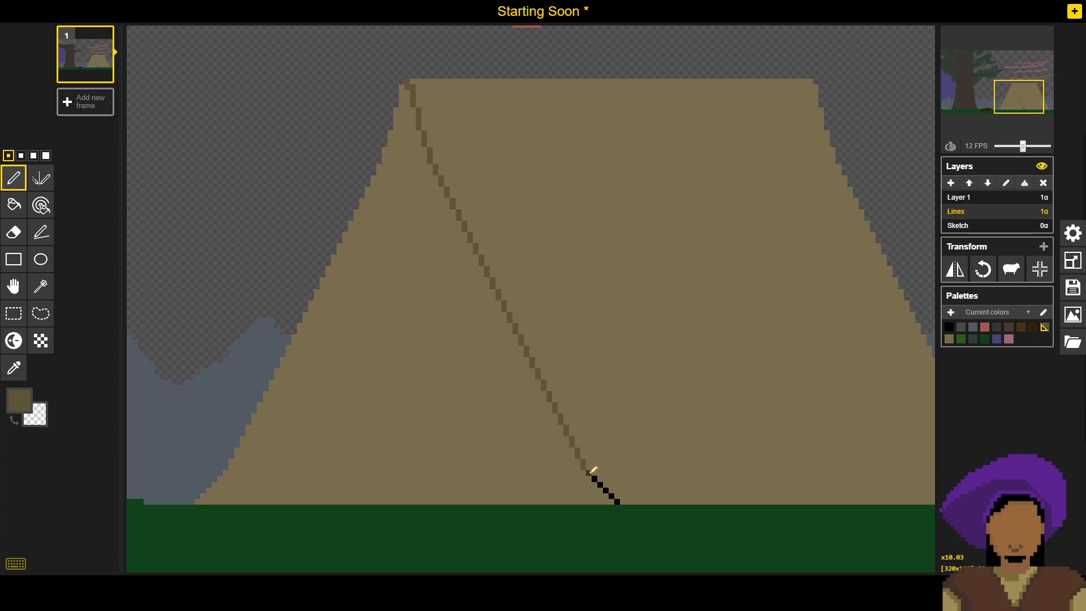
pyautogui.click(594, 478)
pyautogui.click(601, 484)
pyautogui.click(607, 491)
pyautogui.click(612, 496)
pyautogui.click(617, 501)
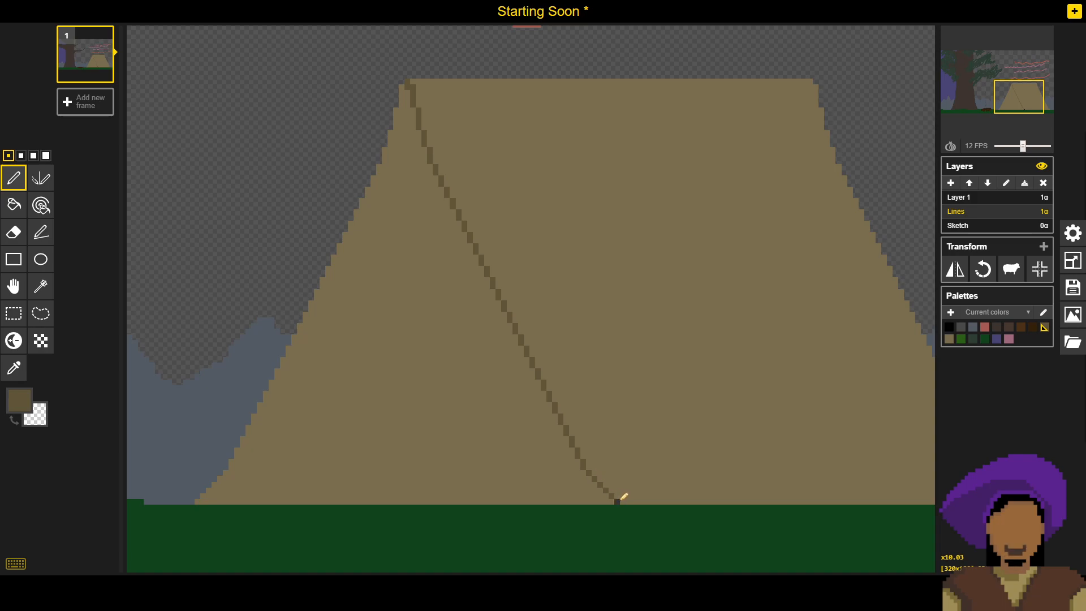
# - Fill the tent's triangular front face with the darker tan
pyautogui.press('b')
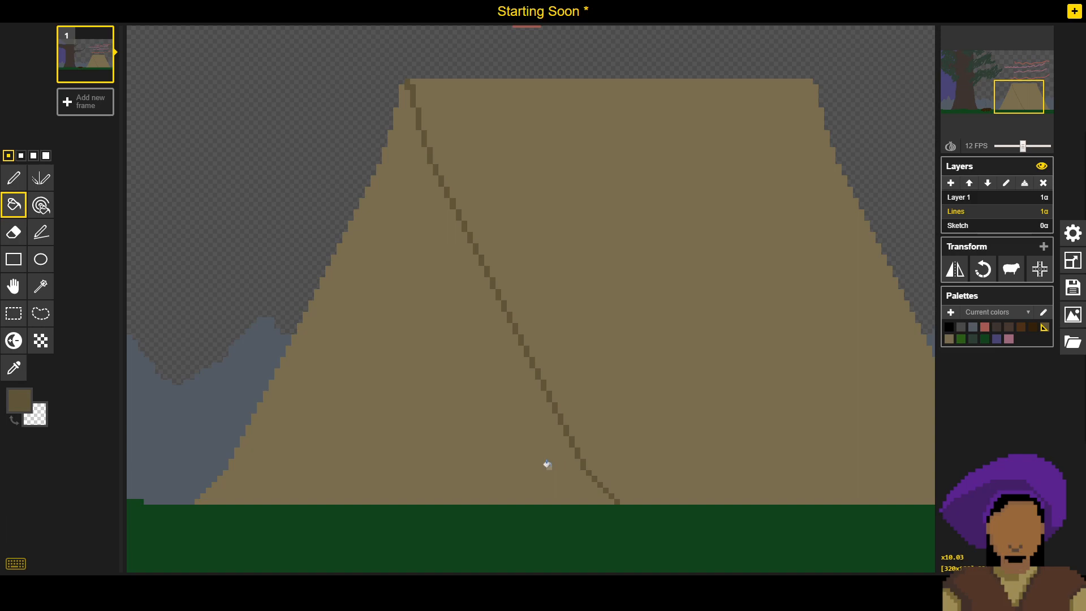
pyautogui.click(512, 409)
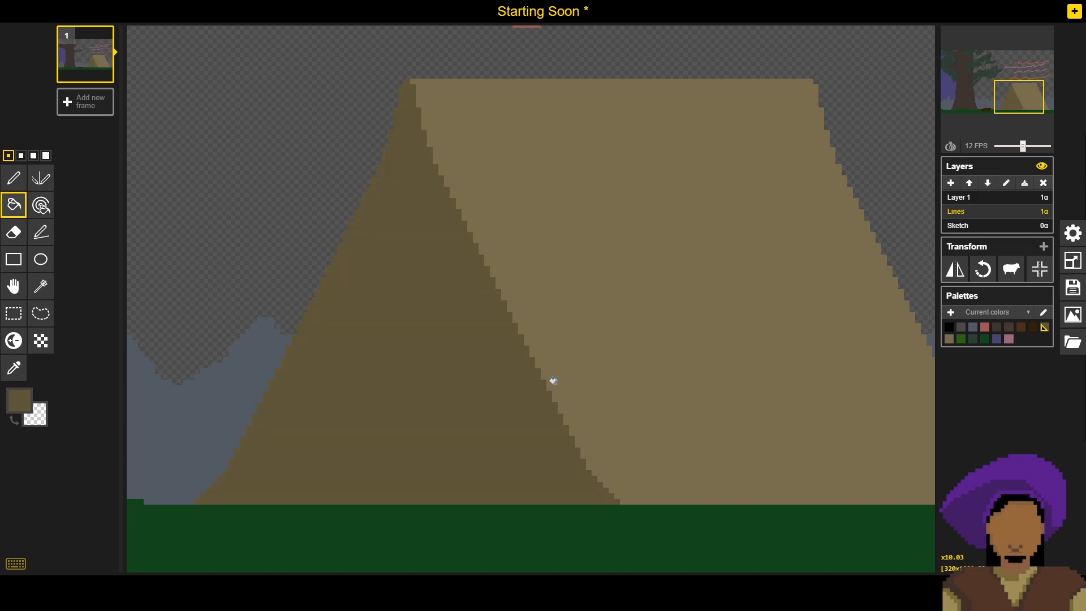
pyautogui.scroll(-5, 461, 408)
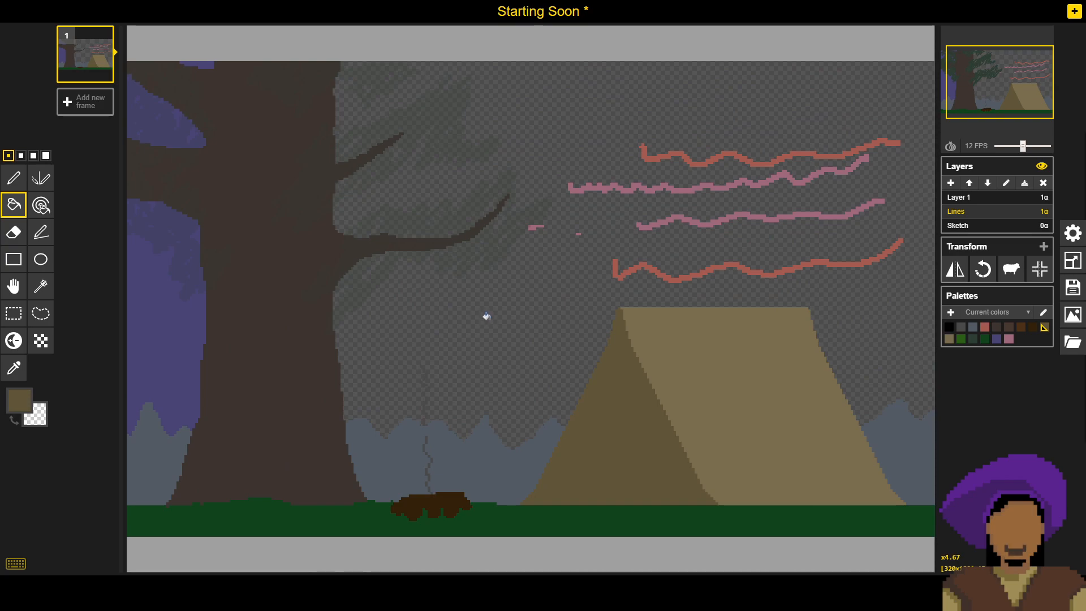
# - Try filling the tent's large side panel with a darkened tan, #675c42, and undo the fill
pyautogui.press('o')
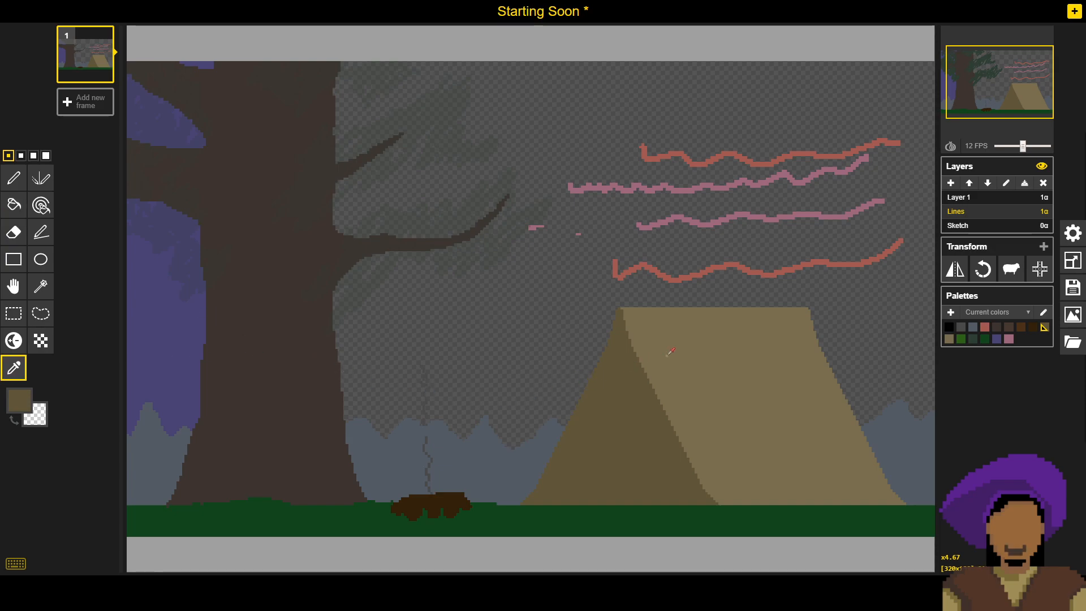
pyautogui.click(668, 354)
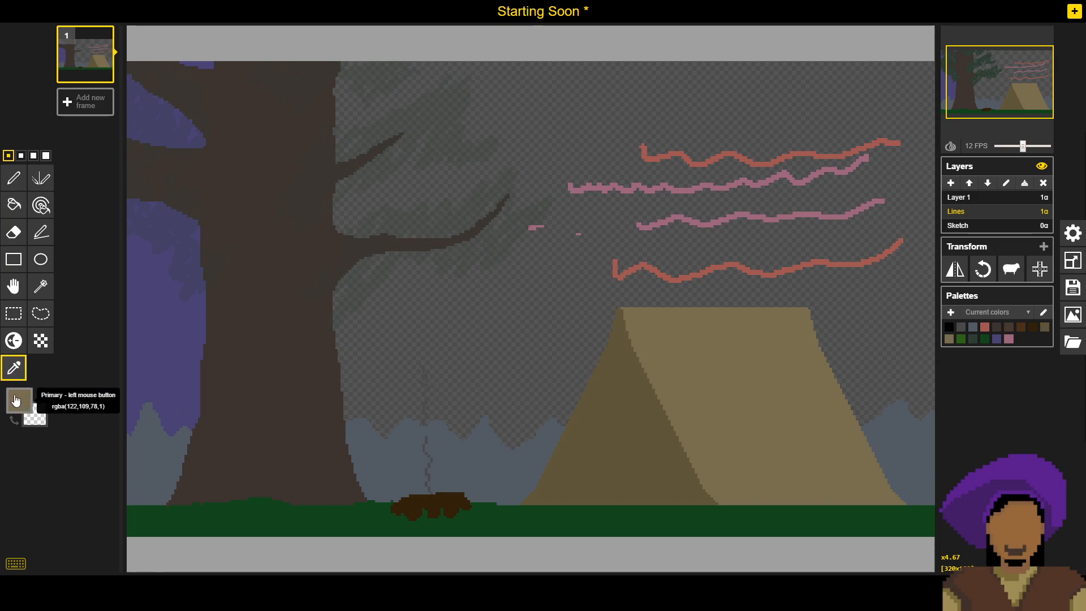
pyautogui.click(20, 400)
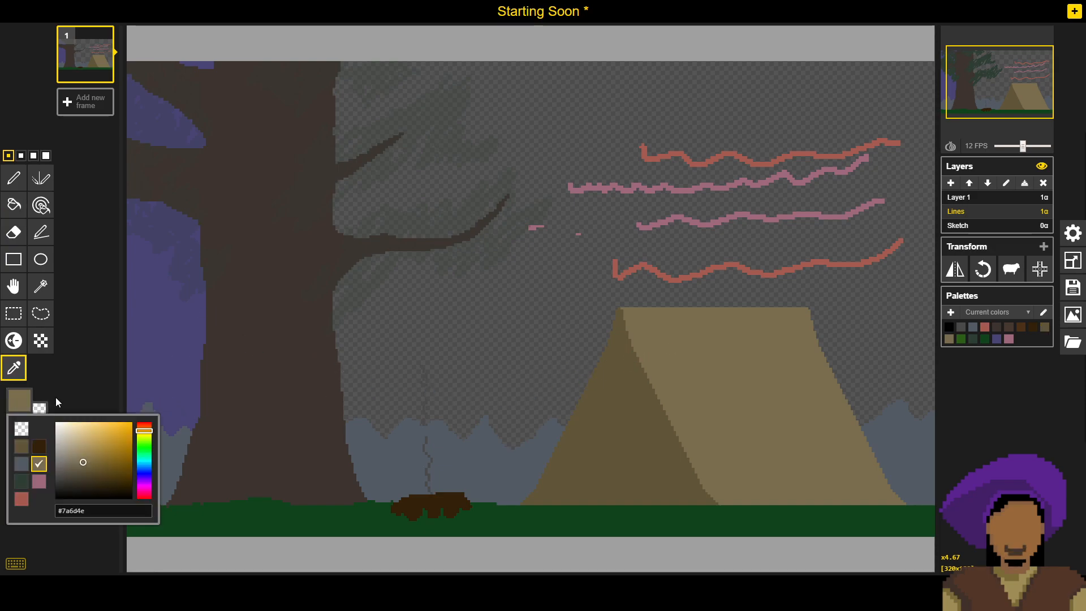
pyautogui.click(83, 468)
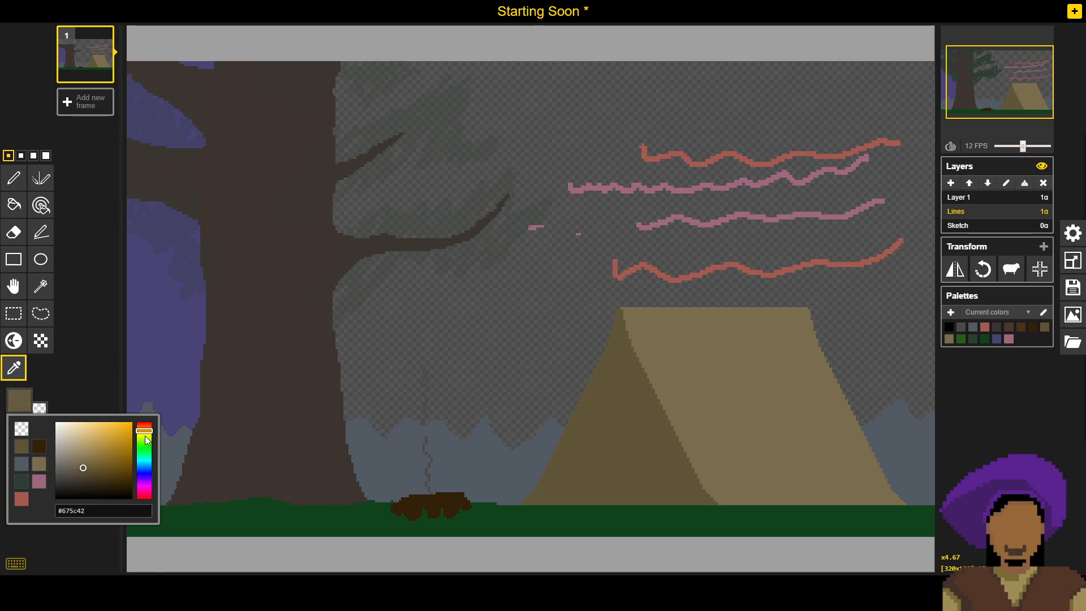
pyautogui.press('b')
pyautogui.click(736, 362)
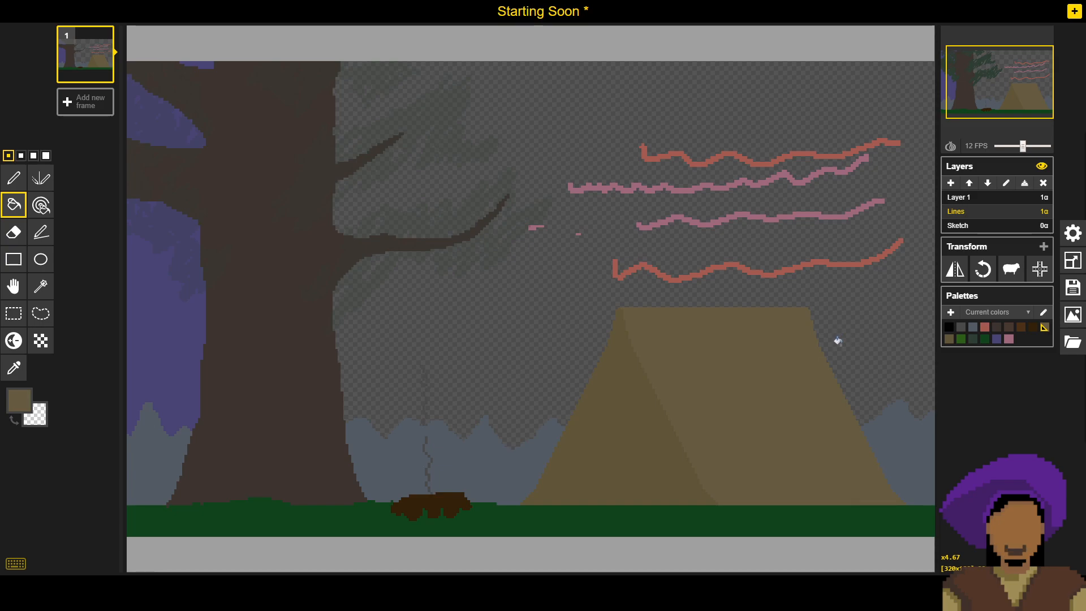
pyautogui.hotkey('ctrl', 'z')
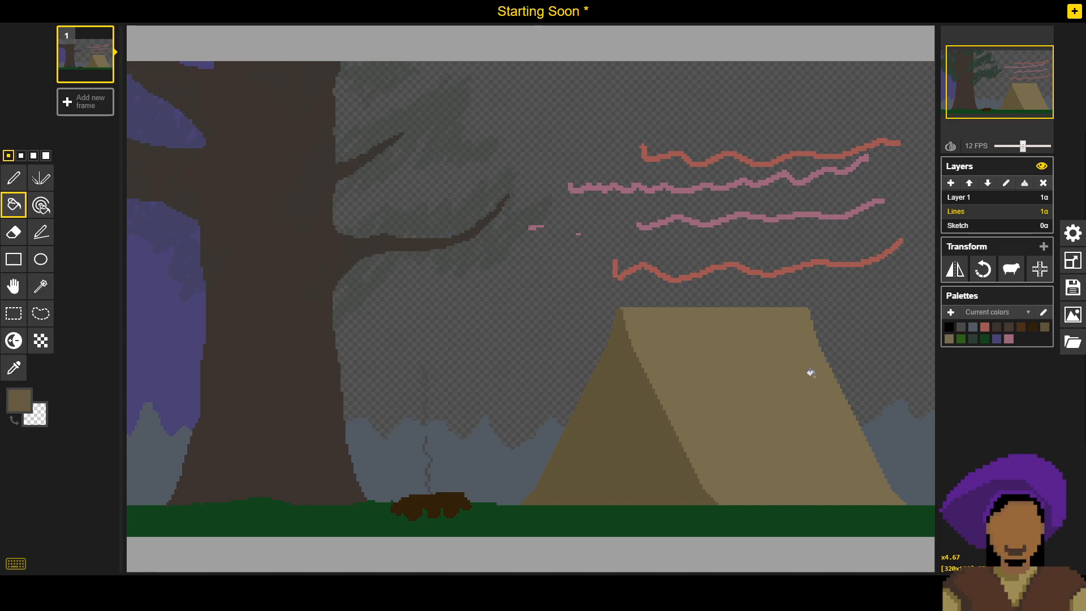
# - Scribble a reference swatch of the current darkened tan on the Sketch layer with the pen, over the tent's side panel
pyautogui.click(988, 230)
pyautogui.click(14, 177)
pyautogui.moveTo(717, 329)
pyautogui.mouseDown()
pyautogui.moveTo(763, 368)
pyautogui.moveTo(743, 364)
pyautogui.mouseUp()
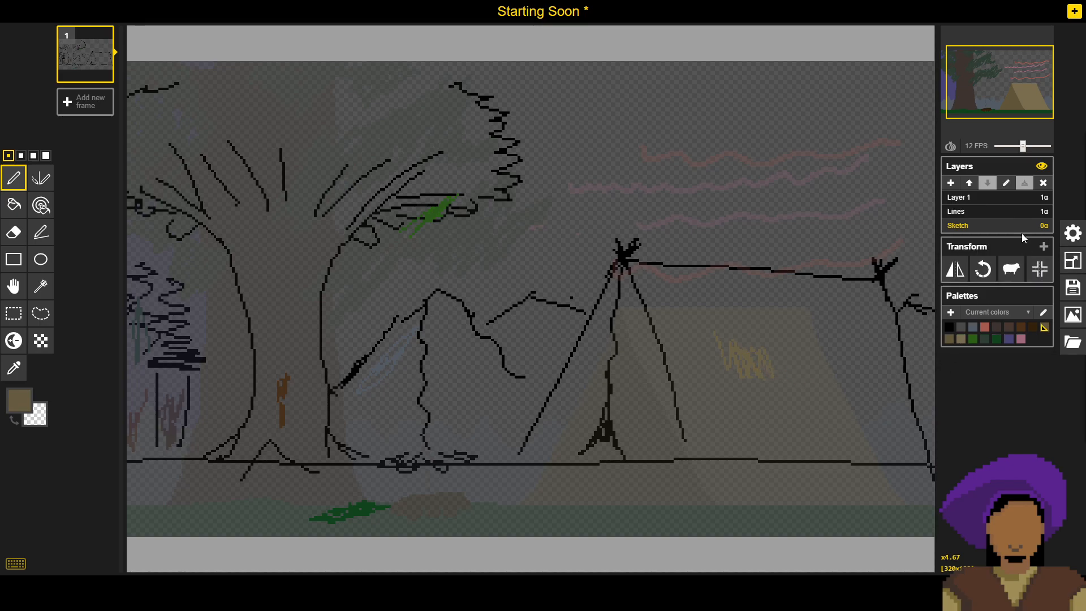
# - Sample the tent side panel's tan from the Lines layer and scribble a swatch of it on the Sketch layer
pyautogui.click(1010, 214)
pyautogui.press('o')
pyautogui.click(743, 384)
pyautogui.press('p')
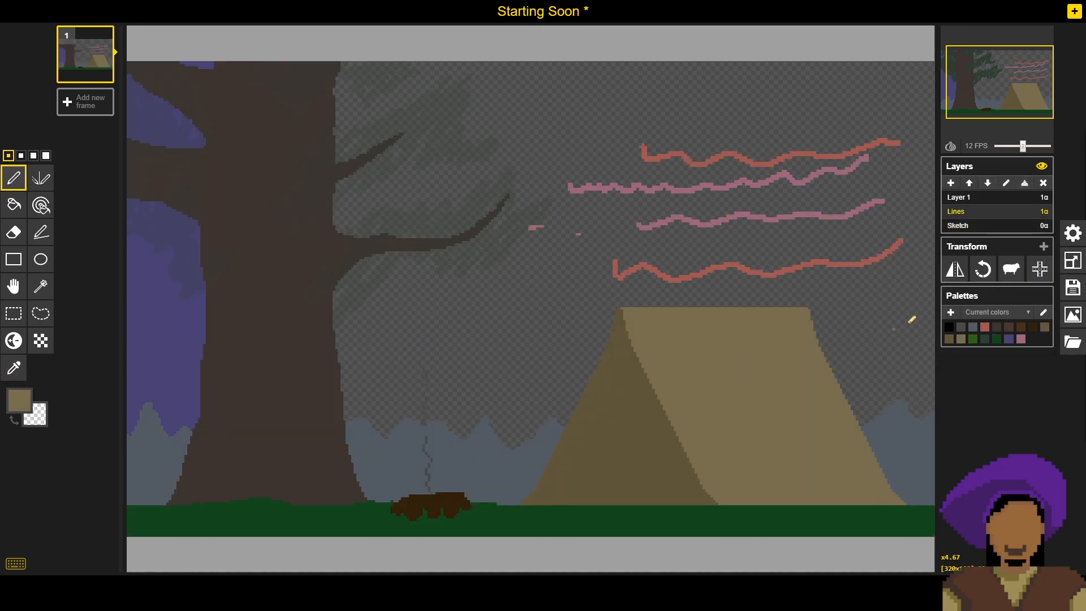
pyautogui.click(997, 226)
pyautogui.moveTo(826, 361); pyautogui.dragTo(836, 355)
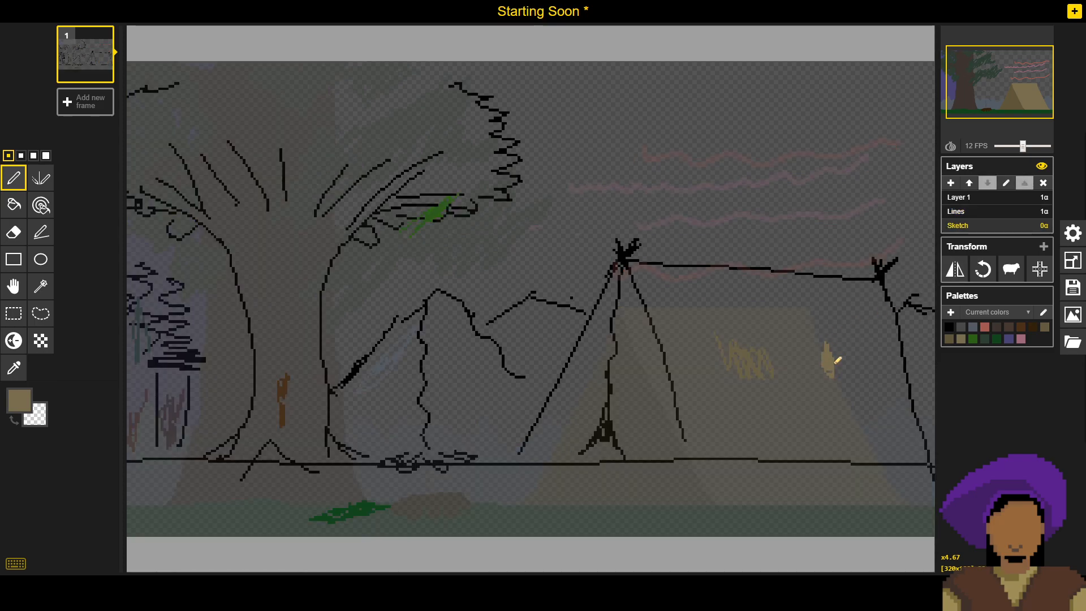
# - Sample the tent front face's darker tan from the Lines layer, scribble a swatch of it on the Sketch layer, and return to Lines
pyautogui.click(996, 213)
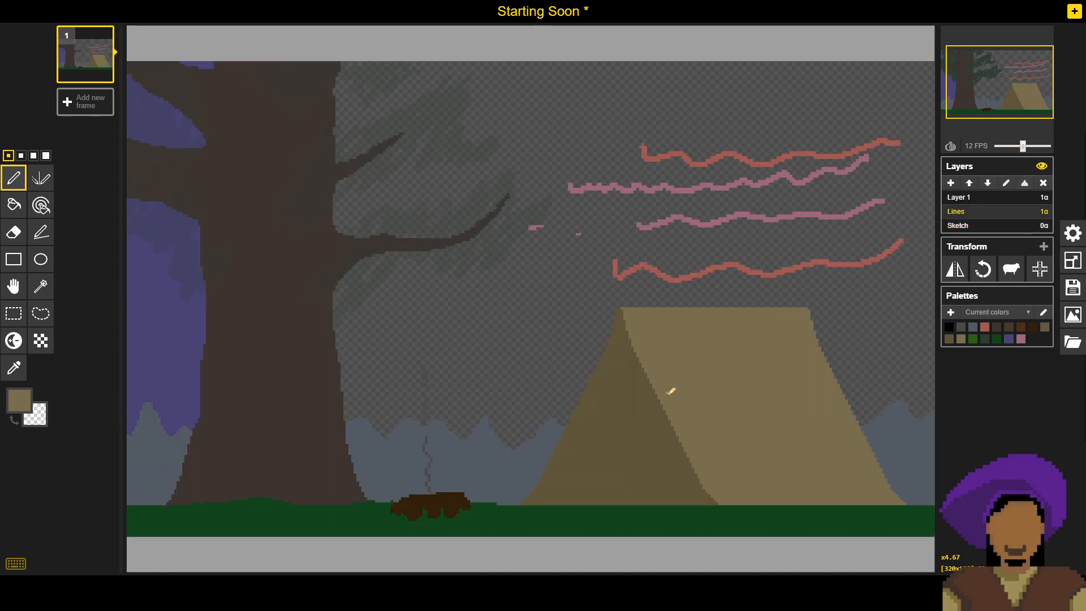
pyautogui.keyDown('alt'); pyautogui.click(622, 452); pyautogui.keyUp('alt')
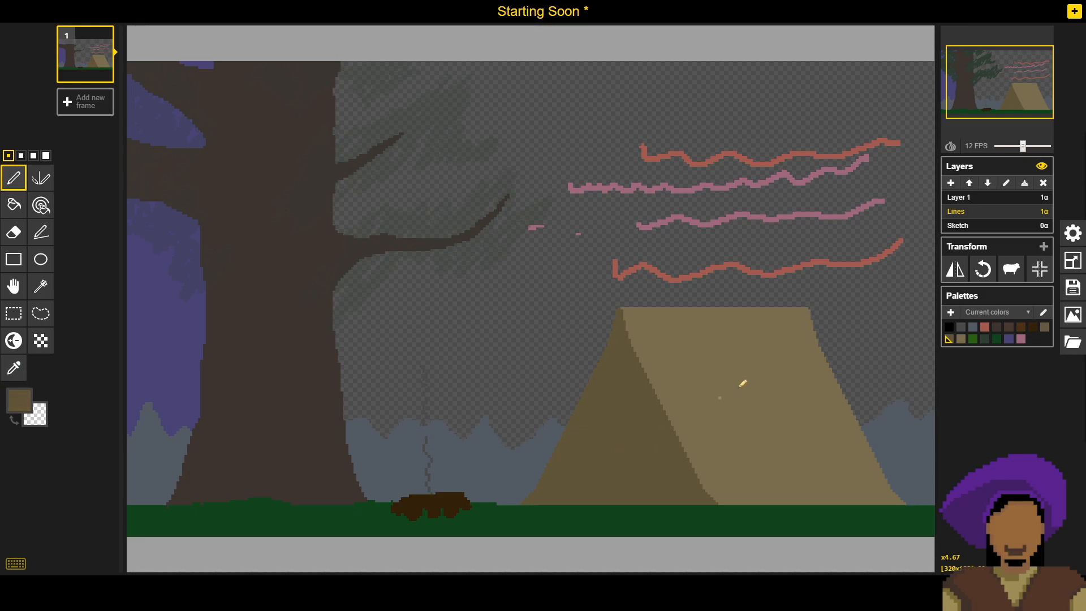
pyautogui.click(987, 229)
pyautogui.moveTo(634, 374); pyautogui.dragTo(682, 347)
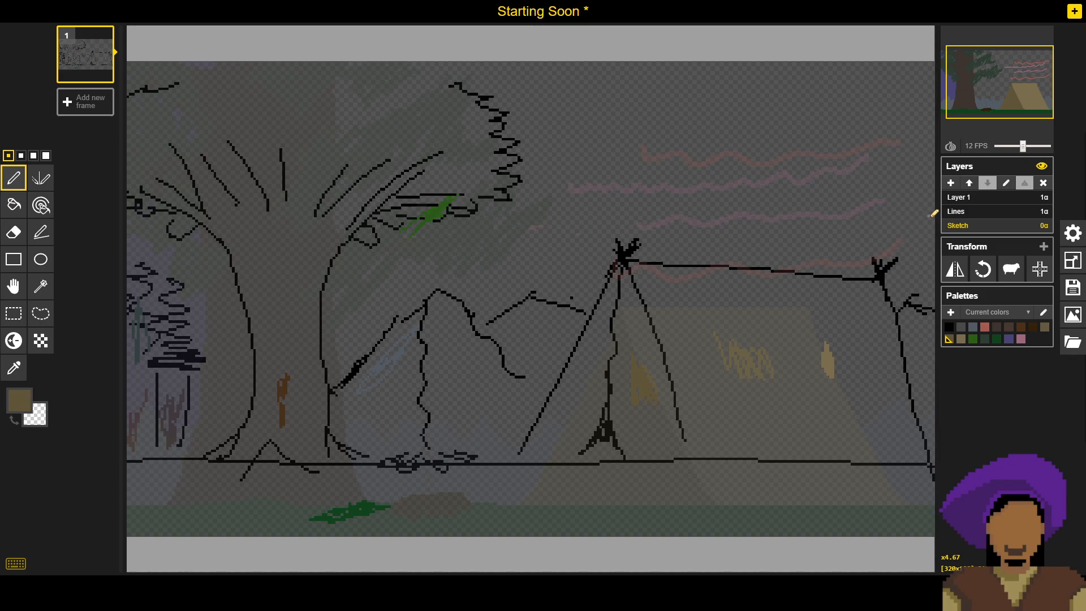
pyautogui.click(954, 214)
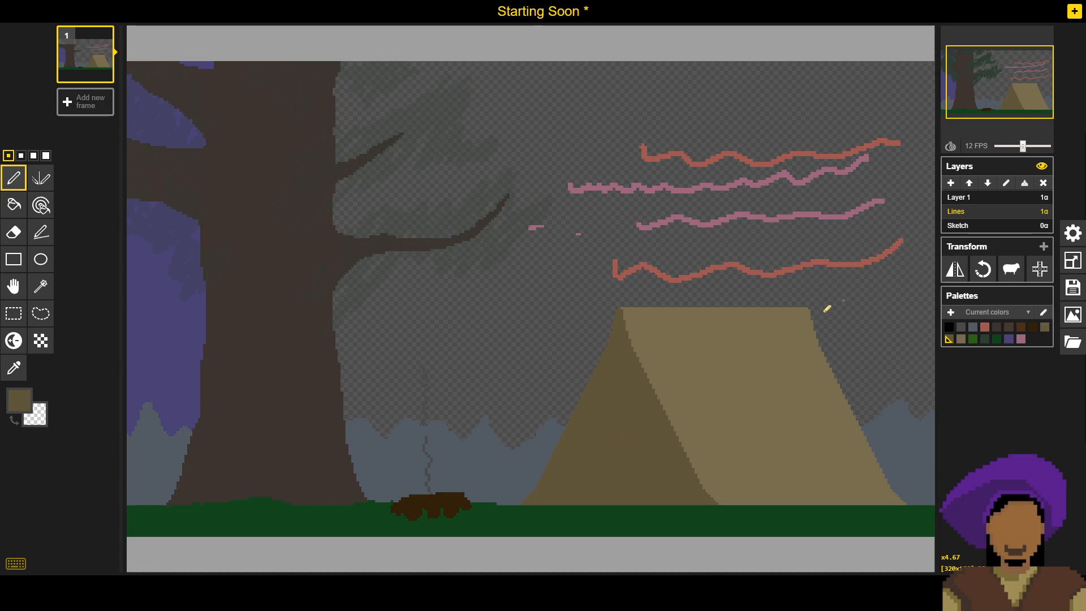
# - Sample the darkened tan swatch from the Sketch layer and fill the tent's large side panel with it on the Lines layer
pyautogui.click(956, 225)
pyautogui.press('o')
pyautogui.click(746, 348)
pyautogui.click(747, 352)
pyautogui.press('p')
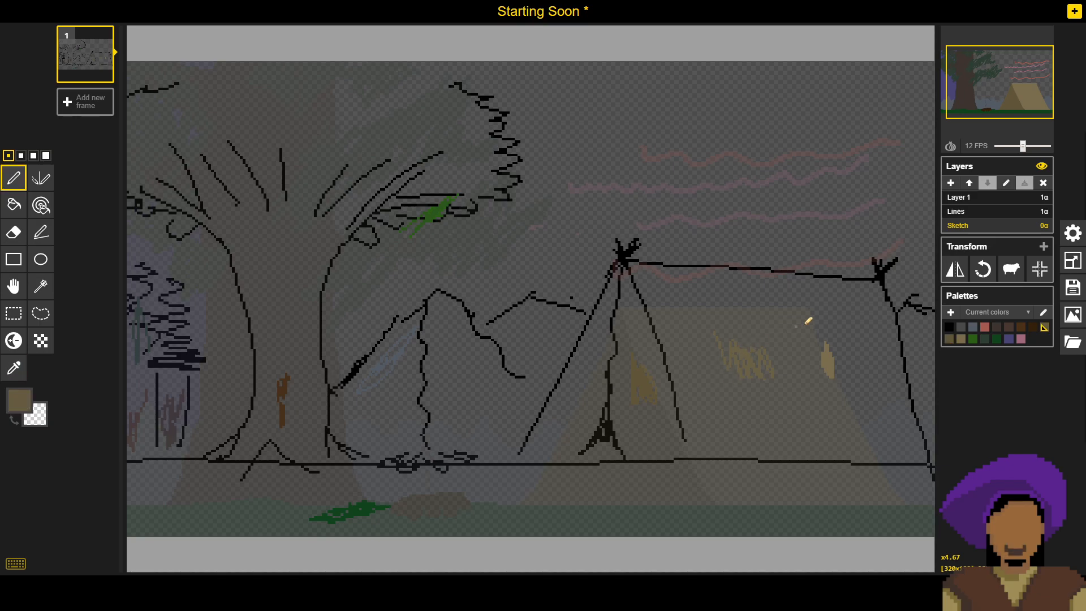
pyautogui.click(1012, 211)
pyautogui.press('b')
pyautogui.click(717, 375)
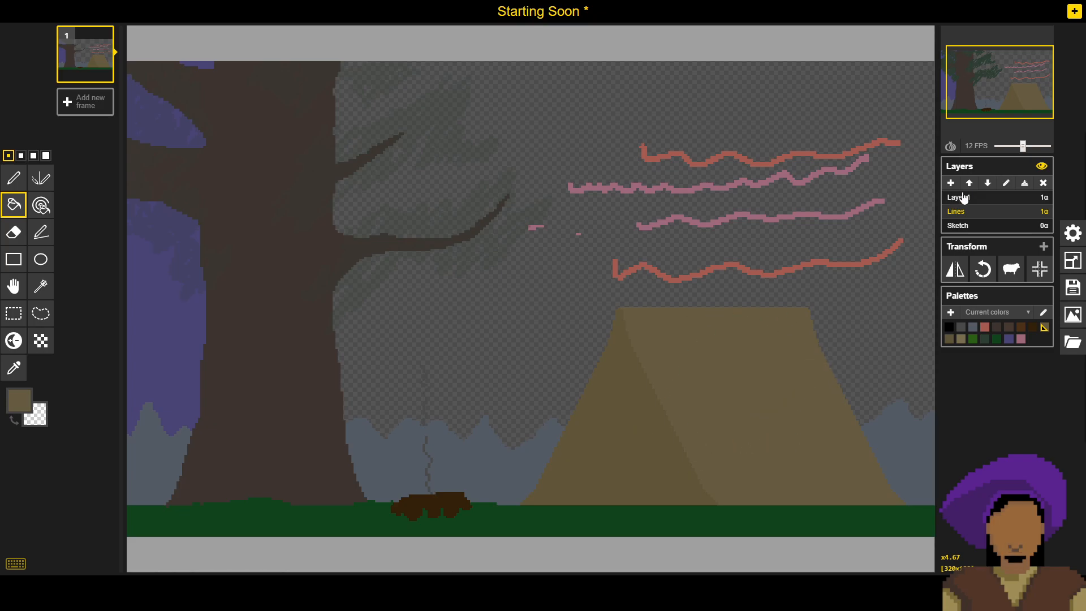
# - Check the colour swatches on the Sketch layer, return to Lines, and save the Starting Soon sprite as a file
pyautogui.click(964, 227)
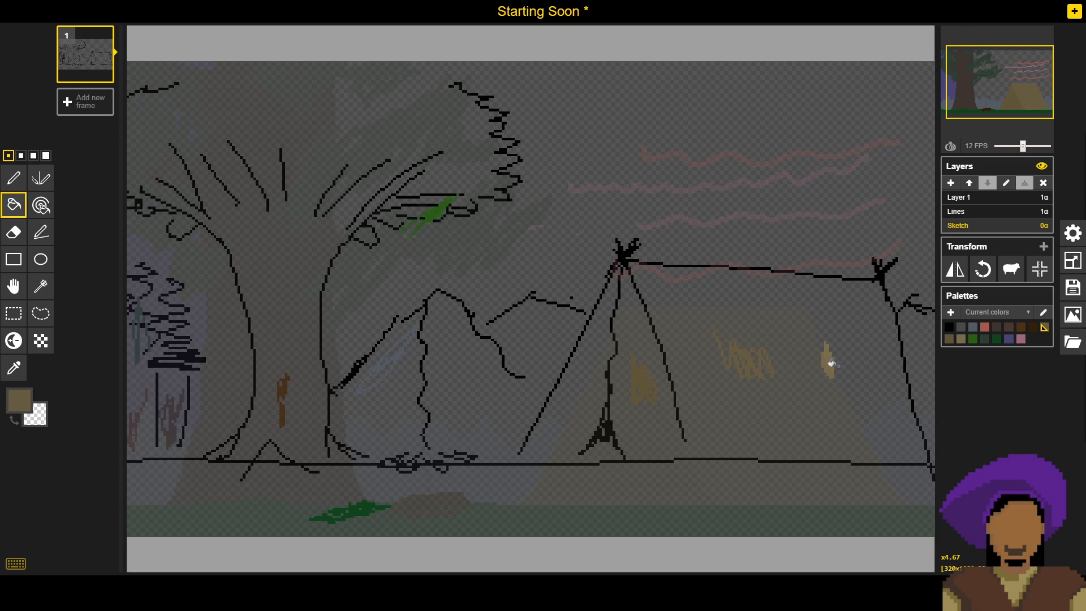
pyautogui.click(974, 213)
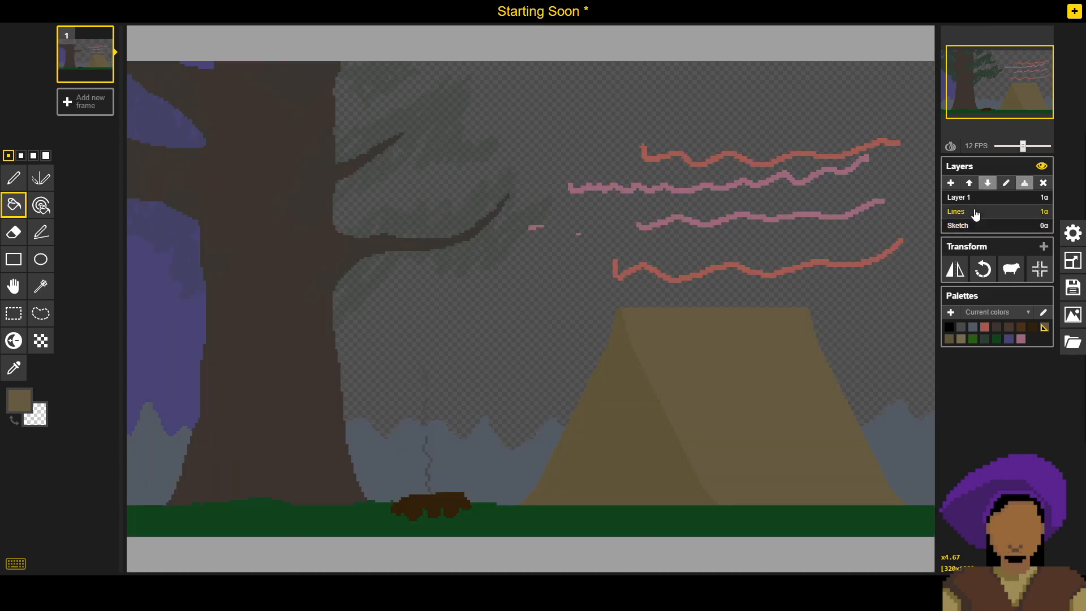
pyautogui.click(1074, 292)
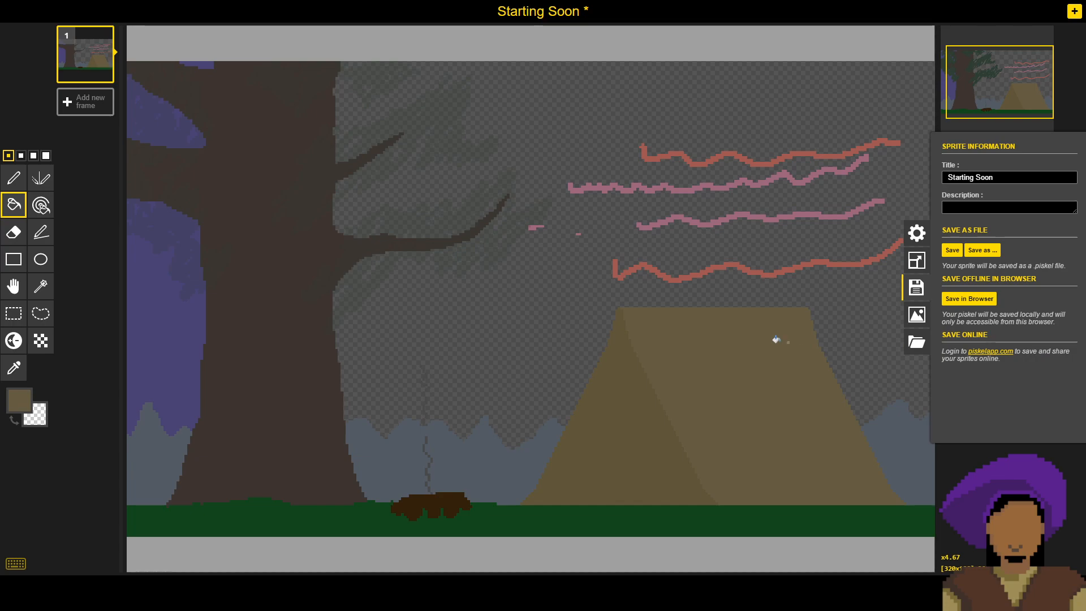
pyautogui.click(961, 249)
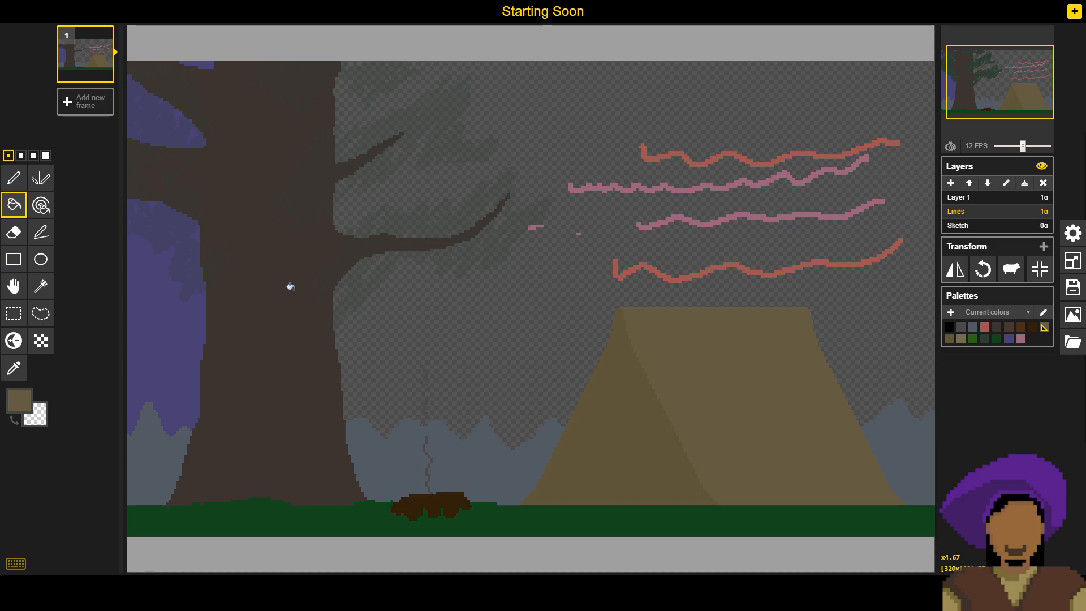
# - Sample the tree trunk's brown, set a slightly darker shade of it, and fill the trunk with that colour
pyautogui.press('o')
pyautogui.click(290, 313)
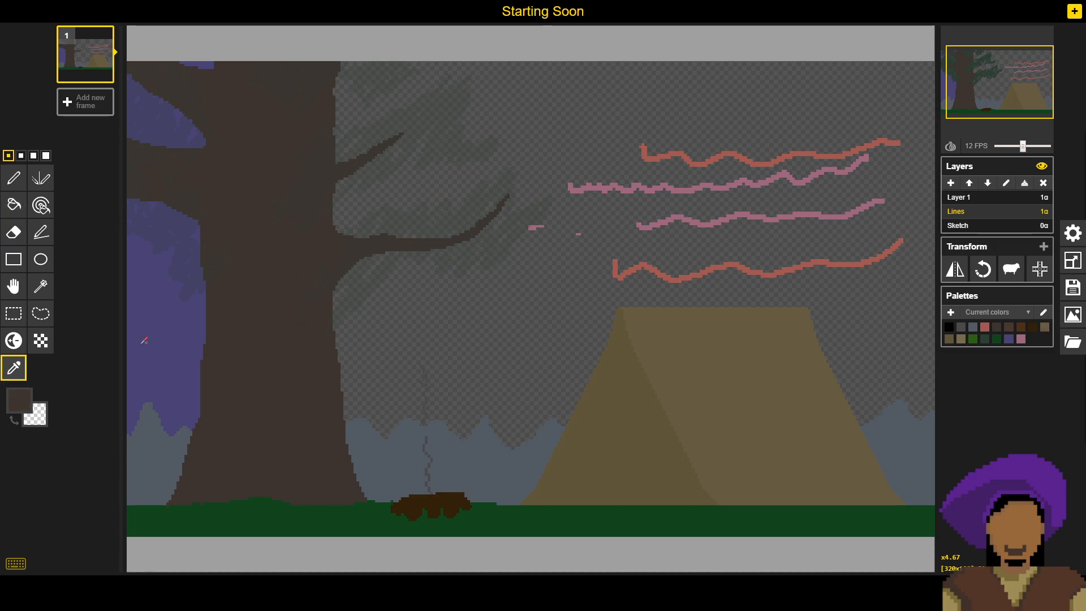
pyautogui.click(19, 404)
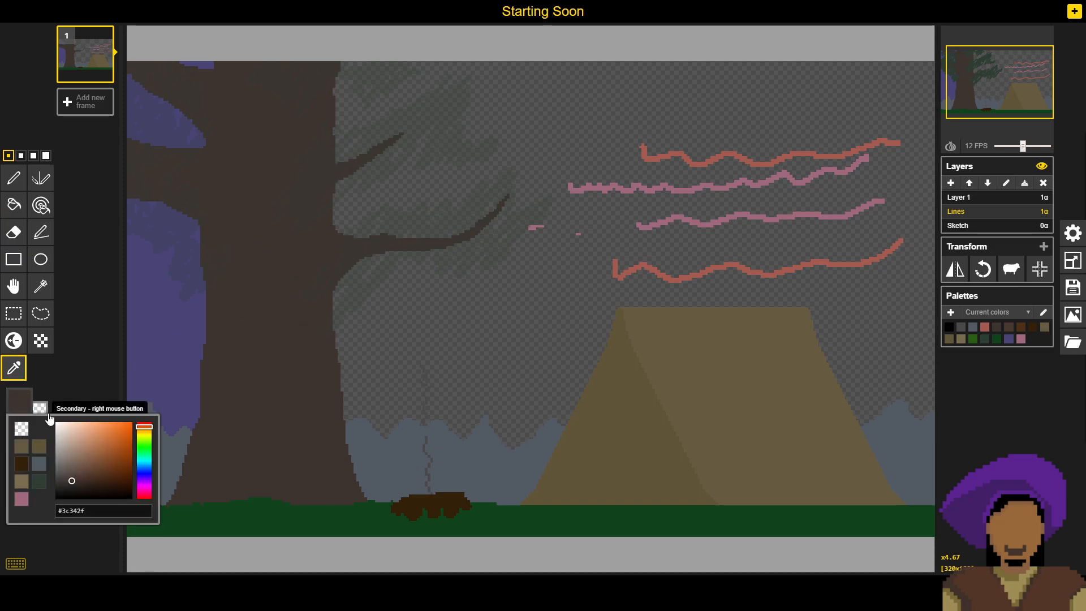
pyautogui.click(74, 484)
pyautogui.press('b')
pyautogui.click(267, 379)
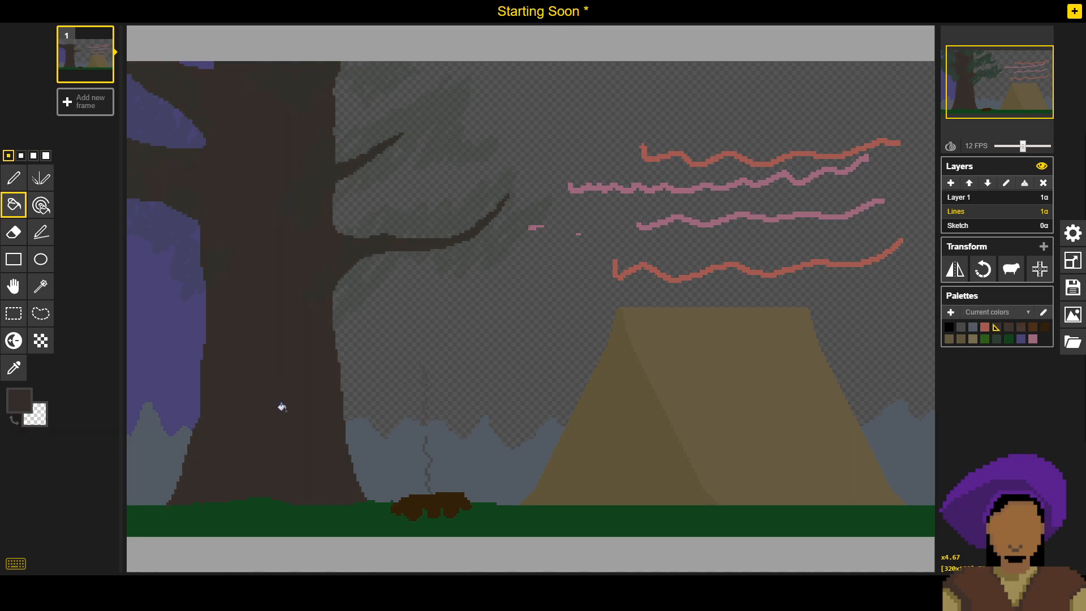
# - Check the foliage on Layer 1, return to the Lines layer, and save the sprite file with the darkened trunk
pyautogui.click(974, 203)
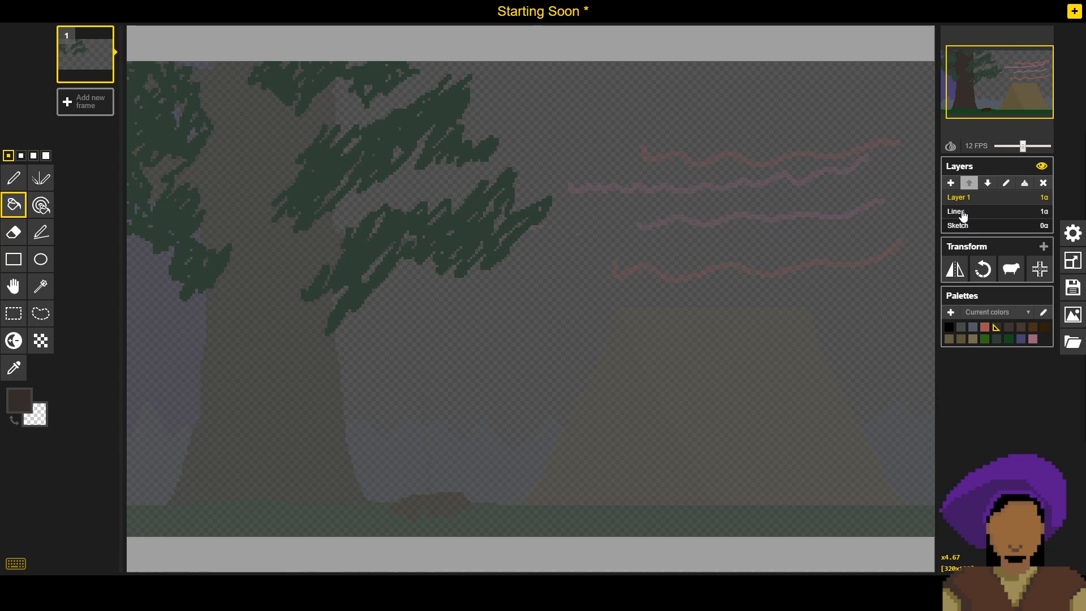
pyautogui.click(964, 215)
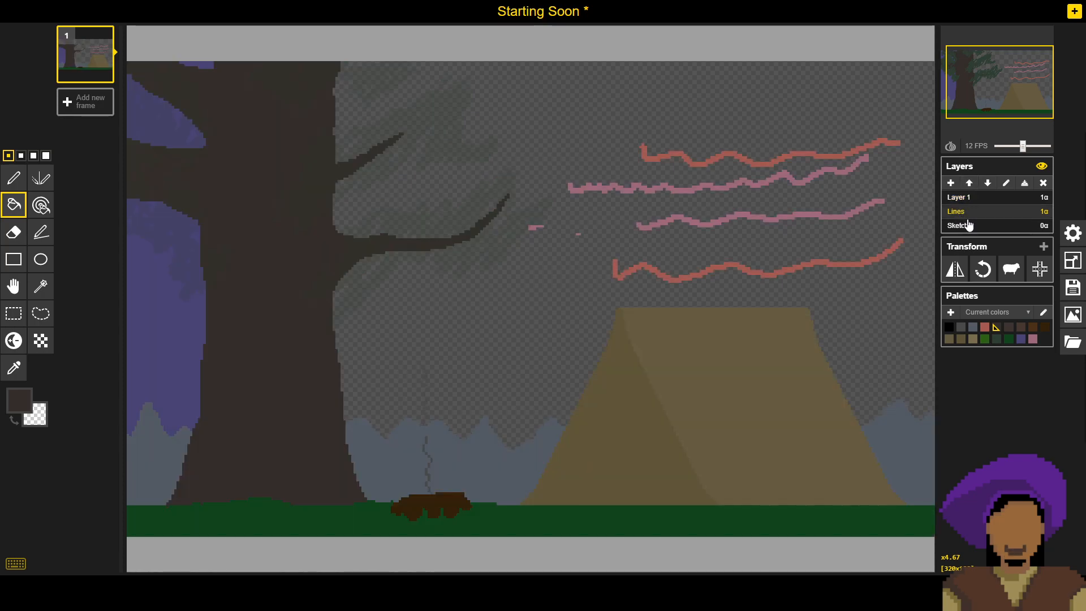
pyautogui.click(1070, 289)
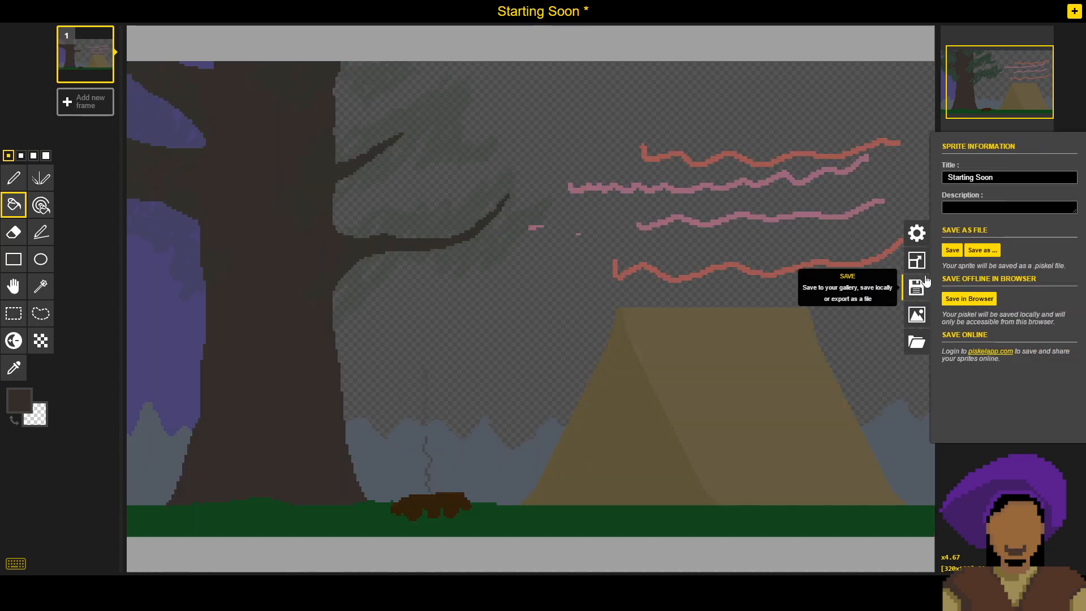
pyautogui.click(953, 250)
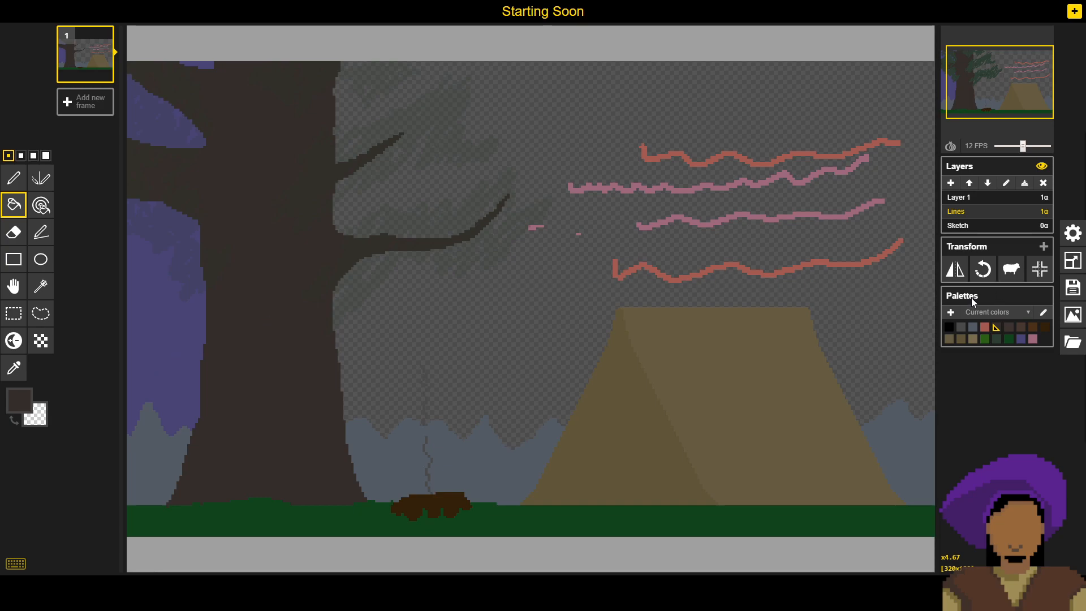
# - Scribble a reference swatch of the dark trunk brown on the Sketch layer beside the trunk and return to the Lines layer
pyautogui.click(1000, 229)
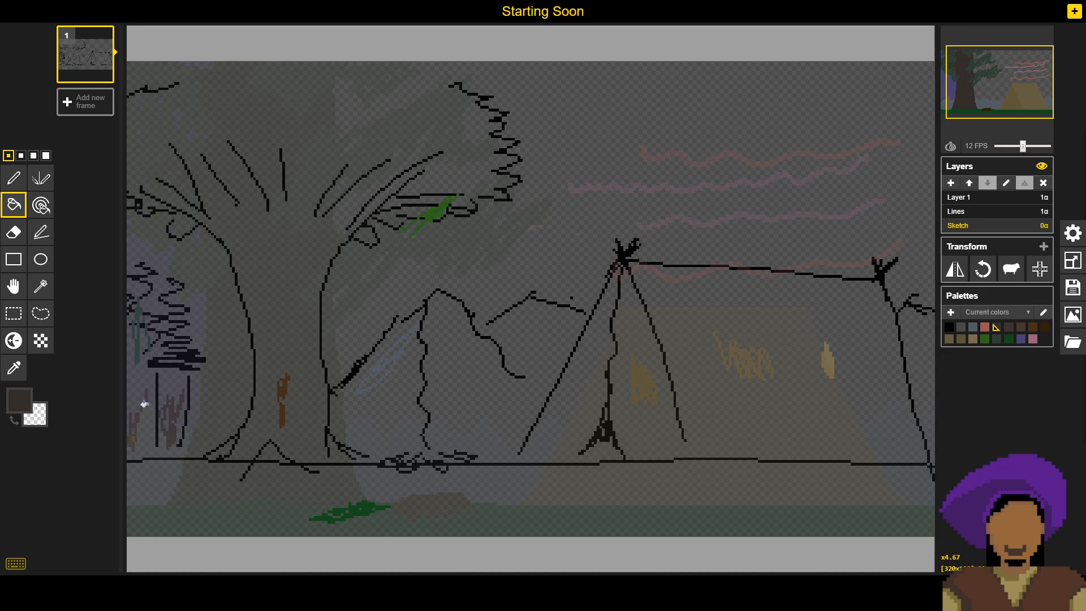
pyautogui.press('p')
pyautogui.moveTo(221, 384)
pyautogui.mouseDown()
pyautogui.moveTo(211, 417)
pyautogui.moveTo(224, 387)
pyautogui.mouseUp()
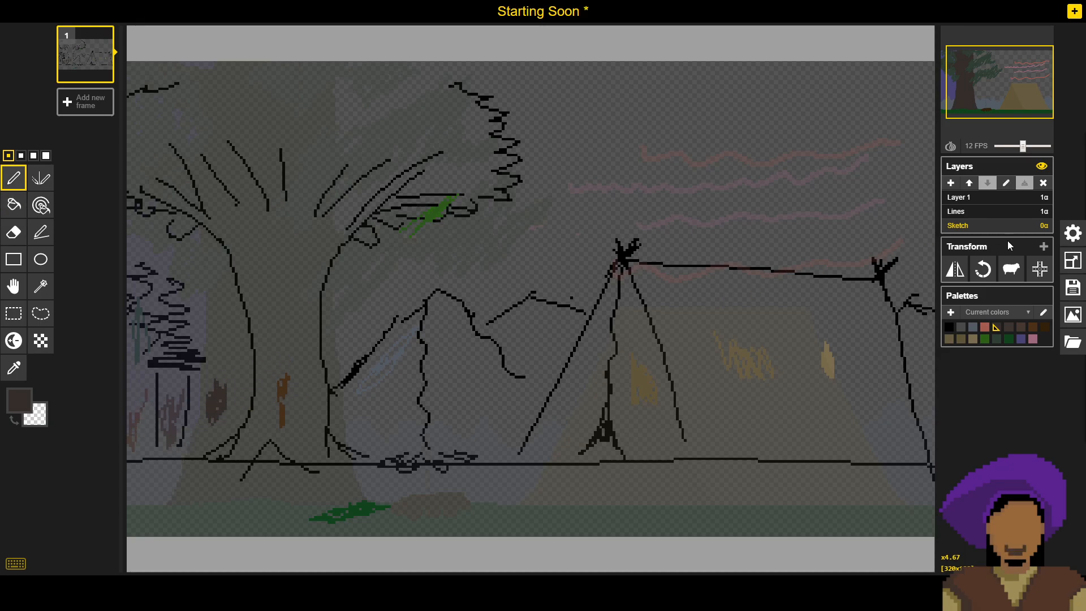
pyautogui.click(1005, 212)
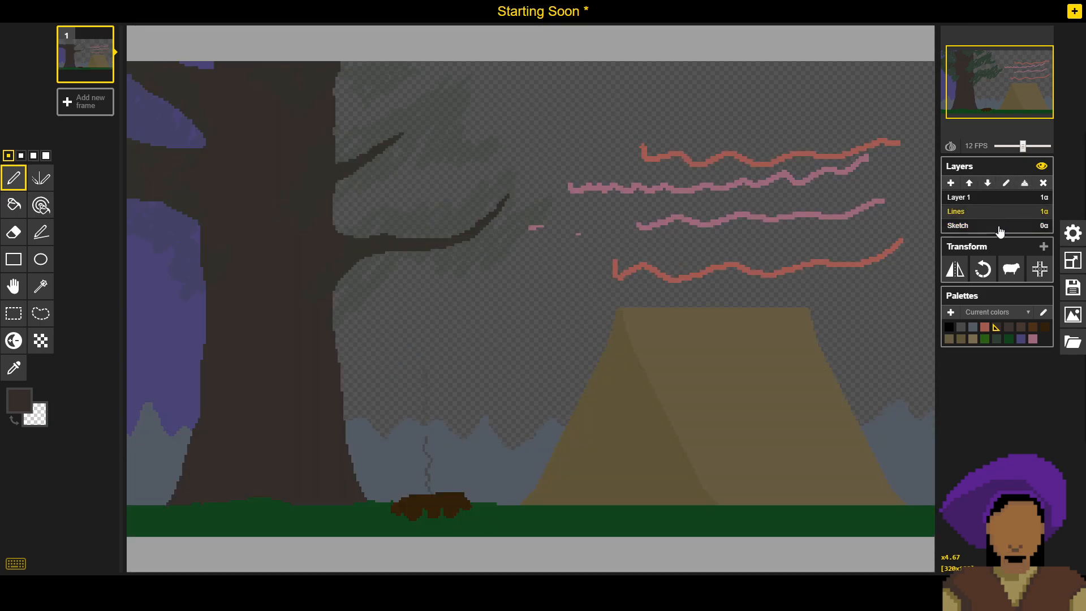
pyautogui.click(1000, 226)
pyautogui.click(1000, 213)
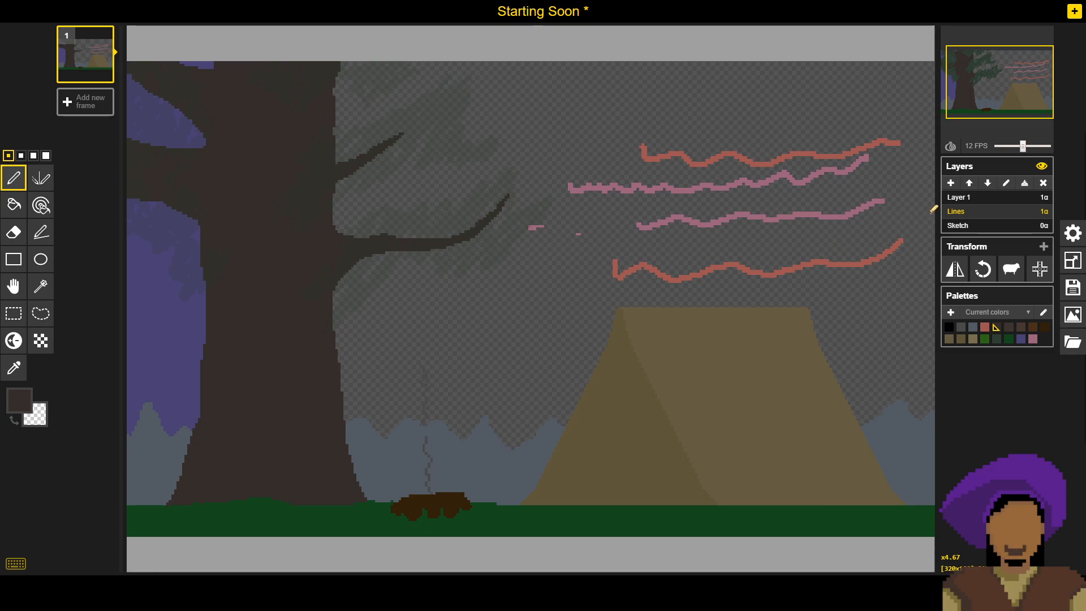
# - Save the sprite file again with the trunk brown swatch included
pyautogui.moveTo(966, 69)
pyautogui.press('b')
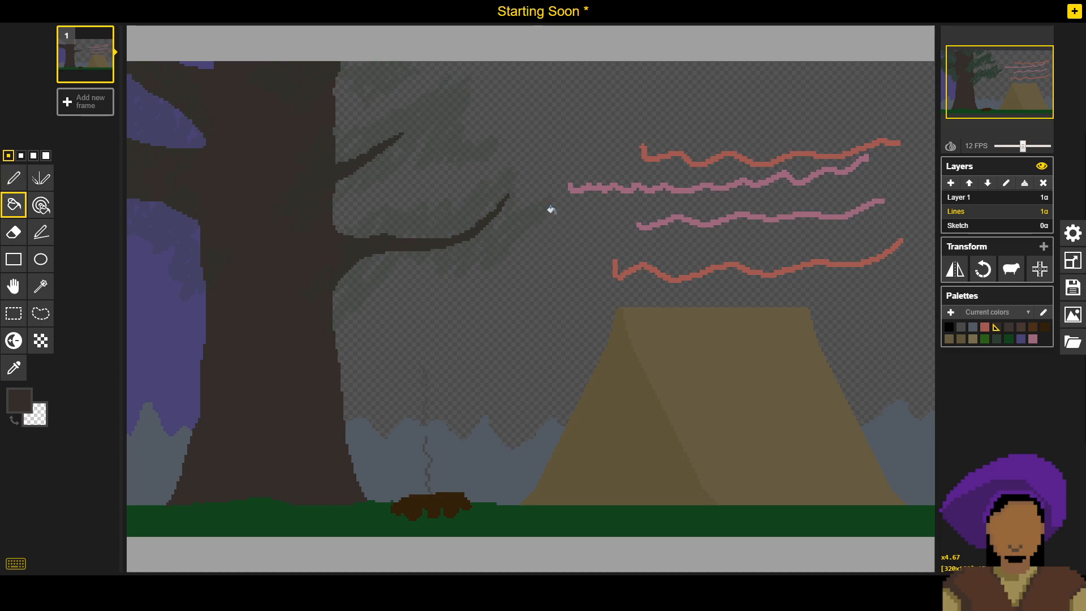
pyautogui.press('p')
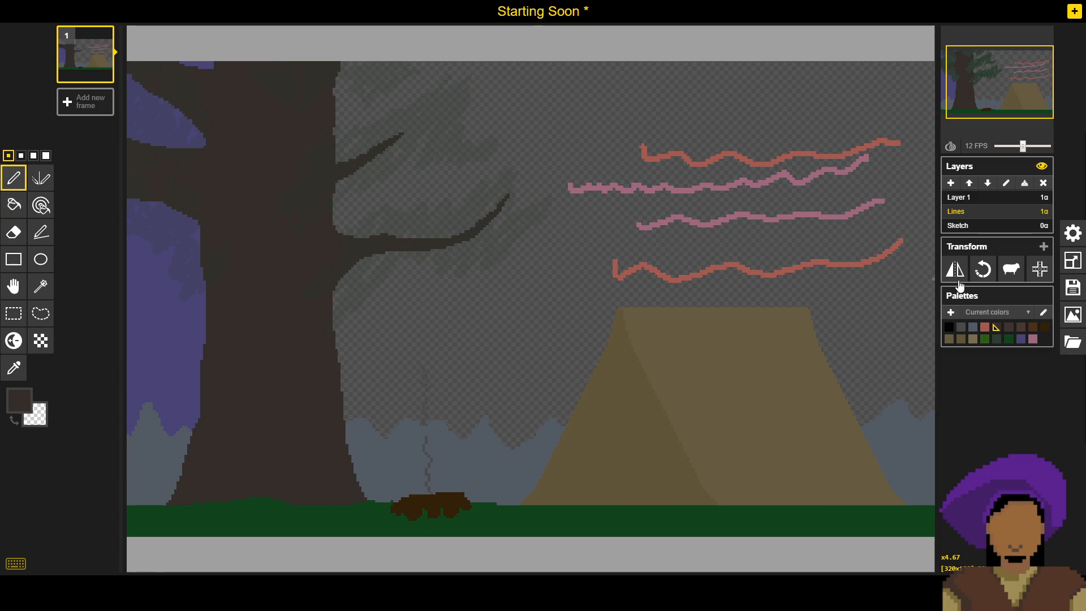
pyautogui.click(1073, 288)
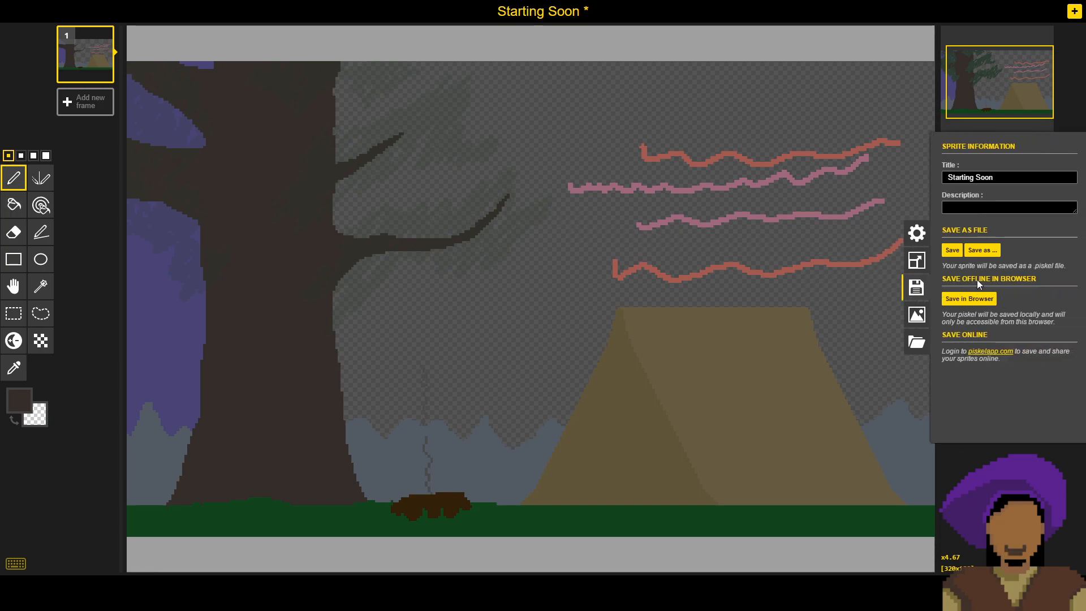
pyautogui.click(953, 251)
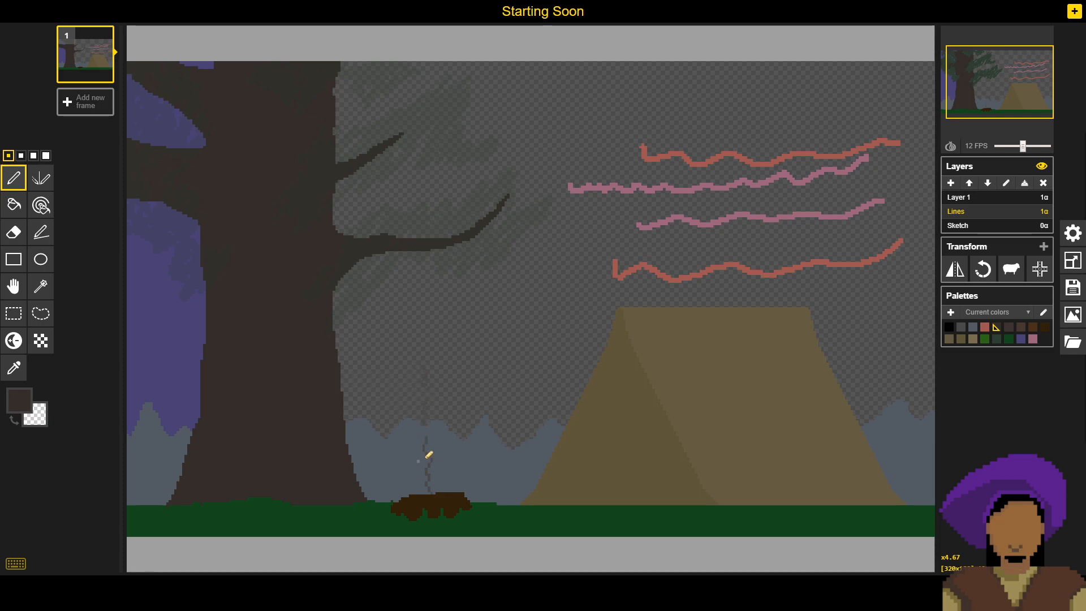
# - Sample the campfire smoke's grey, scribble a swatch of it on the Sketch layer beside the smoke line, and return to Lines
pyautogui.press('o')
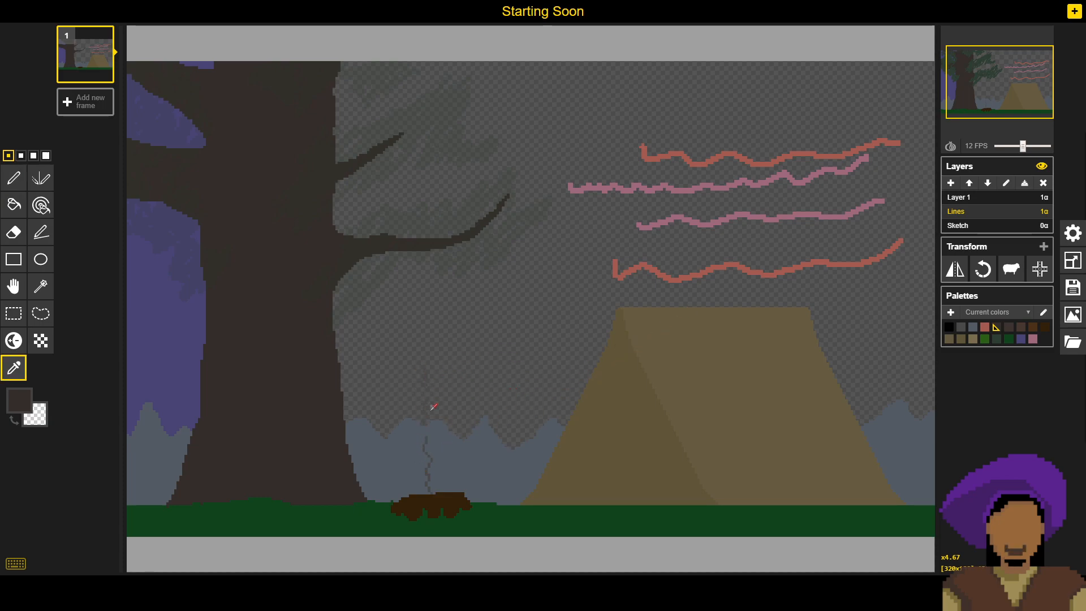
pyautogui.click(428, 435)
pyautogui.press('p')
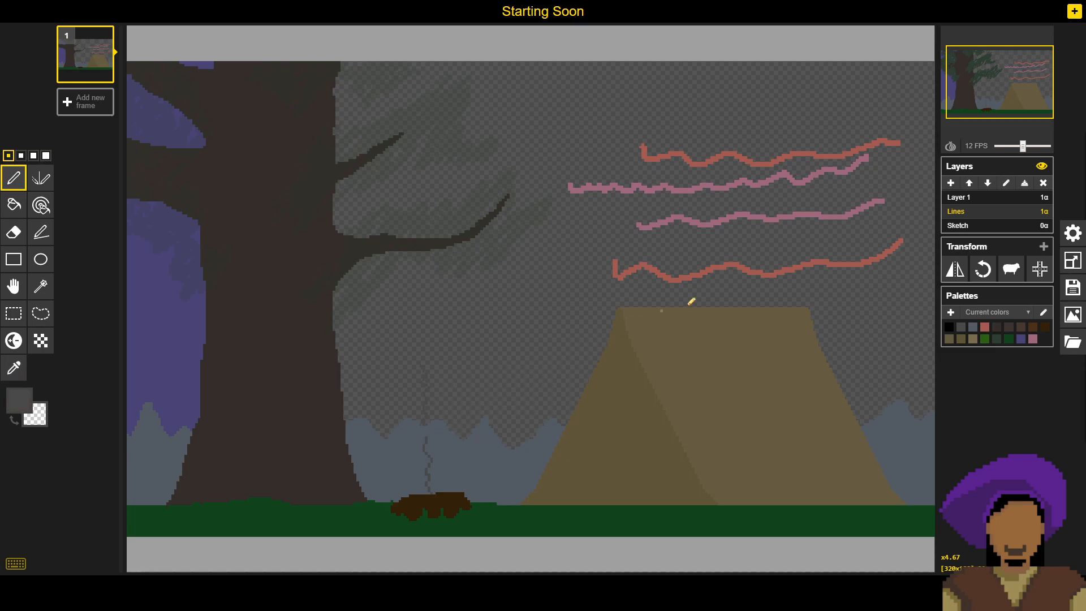
pyautogui.click(988, 228)
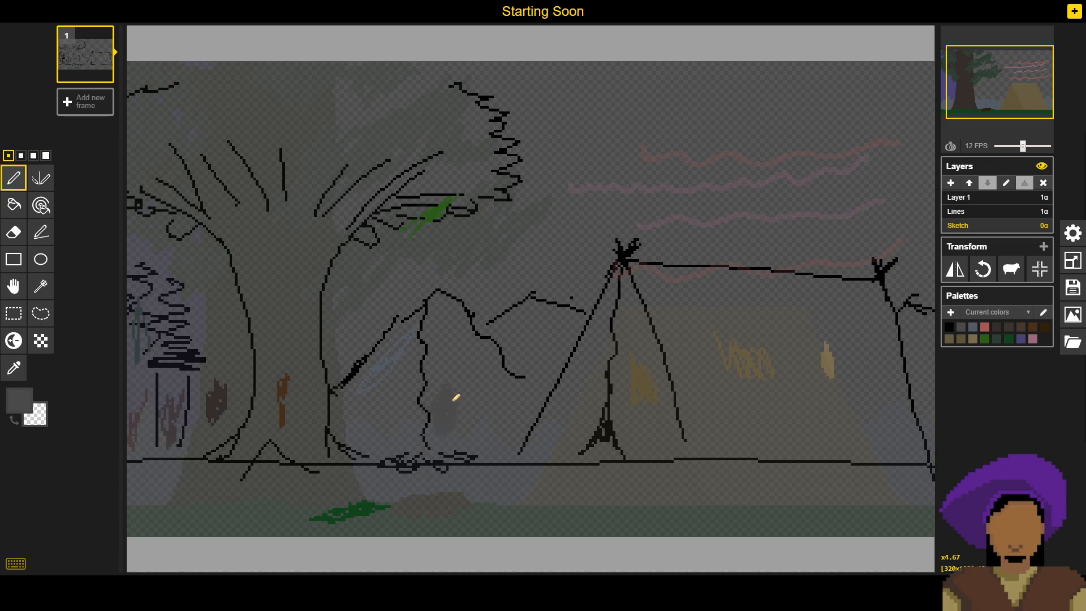
pyautogui.moveTo(449, 397); pyautogui.dragTo(454, 420)
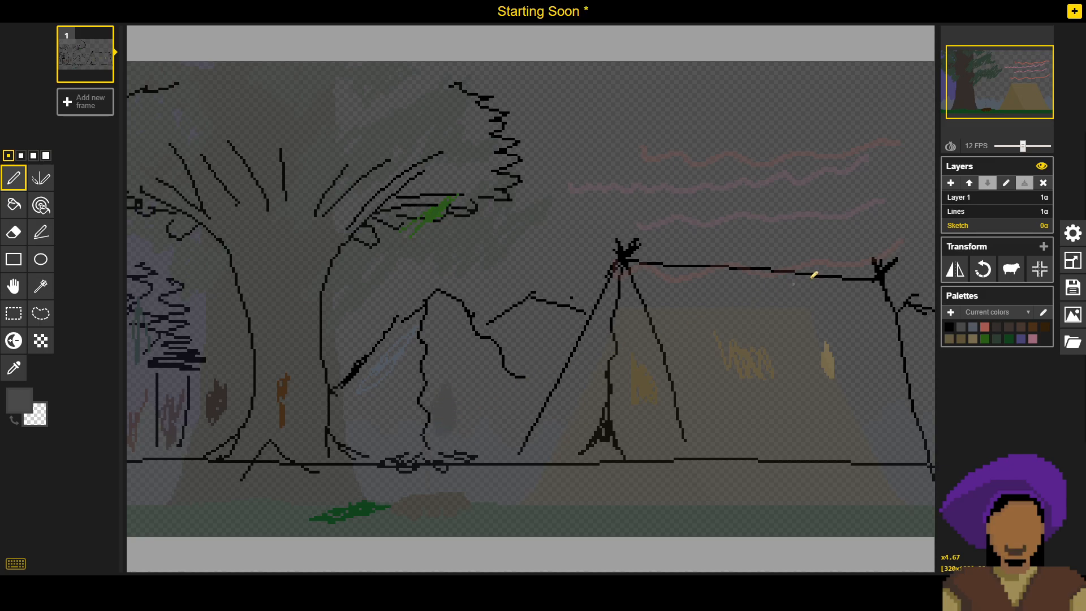
pyautogui.click(993, 213)
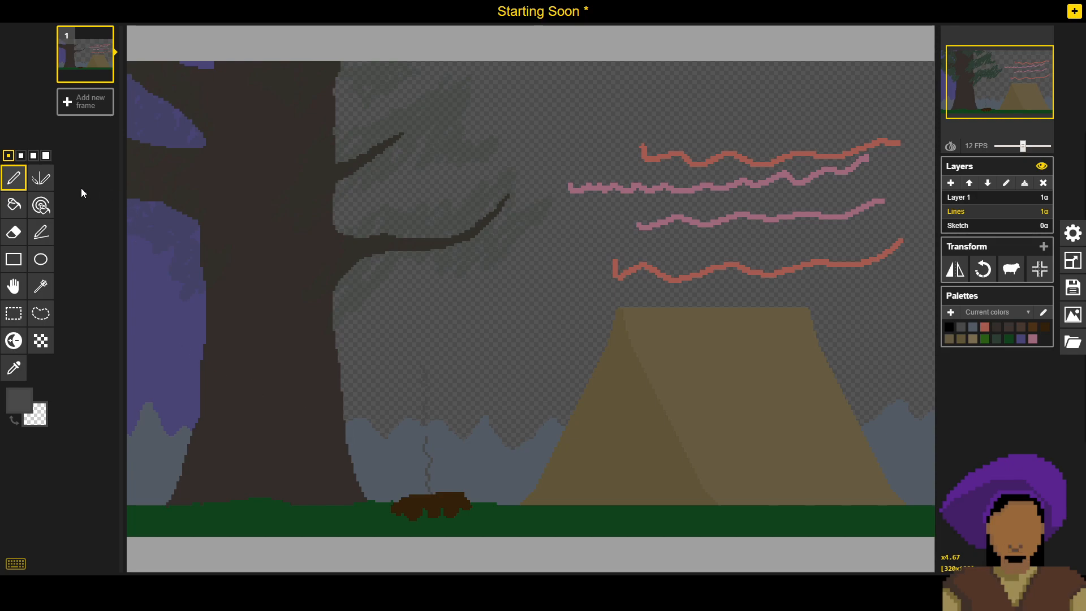
# - Remove the campfire smoke line using the second pen size, painting mountain blue-grey over it and erasing the rest, and save the sprite
pyautogui.click(22, 157)
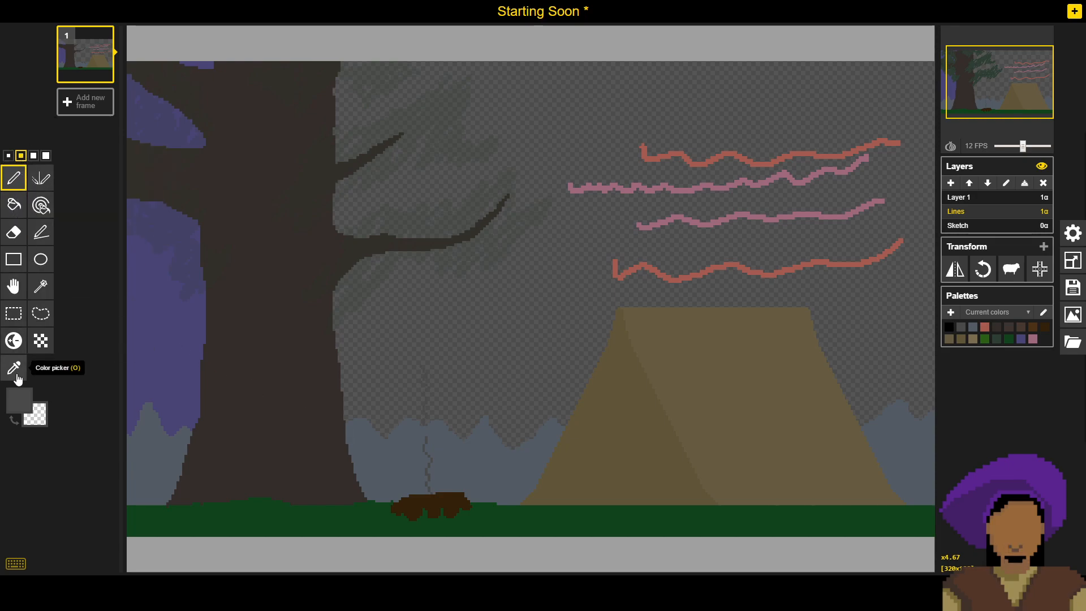
pyautogui.keyDown('alt'); pyautogui.click(401, 445); pyautogui.keyUp('alt')
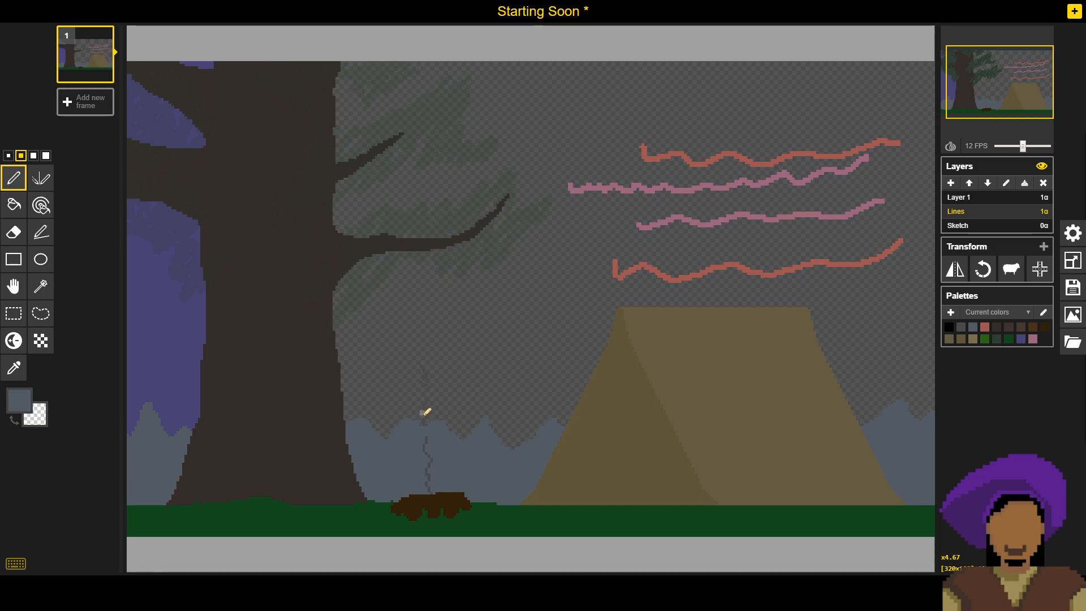
pyautogui.moveTo(427, 438); pyautogui.dragTo(433, 471)
pyautogui.click(14, 232)
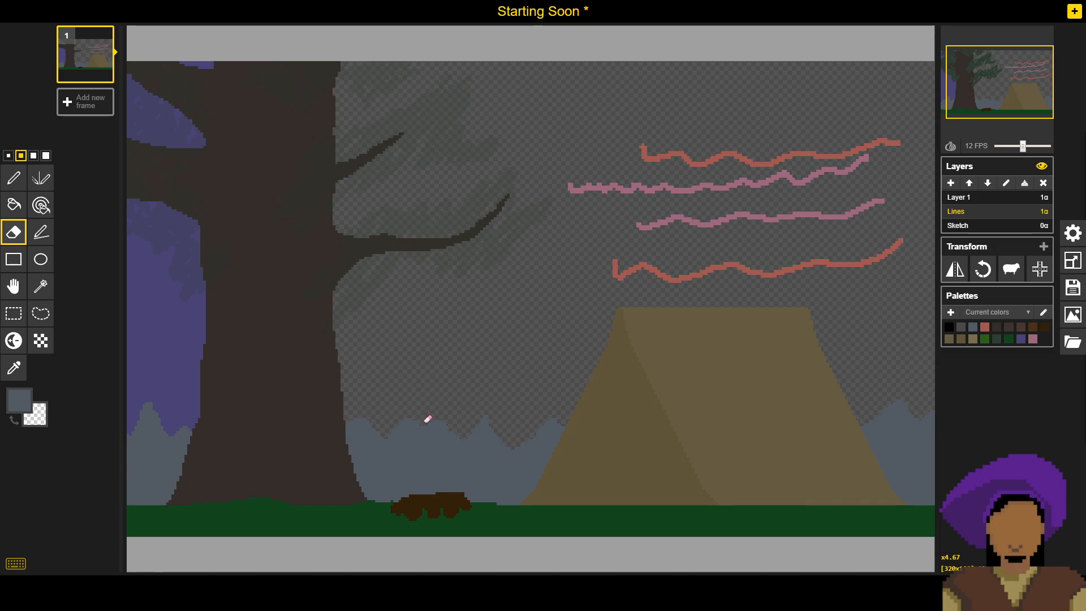
pyautogui.click(1073, 287)
pyautogui.click(959, 249)
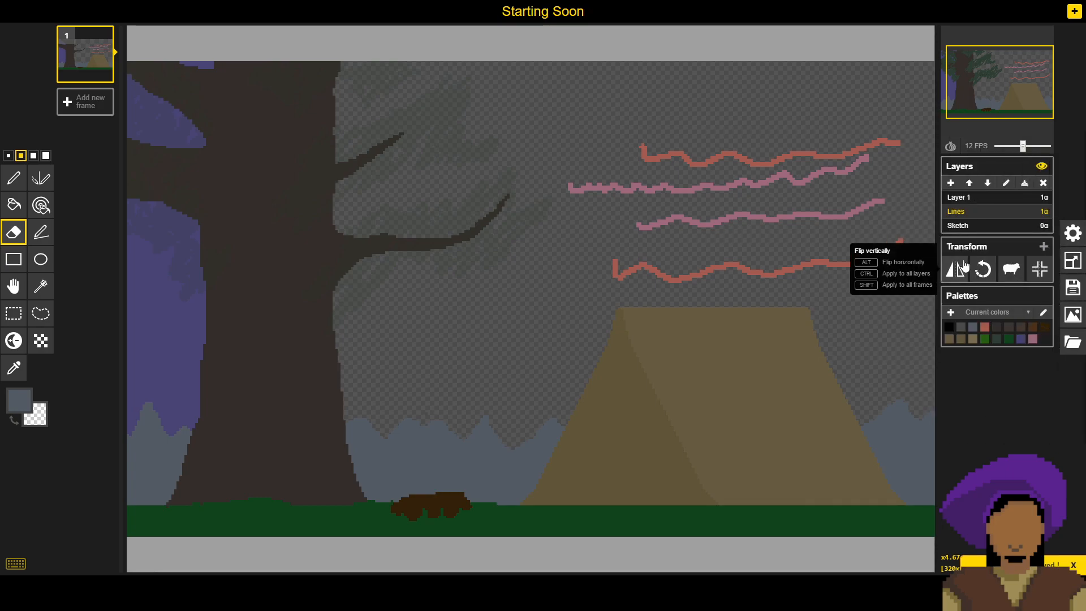
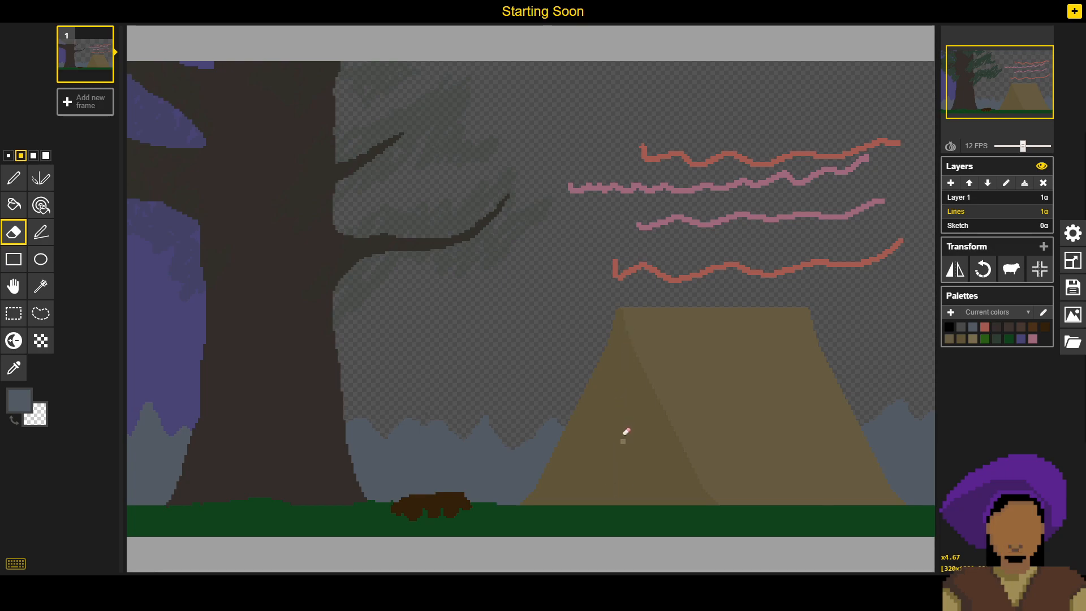
# - Sample the trunk brown and draw a straight vertical tent pole, three pixels wide, from the tent's peak to the ground using the smallest pen size
pyautogui.click(41, 232)
pyautogui.press('o')
pyautogui.click(315, 425)
pyautogui.press('p')
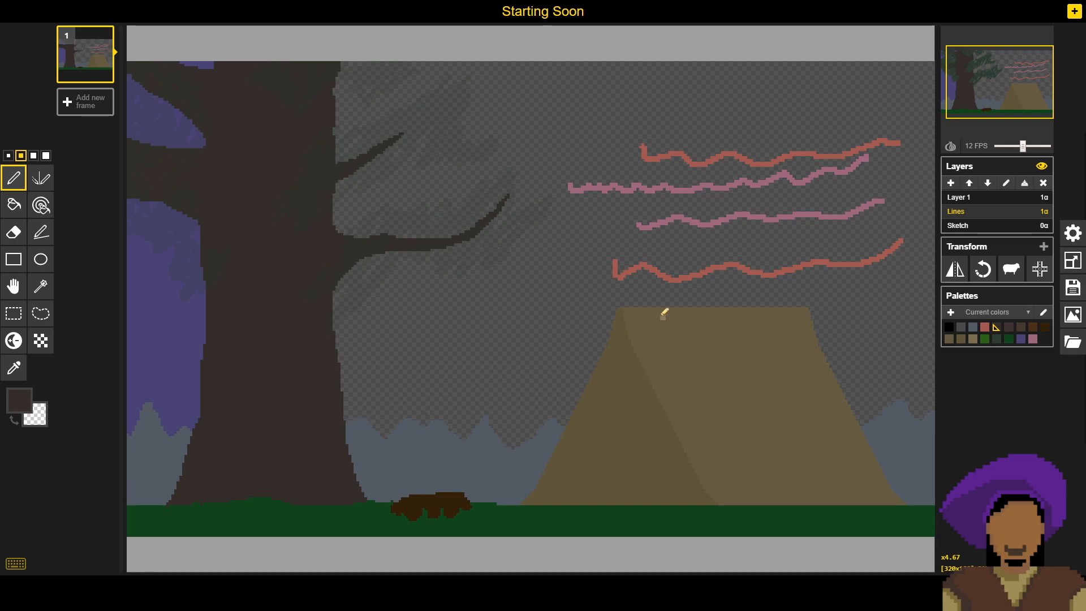
pyautogui.click(9, 156)
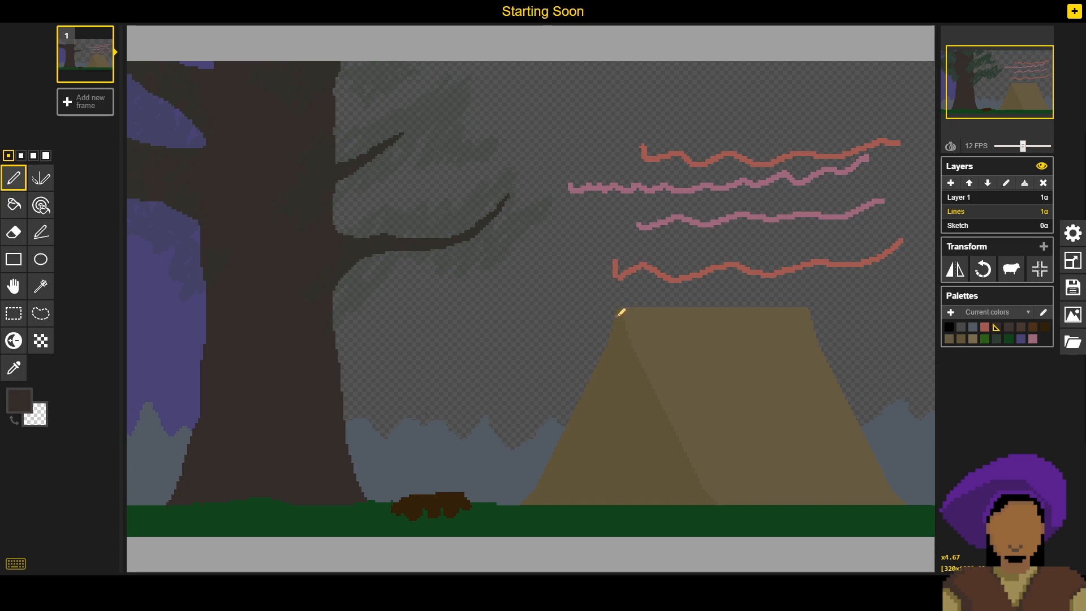
pyautogui.moveTo(620, 320); pyautogui.dragTo(616, 479)
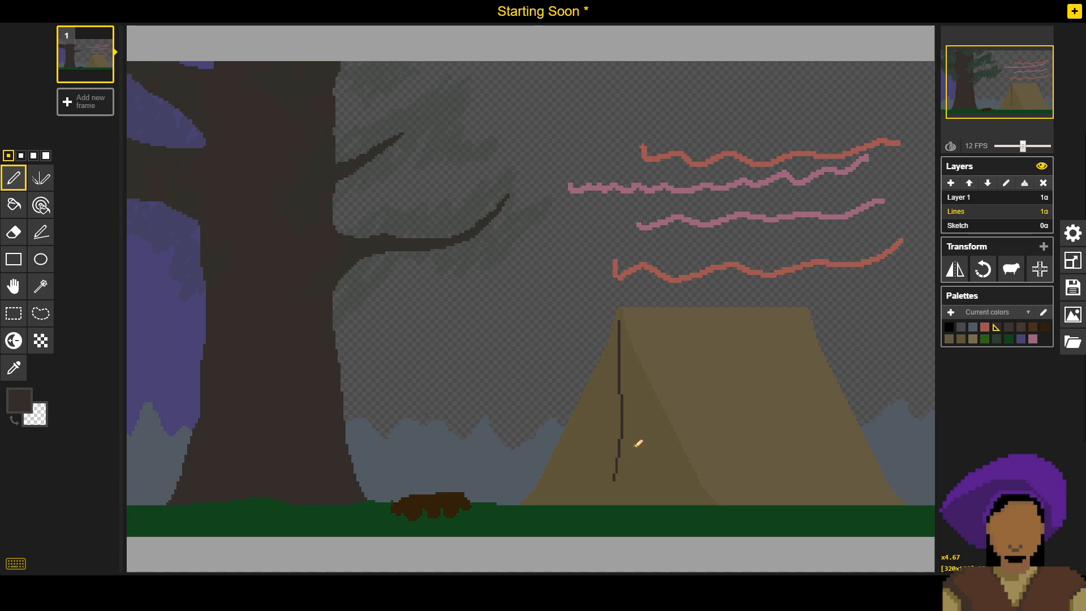
pyautogui.hotkey('ctrl', 'z')
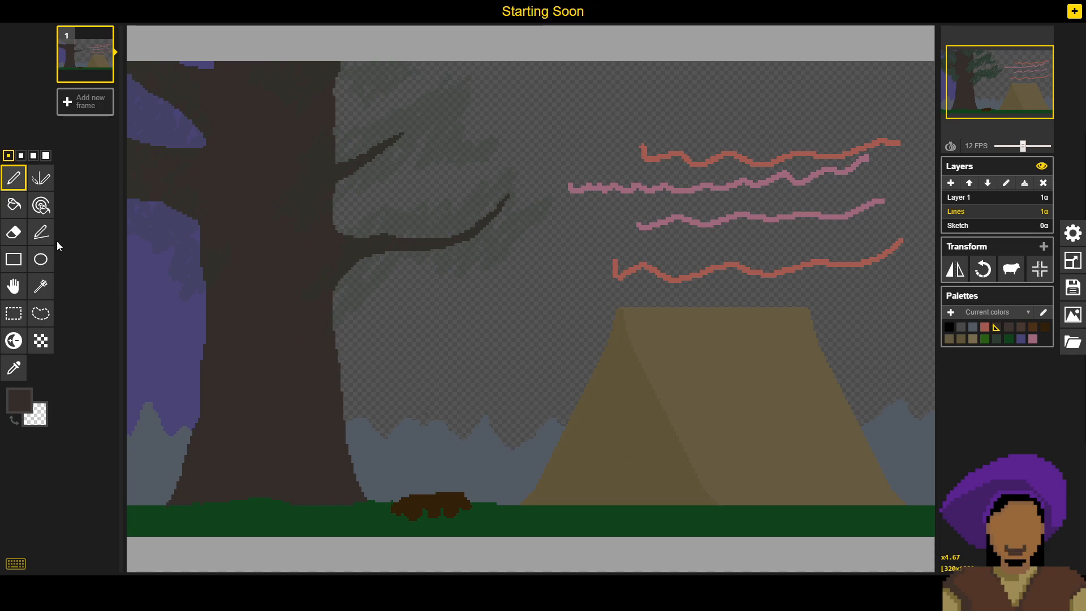
pyautogui.click(40, 233)
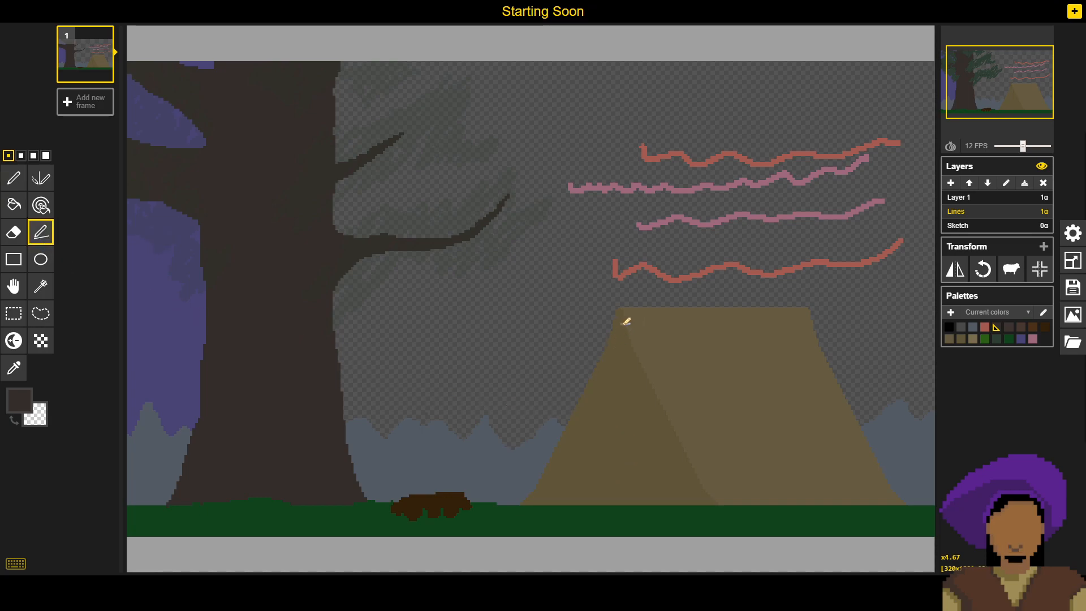
pyautogui.moveTo(623, 326); pyautogui.dragTo(624, 501)
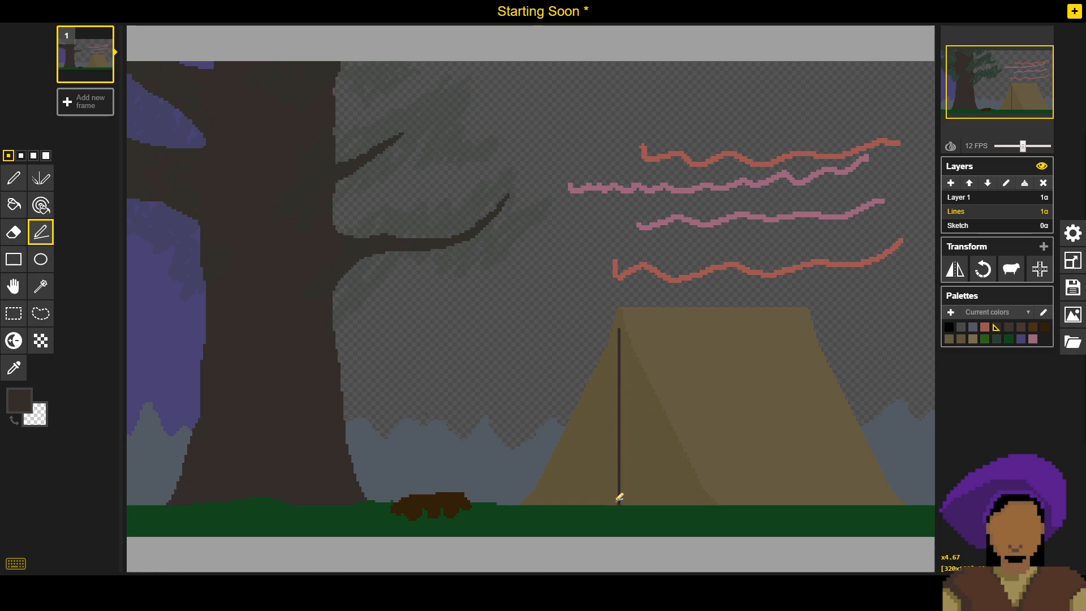
pyautogui.moveTo(616, 494)
pyautogui.mouseDown()
pyautogui.moveTo(617, 340)
pyautogui.moveTo(625, 494)
pyautogui.mouseUp()
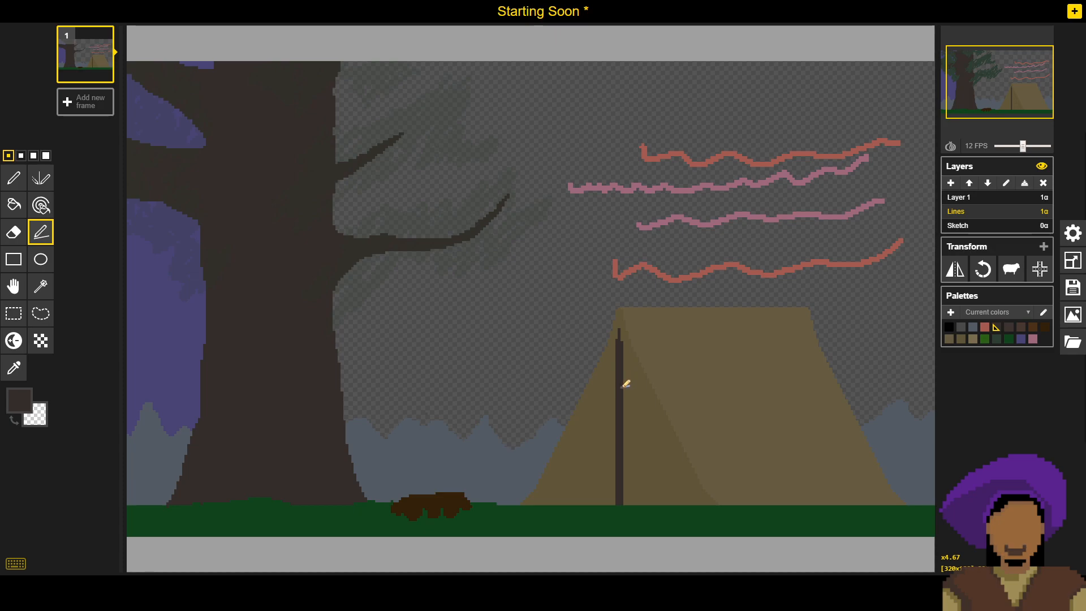
# - Sample the campfire log brown, adjust it to #3c2612, and fill the tent pole with it
pyautogui.press('o')
pyautogui.press('p')
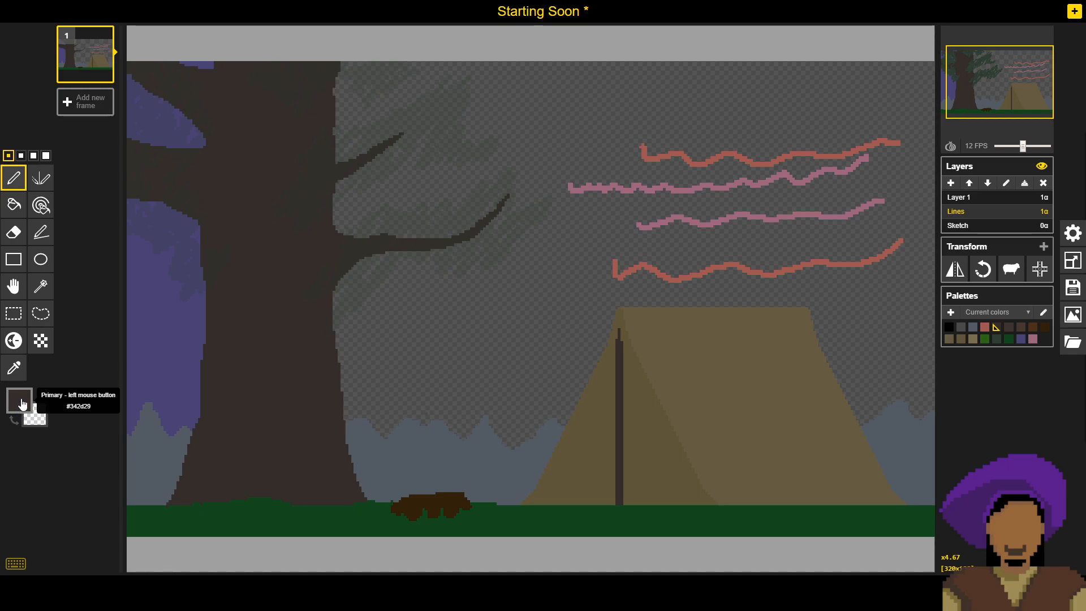
pyautogui.click(19, 400)
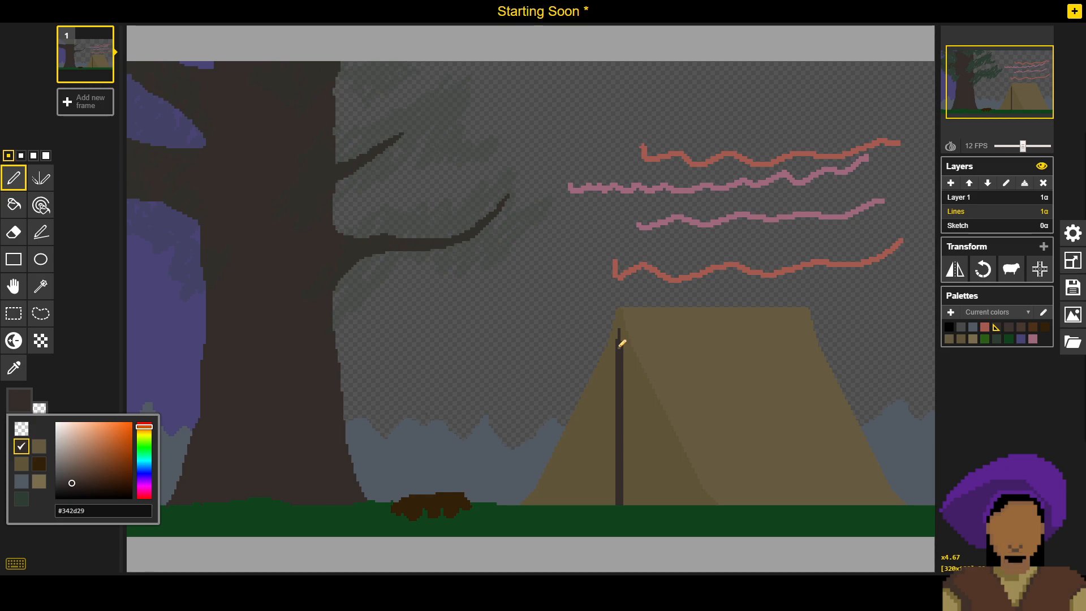
pyautogui.press('o')
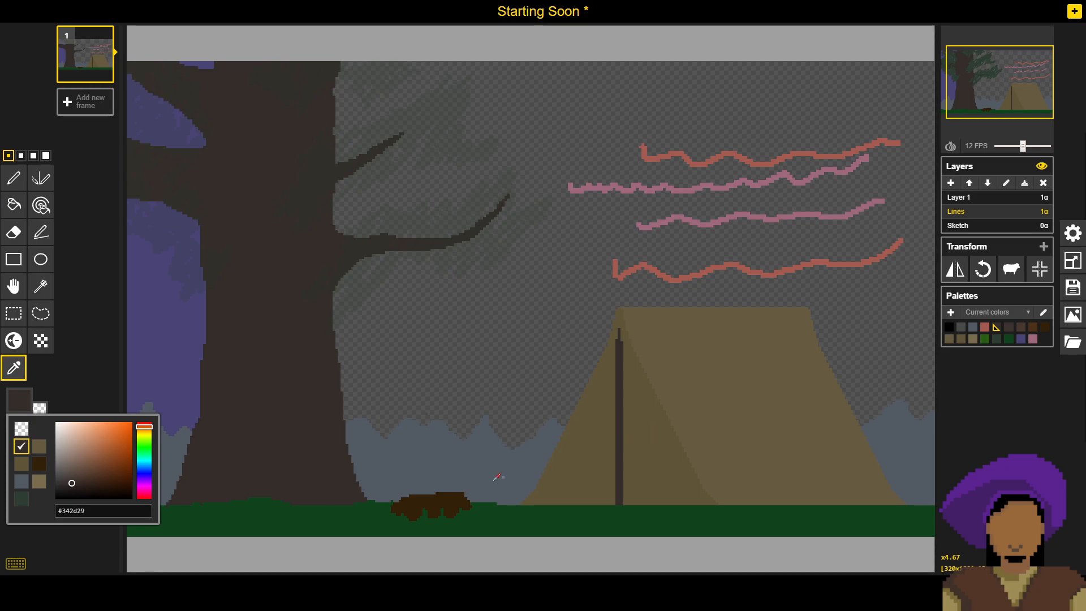
pyautogui.click(437, 501)
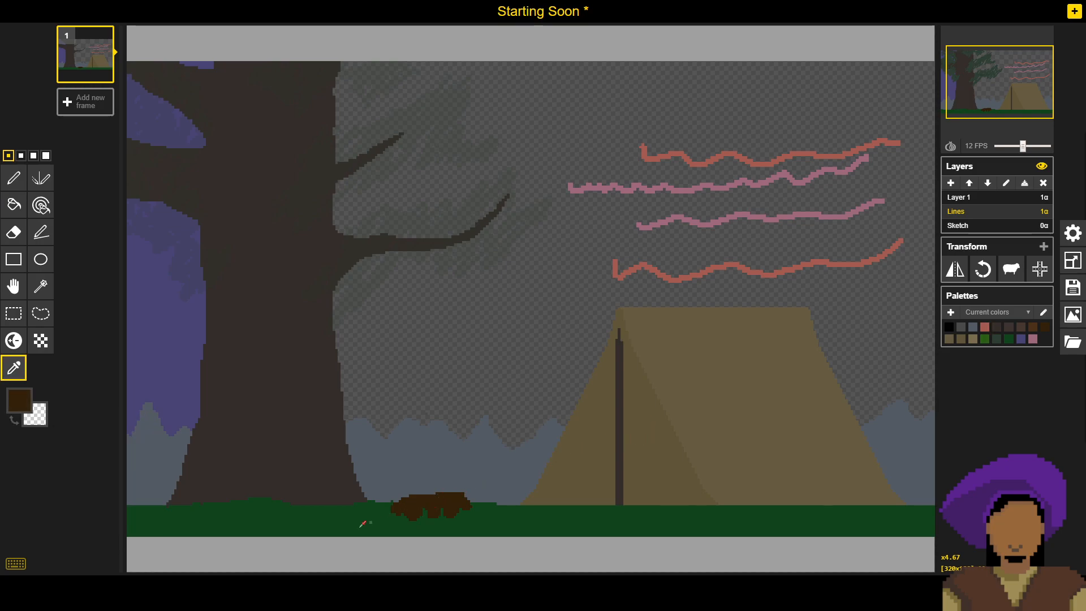
pyautogui.click(19, 400)
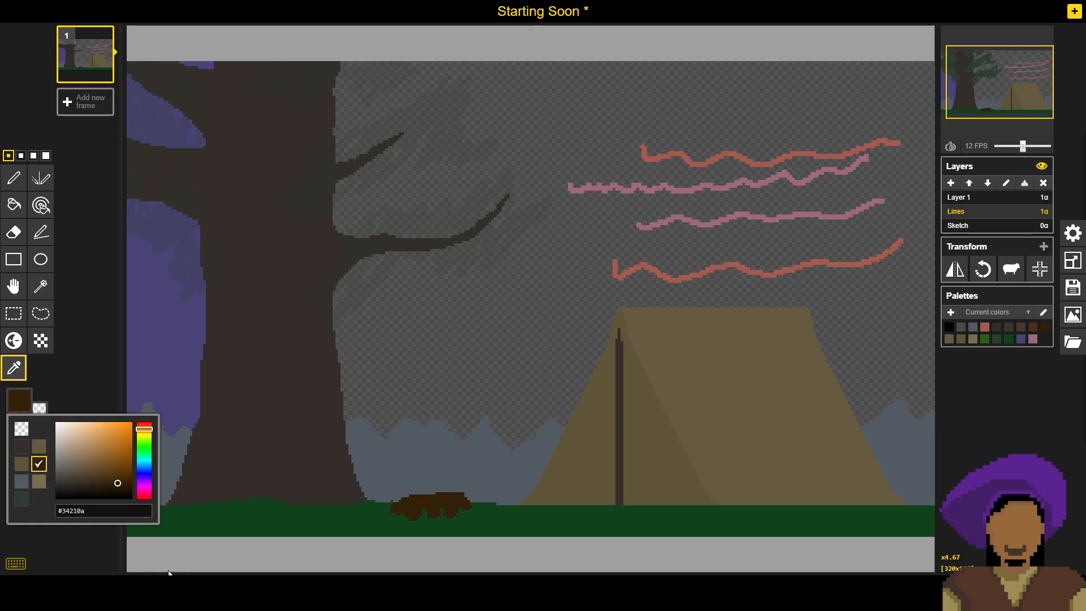
pyautogui.click(146, 433)
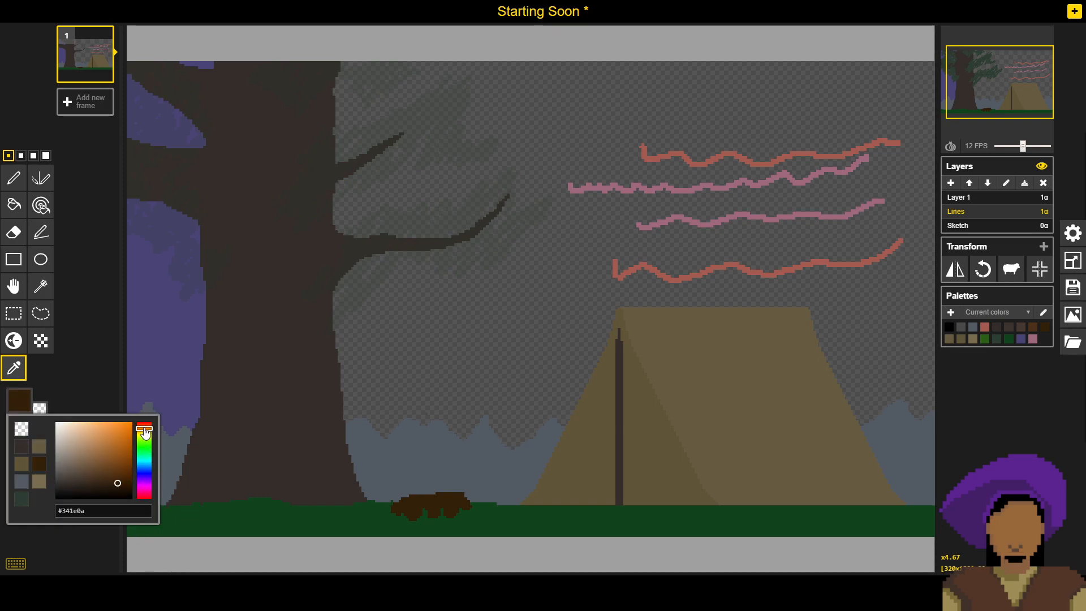
pyautogui.click(111, 483)
pyautogui.click(109, 481)
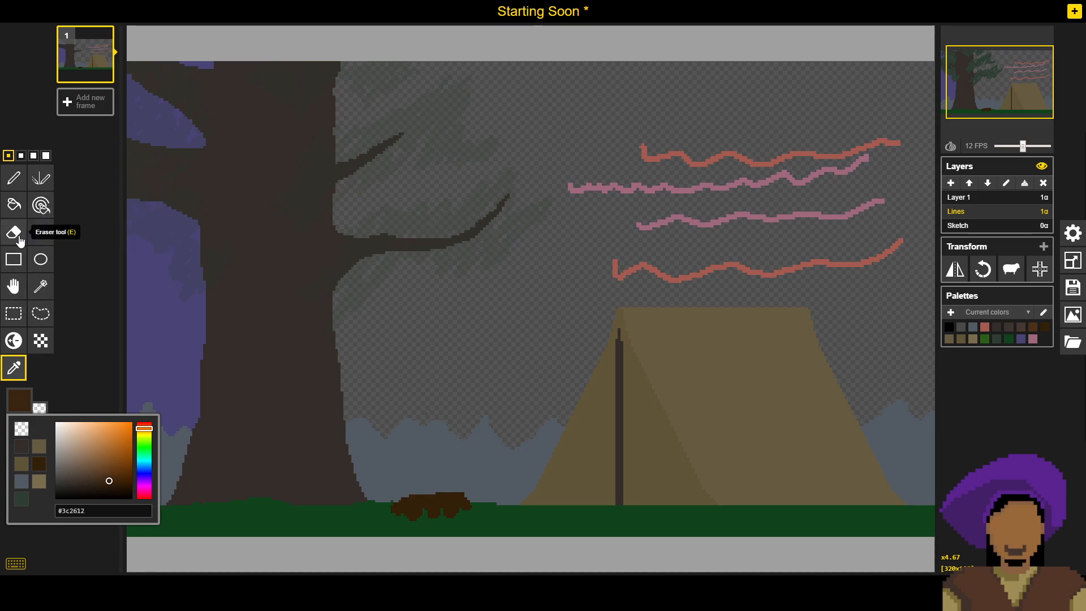
pyautogui.click(14, 205)
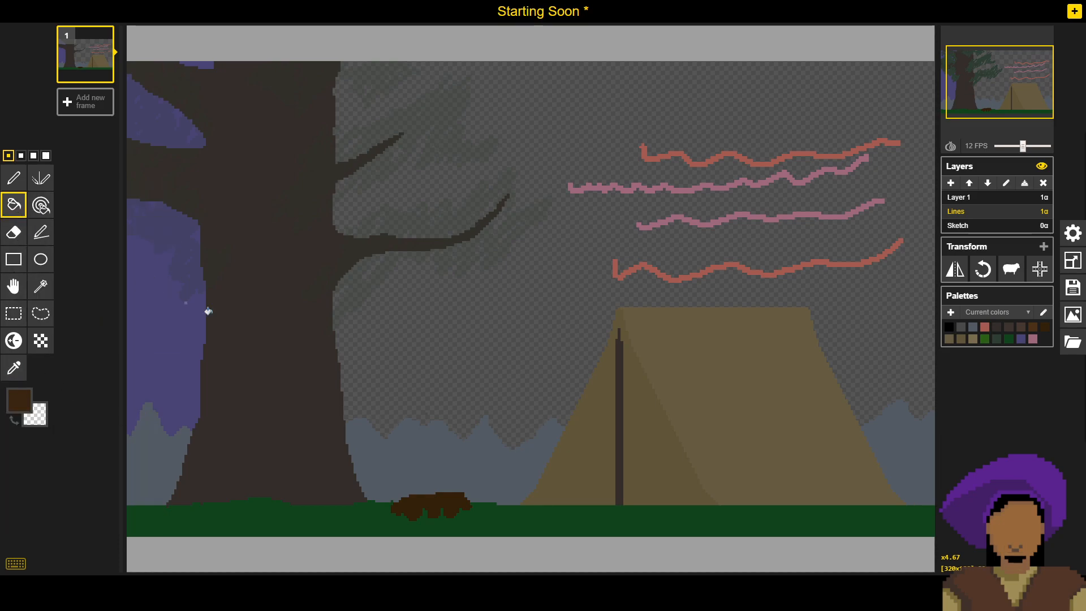
pyautogui.click(618, 347)
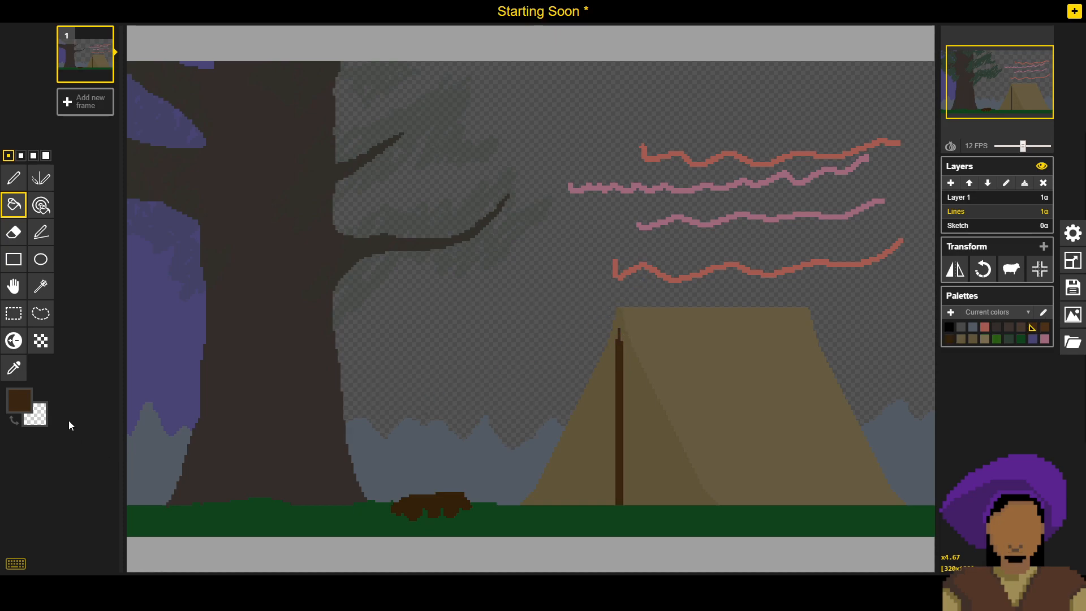
# - Refill the tent pole with the duller brown #3c2b1b, and again with a slightly more saturated shade
pyautogui.click(19, 399)
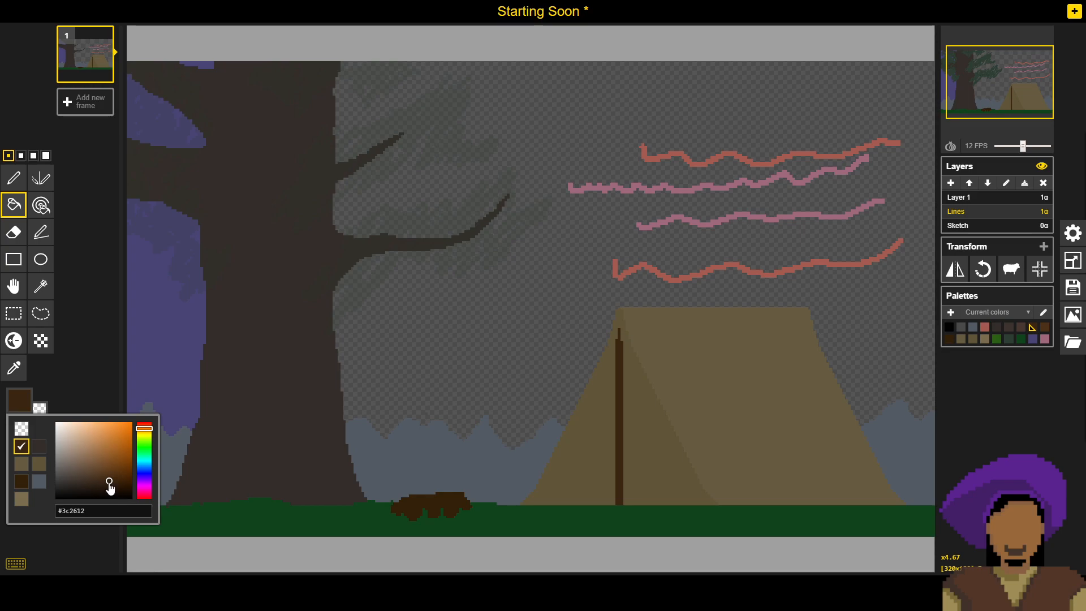
pyautogui.moveTo(103, 484); pyautogui.dragTo(97, 480)
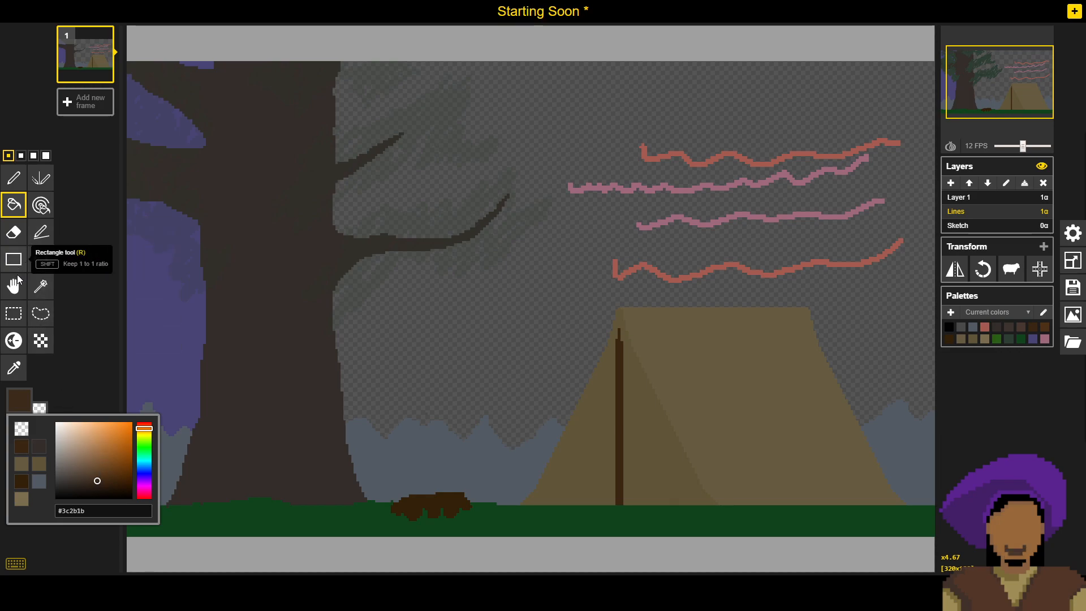
pyautogui.click(13, 205)
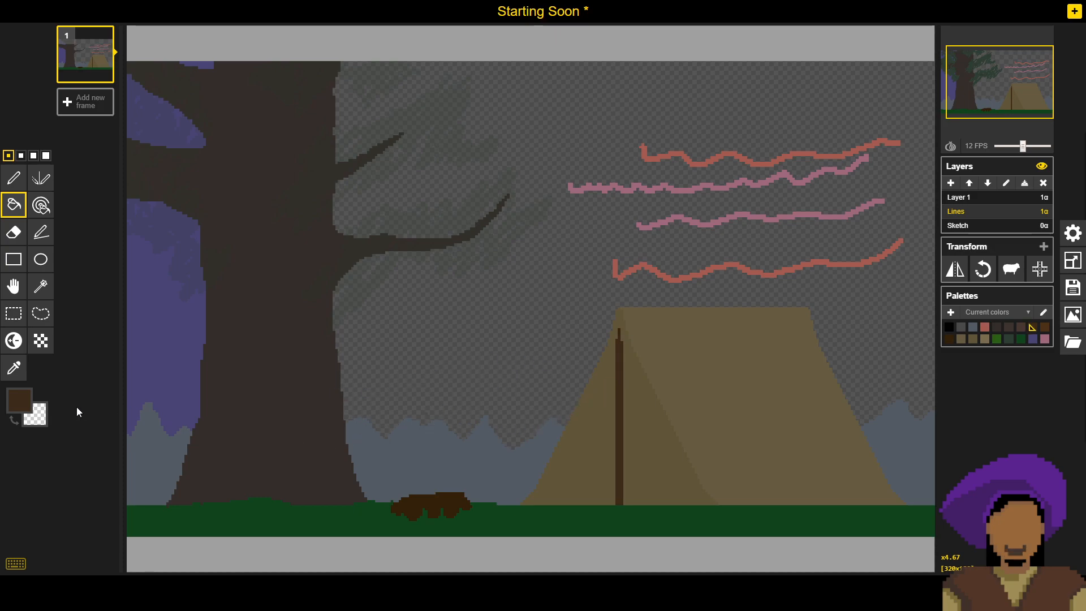
pyautogui.click(19, 399)
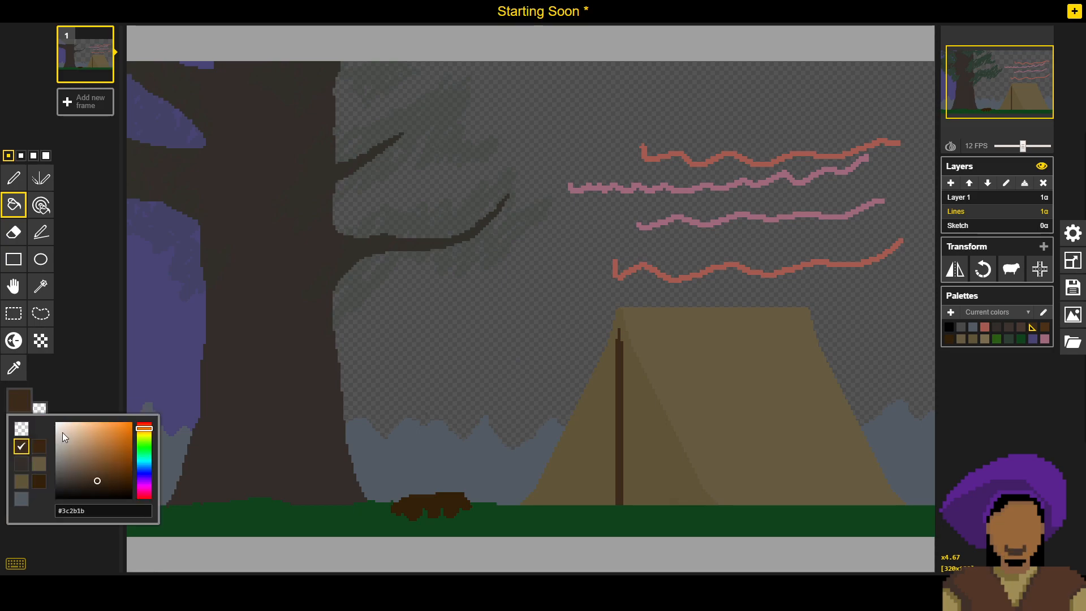
pyautogui.click(104, 481)
pyautogui.click(619, 361)
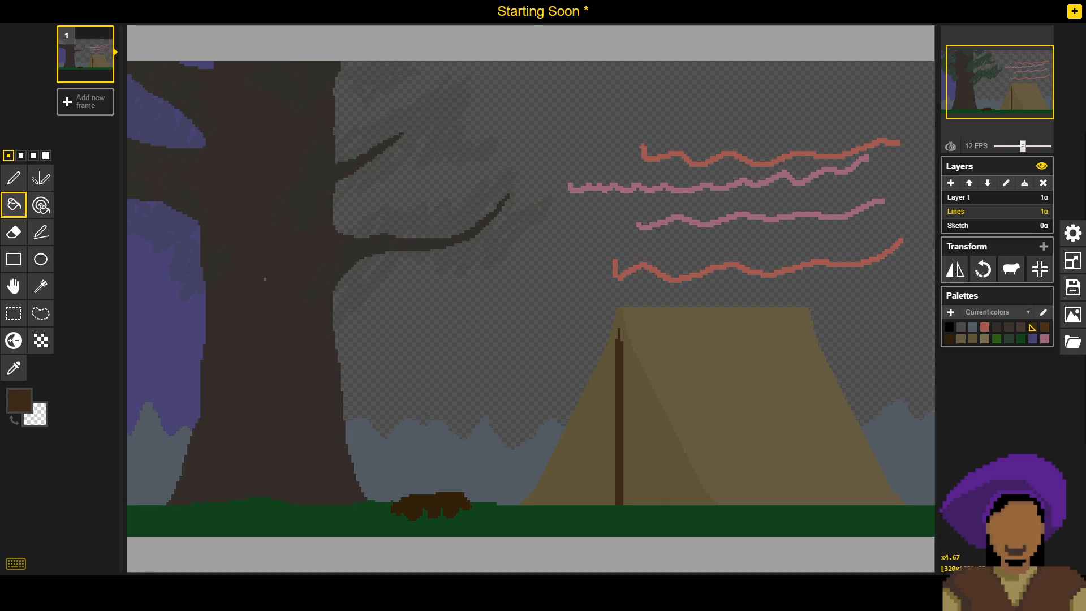
# - Try filling the tent's shaded front with the pole brown, and undo the fill
pyautogui.click(630, 411)
pyautogui.press('p')
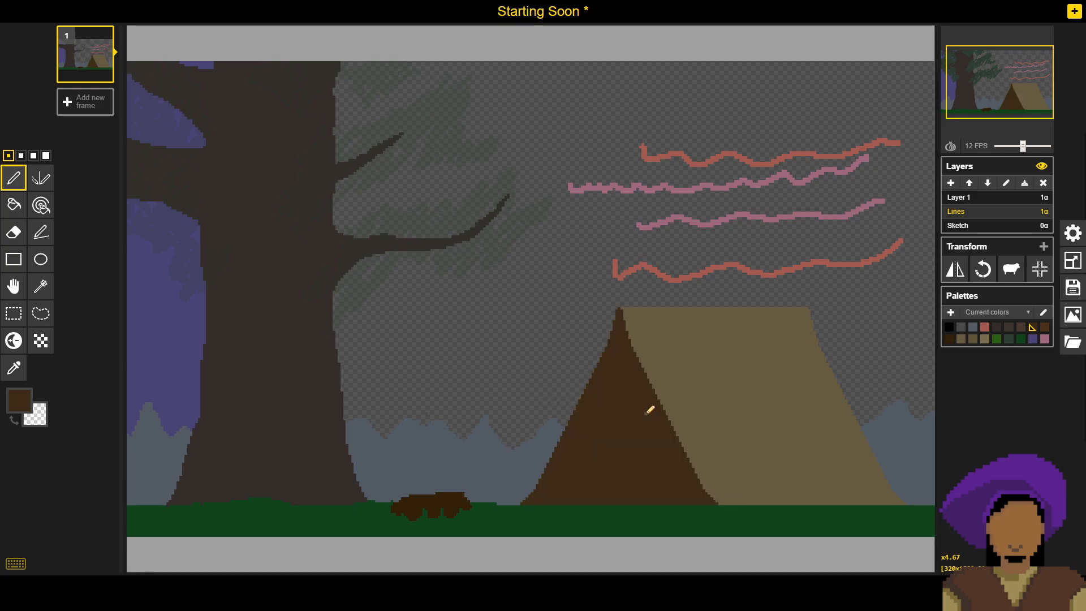
pyautogui.hotkey('ctrl', 'z')
# - Sample the tent's shaded front colour, try painting over the pole's narrow tip, and undo the edit
pyautogui.press('o')
pyautogui.click(643, 404)
pyautogui.press('p')
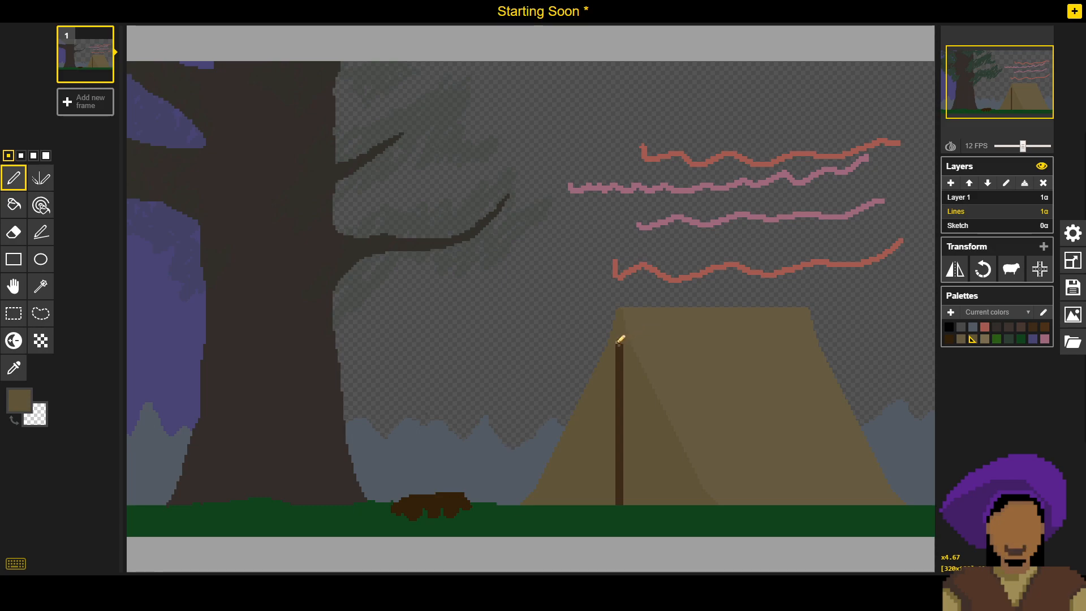
pyautogui.scroll(3, 707, 365)
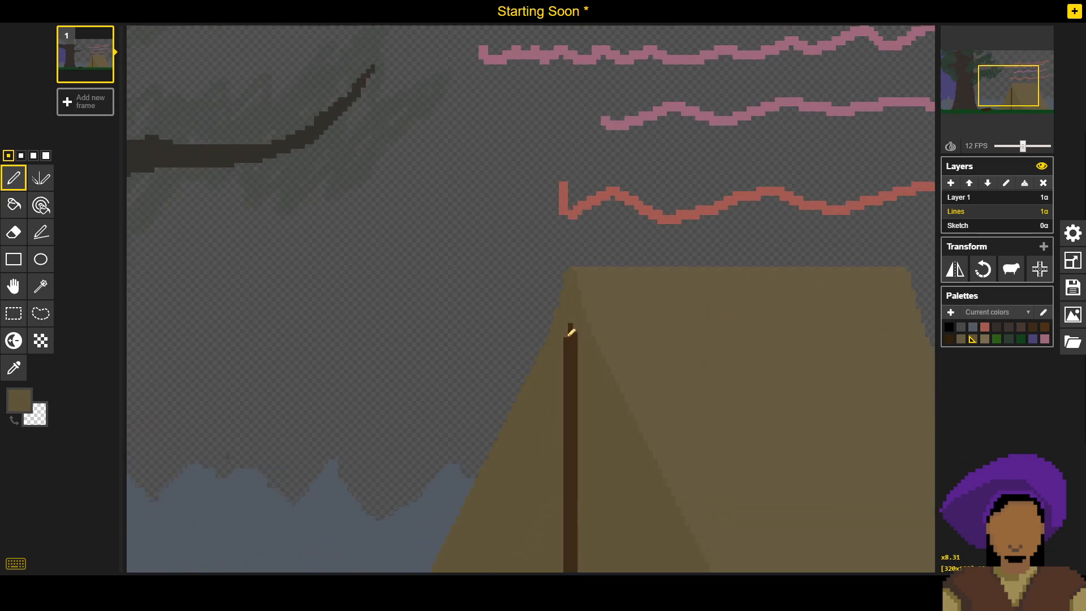
pyautogui.click(570, 327)
pyautogui.hotkey('ctrl', 'z')
# - Save the sprite file with the brown tent pole included
pyautogui.click(1073, 287)
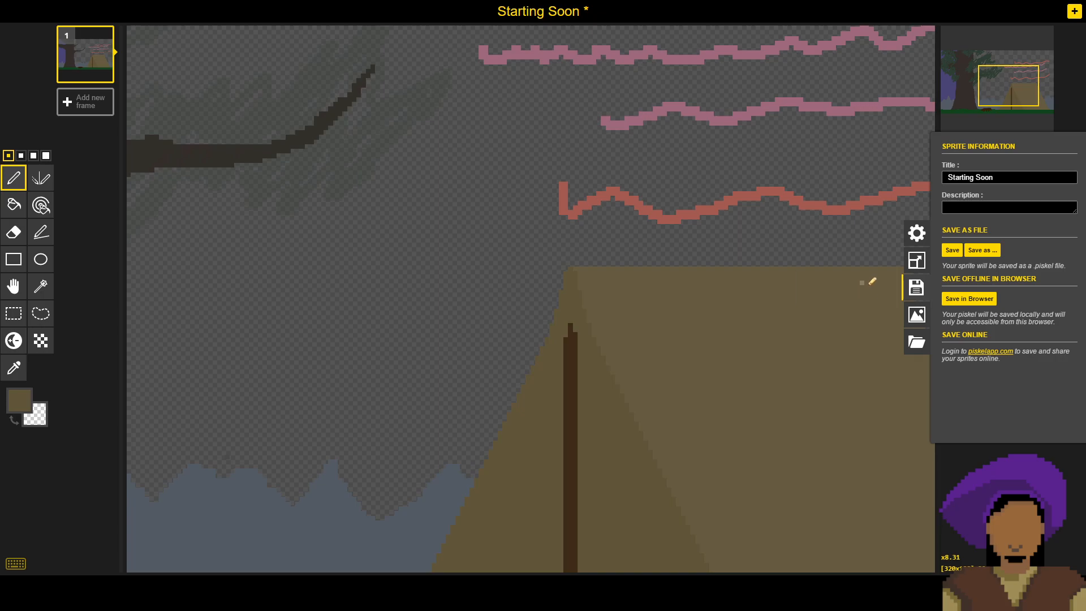
pyautogui.click(952, 249)
pyautogui.scroll(-1, 600, 244)
pyautogui.scroll(-2, 587, 279)
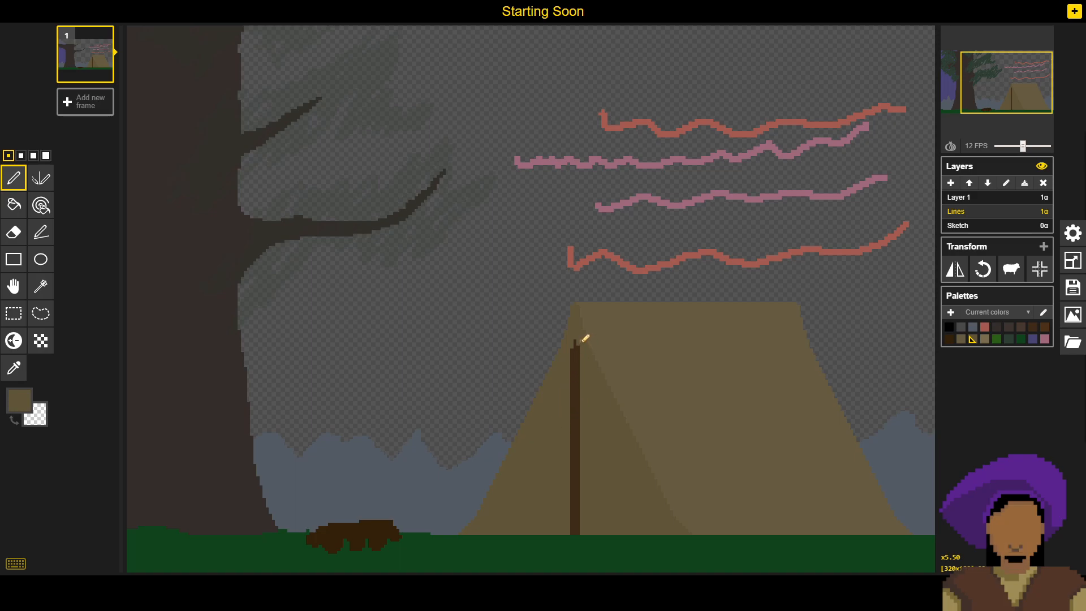
pyautogui.moveTo(574, 345); pyautogui.dragTo(574, 349)
# - Set the drawing colour to black and draw a one-pixel vertical line up from the ground along the tent pole's right edge
pyautogui.click(19, 400)
pyautogui.click(66, 498)
pyautogui.click(43, 542)
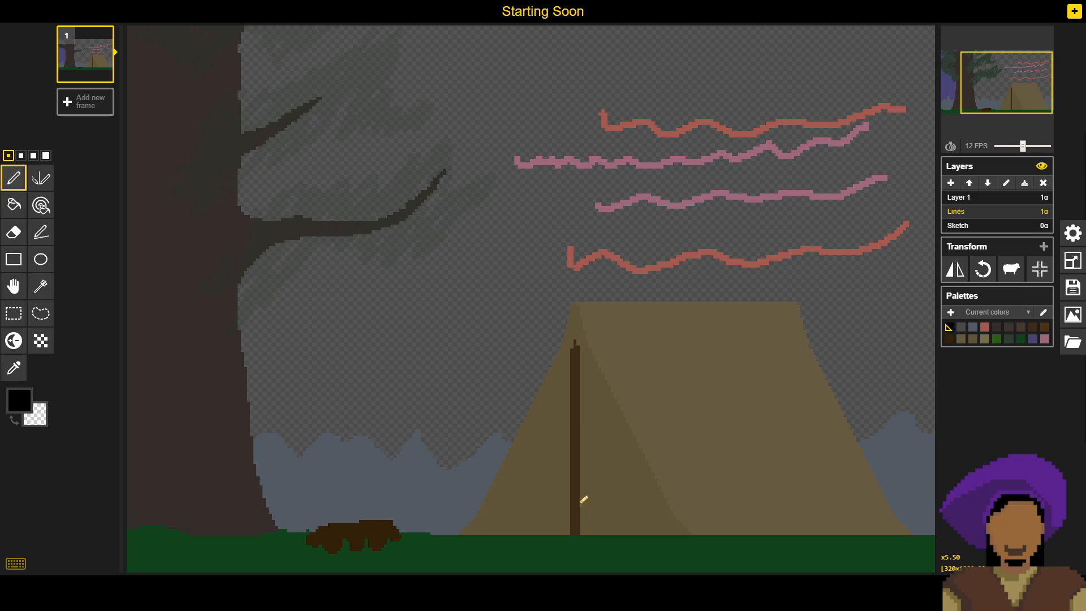
pyautogui.click(581, 533)
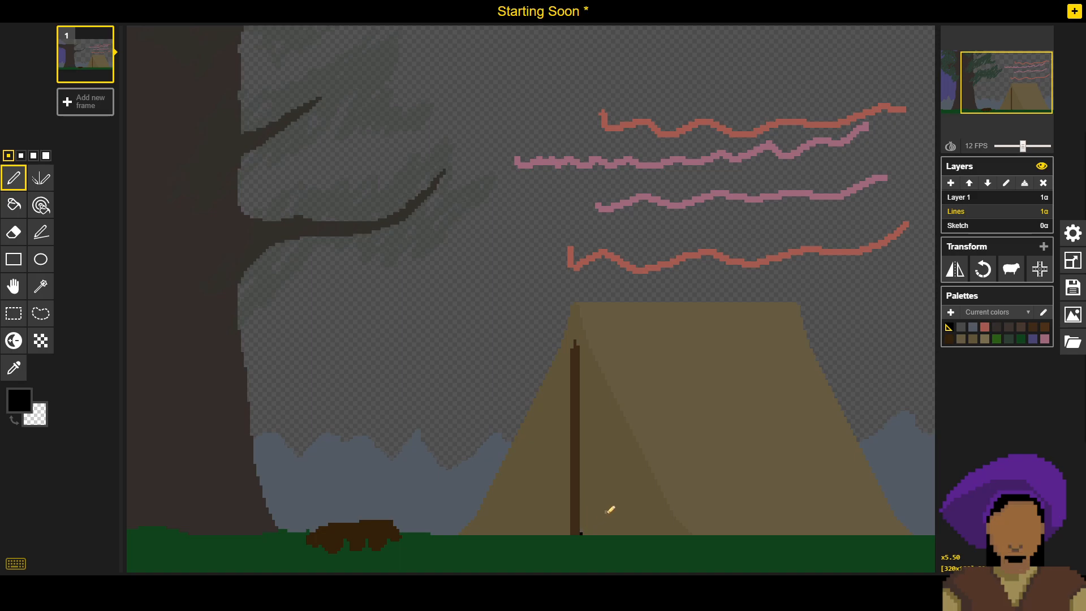
pyautogui.scroll(1, 610, 509)
pyautogui.scroll(6, 663, 452)
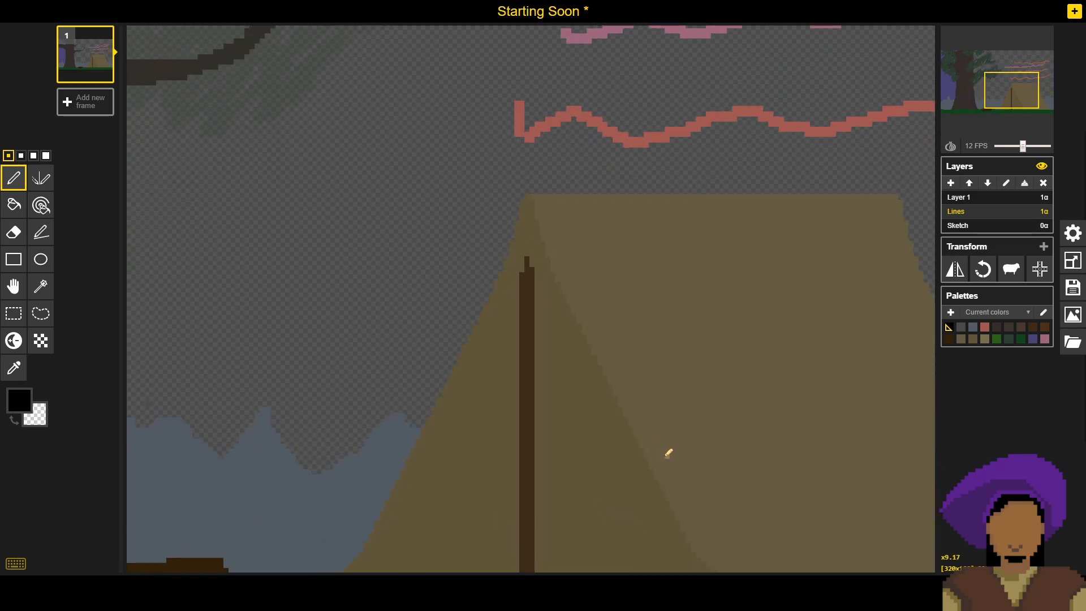
pyautogui.scroll(2, 401, 302)
pyautogui.moveTo(401, 303); pyautogui.dragTo(323, 318)
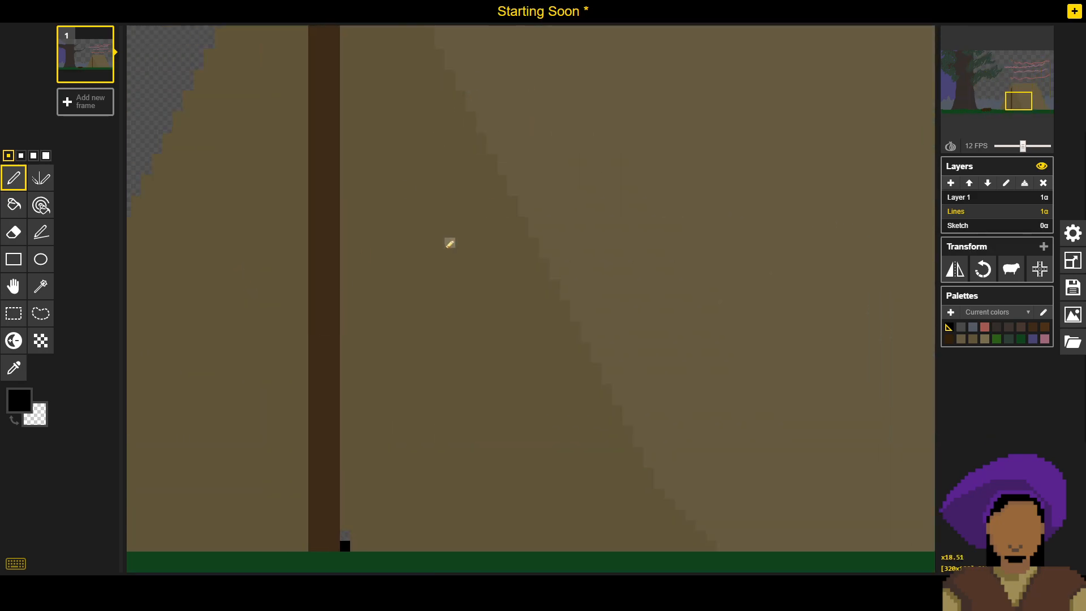
pyautogui.moveTo(448, 242); pyautogui.dragTo(469, 241)
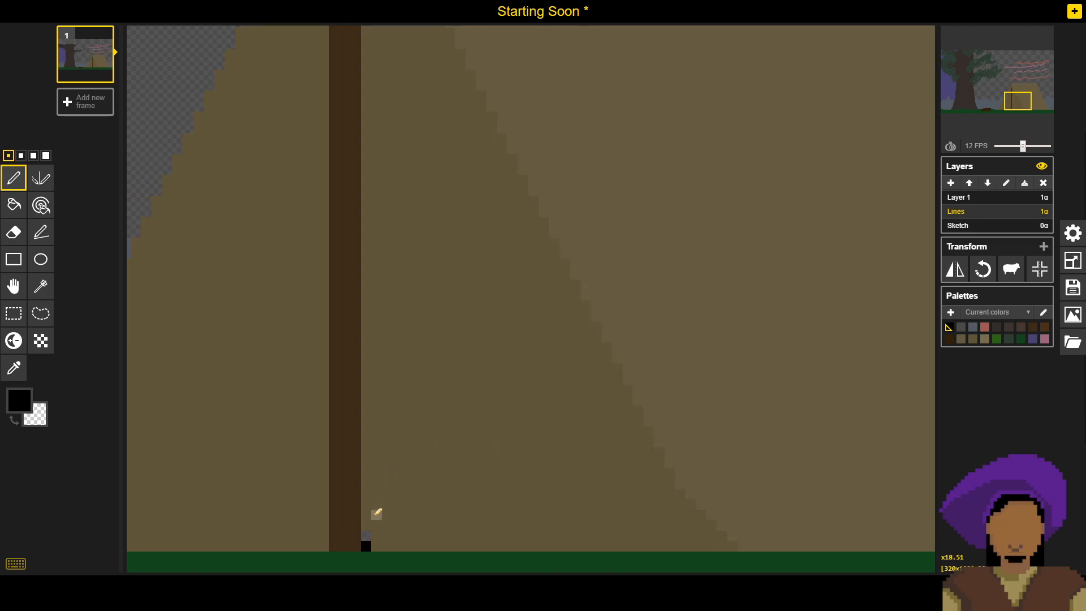
pyautogui.moveTo(368, 533)
pyautogui.mouseDown()
pyautogui.moveTo(368, 387)
pyautogui.moveTo(381, 374)
pyautogui.mouseUp()
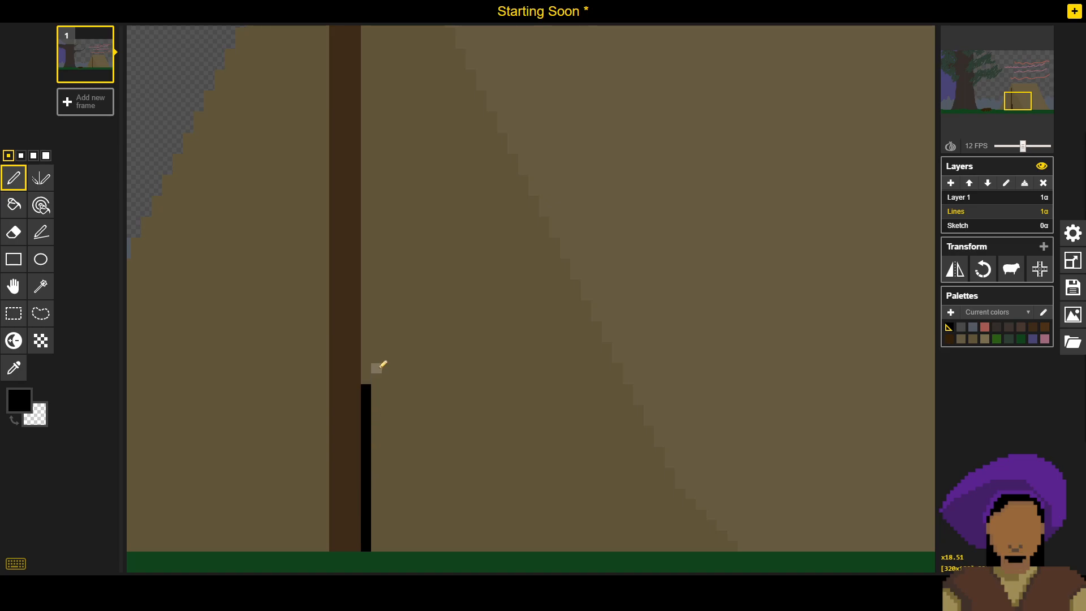
# - Undo a stray black stroke inside the tent front and extend the black line farther up along the pole
pyautogui.moveTo(397, 324); pyautogui.dragTo(398, 393)
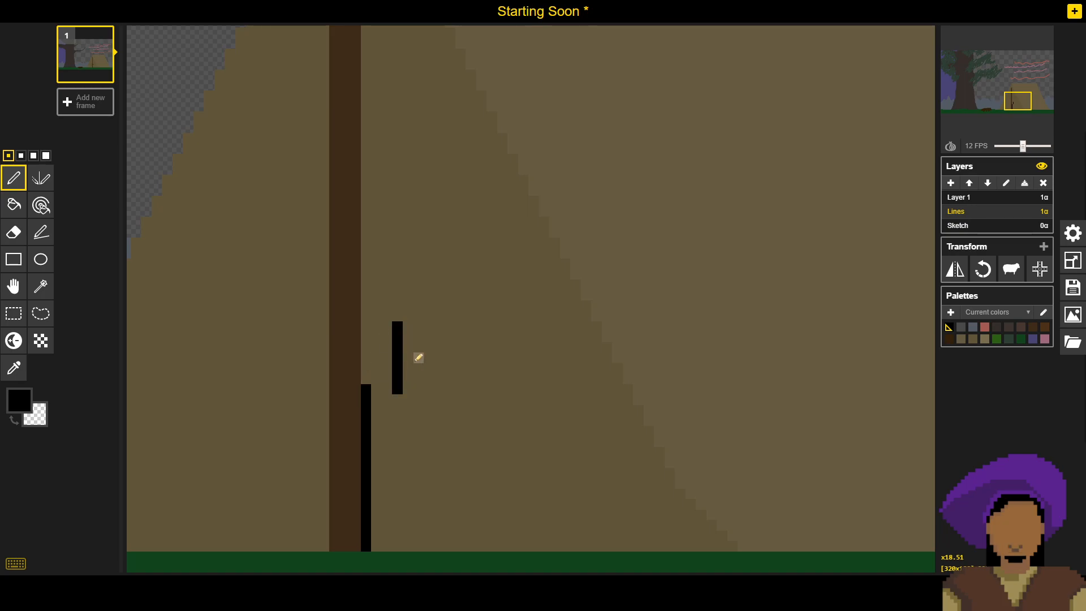
pyautogui.hotkey('ctrl', 'z')
pyautogui.moveTo(334, 196)
pyautogui.mouseDown()
pyautogui.moveTo(317, 216)
pyautogui.moveTo(346, 244)
pyautogui.mouseUp()
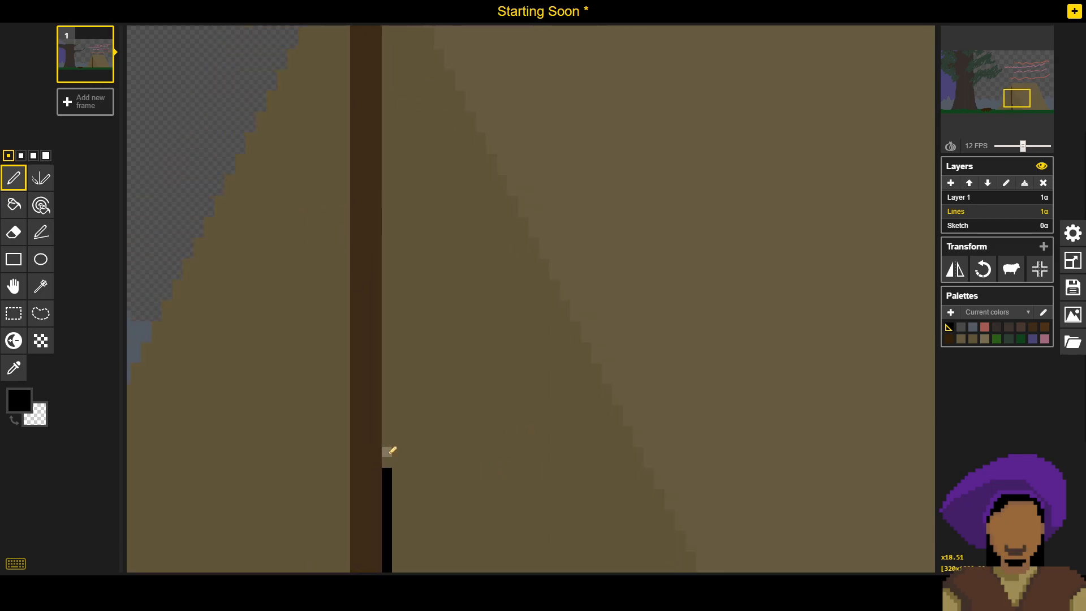
pyautogui.moveTo(394, 453); pyautogui.dragTo(390, 385)
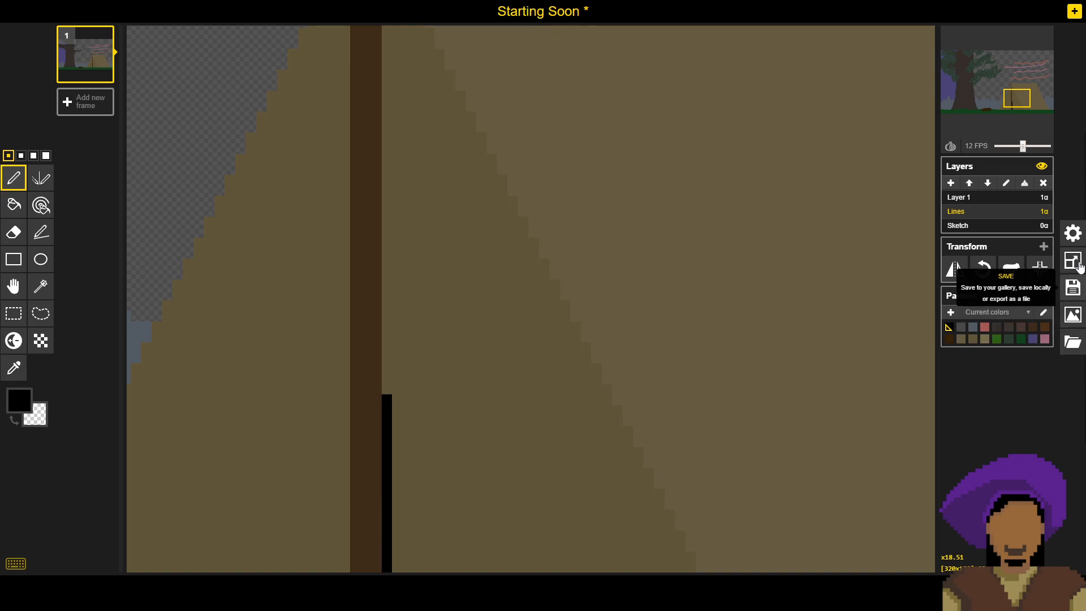
# - Save the sprite file and extend the black line about 15 pixels farther up along the tent pole's right edge
pyautogui.click(1067, 296)
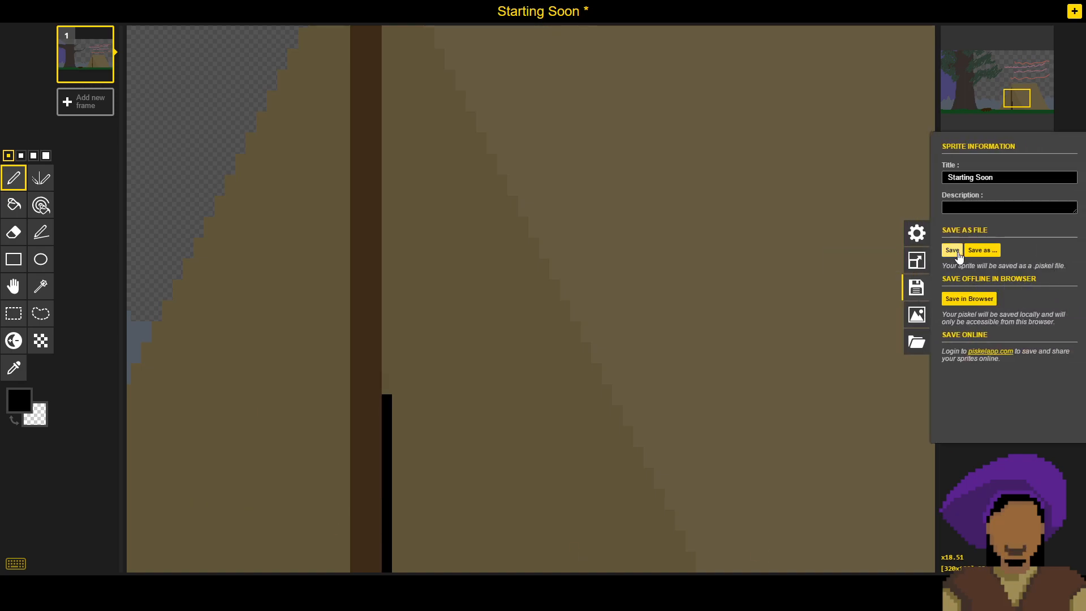
pyautogui.click(952, 251)
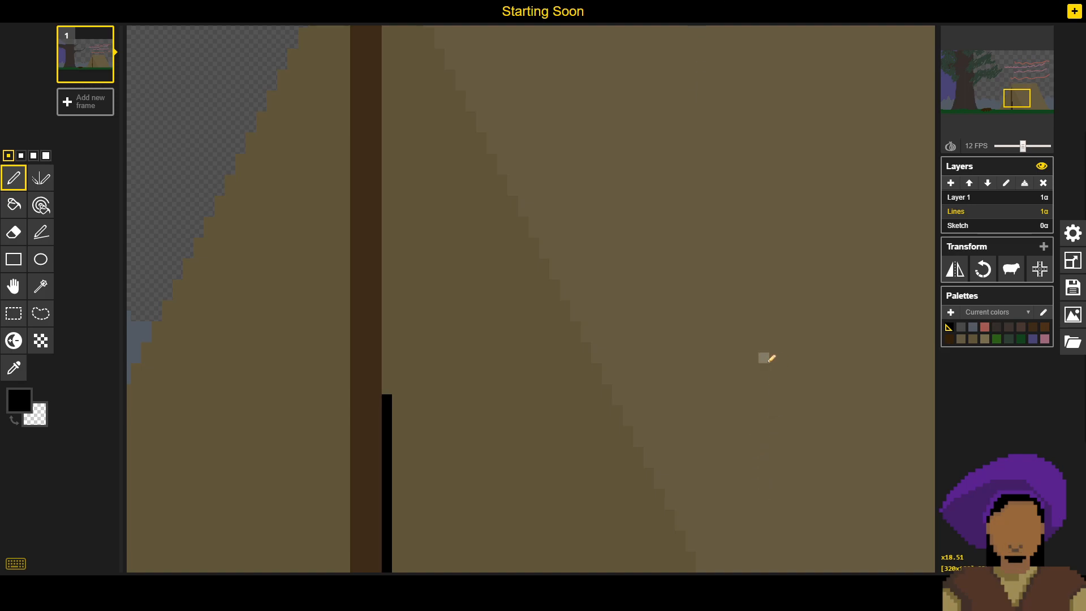
pyautogui.moveTo(603, 452)
pyautogui.mouseDown()
pyautogui.moveTo(651, 351)
pyautogui.moveTo(632, 402)
pyautogui.moveTo(651, 429)
pyautogui.mouseUp()
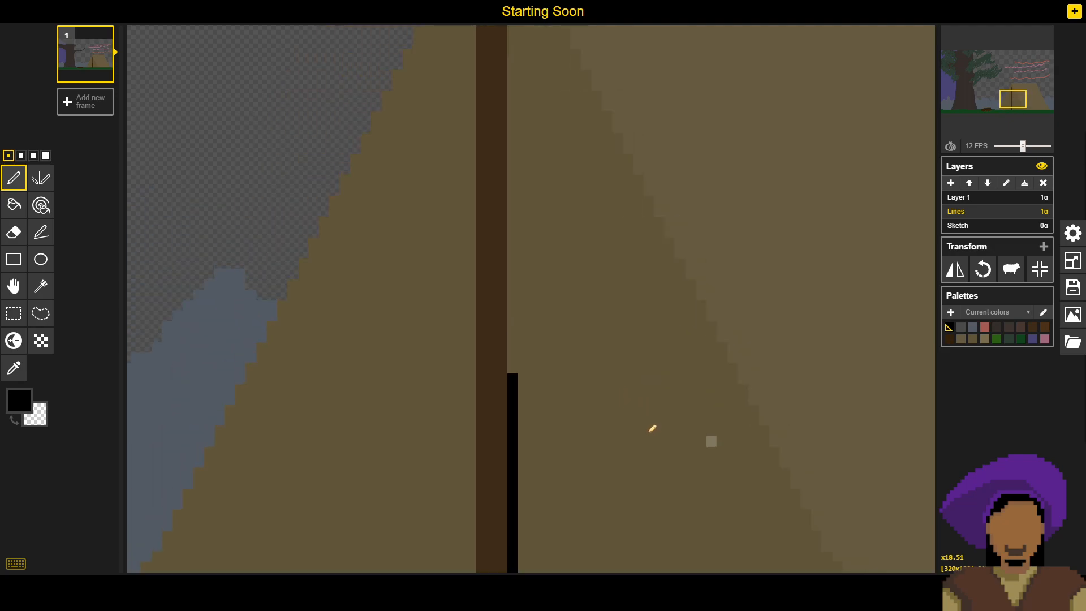
pyautogui.click(514, 366)
pyautogui.moveTo(519, 339); pyautogui.dragTo(517, 231)
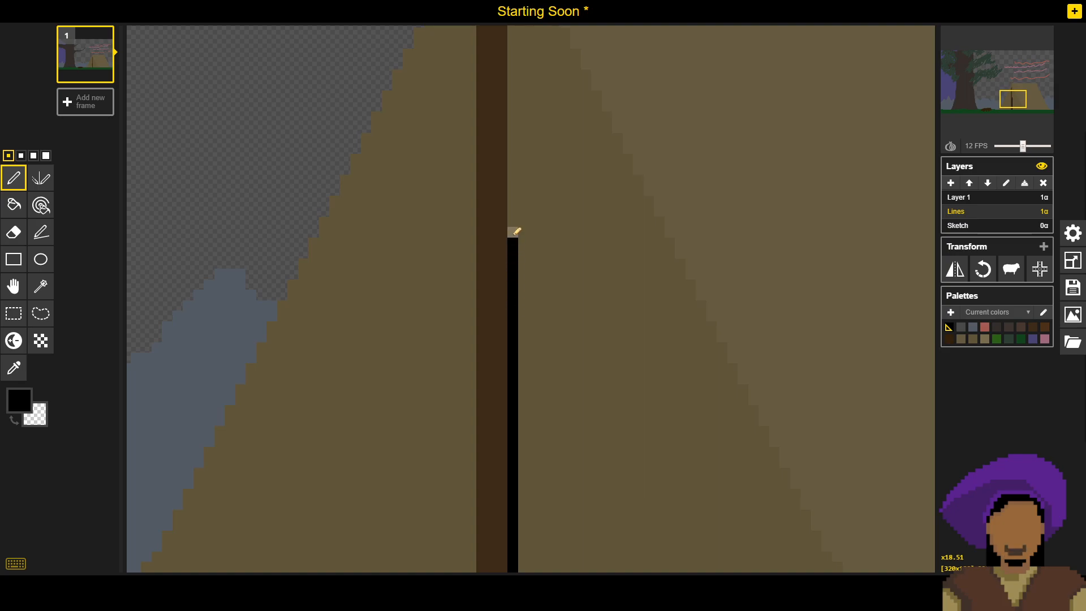
pyautogui.click(513, 223)
# - Sample the tent's shaded front colour and shorten the brown pole from its upper end by about six pixels, keeping a narrow tip
pyautogui.moveTo(532, 189); pyautogui.dragTo(512, 334)
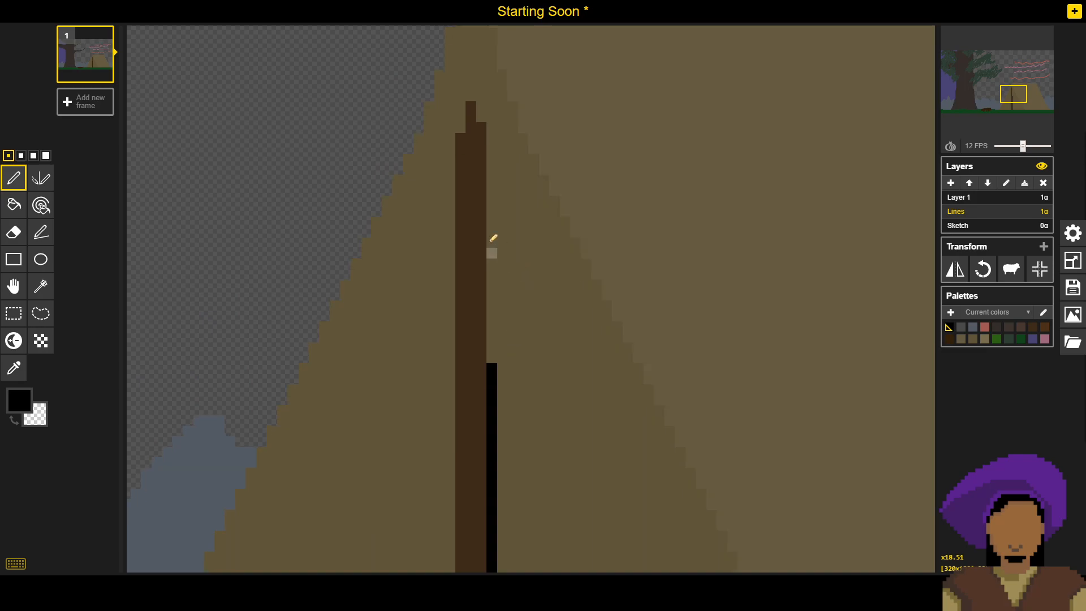
pyautogui.moveTo(514, 226); pyautogui.dragTo(546, 287)
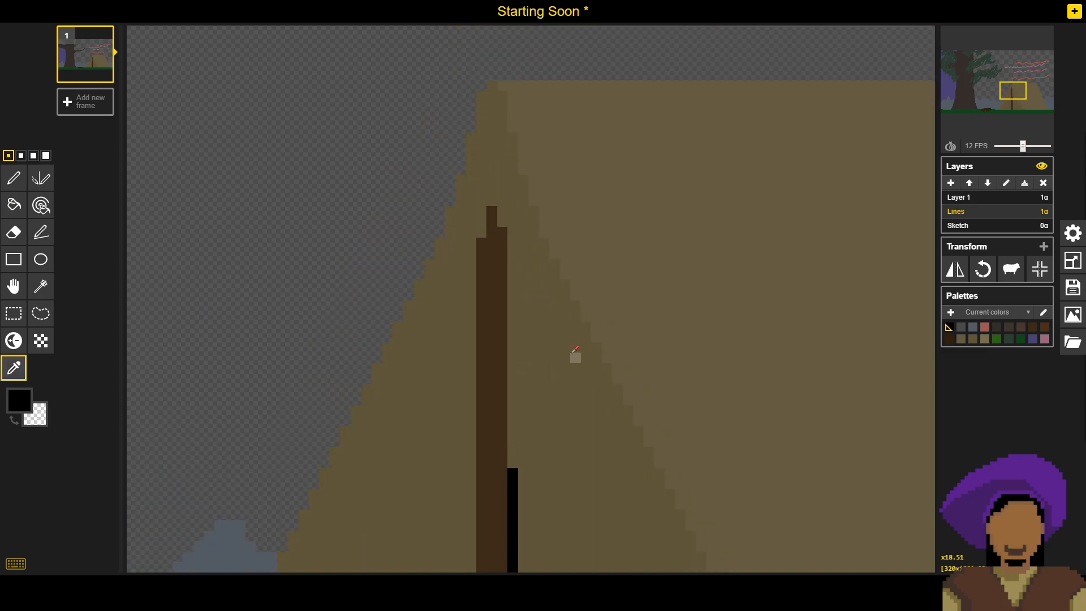
pyautogui.keyDown('alt'); pyautogui.click(563, 352); pyautogui.keyUp('alt')
pyautogui.click(482, 284)
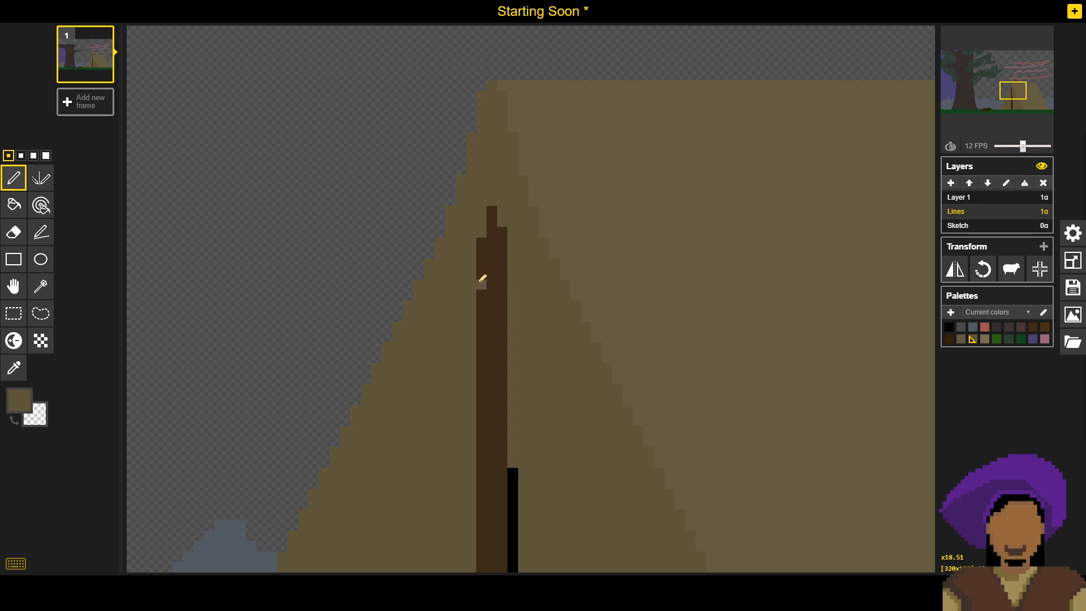
pyautogui.moveTo(506, 259)
pyautogui.mouseDown()
pyautogui.moveTo(508, 233)
pyautogui.moveTo(491, 254)
pyautogui.moveTo(489, 234)
pyautogui.moveTo(484, 293)
pyautogui.mouseUp()
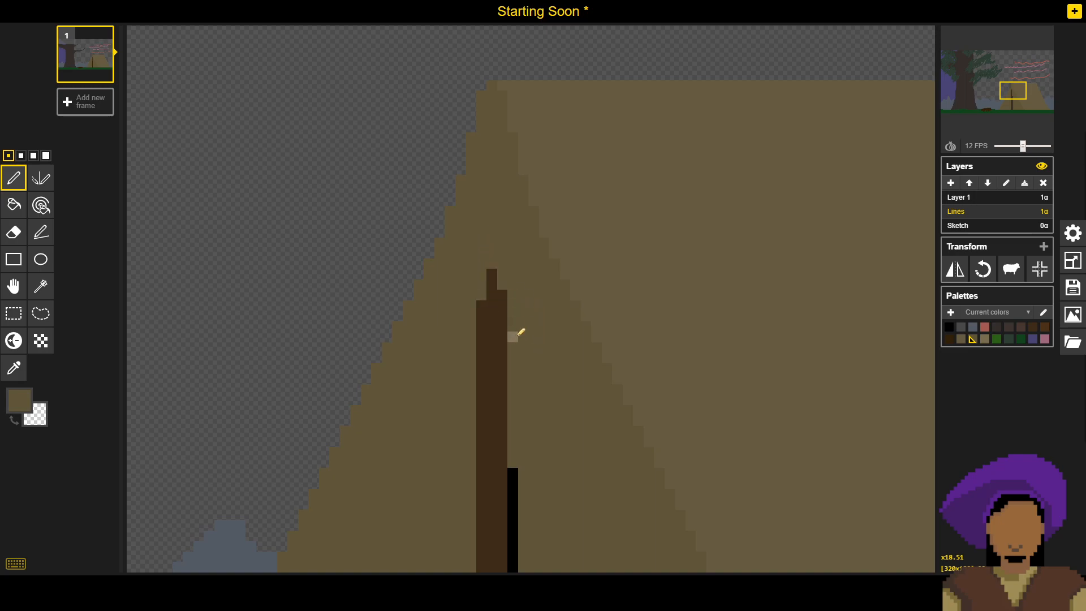
# - Sample black, extend the black line to about five pixels below the pole's upper-right corner, and save the sprite file
pyautogui.scroll(-1, 540, 303)
pyautogui.moveTo(537, 306)
pyautogui.mouseDown()
pyautogui.moveTo(538, 280)
pyautogui.moveTo(533, 362)
pyautogui.moveTo(531, 314)
pyautogui.moveTo(509, 307)
pyautogui.moveTo(488, 321)
pyautogui.moveTo(500, 298)
pyautogui.moveTo(482, 300)
pyautogui.moveTo(461, 269)
pyautogui.mouseUp()
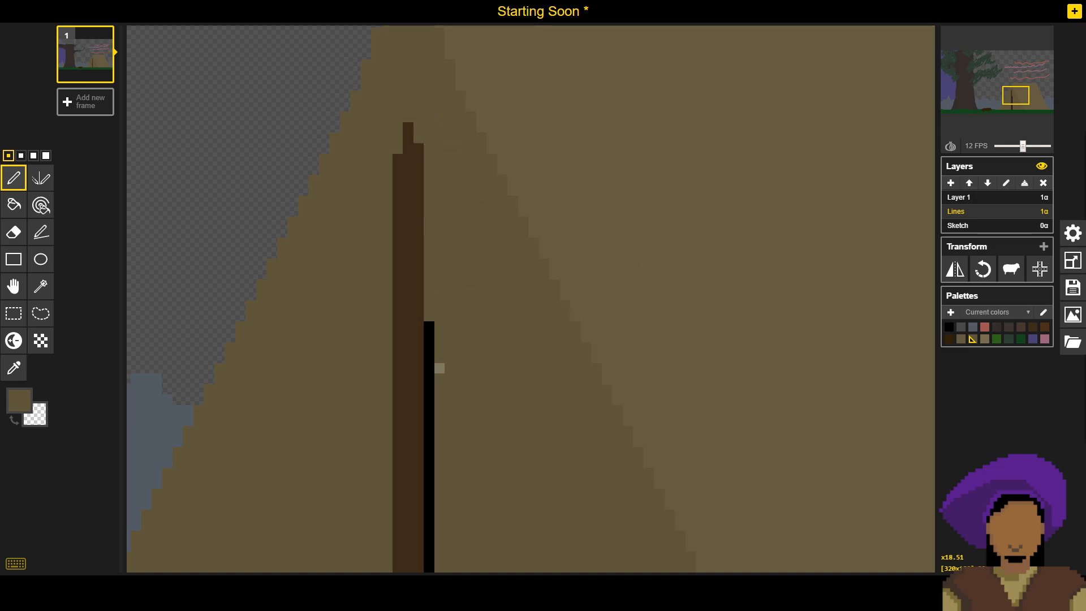
pyautogui.moveTo(503, 473); pyautogui.dragTo(418, 221)
pyautogui.moveTo(485, 314)
pyautogui.mouseDown()
pyautogui.moveTo(515, 323)
pyautogui.moveTo(514, 348)
pyautogui.mouseUp()
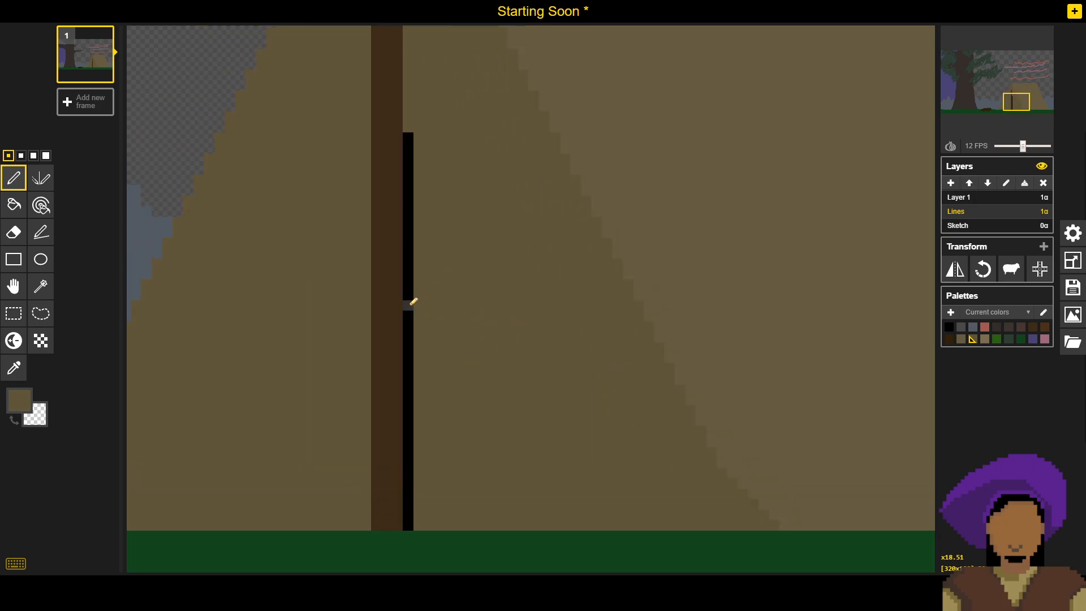
pyautogui.press('o')
pyautogui.press('p')
pyautogui.moveTo(429, 303); pyautogui.dragTo(431, 360)
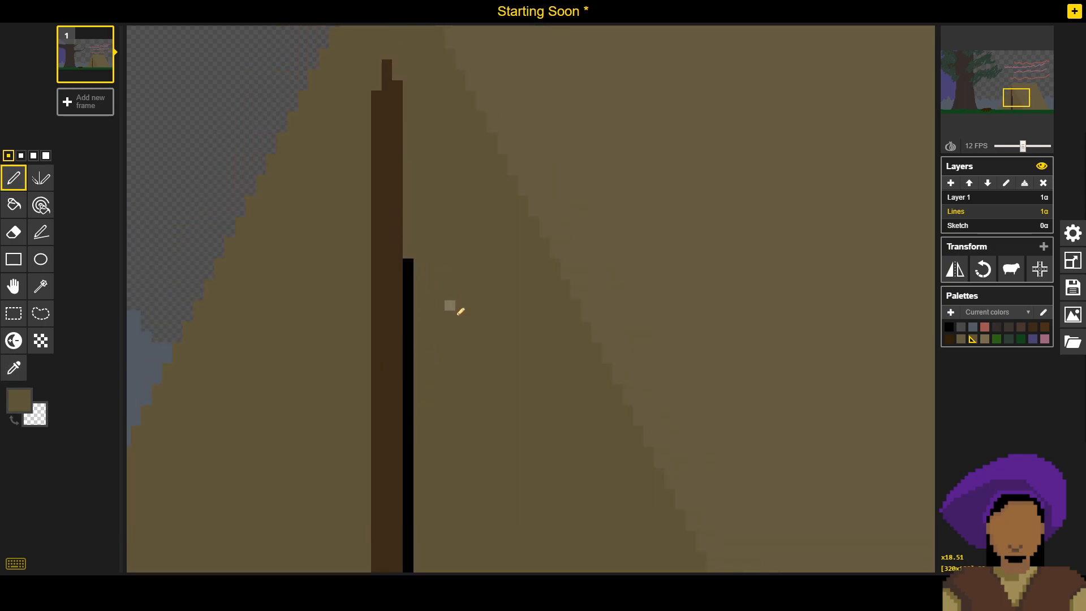
pyautogui.moveTo(455, 307); pyautogui.dragTo(470, 390)
pyautogui.press('o')
pyautogui.click(434, 350)
pyautogui.press('p')
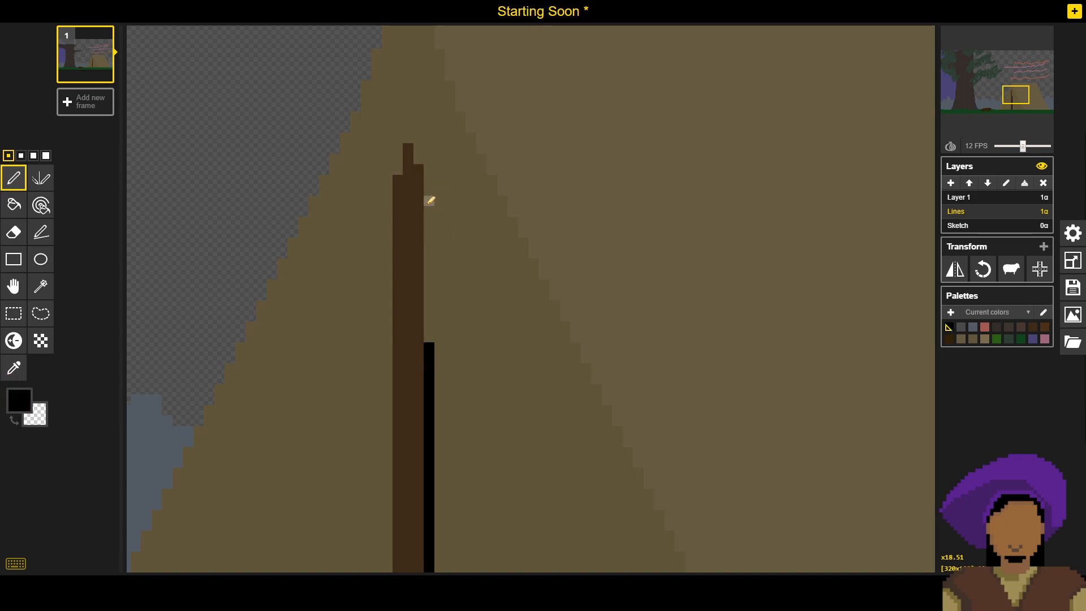
pyautogui.keyDown('alt'); pyautogui.click(461, 229); pyautogui.keyUp('alt')
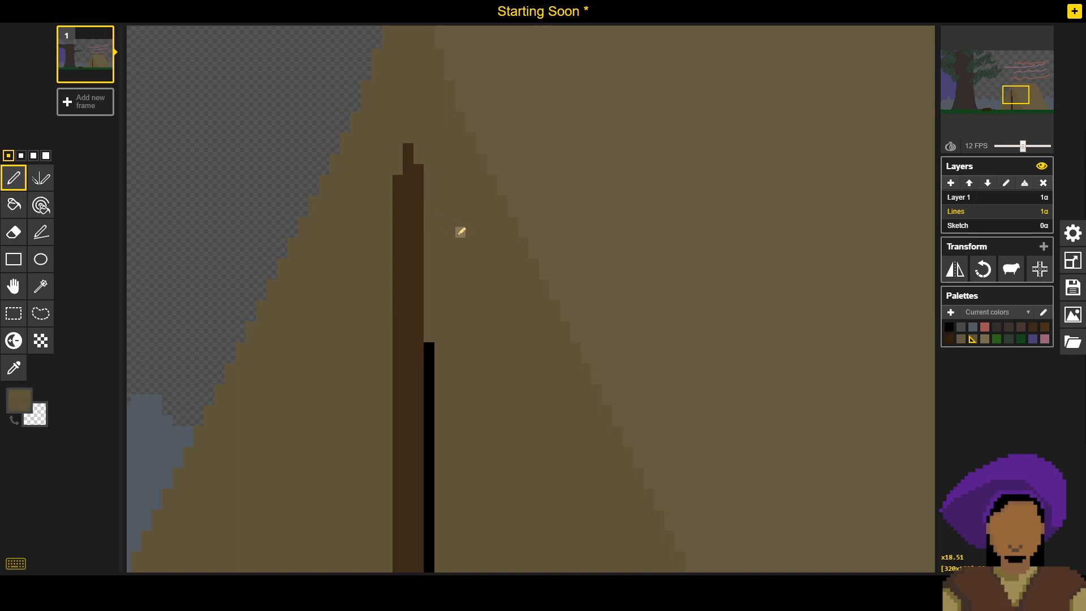
pyautogui.keyDown('alt'); pyautogui.click(434, 350); pyautogui.keyUp('alt')
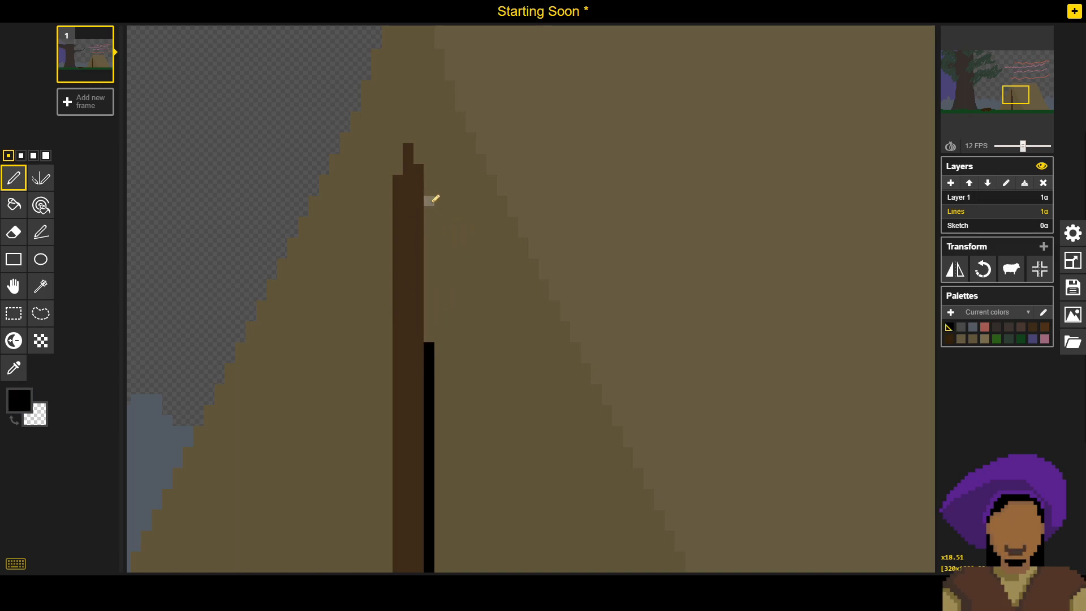
pyautogui.moveTo(430, 223); pyautogui.dragTo(431, 279)
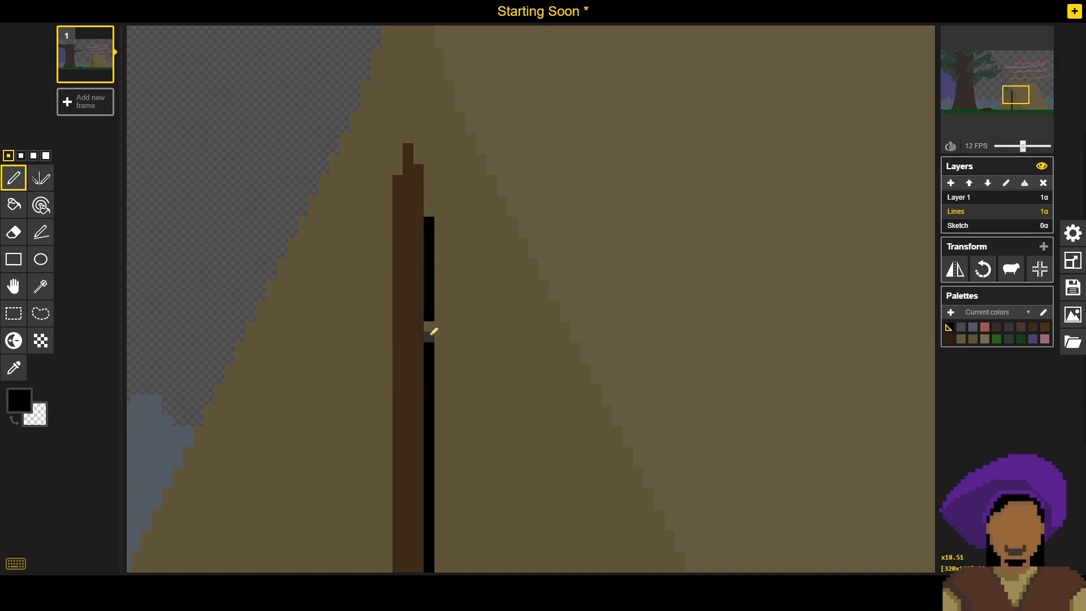
pyautogui.click(1073, 288)
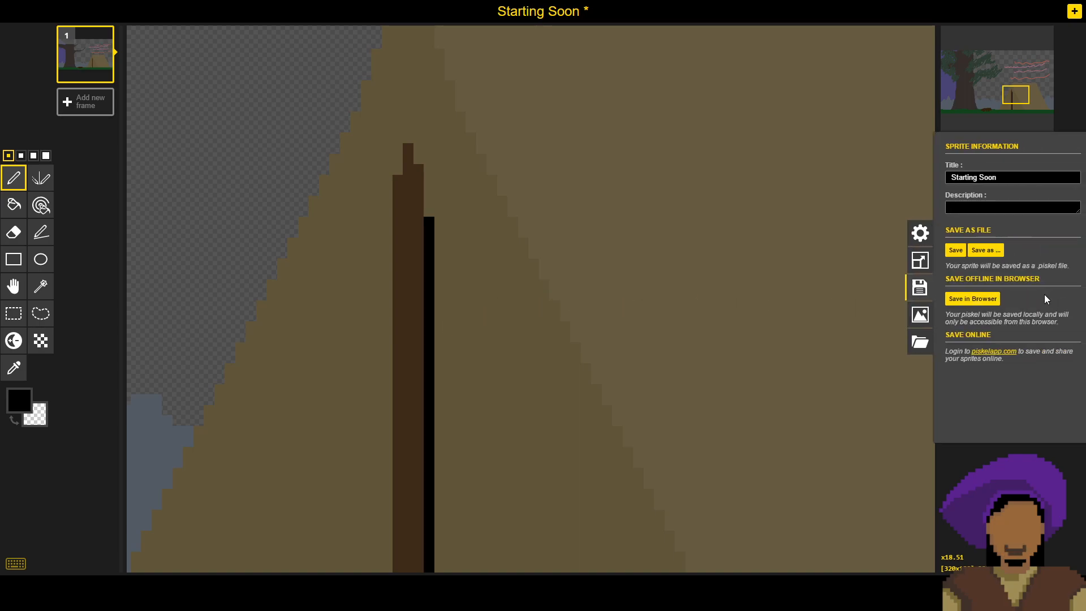
pyautogui.click(959, 250)
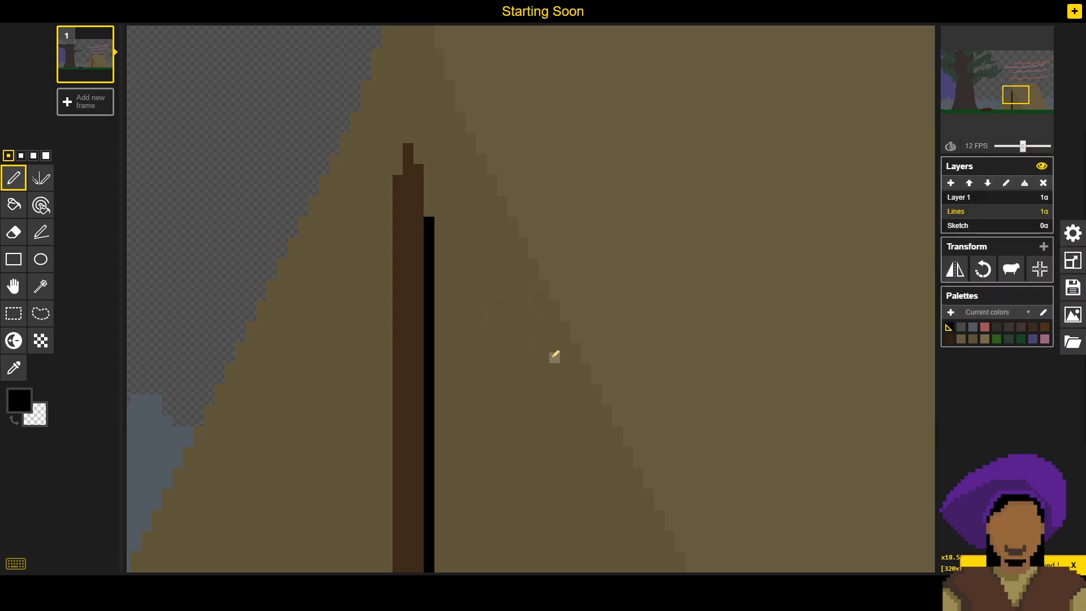
# - Sample the tent's shaded front colour and paint over one pixel at the brown pole's upper-left corner
pyautogui.moveTo(491, 285)
pyautogui.mouseDown()
pyautogui.moveTo(502, 334)
pyautogui.moveTo(503, 294)
pyautogui.mouseUp()
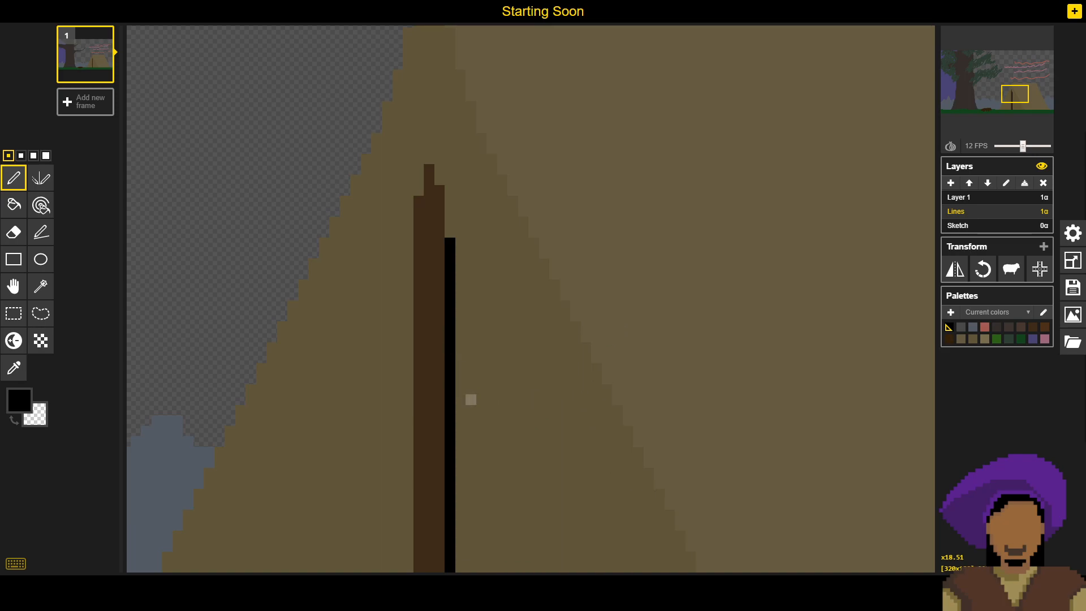
pyautogui.middleClick(534, 410)
pyautogui.moveTo(533, 410); pyautogui.dragTo(514, 325)
pyautogui.moveTo(530, 418); pyautogui.dragTo(503, 314)
pyautogui.moveTo(496, 354); pyautogui.dragTo(476, 374)
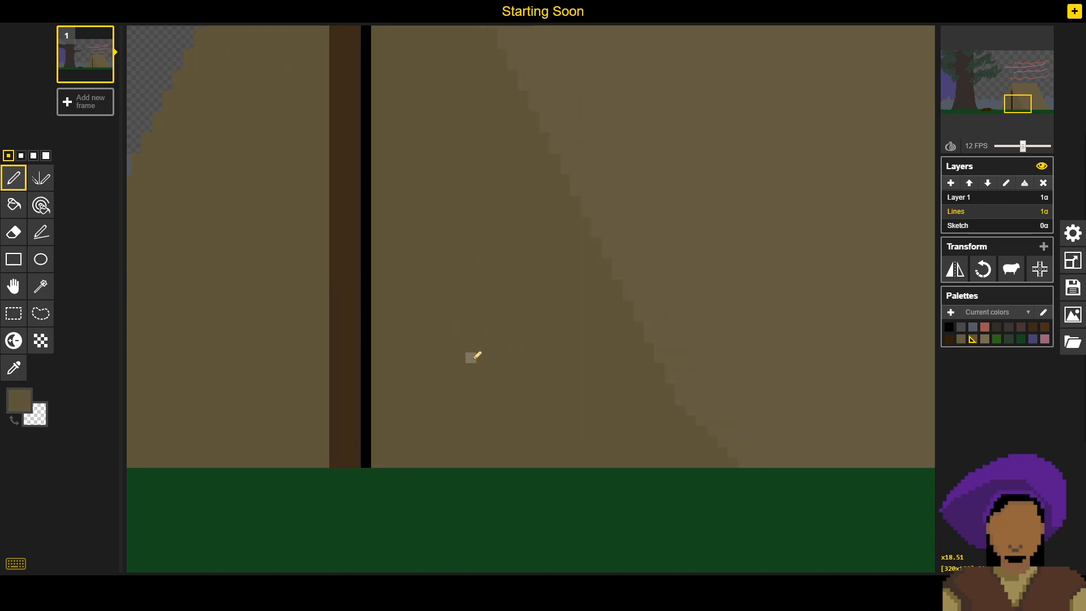
pyautogui.moveTo(433, 311)
pyautogui.mouseDown()
pyautogui.moveTo(454, 311)
pyautogui.moveTo(495, 475)
pyautogui.mouseUp()
pyautogui.moveTo(449, 340); pyautogui.dragTo(491, 444)
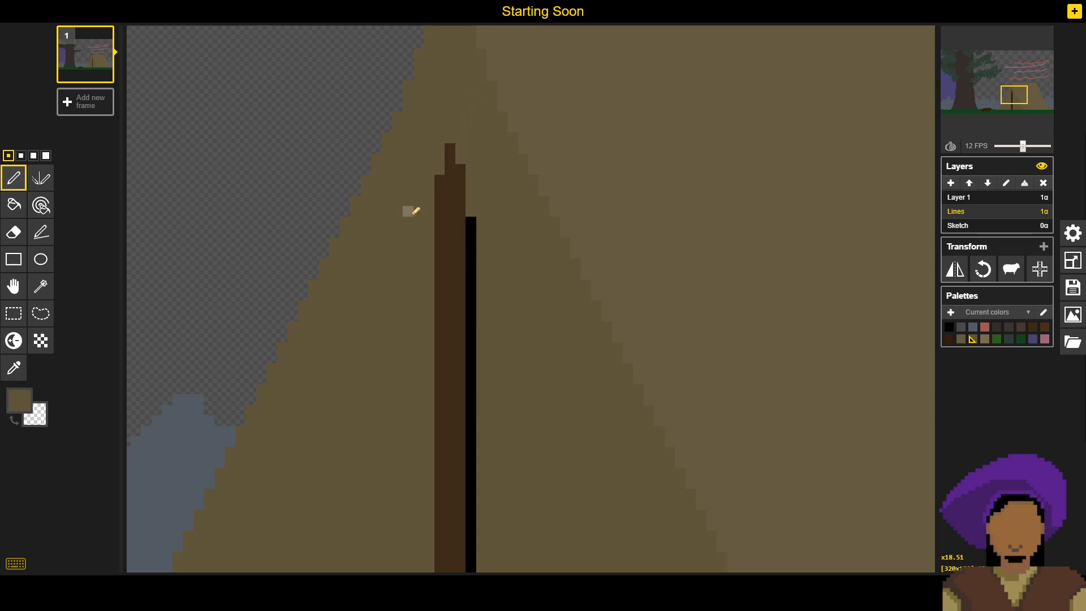
pyautogui.moveTo(430, 317); pyautogui.dragTo(446, 337)
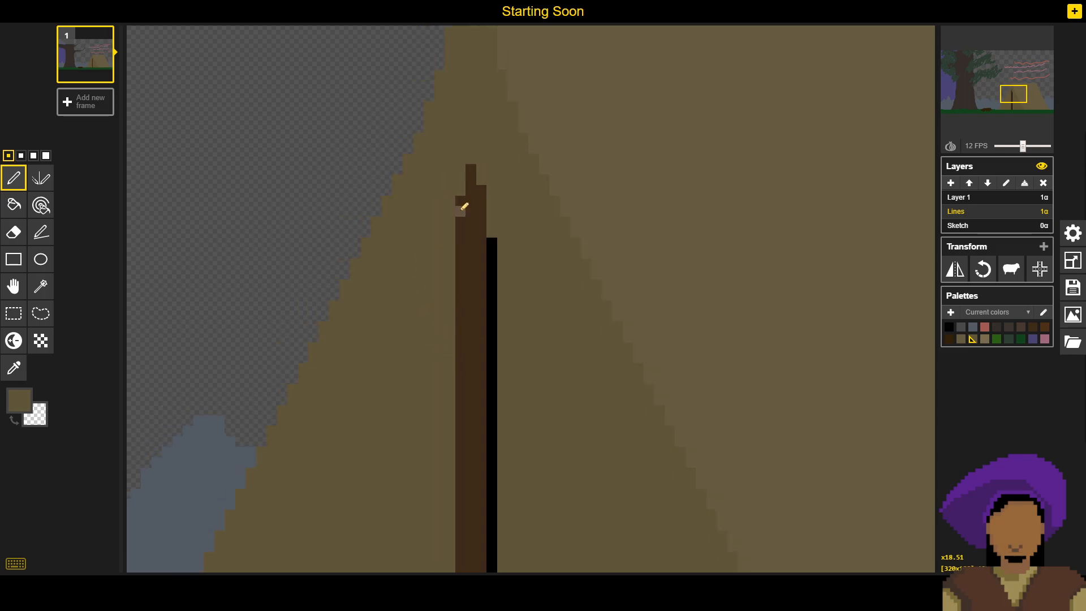
pyautogui.click(460, 201)
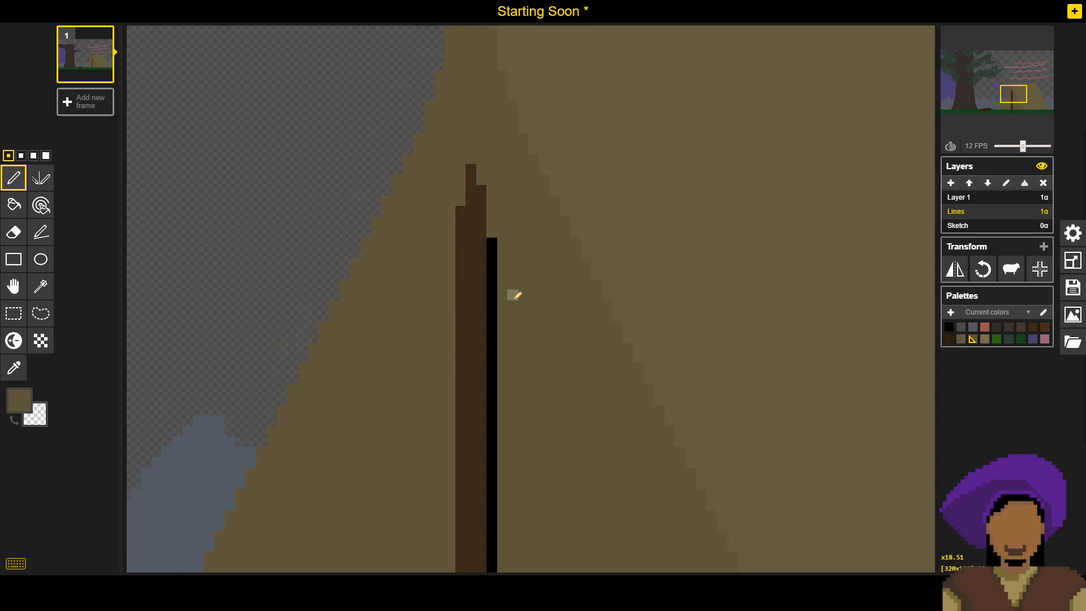
# - Set the drawing colour back to black and save the sprite file with the trimmed pole
pyautogui.moveTo(535, 319); pyautogui.dragTo(472, 257)
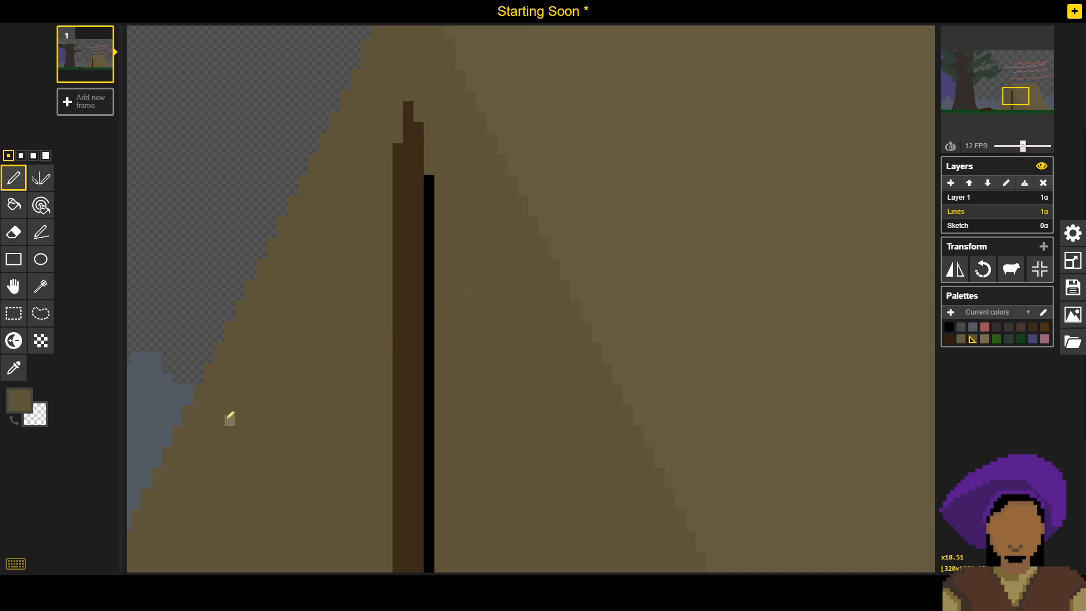
pyautogui.keyDown('alt'); pyautogui.click(430, 335); pyautogui.keyUp('alt')
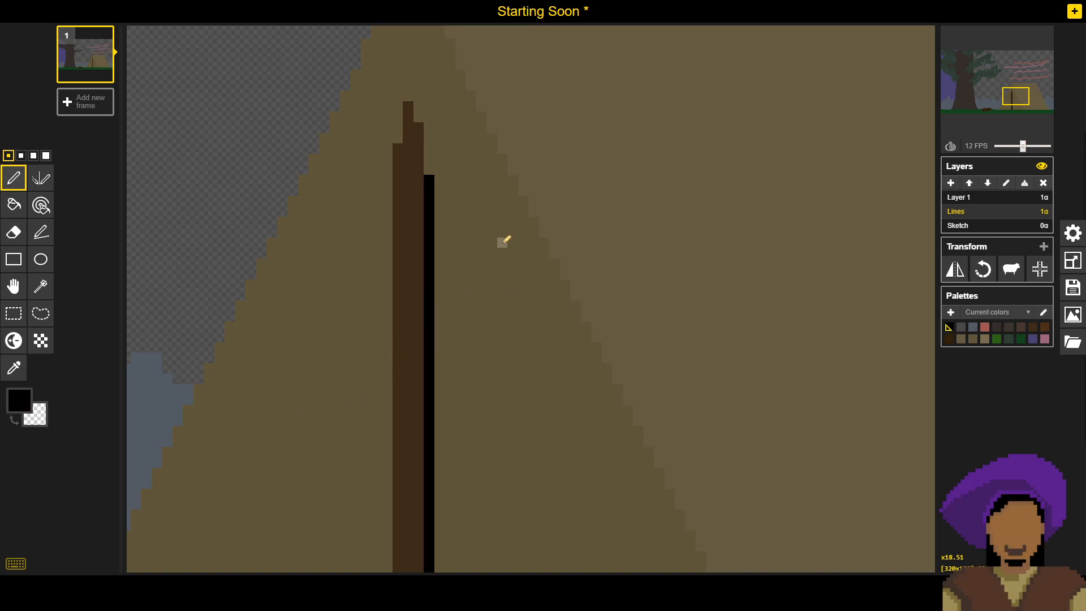
pyautogui.click(1073, 288)
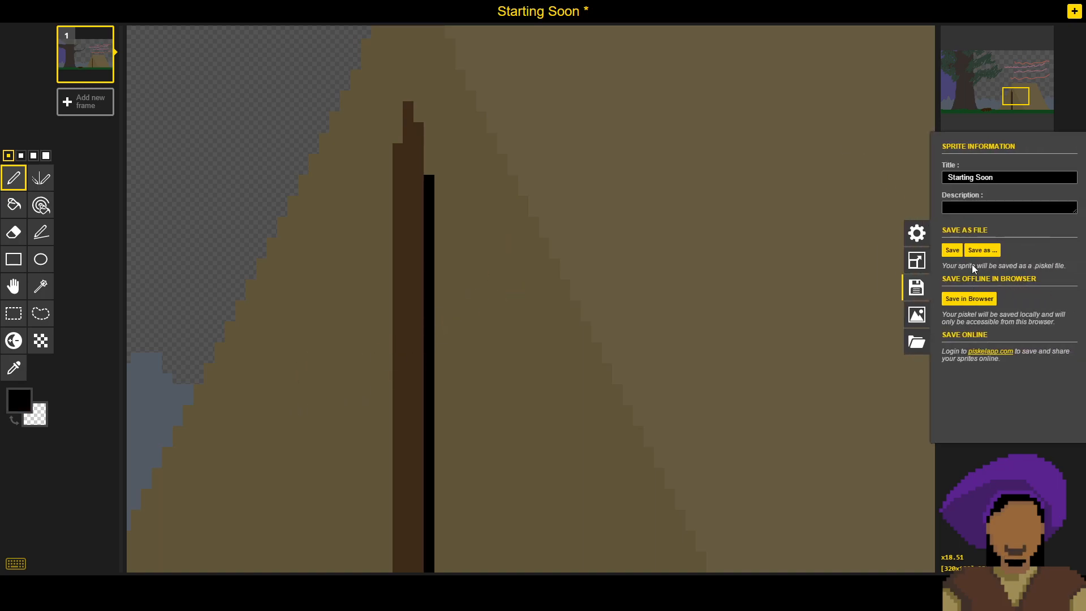
pyautogui.click(948, 250)
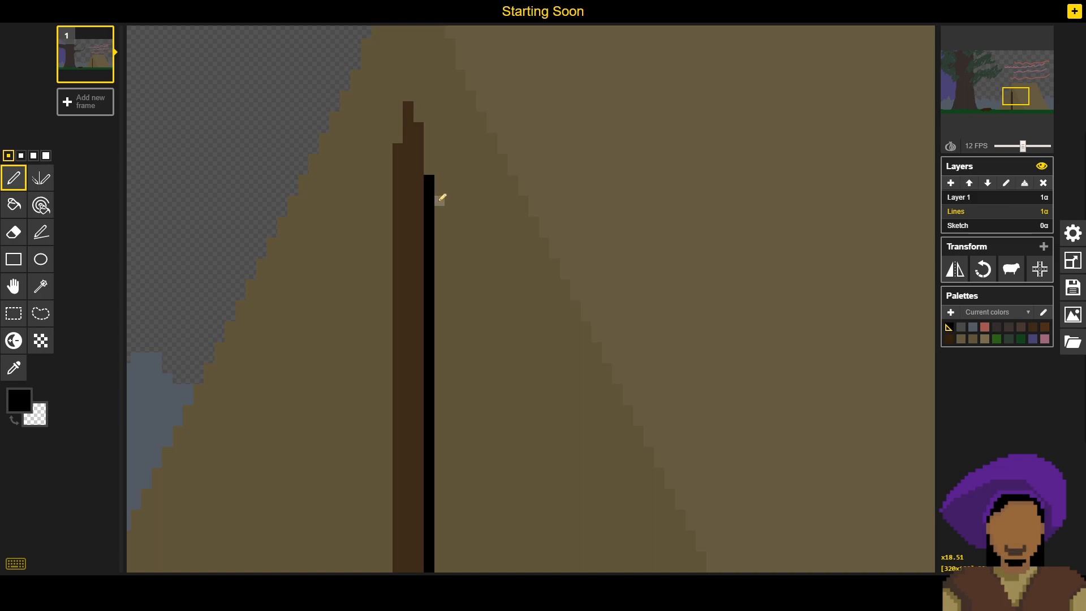
# - Draw a stepped black diagonal from the line about 17 pixels above the ground to the ground about 10 pixels right of the line
pyautogui.moveTo(483, 380); pyautogui.dragTo(481, 129)
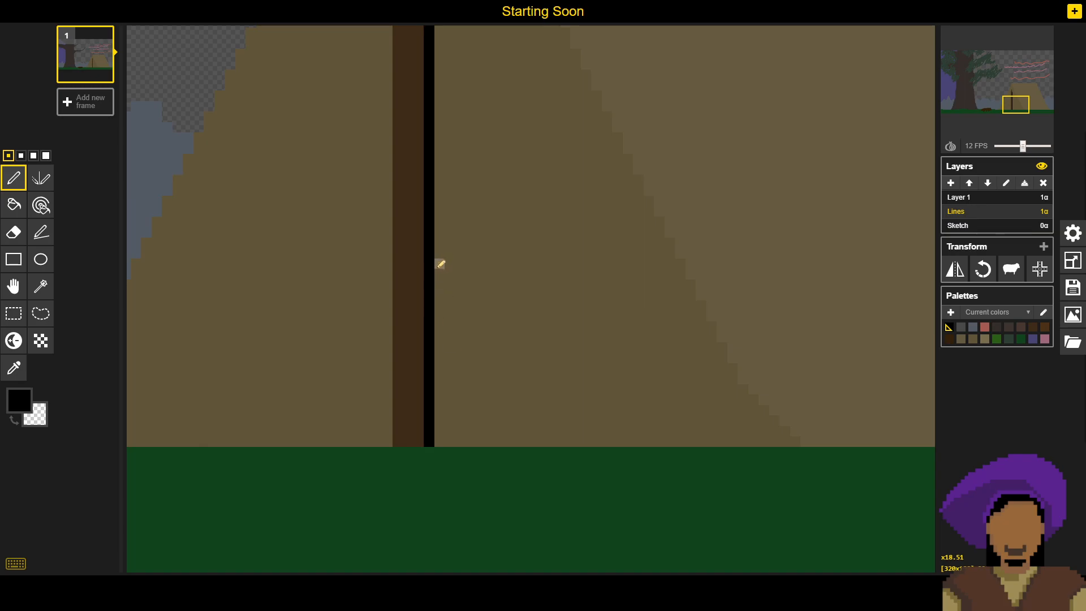
pyautogui.click(440, 272)
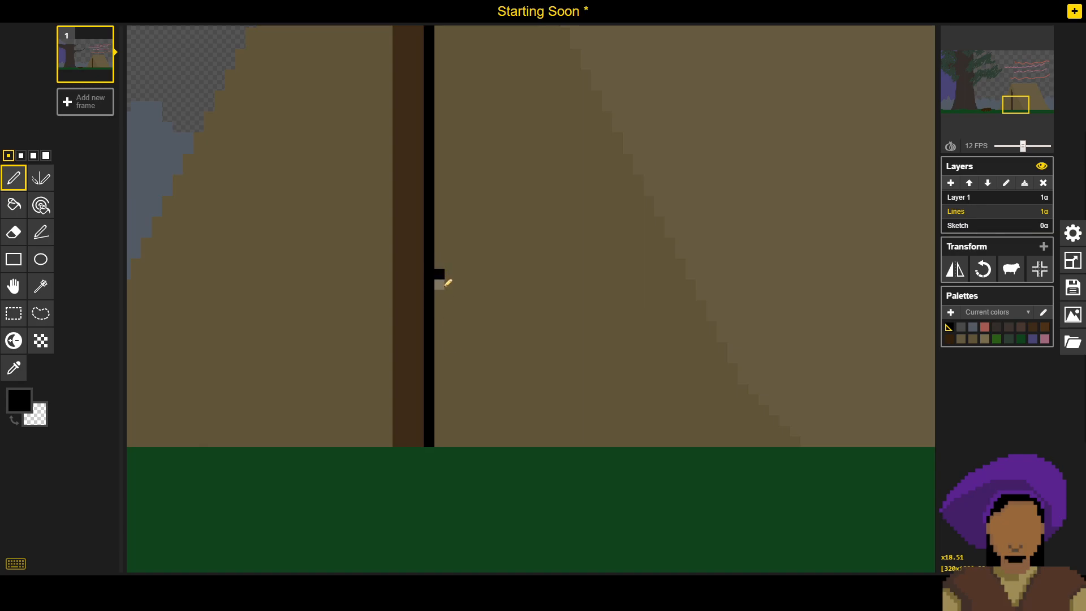
pyautogui.click(443, 285)
pyautogui.moveTo(450, 294); pyautogui.dragTo(450, 306)
pyautogui.click(459, 325)
pyautogui.click(471, 336)
pyautogui.click(471, 346)
pyautogui.click(481, 368)
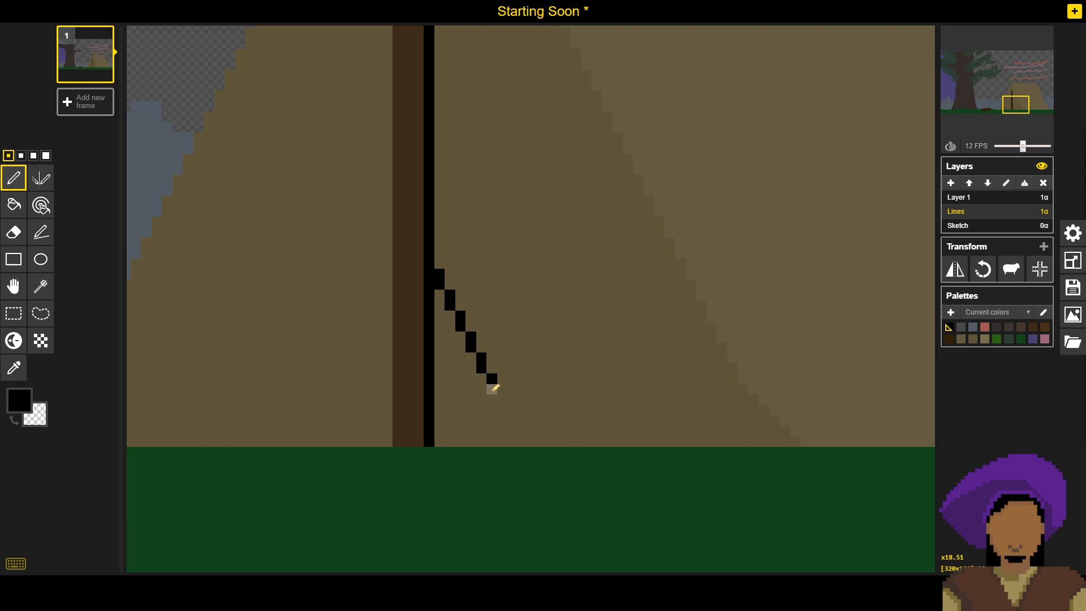
pyautogui.click(501, 410)
pyautogui.click(512, 421)
pyautogui.click(523, 431)
pyautogui.click(533, 441)
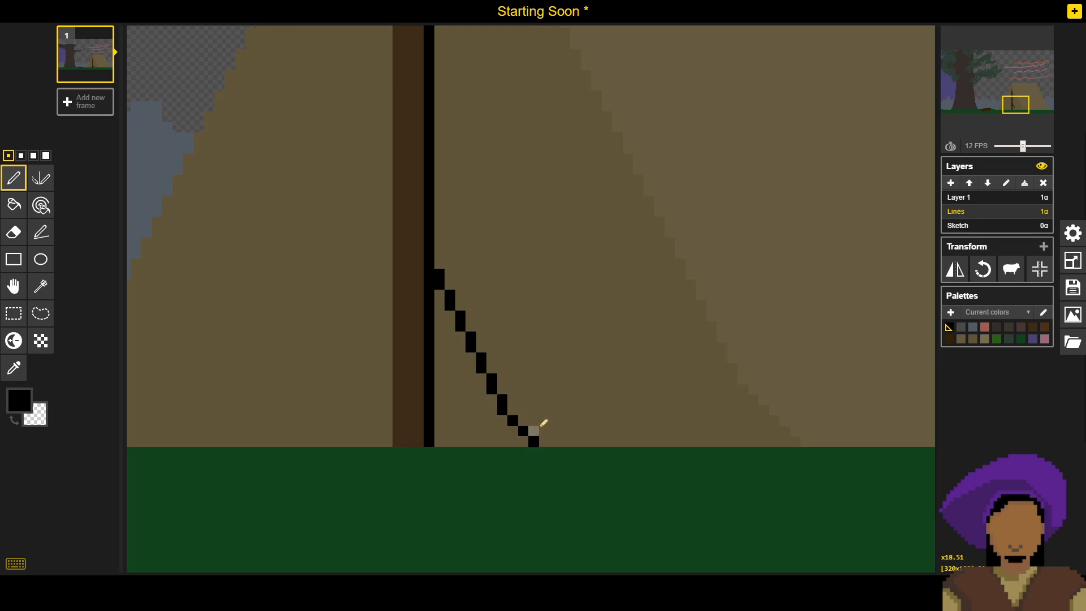
# - Fill the area enclosed by the pole's black line, the stepped diagonal and the ground with black
pyautogui.press('b')
pyautogui.click(457, 364)
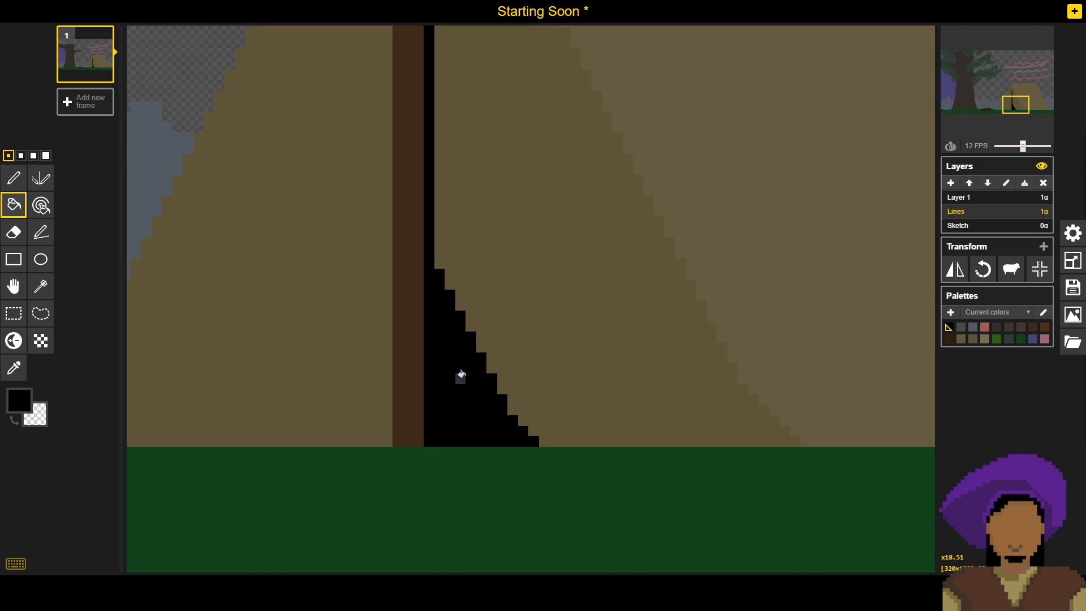
pyautogui.press('p')
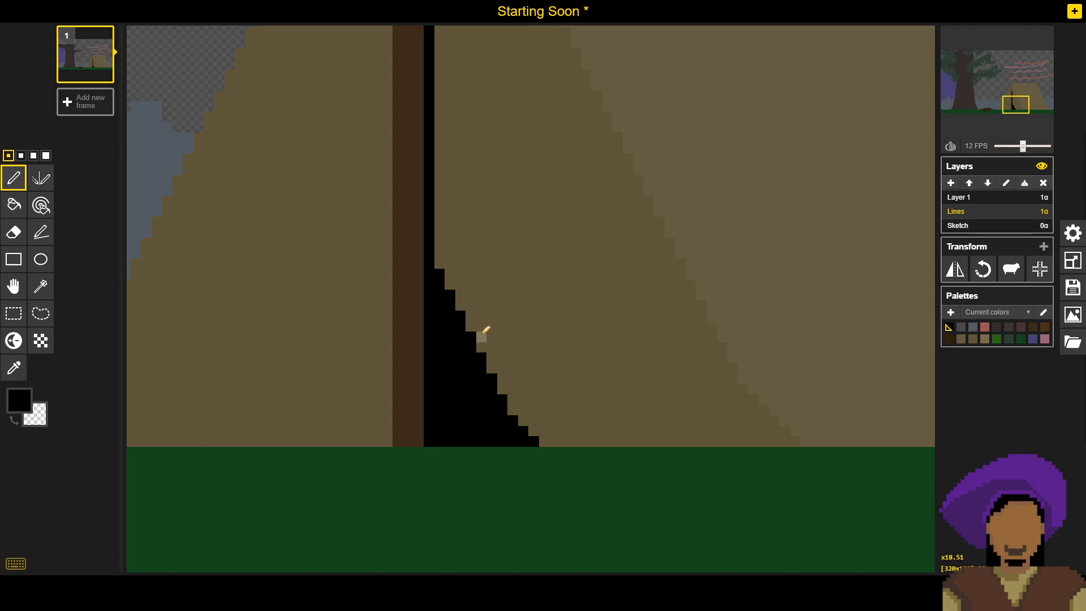
# - Widen the upper opening with a straight black one-pixel column, from three pixels below the line's upper end down to the stepped diagonal
pyautogui.scroll(3, 495, 325)
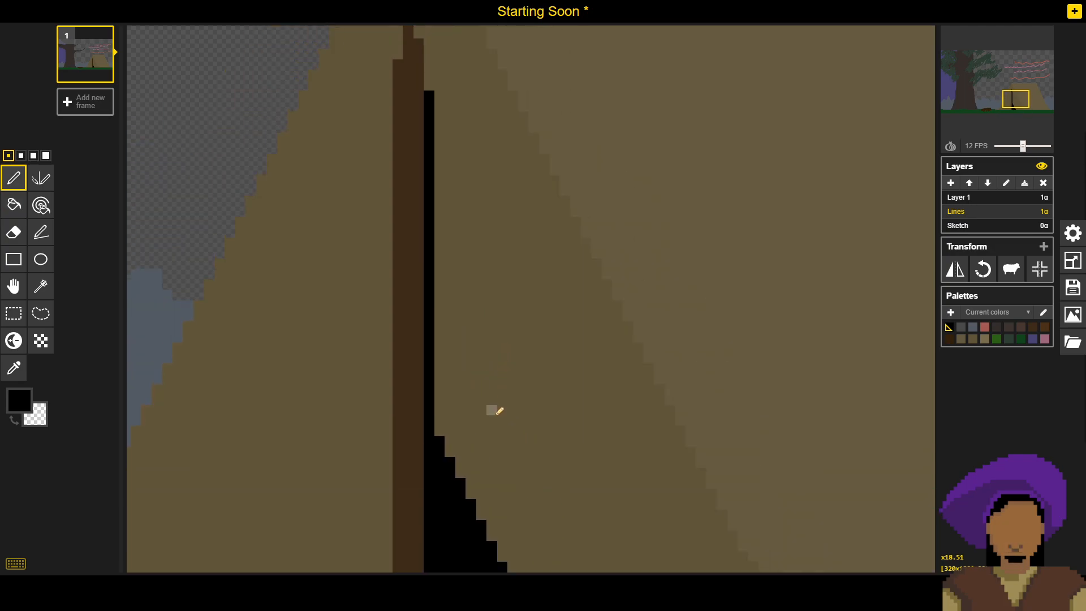
pyautogui.click(41, 232)
pyautogui.moveTo(442, 117); pyautogui.dragTo(443, 435)
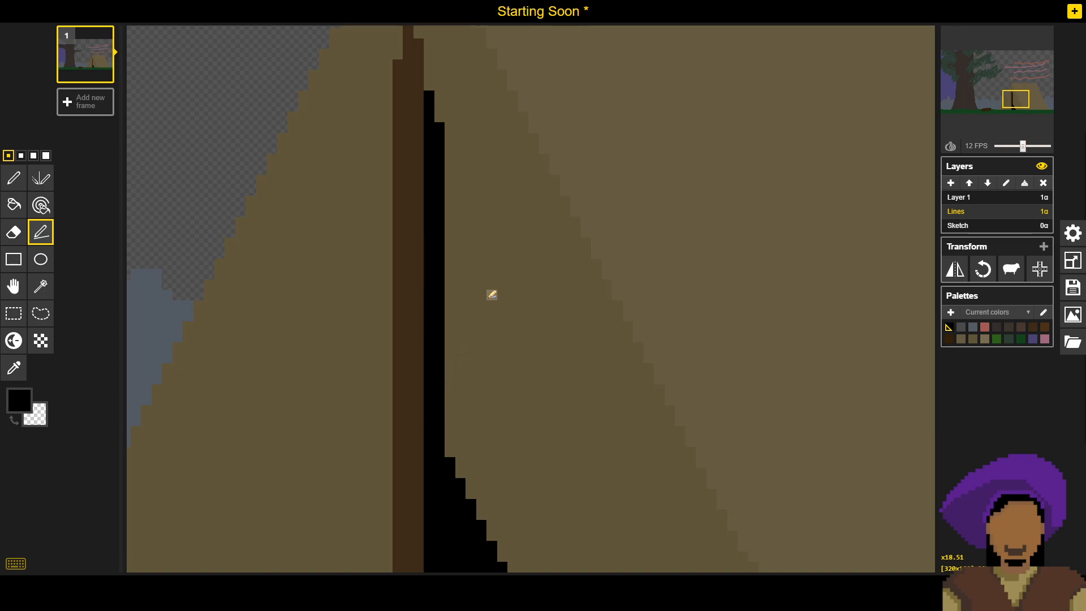
pyautogui.scroll(2, 486, 260)
pyautogui.moveTo(486, 299); pyautogui.dragTo(479, 251)
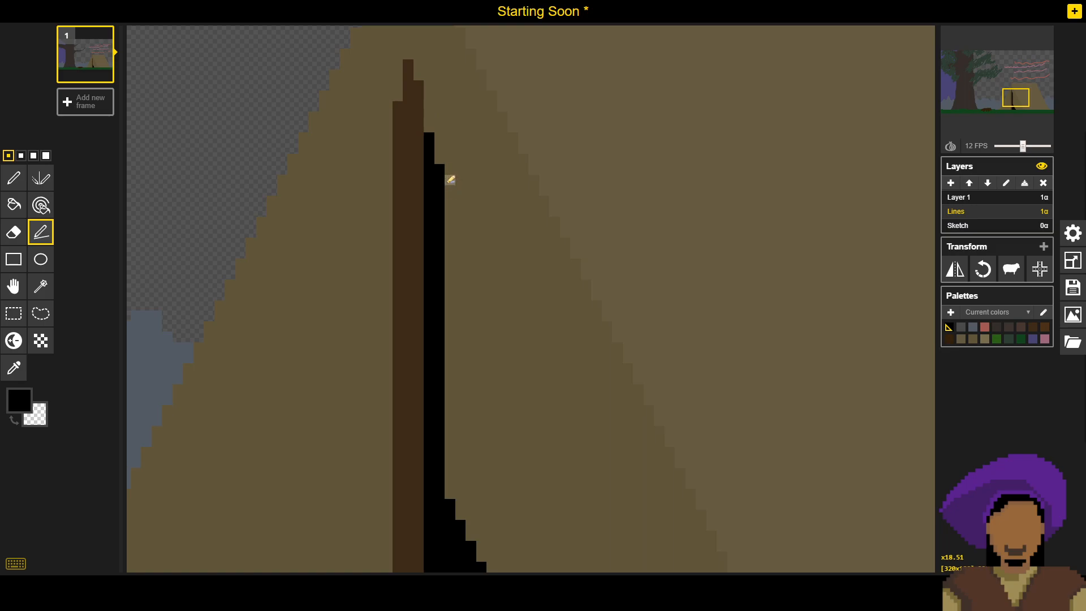
# - Widen the dark opening with another straight black one-pixel column, from about ten pixels below the previous column's upper end down to the stepped diagonal
pyautogui.moveTo(474, 253); pyautogui.dragTo(461, 199)
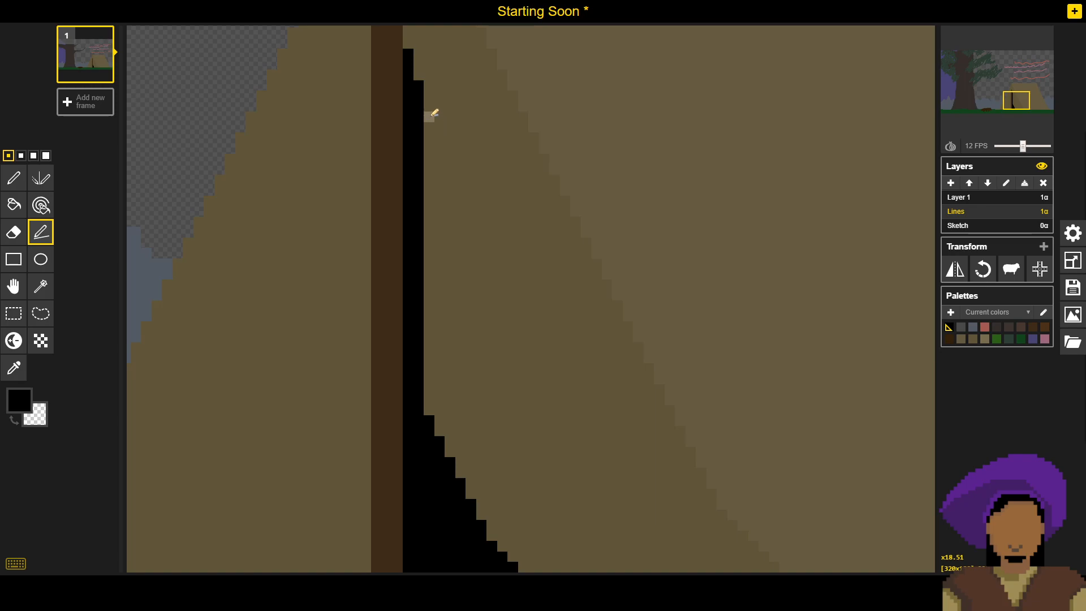
pyautogui.moveTo(431, 189); pyautogui.dragTo(436, 408)
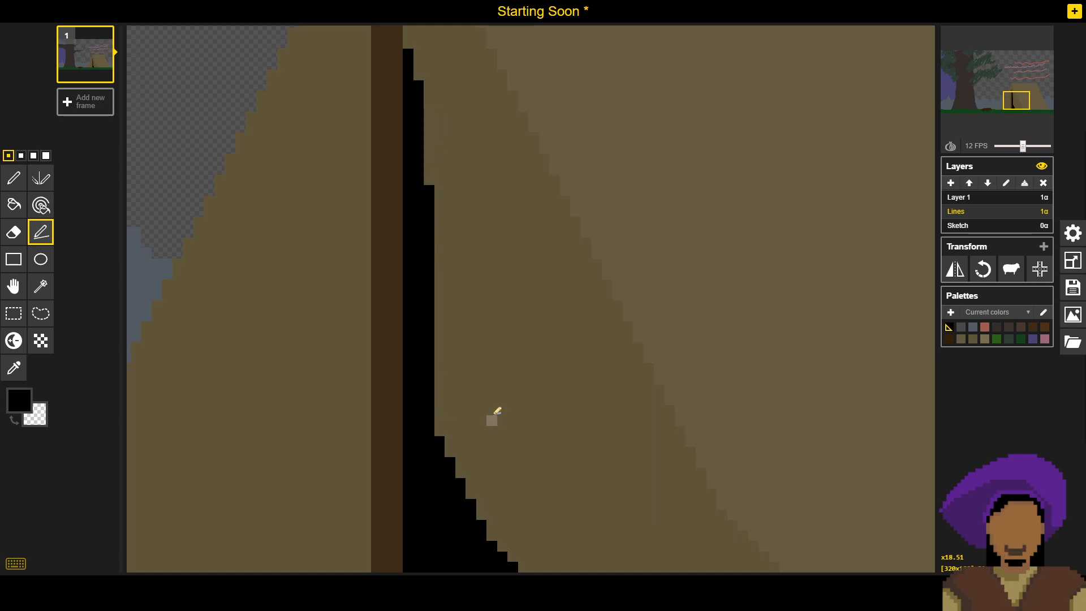
pyautogui.moveTo(538, 433); pyautogui.dragTo(455, 308)
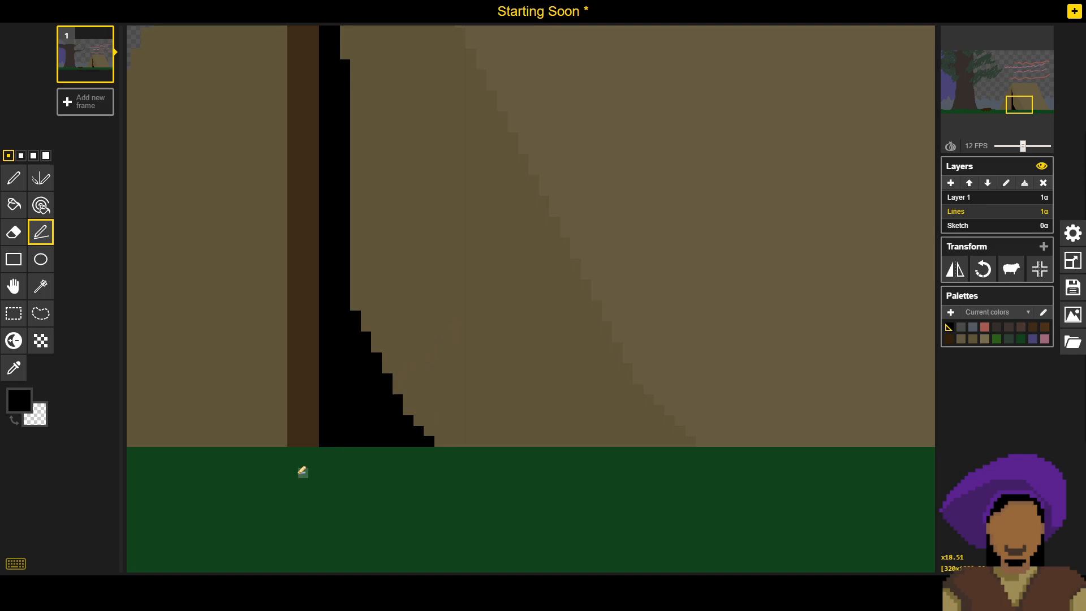
# - Extend the opening's stepped lower slope outward in black with the Pen tool, to about 13 pixels wide at the ground
pyautogui.click(14, 177)
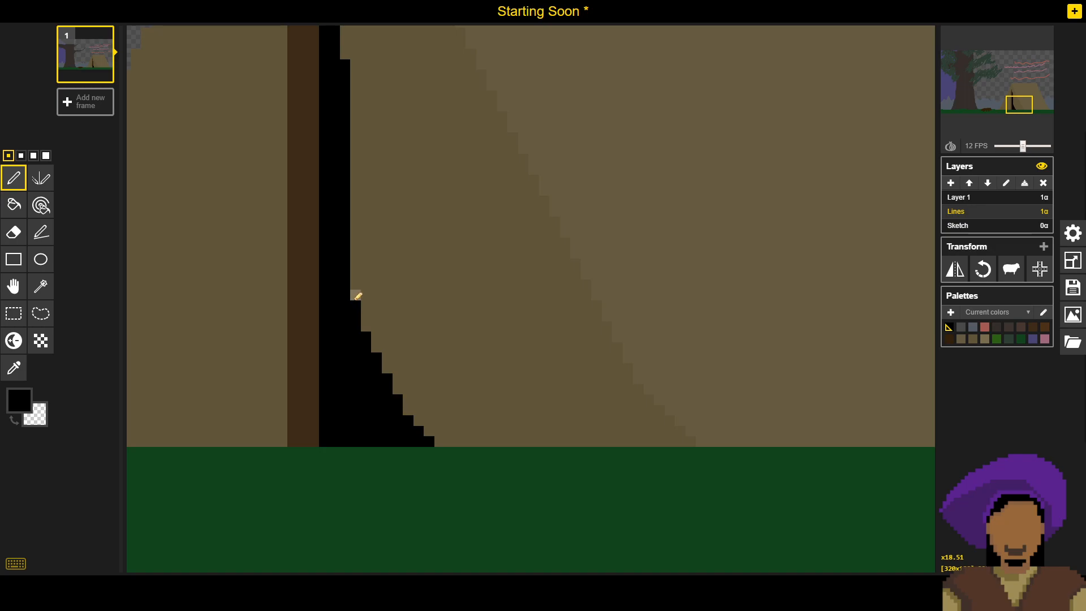
pyautogui.moveTo(356, 299)
pyautogui.mouseDown()
pyautogui.moveTo(407, 405)
pyautogui.moveTo(408, 393)
pyautogui.moveTo(441, 436)
pyautogui.mouseUp()
pyautogui.click(378, 346)
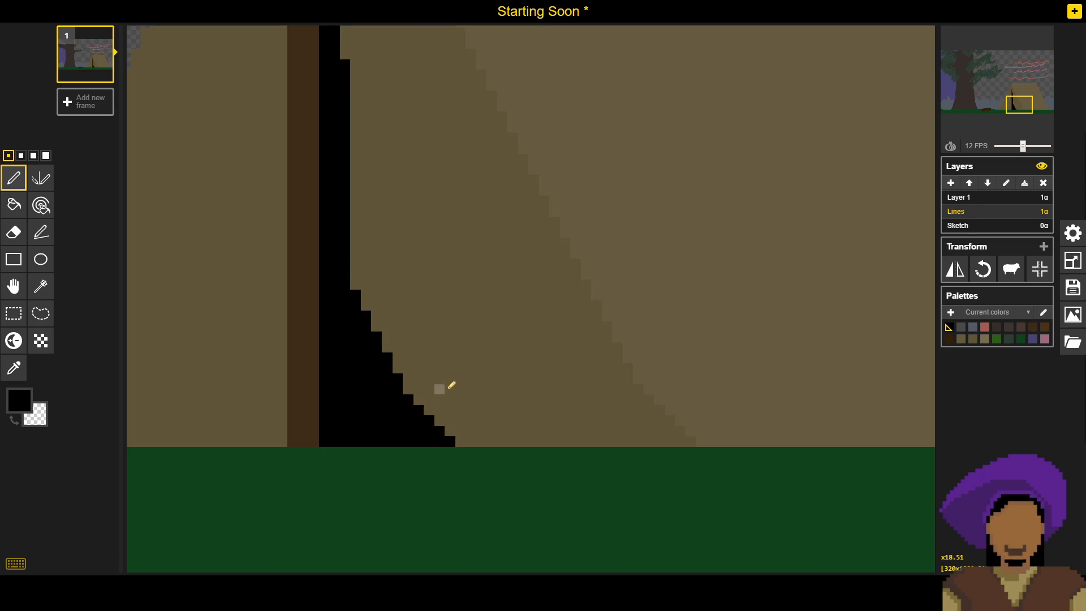
# - Pick the tent front's brown and paint back the slope's outer edge, narrowing the opening to about 10 pixels at the ground
pyautogui.scroll(-3, 474, 342)
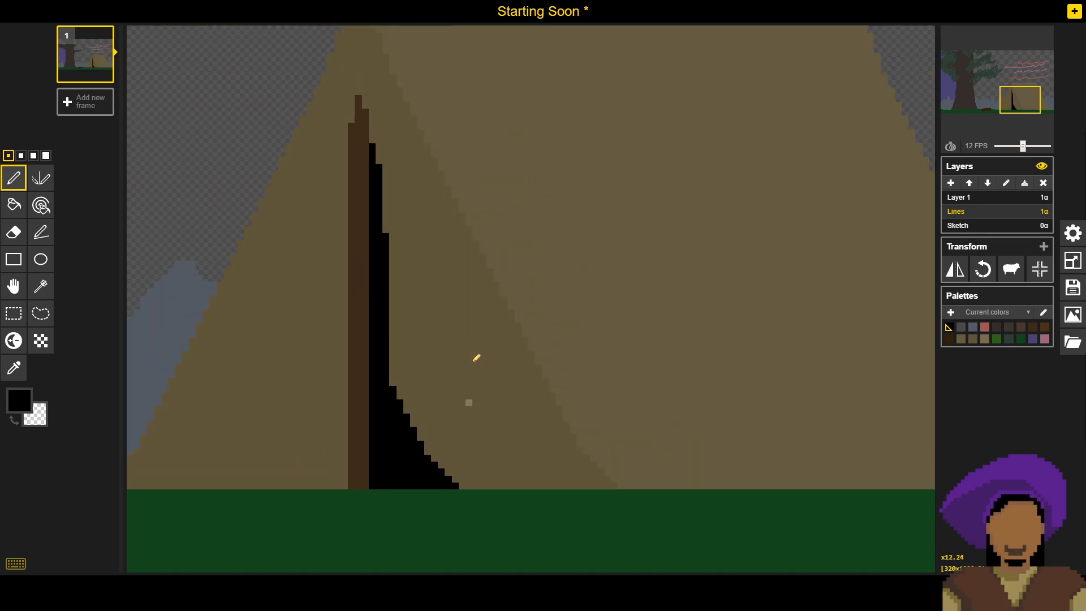
pyautogui.scroll(-3, 476, 357)
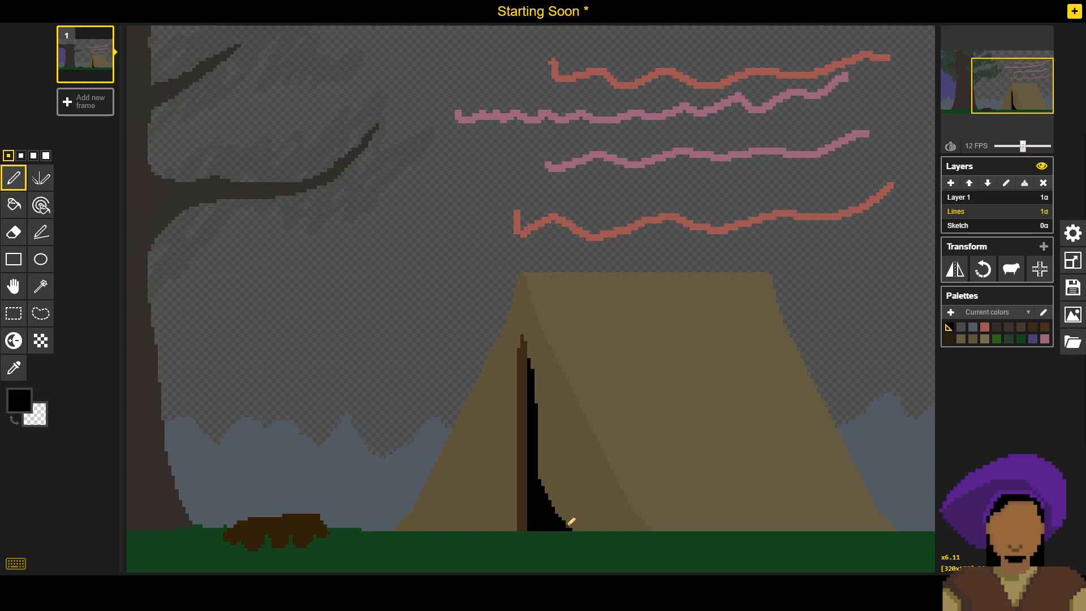
pyautogui.scroll(3, 568, 519)
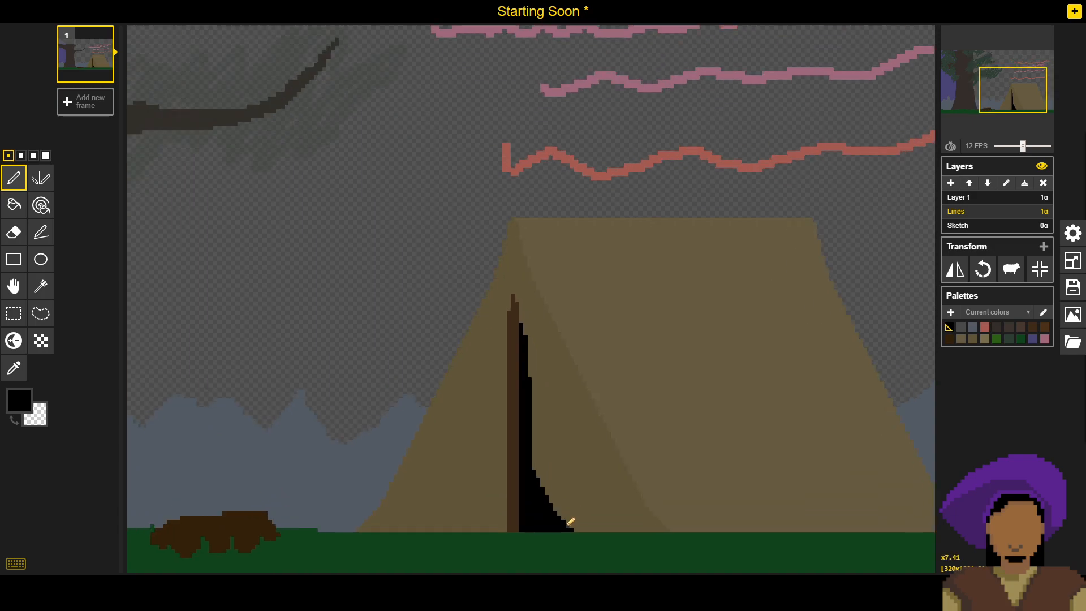
pyautogui.scroll(1, 547, 451)
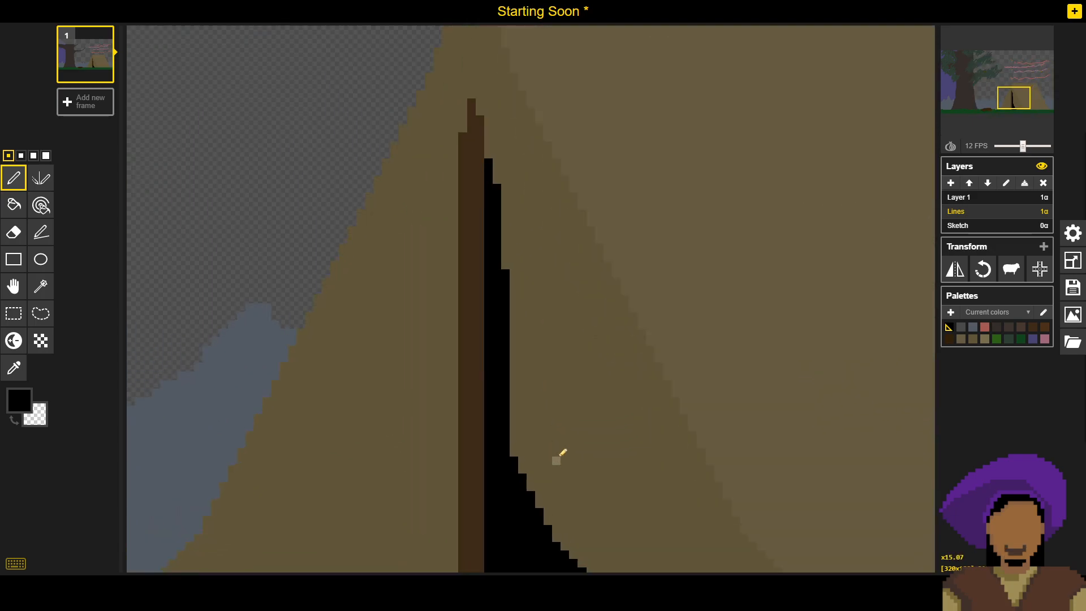
pyautogui.scroll(1, 565, 417)
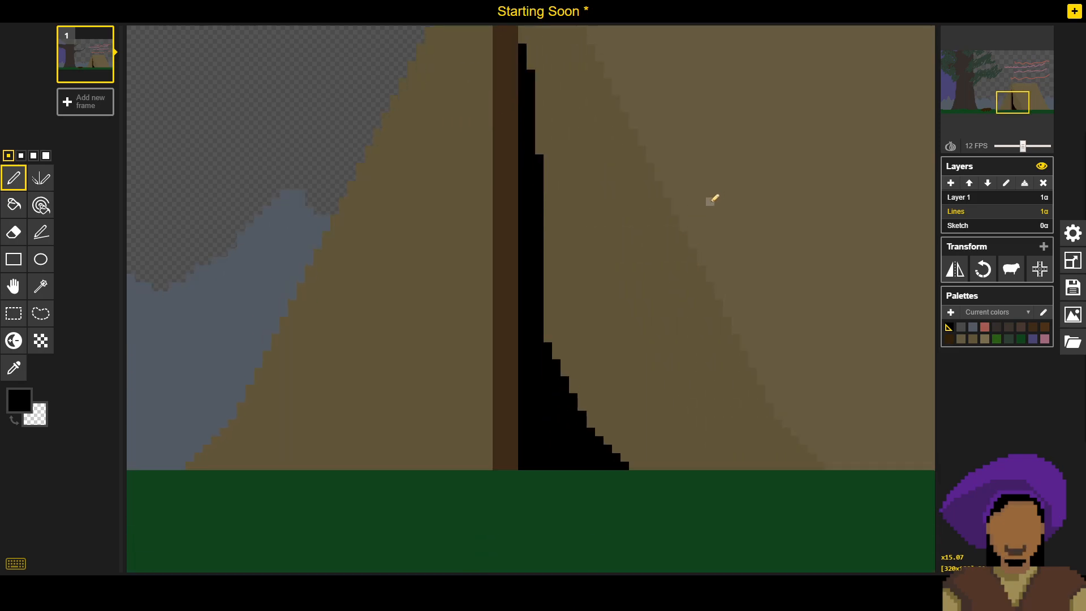
pyautogui.keyDown('alt'); pyautogui.click(601, 376); pyautogui.keyUp('alt')
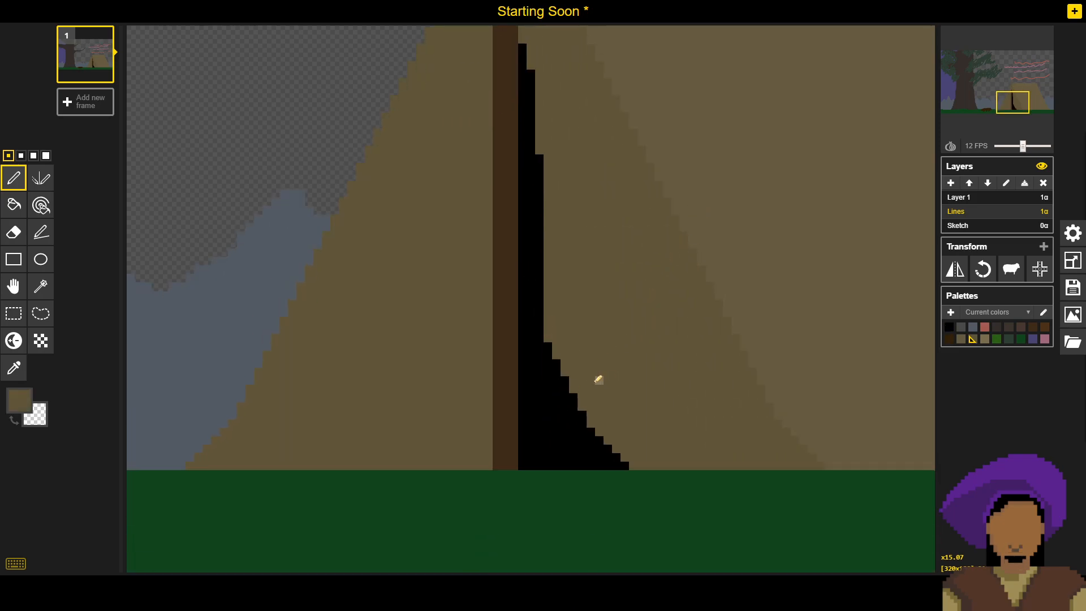
pyautogui.moveTo(554, 348)
pyautogui.mouseDown()
pyautogui.moveTo(573, 415)
pyautogui.moveTo(566, 407)
pyautogui.moveTo(578, 402)
pyautogui.moveTo(573, 425)
pyautogui.moveTo(618, 465)
pyautogui.moveTo(584, 440)
pyautogui.moveTo(605, 462)
pyautogui.moveTo(627, 463)
pyautogui.moveTo(584, 422)
pyautogui.moveTo(566, 377)
pyautogui.moveTo(570, 409)
pyautogui.mouseUp()
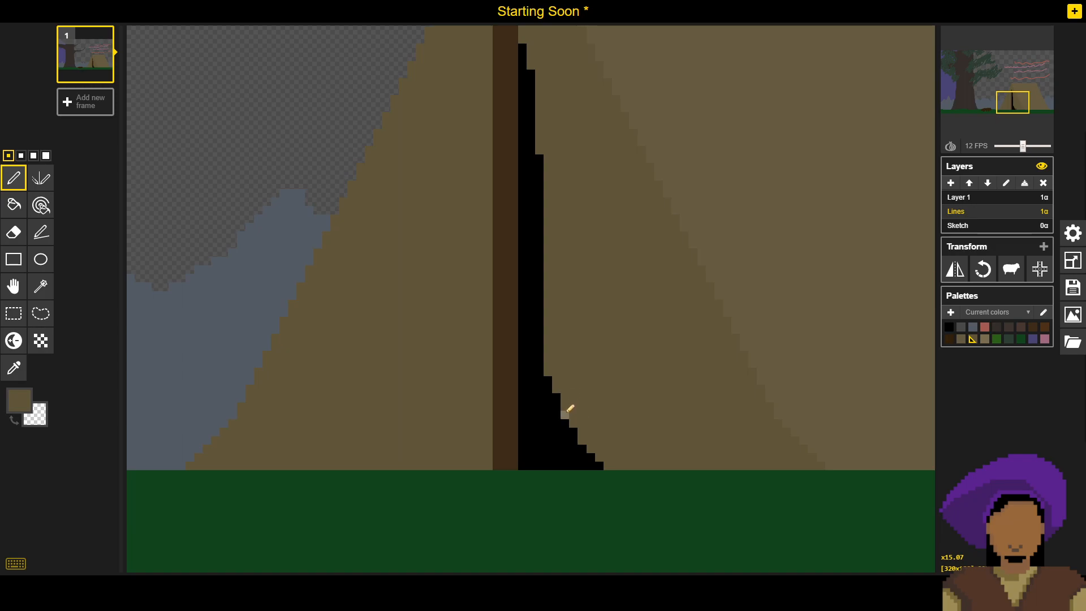
pyautogui.keyDown('alt'); pyautogui.click(551, 422); pyautogui.keyUp('alt')
pyautogui.click(568, 404)
pyautogui.click(567, 413)
pyautogui.keyDown('alt'); pyautogui.click(585, 382); pyautogui.keyUp('alt')
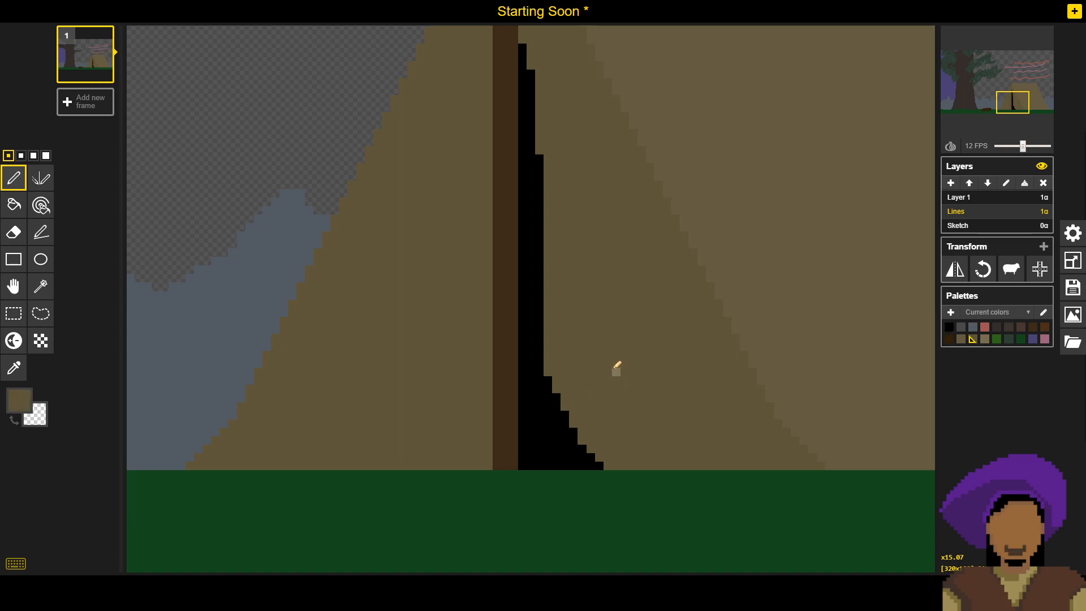
# - Trim the opening's lower slope with the tent front's brown into steps about three pixels high, about seven pixels wide at the ground
pyautogui.scroll(-1, 610, 344)
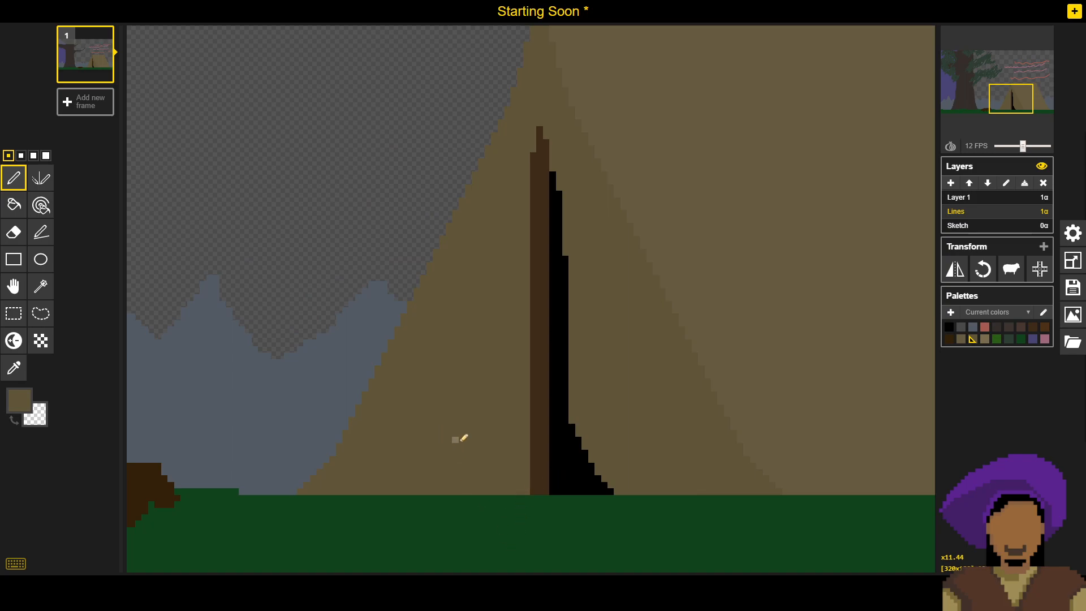
pyautogui.keyDown('alt'); pyautogui.click(583, 474); pyautogui.keyUp('alt')
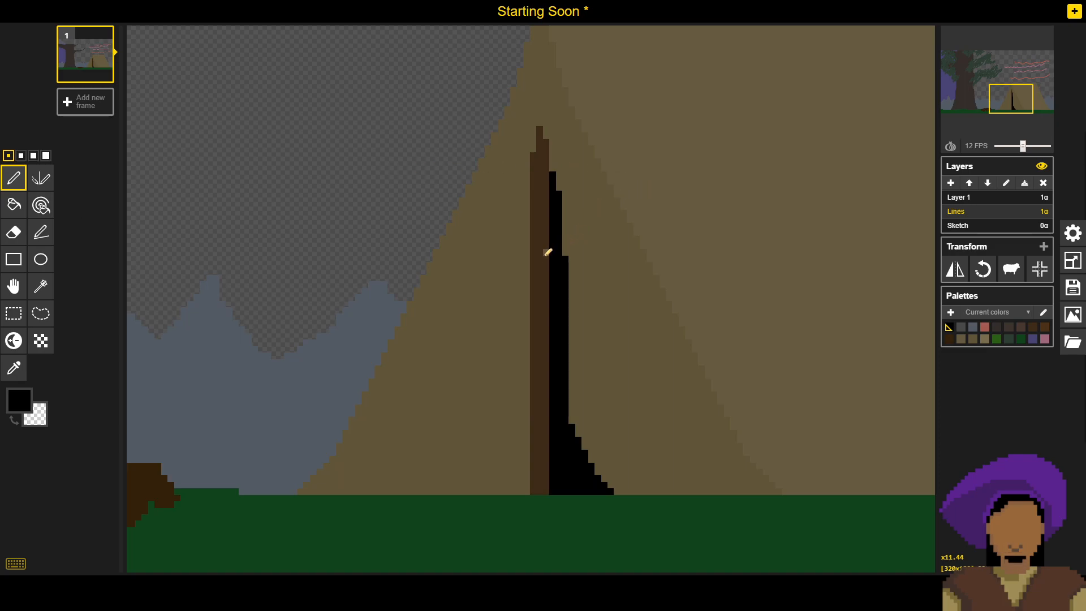
pyautogui.moveTo(566, 175)
pyautogui.mouseDown()
pyautogui.moveTo(566, 252)
pyautogui.moveTo(555, 116)
pyautogui.moveTo(554, 183)
pyautogui.mouseUp()
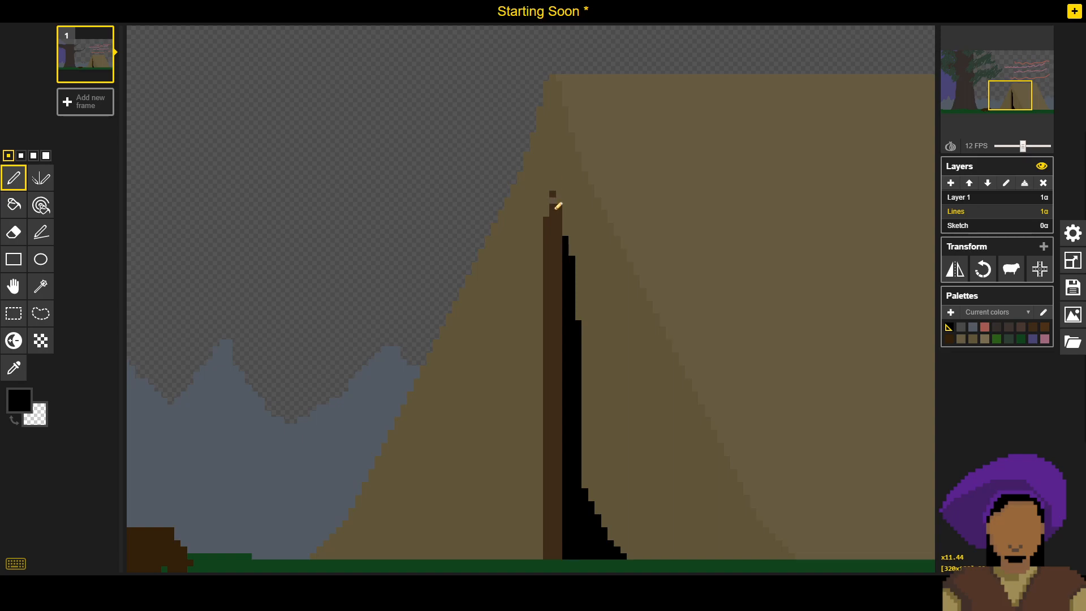
pyautogui.moveTo(595, 297)
pyautogui.mouseDown()
pyautogui.moveTo(568, 233)
pyautogui.moveTo(555, 233)
pyautogui.mouseUp()
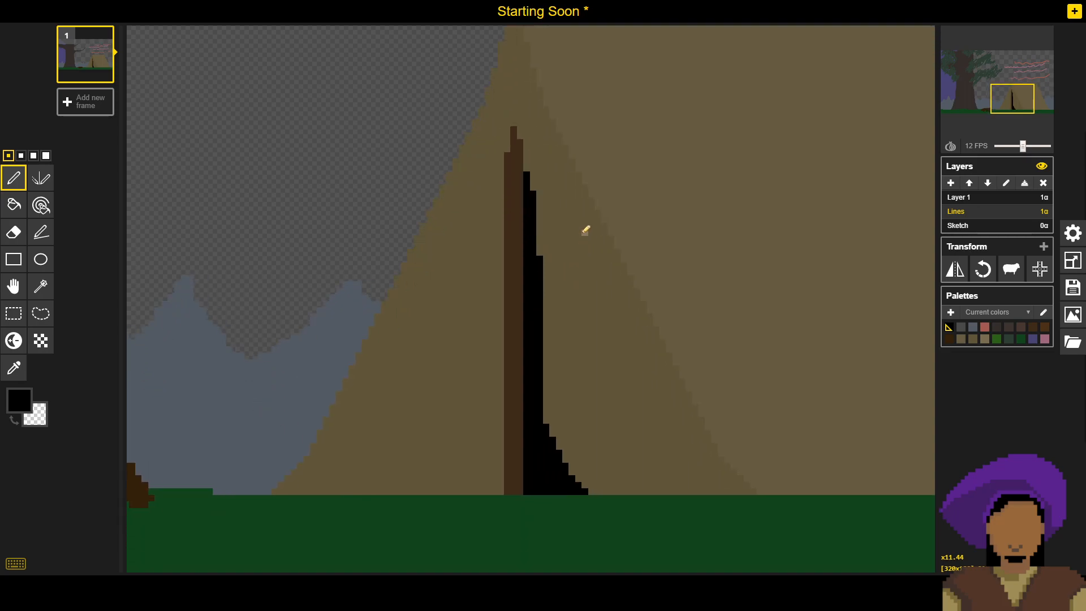
pyautogui.scroll(-5, 586, 230)
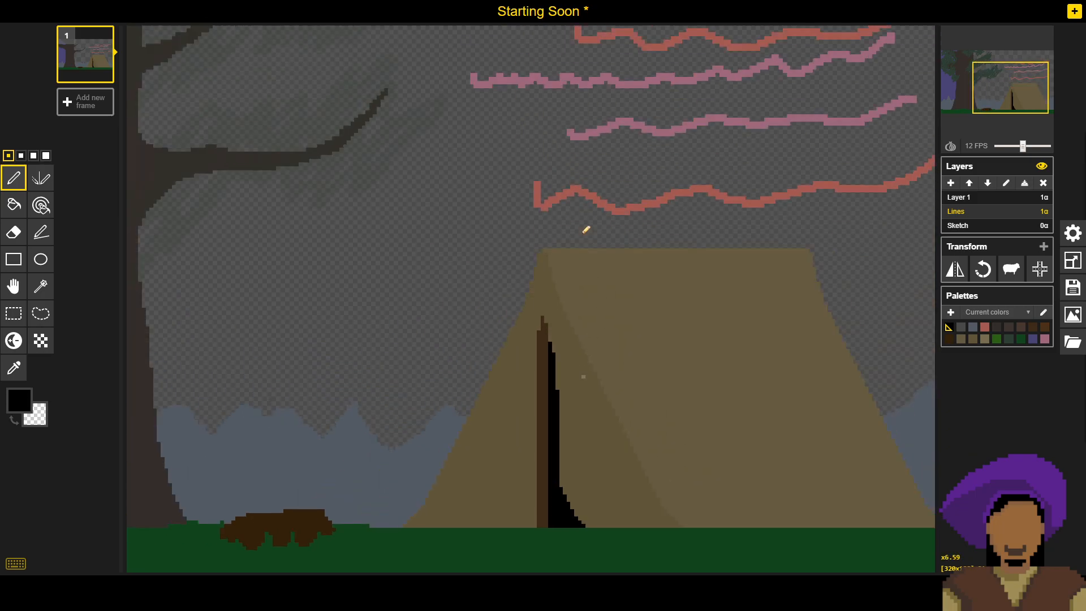
pyautogui.scroll(-1, 594, 240)
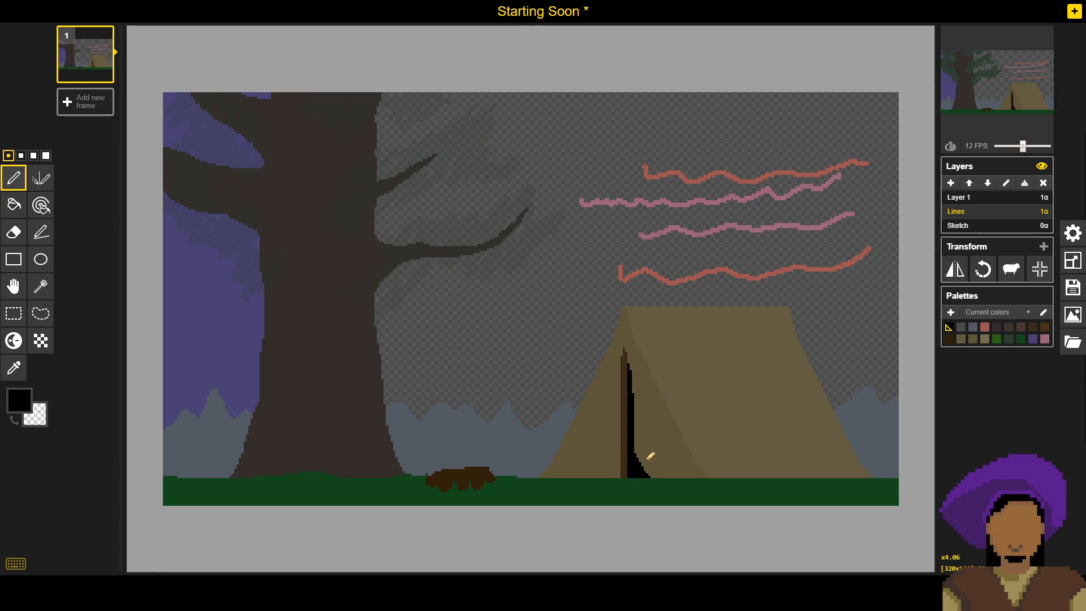
pyautogui.scroll(3, 651, 455)
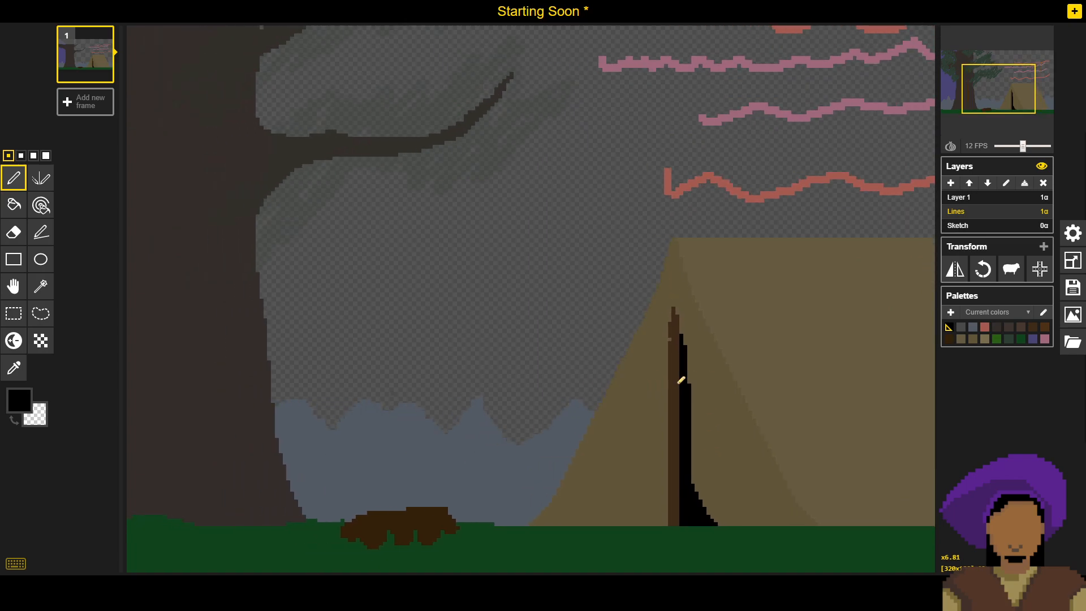
pyautogui.scroll(4, 733, 493)
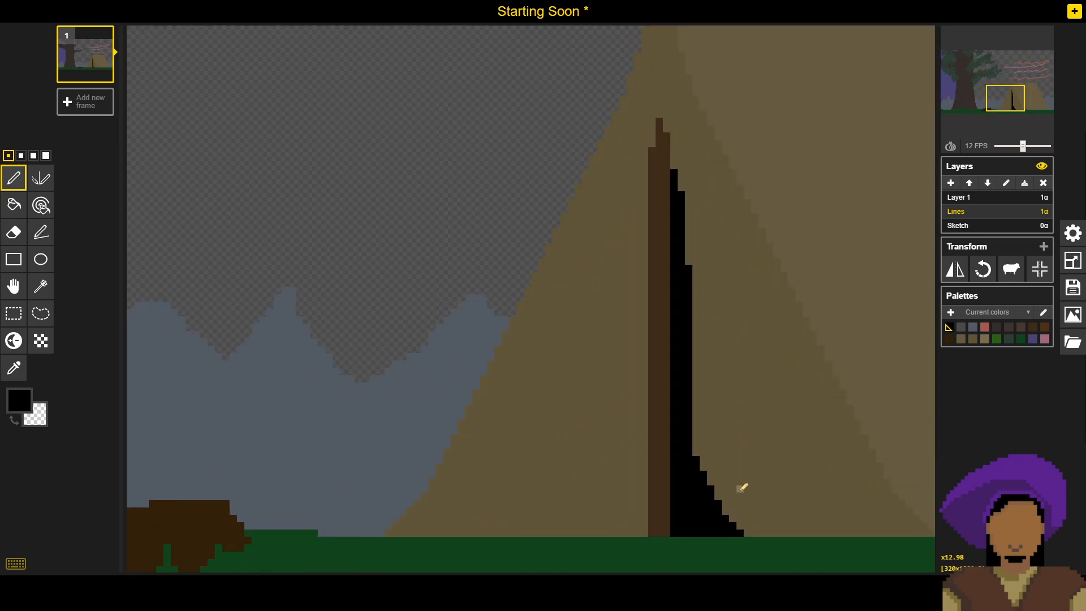
pyautogui.scroll(3, 741, 488)
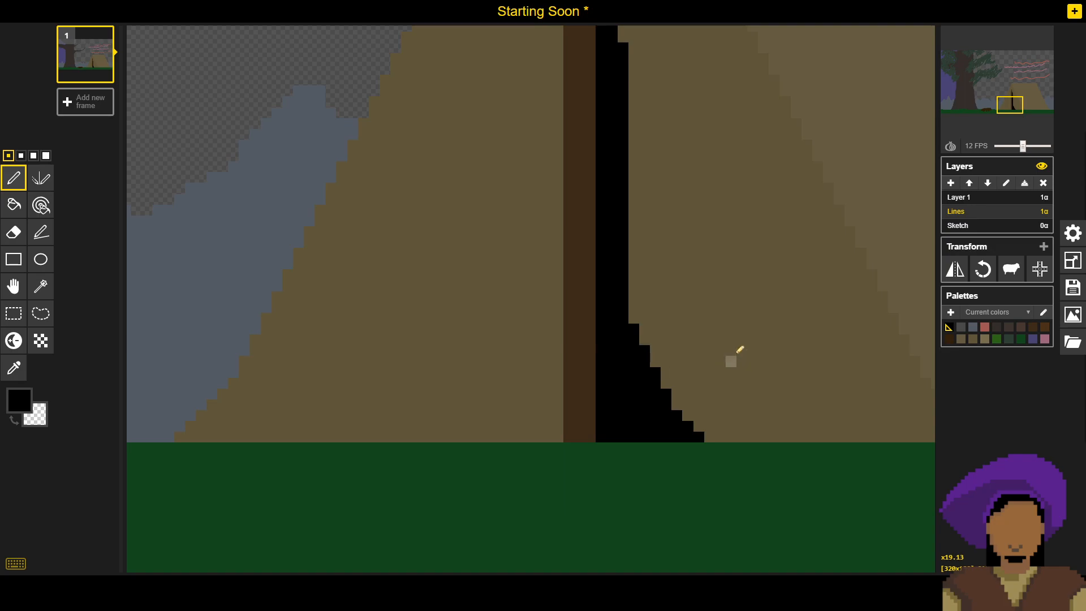
pyautogui.keyDown('alt'); pyautogui.click(733, 339); pyautogui.keyUp('alt')
pyautogui.moveTo(666, 322)
pyautogui.mouseDown()
pyautogui.moveTo(669, 419)
pyautogui.moveTo(679, 434)
pyautogui.moveTo(702, 437)
pyautogui.moveTo(686, 415)
pyautogui.mouseUp()
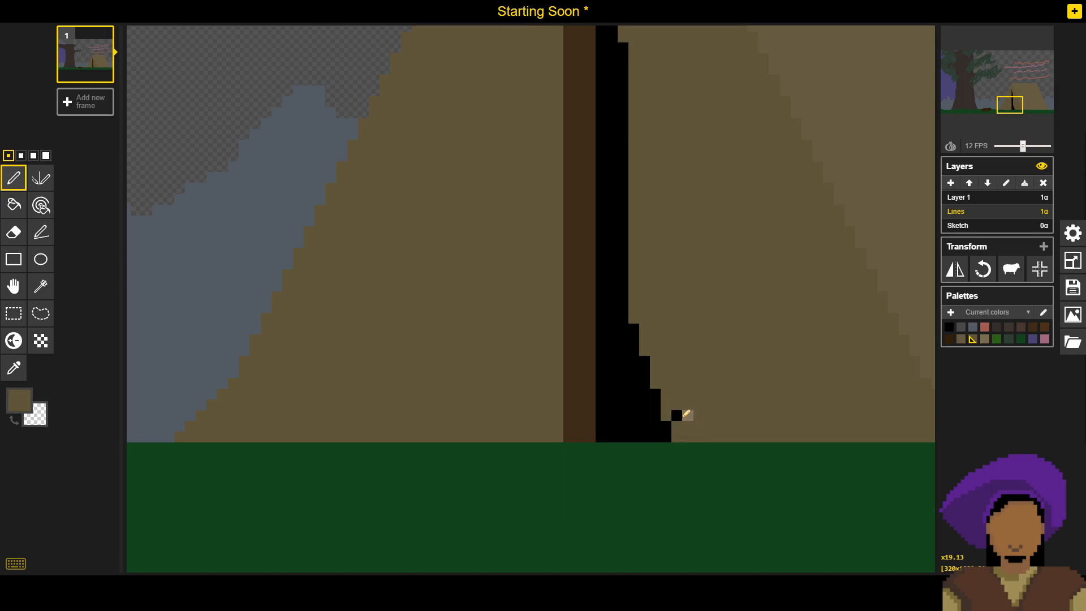
pyautogui.click(677, 415)
# - Shorten the upper ends of the opening's second and third black columns by about five and six pixels using the tent front's brown
pyautogui.scroll(-3, 699, 385)
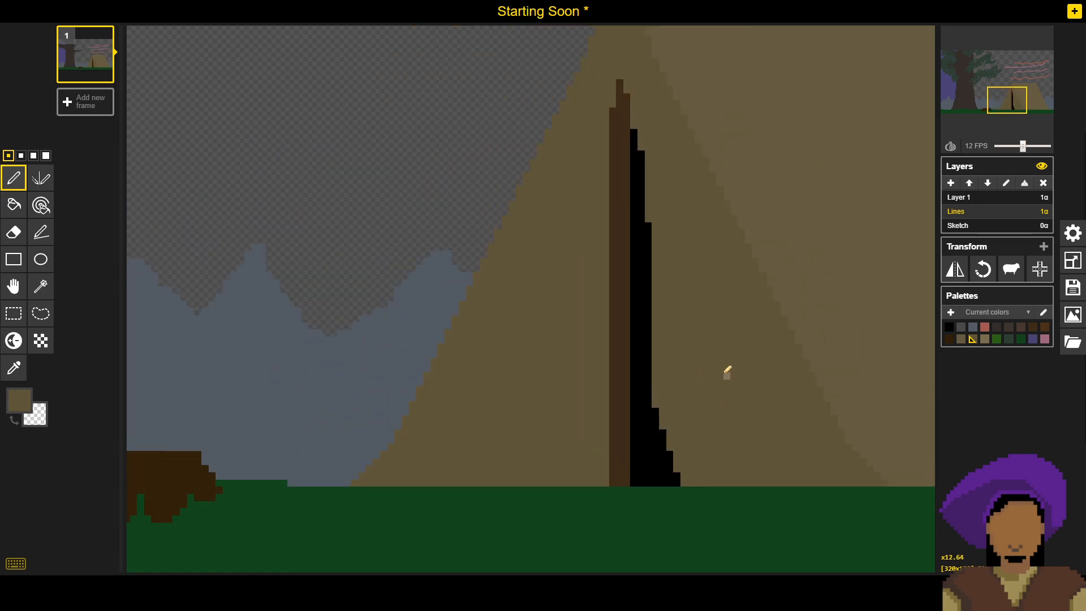
pyautogui.scroll(-2, 728, 371)
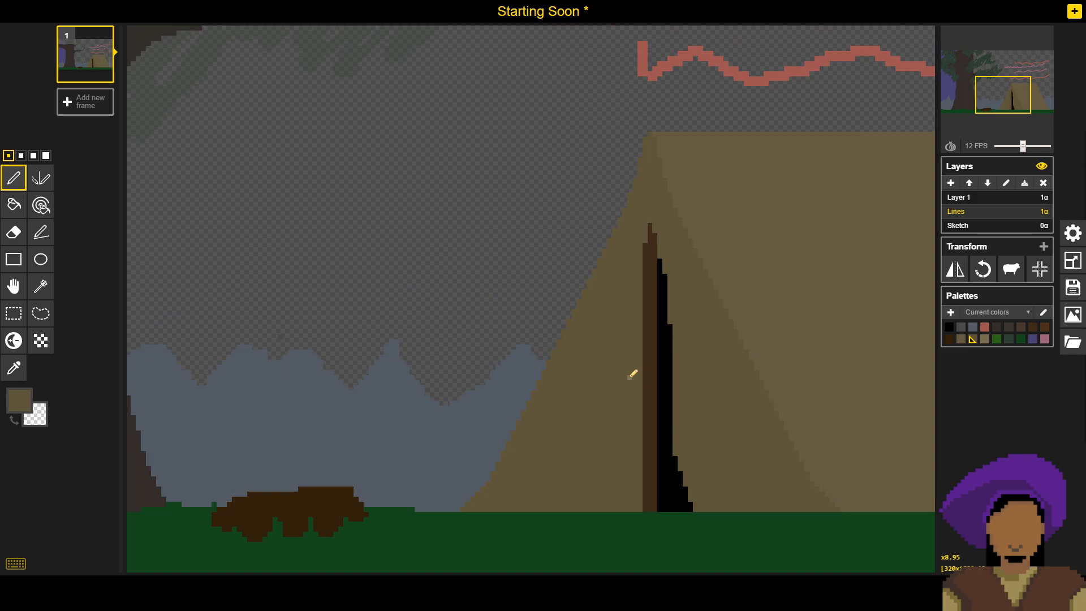
pyautogui.scroll(5, 713, 349)
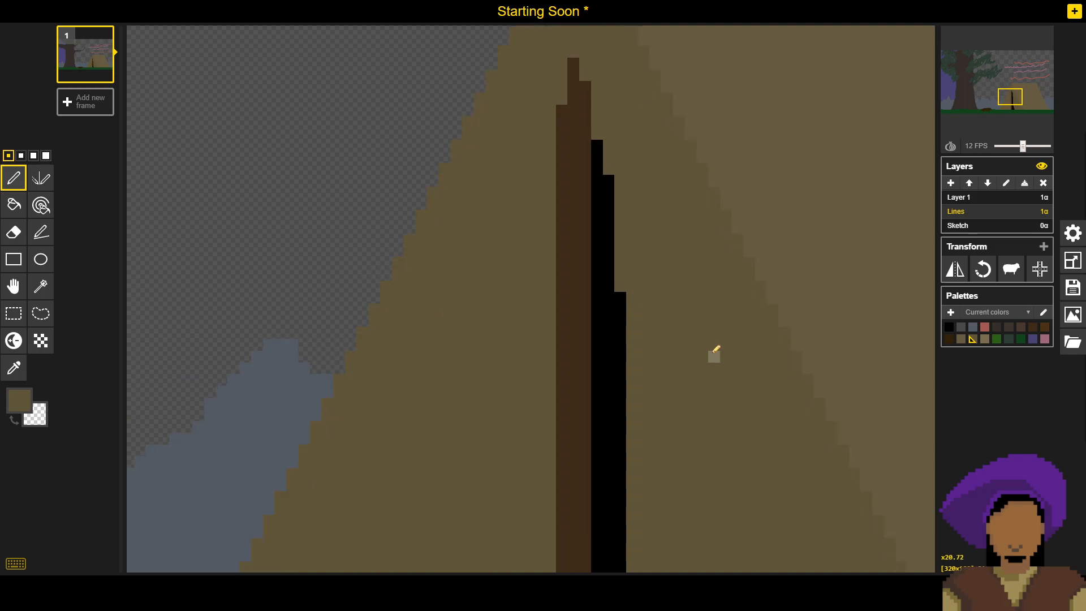
pyautogui.scroll(1, 714, 355)
pyautogui.moveTo(628, 308)
pyautogui.mouseDown()
pyautogui.moveTo(618, 356)
pyautogui.moveTo(620, 302)
pyautogui.mouseUp()
pyautogui.click(618, 297)
pyautogui.moveTo(607, 207); pyautogui.dragTo(604, 163)
# - Try a black outline beside and above the pole's tip, and undo it
pyautogui.scroll(-5, 603, 164)
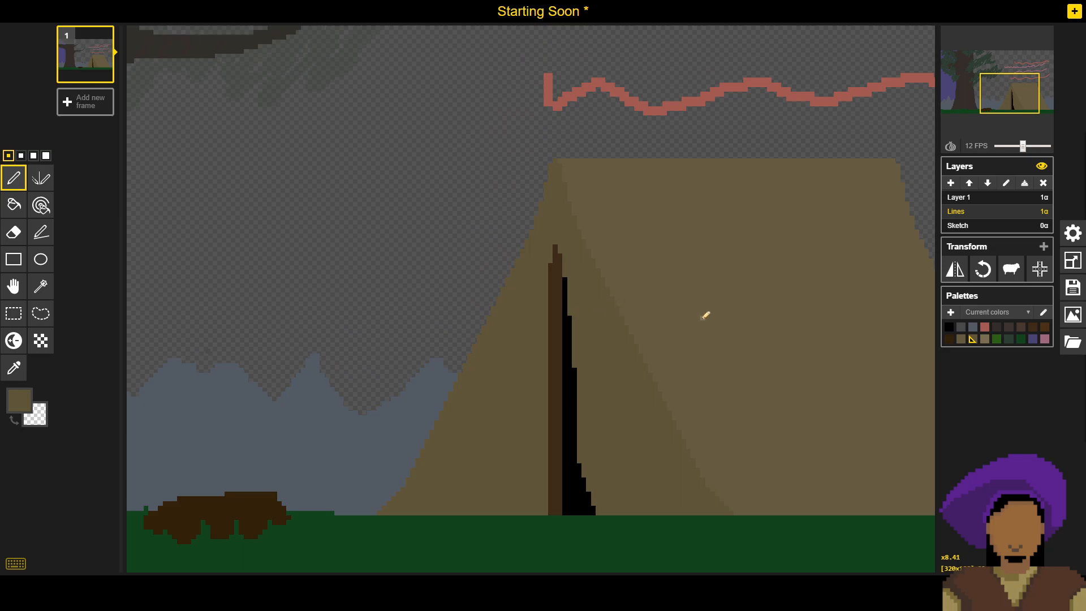
pyautogui.scroll(-2, 572, 341)
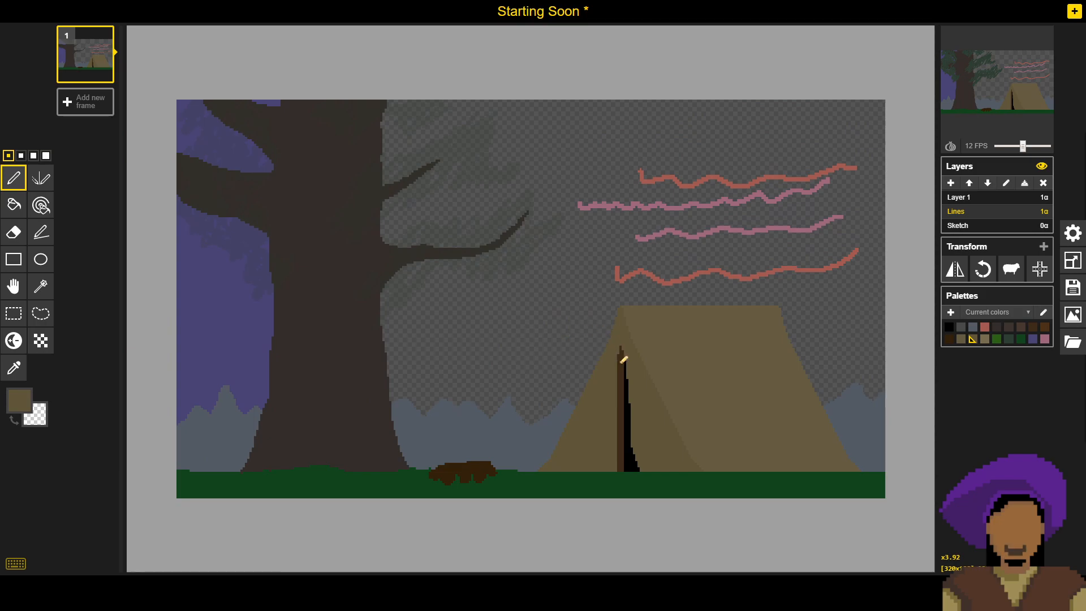
pyautogui.scroll(5, 624, 359)
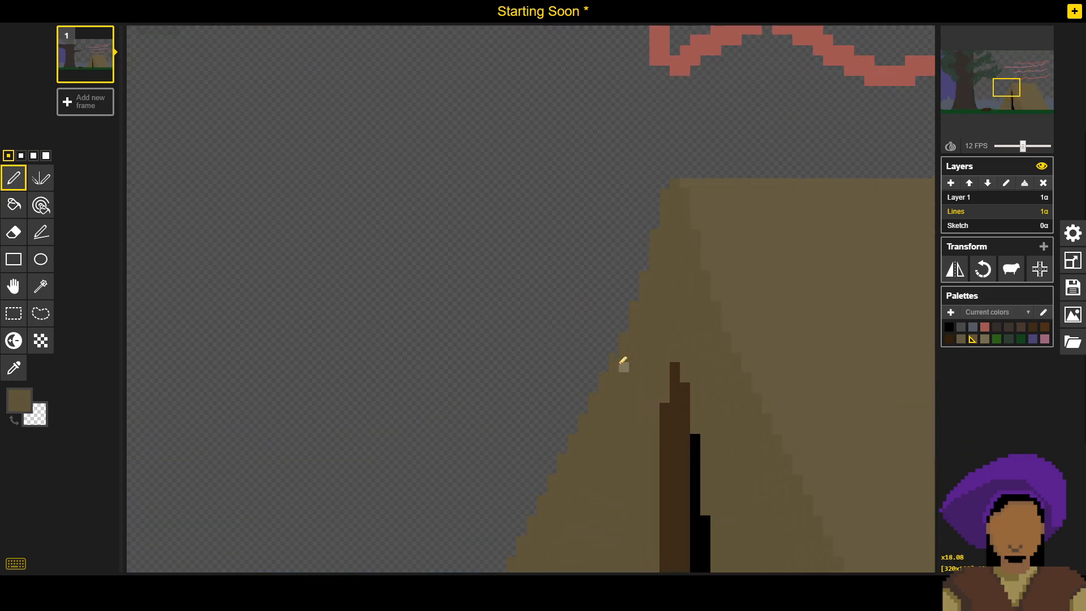
pyautogui.scroll(1, 651, 385)
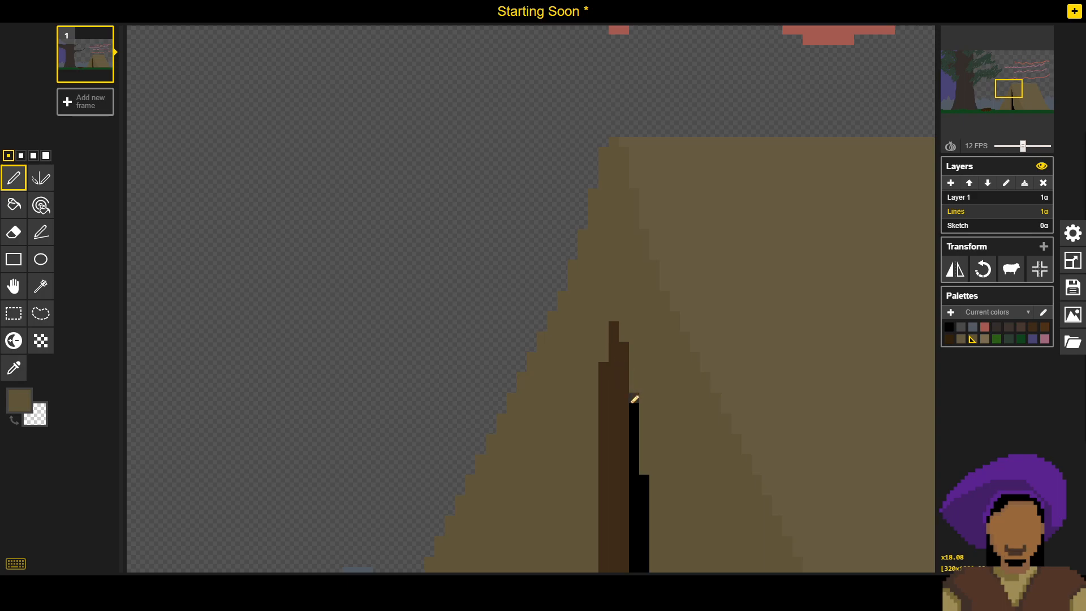
pyautogui.keyDown('alt'); pyautogui.click(637, 398); pyautogui.keyUp('alt')
pyautogui.moveTo(601, 354); pyautogui.dragTo(604, 327)
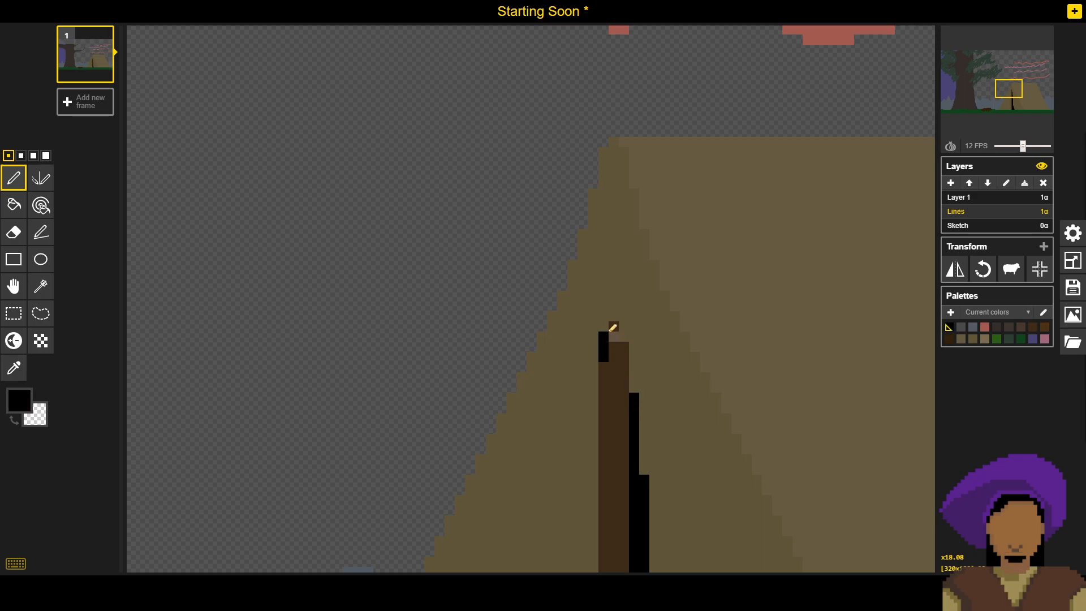
pyautogui.click(616, 317)
pyautogui.scroll(-6, 632, 336)
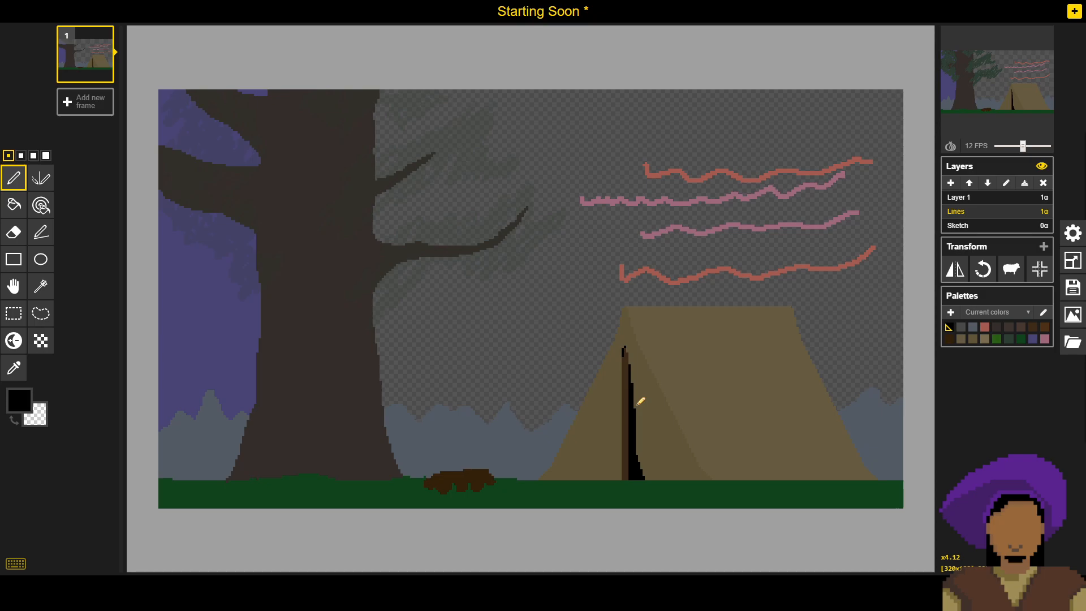
pyautogui.scroll(5, 641, 401)
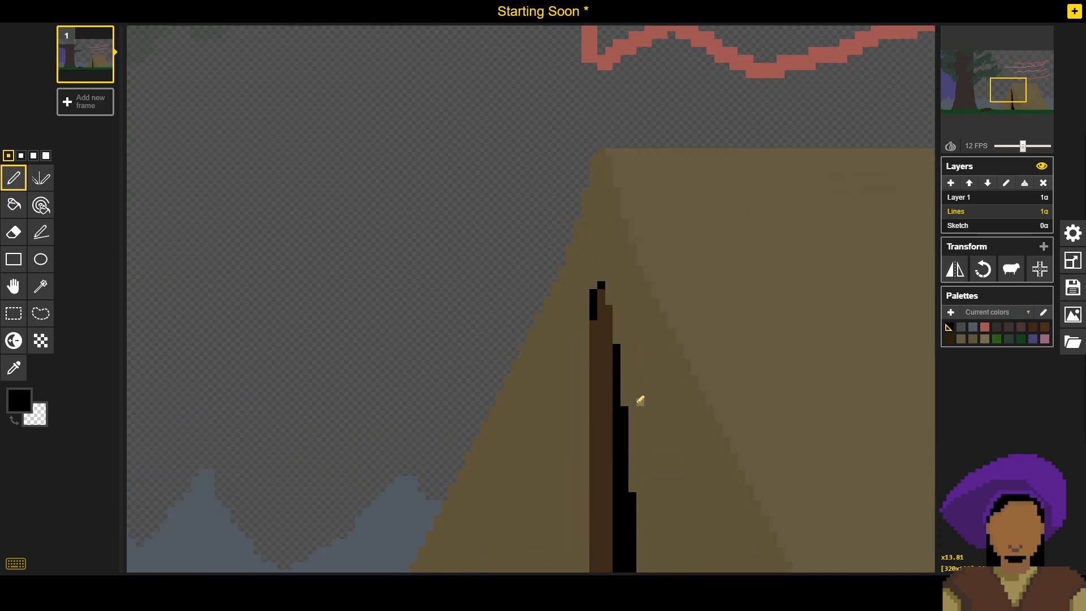
pyautogui.hotkey('ctrl', 'z')
pyautogui.hotkey('ctrl', 'z')
pyautogui.hotkey('ctrl', 'z')
pyautogui.hotkey('ctrl', 'z')
# - Save the sprite file with the slimmed tent opening
pyautogui.click(1073, 287)
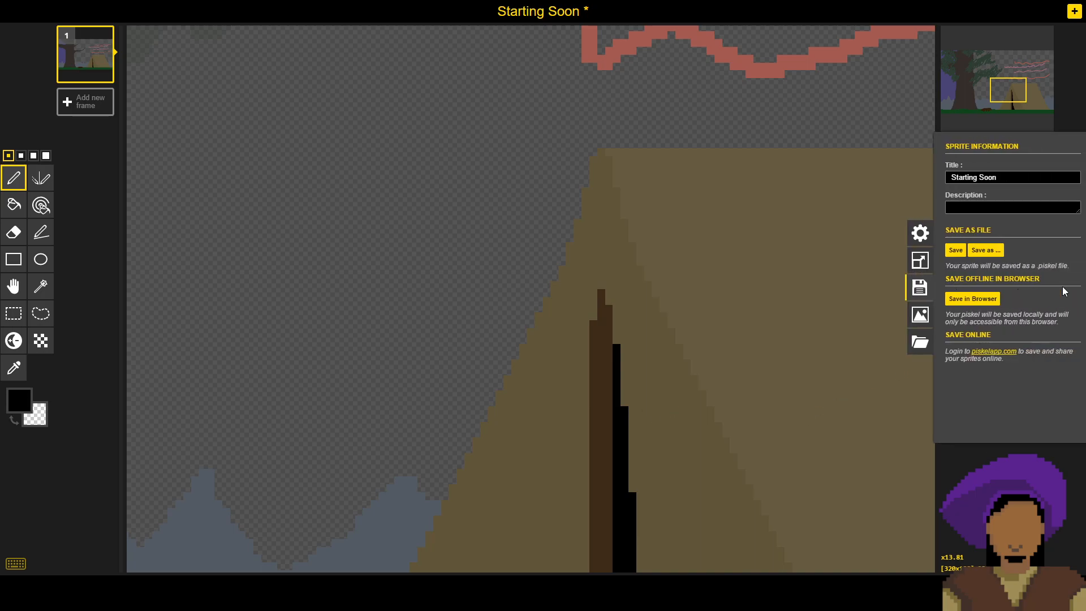
pyautogui.click(952, 250)
pyautogui.scroll(-3, 836, 308)
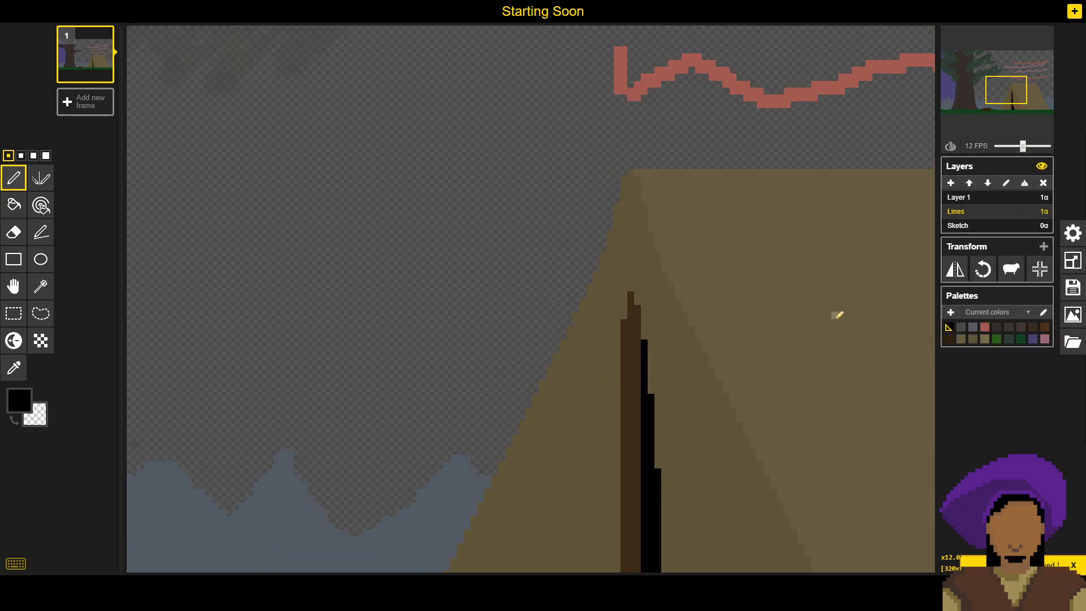
# - Darken the tent front's brown to #4d432d and draw a one-pixel seam about 17 pixels tall from the pole's tip to the tent's peak
pyautogui.scroll(-3, 785, 306)
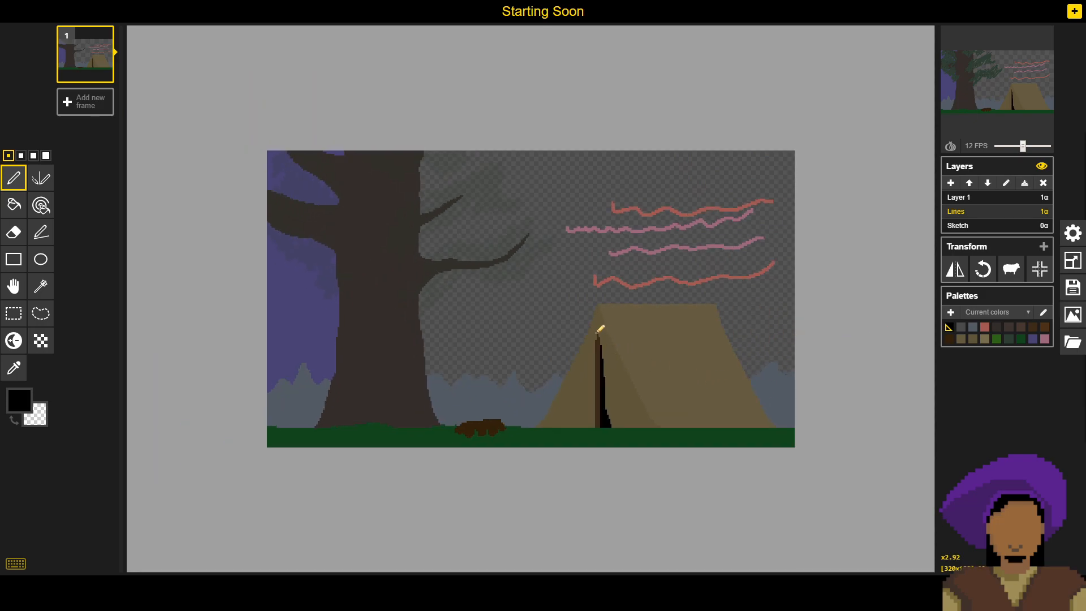
pyautogui.scroll(6, 601, 329)
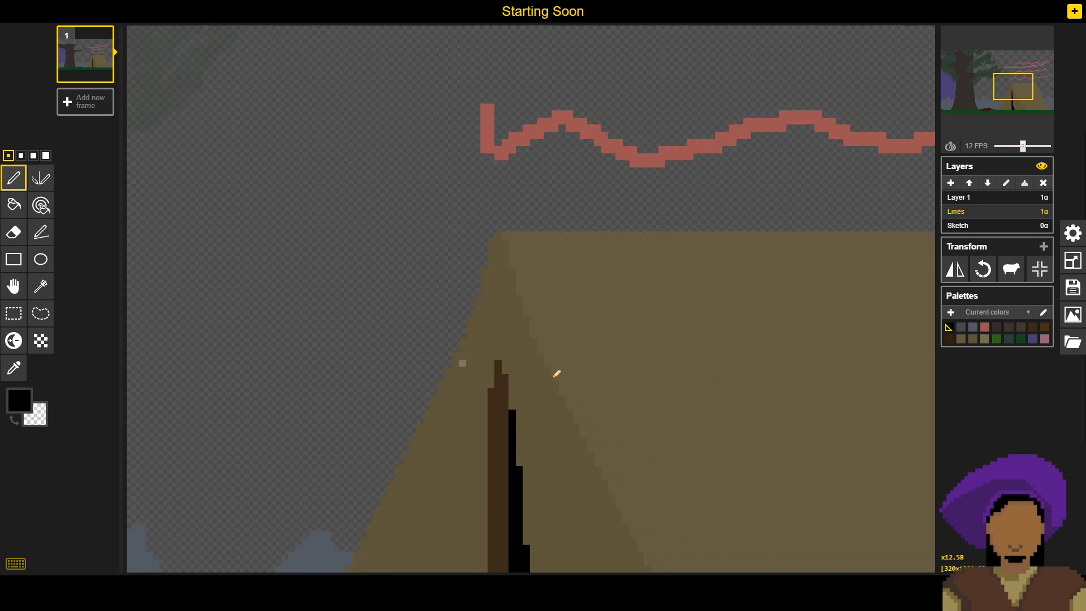
pyautogui.moveTo(553, 377); pyautogui.dragTo(575, 353)
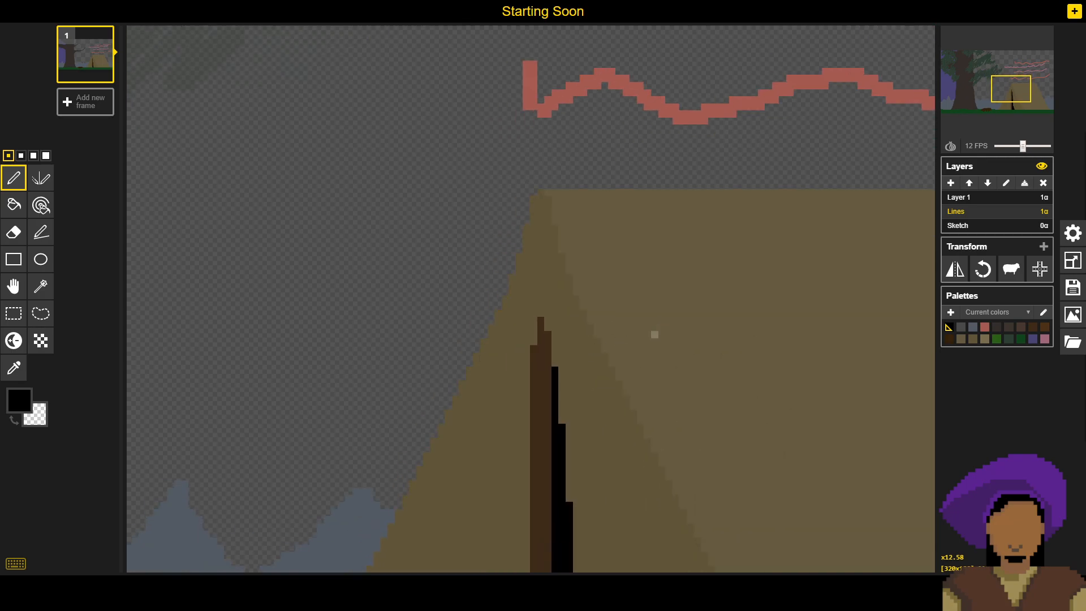
pyautogui.moveTo(585, 455); pyautogui.dragTo(614, 470)
pyautogui.keyDown('alt'); pyautogui.click(626, 527); pyautogui.keyUp('alt')
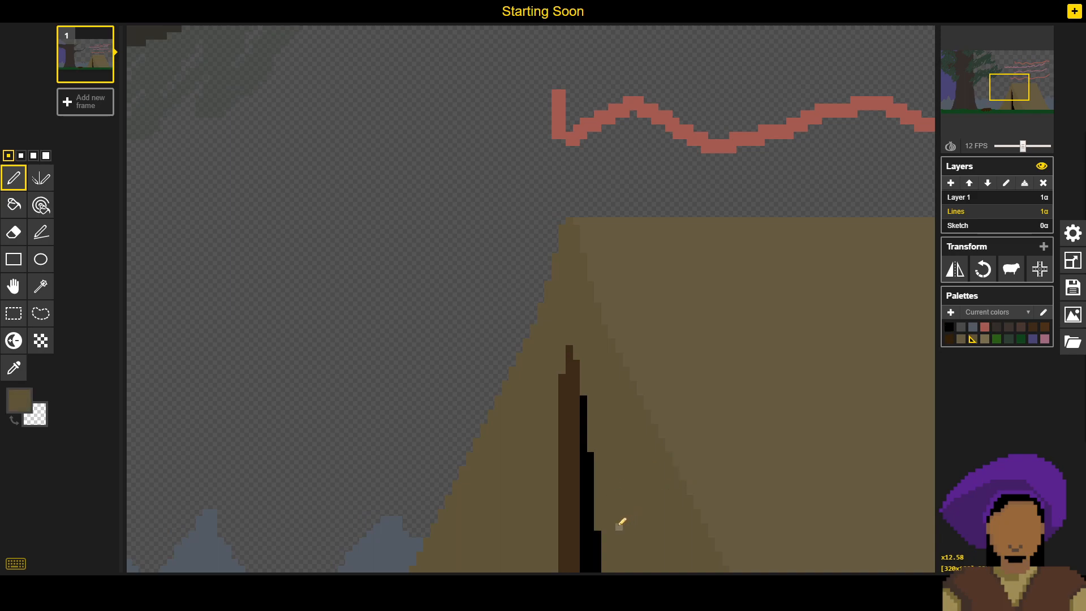
pyautogui.click(20, 401)
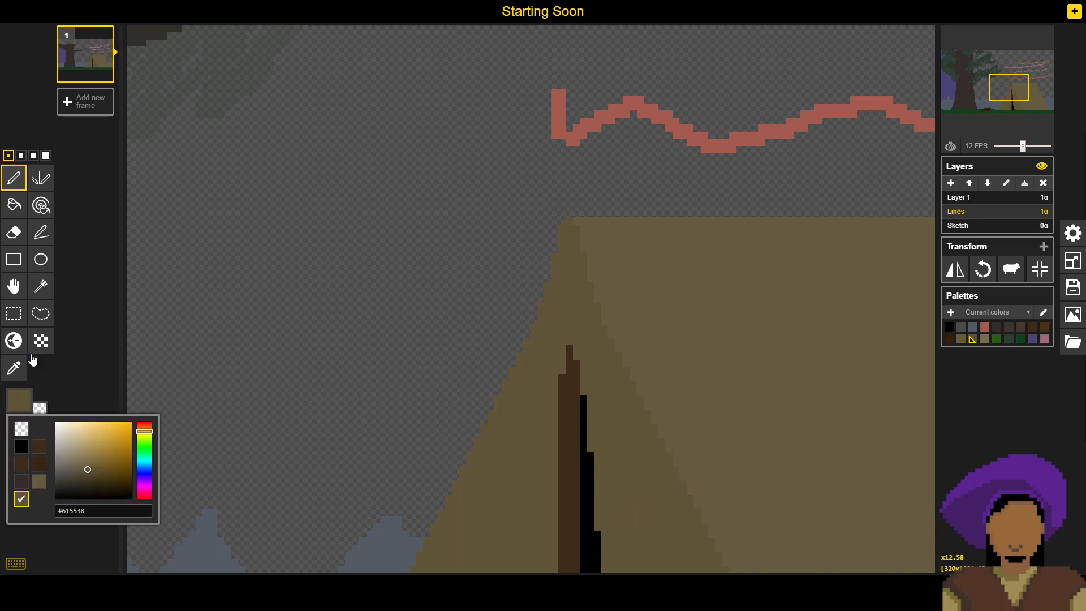
pyautogui.click(88, 476)
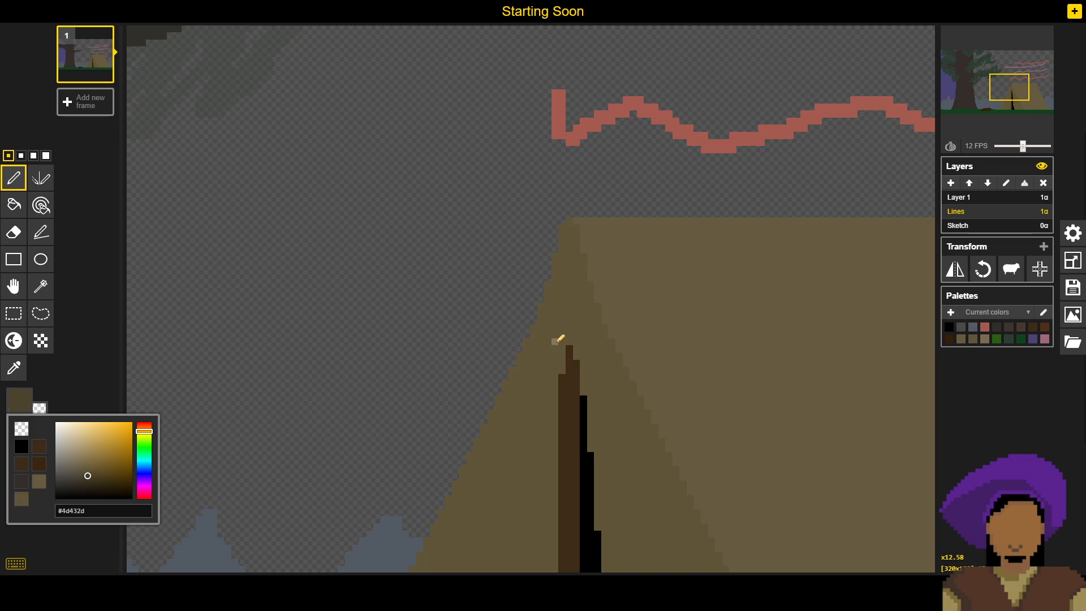
pyautogui.moveTo(571, 335); pyautogui.dragTo(570, 225)
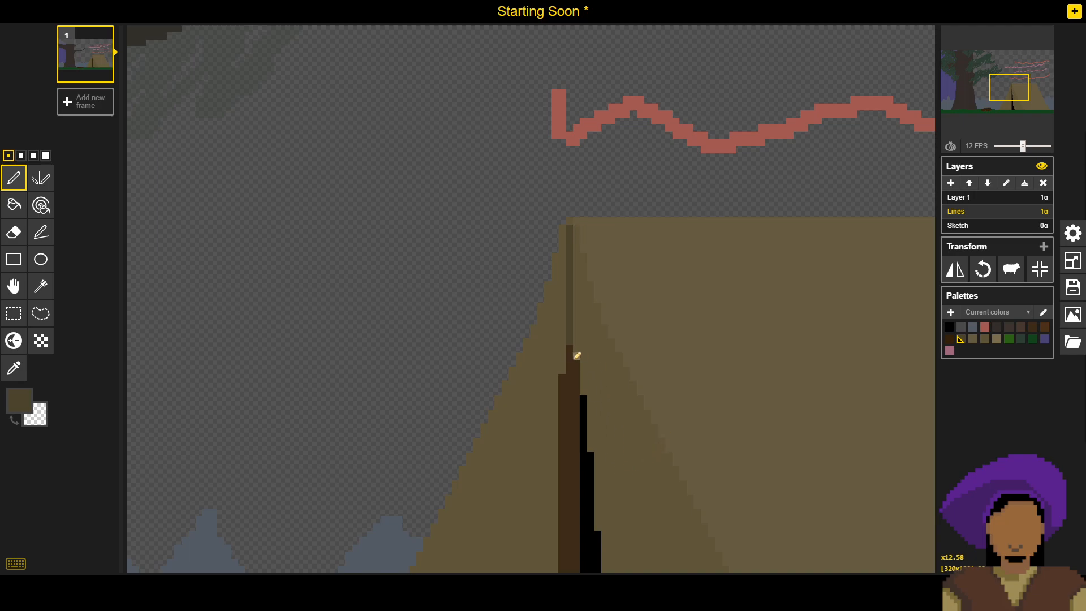
# - Outline the pole's left side one pixel wide with the same dark brown, stepping down beside the tip and running straight to the ground
pyautogui.click(564, 370)
pyautogui.click(564, 363)
pyautogui.click(565, 357)
pyautogui.scroll(-1, 592, 316)
pyautogui.scroll(-1, 585, 333)
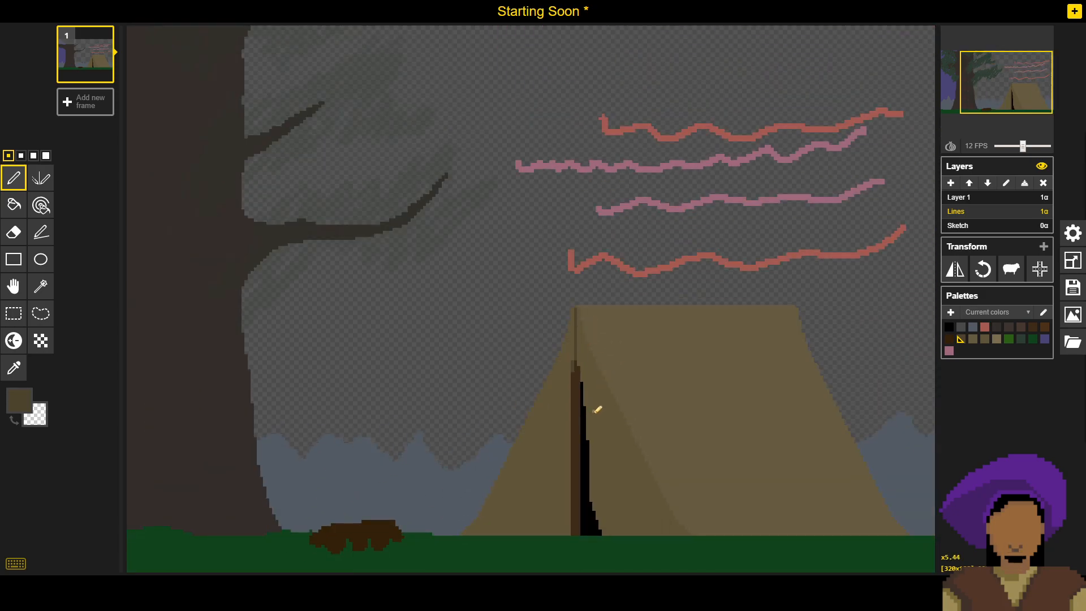
pyautogui.scroll(3, 577, 426)
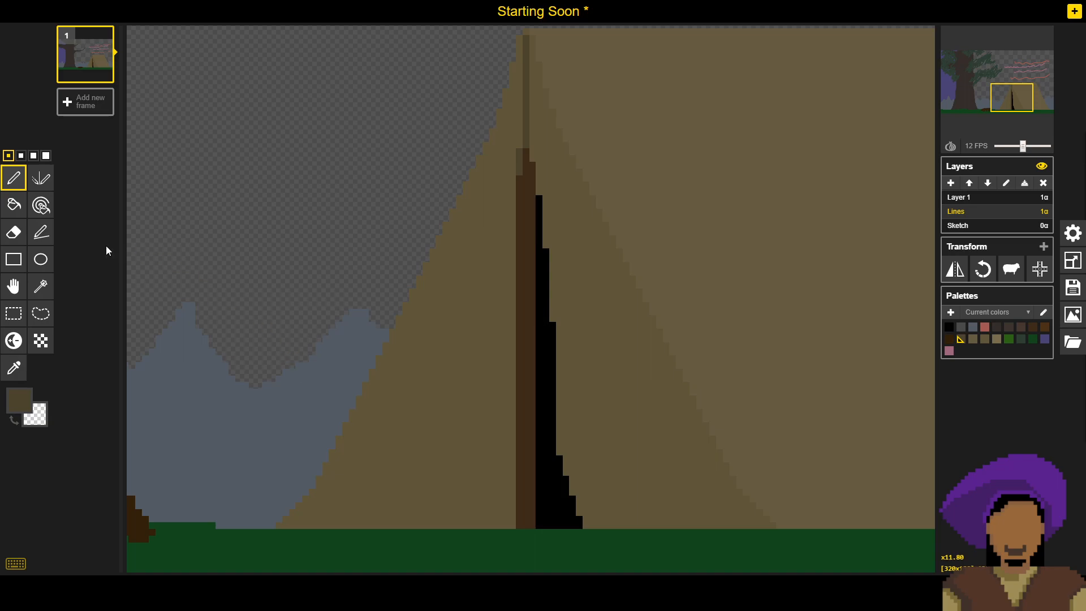
pyautogui.click(37, 247)
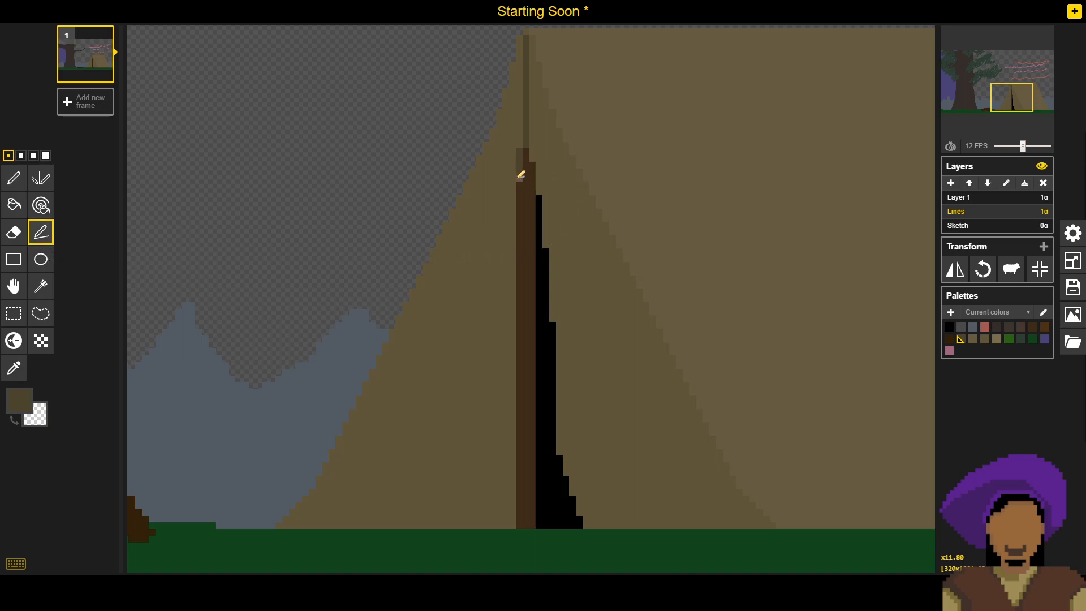
pyautogui.moveTo(515, 177); pyautogui.dragTo(513, 524)
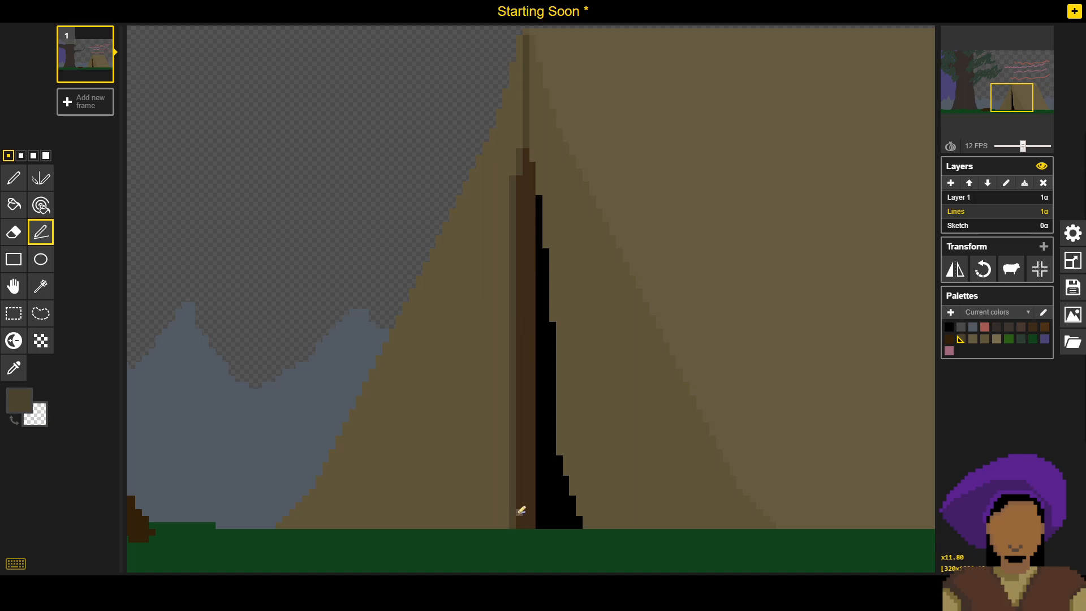
# - Examine the tent's seam, pole outline and dark opening up close and within the whole scene
pyautogui.scroll(-3, 521, 510)
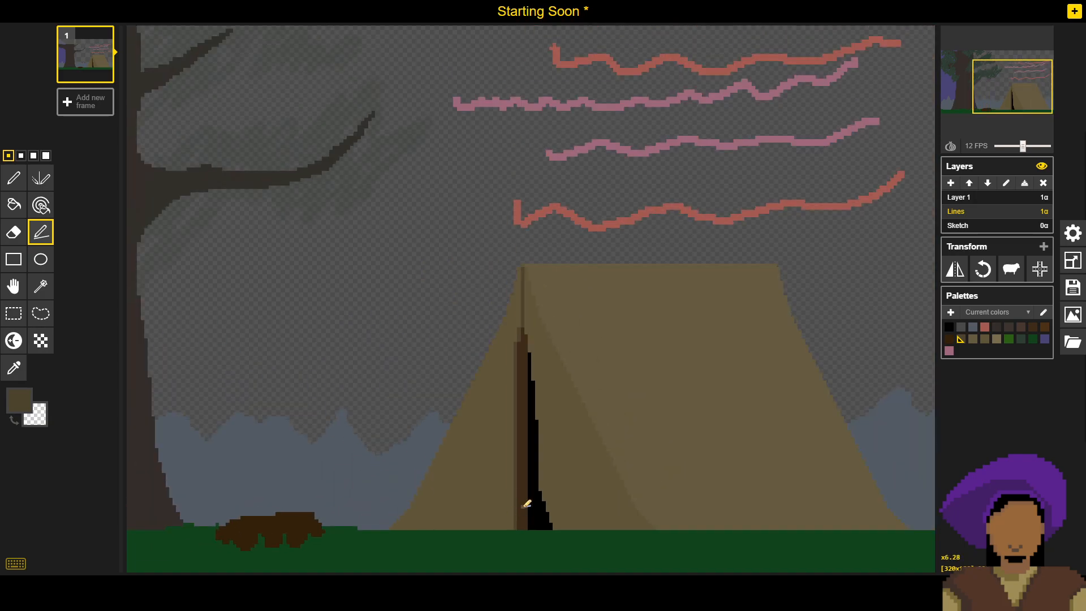
pyautogui.scroll(-2, 623, 438)
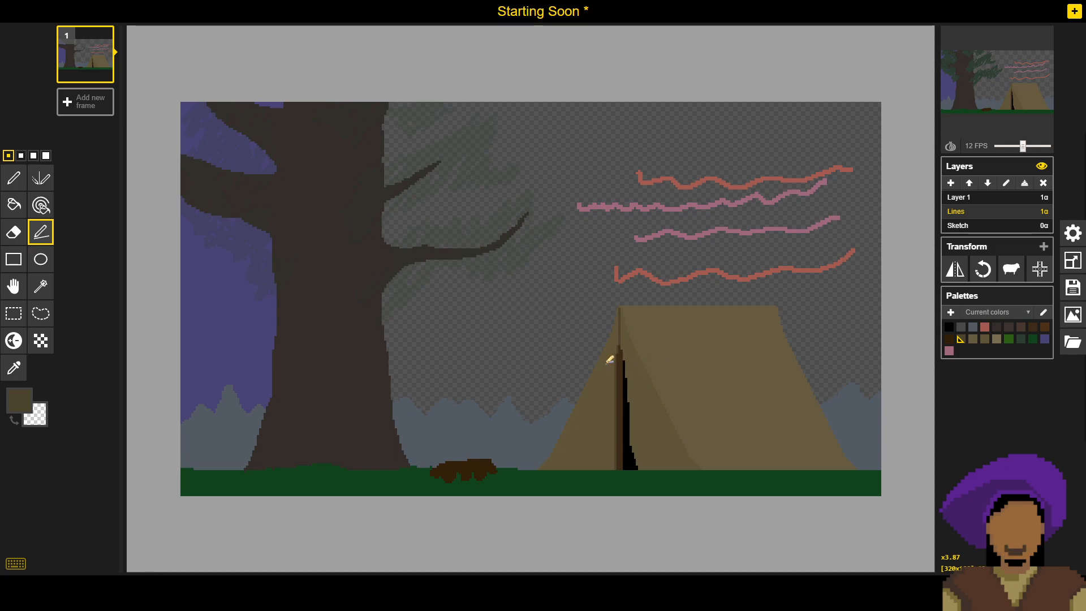
pyautogui.scroll(3, 638, 345)
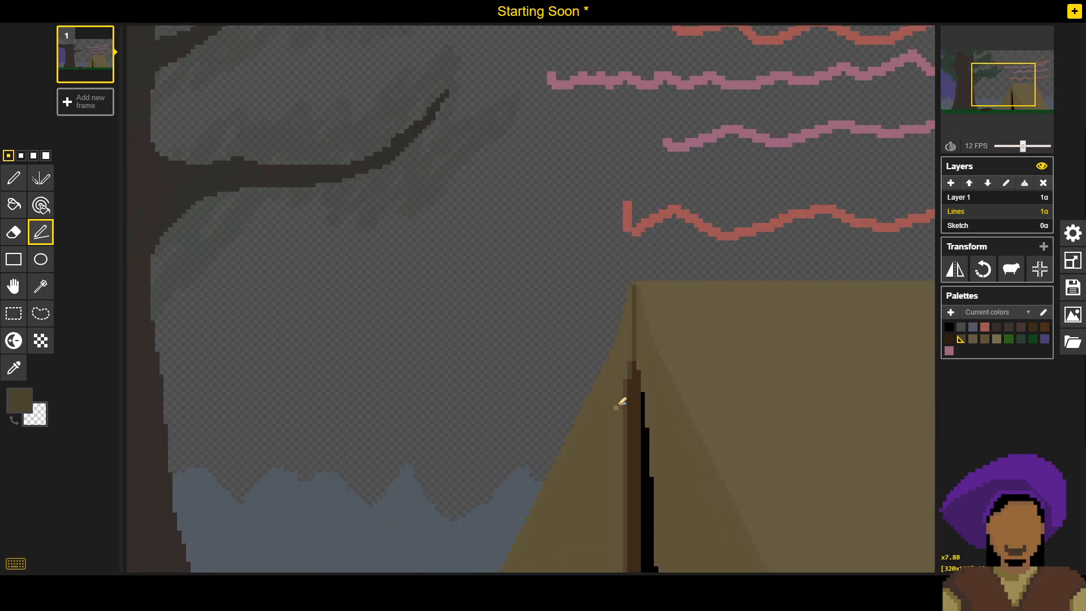
pyautogui.scroll(-2, 594, 336)
pyautogui.scroll(3, 613, 315)
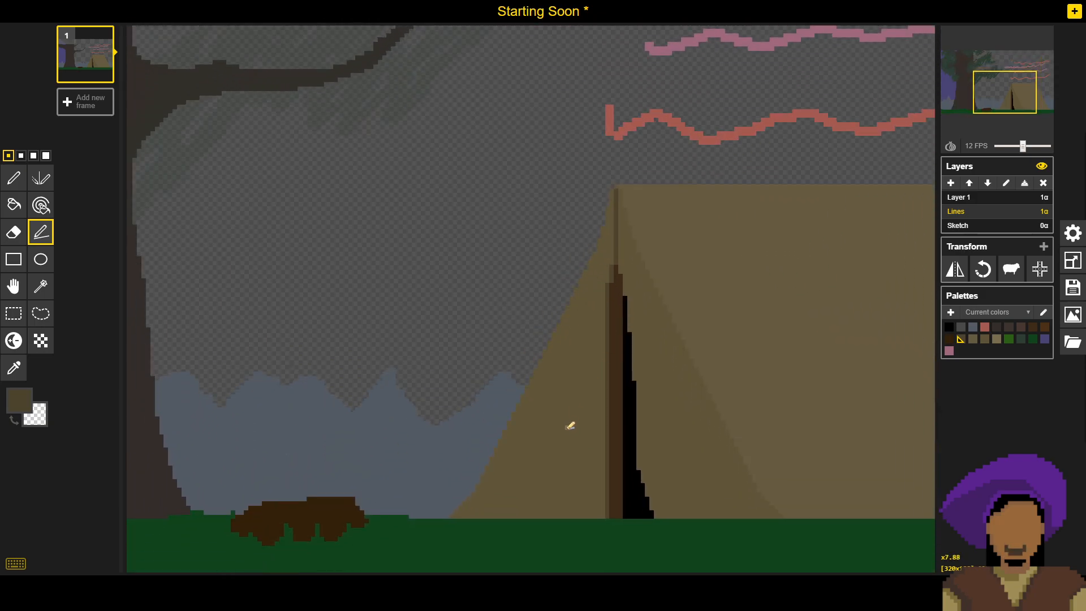
pyautogui.scroll(-2, 566, 433)
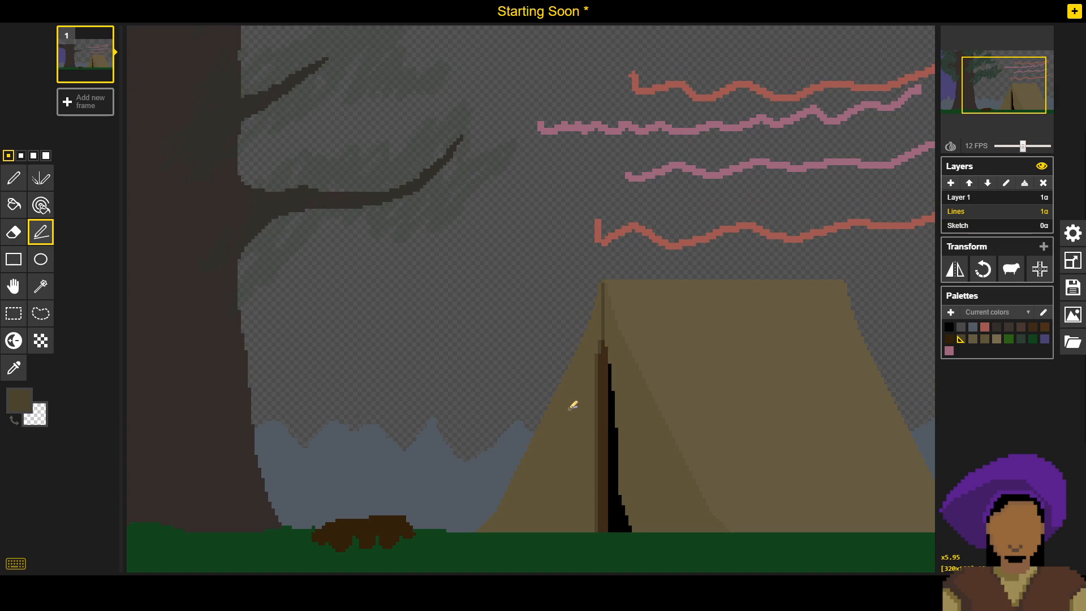
pyautogui.scroll(3, 581, 413)
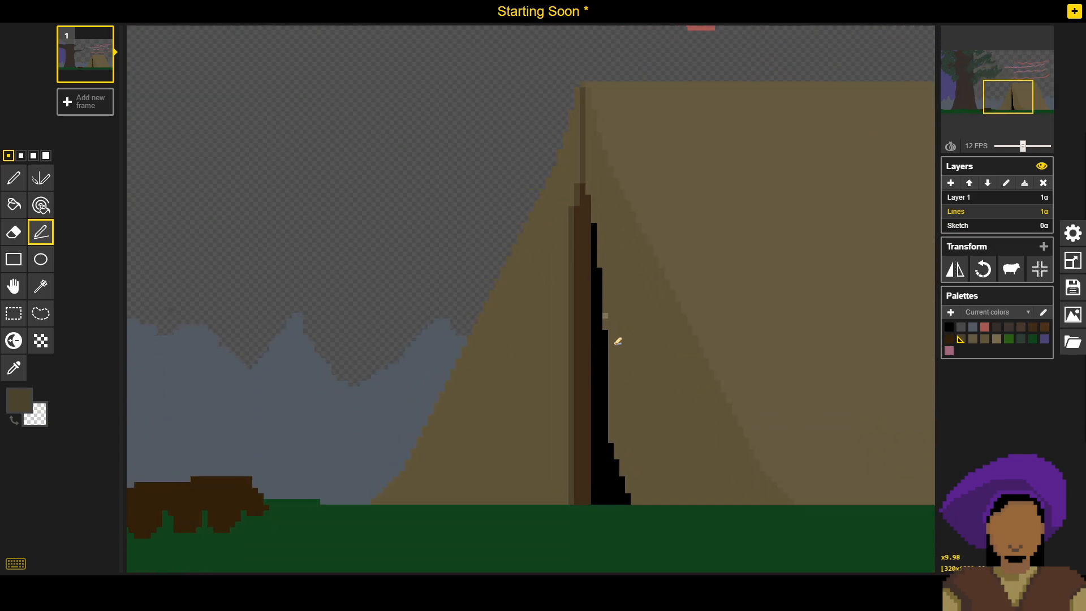
pyautogui.moveTo(615, 344); pyautogui.dragTo(605, 363)
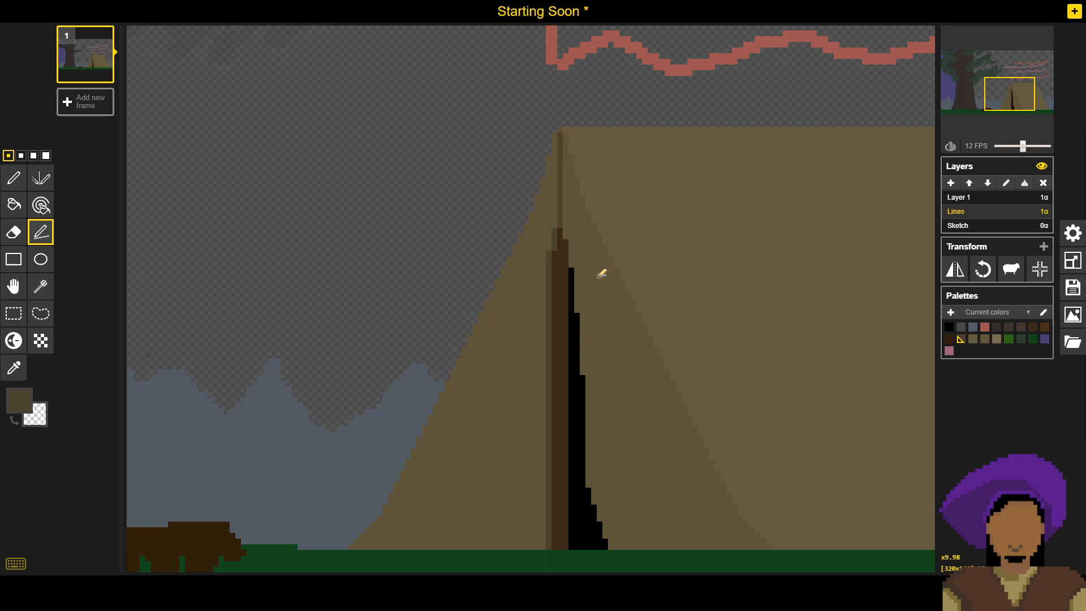
pyautogui.scroll(-1, 619, 235)
pyautogui.scroll(-1, 611, 240)
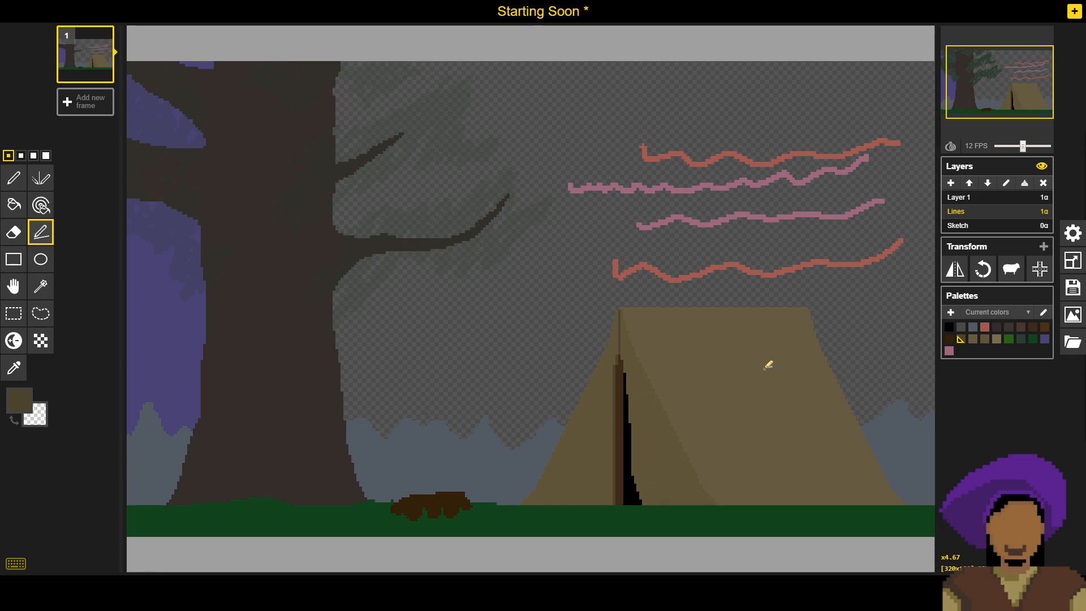
# - Save the sprite file with the new seam and pole outline
pyautogui.click(1073, 288)
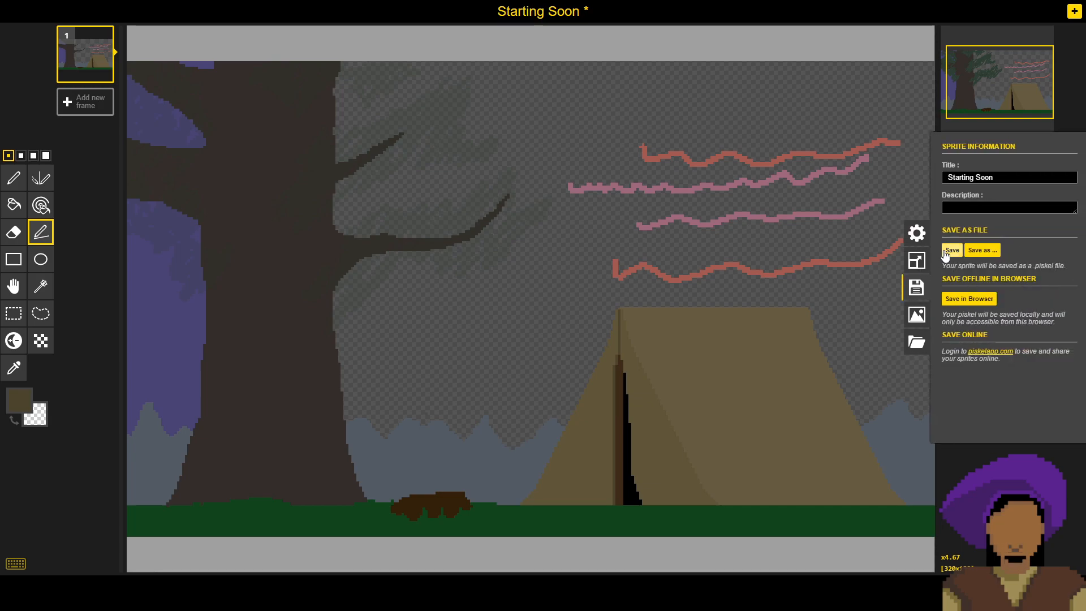
pyautogui.click(961, 249)
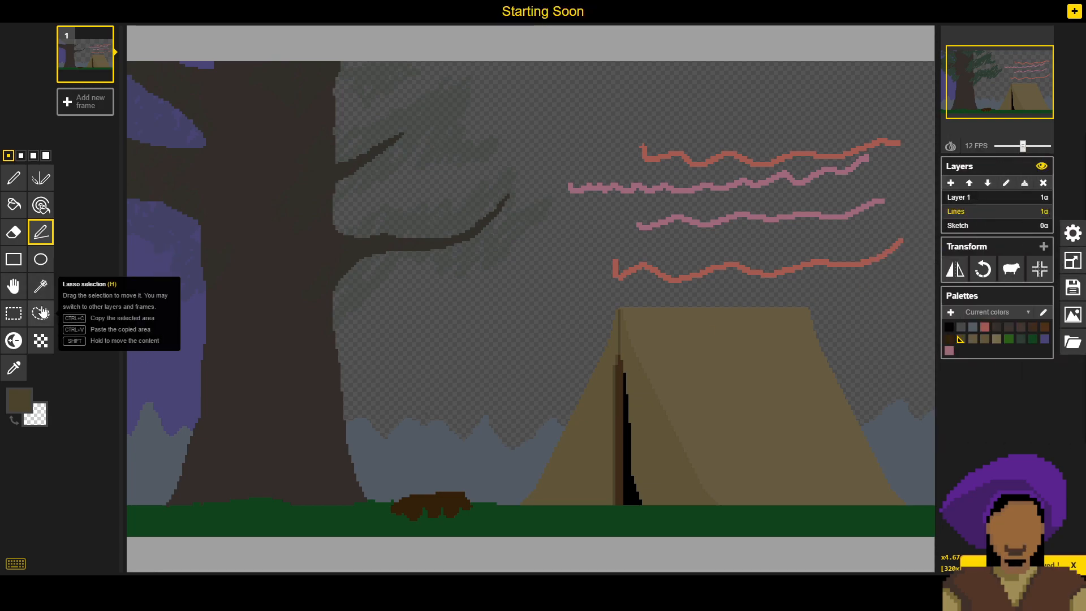
# - Try a one-pixel freehand dithering stroke in dark brown on the tent's side panel, and undo it
pyautogui.click(40, 340)
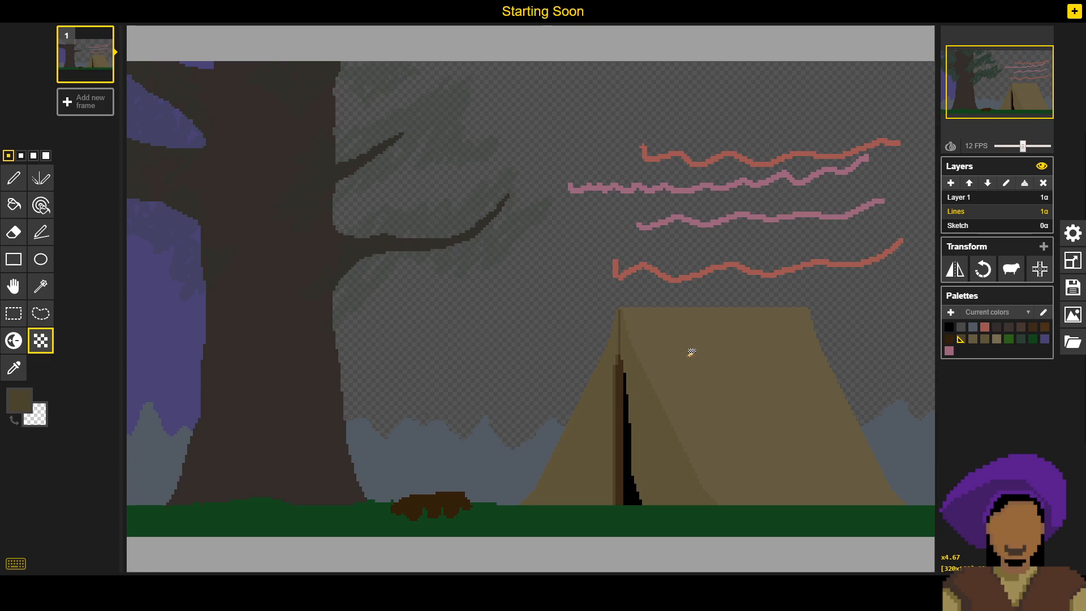
pyautogui.moveTo(691, 352)
pyautogui.mouseDown()
pyautogui.moveTo(711, 413)
pyautogui.moveTo(758, 458)
pyautogui.moveTo(769, 444)
pyautogui.moveTo(738, 360)
pyautogui.moveTo(757, 419)
pyautogui.mouseUp()
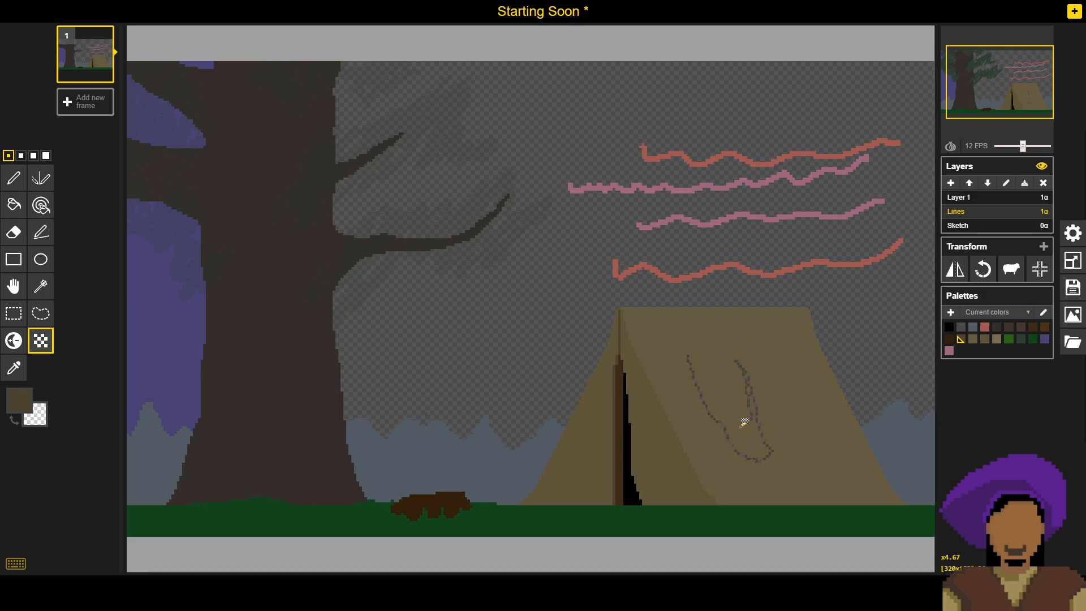
pyautogui.scroll(2, 742, 422)
pyautogui.scroll(2, 742, 423)
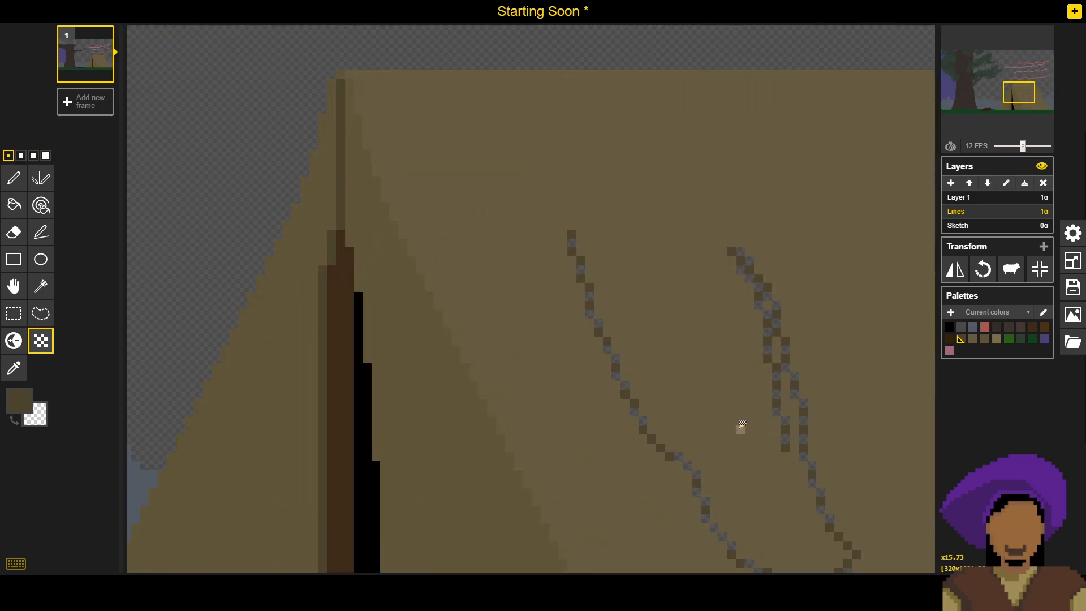
pyautogui.hotkey('ctrl', 'z')
pyautogui.scroll(-1, 741, 427)
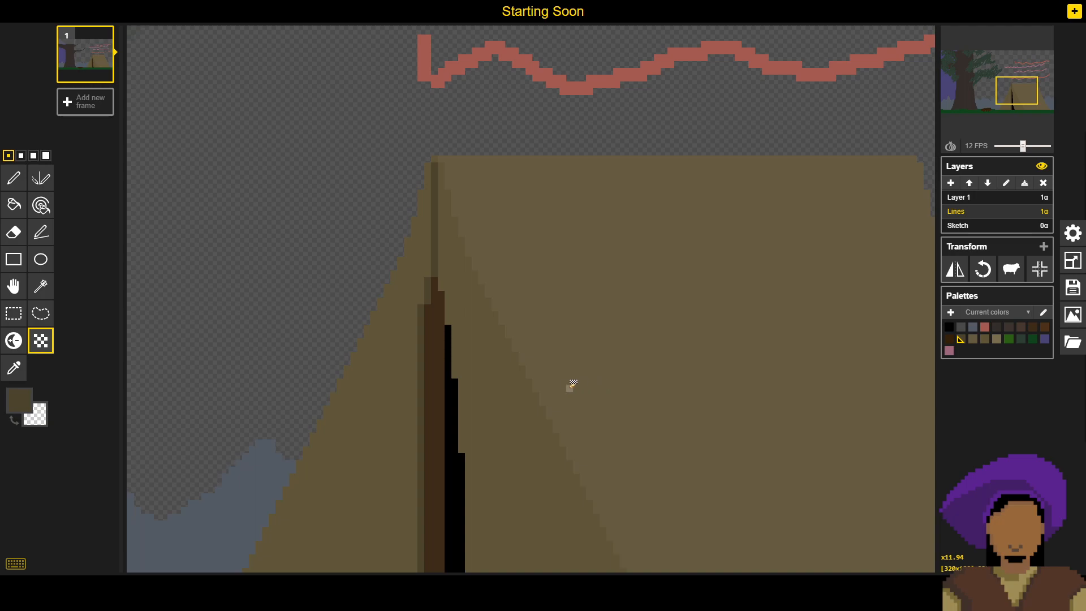
# - Dither a diagonal band beside the tent's front fold with a four-pixel brush, using the side panel's brown as primary and the front's as secondary
pyautogui.press('o')
pyautogui.click(603, 355)
pyautogui.rightClick(486, 456)
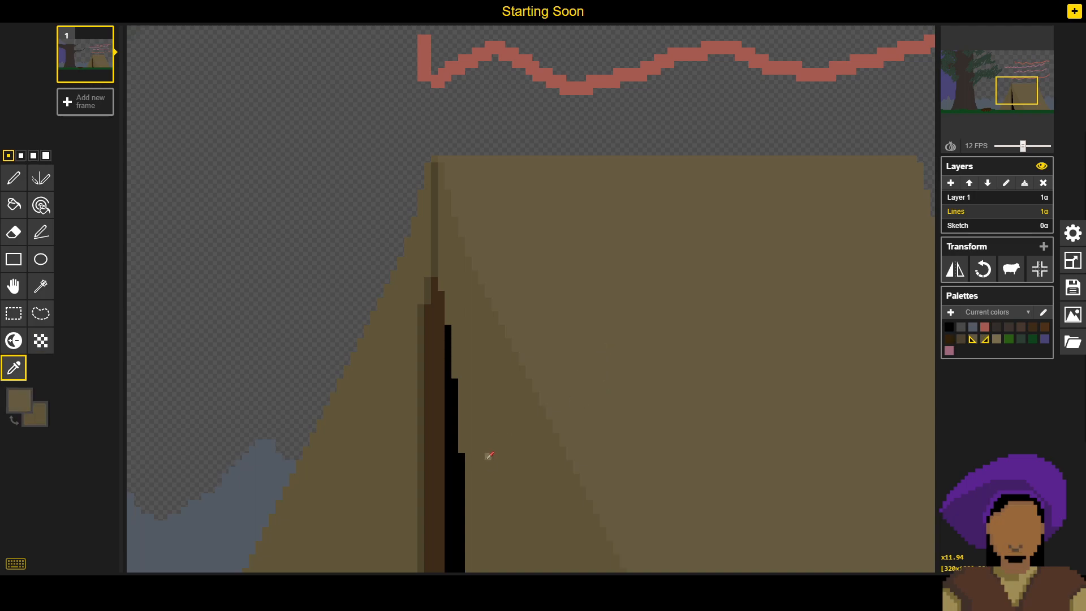
pyautogui.click(44, 350)
pyautogui.click(46, 156)
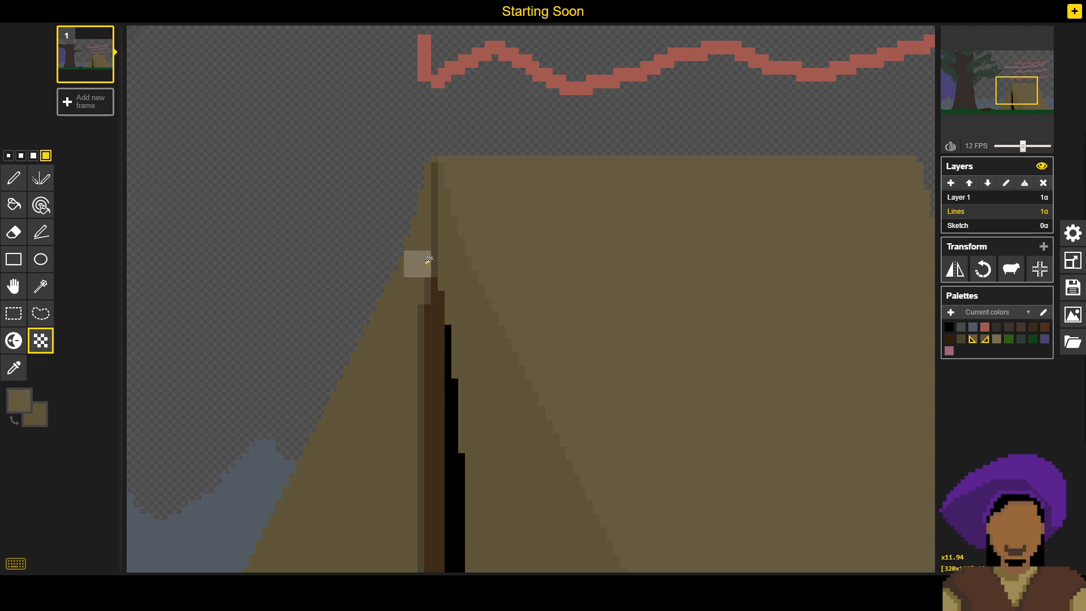
pyautogui.moveTo(494, 246); pyautogui.dragTo(695, 513)
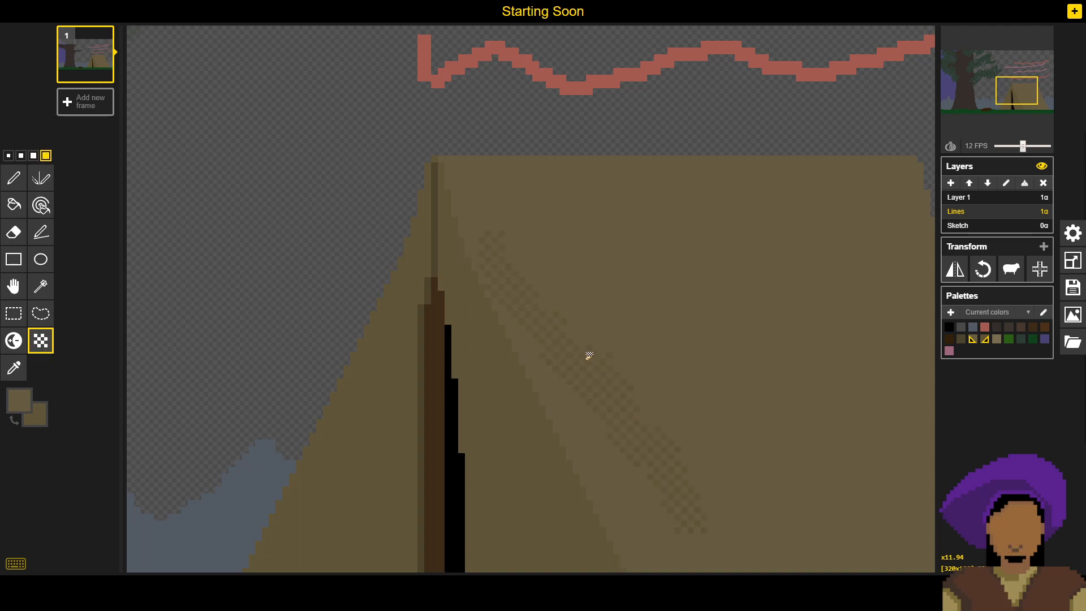
pyautogui.moveTo(514, 243)
pyautogui.mouseDown()
pyautogui.moveTo(591, 348)
pyautogui.moveTo(712, 541)
pyautogui.moveTo(660, 493)
pyautogui.mouseUp()
pyautogui.scroll(-4, 538, 344)
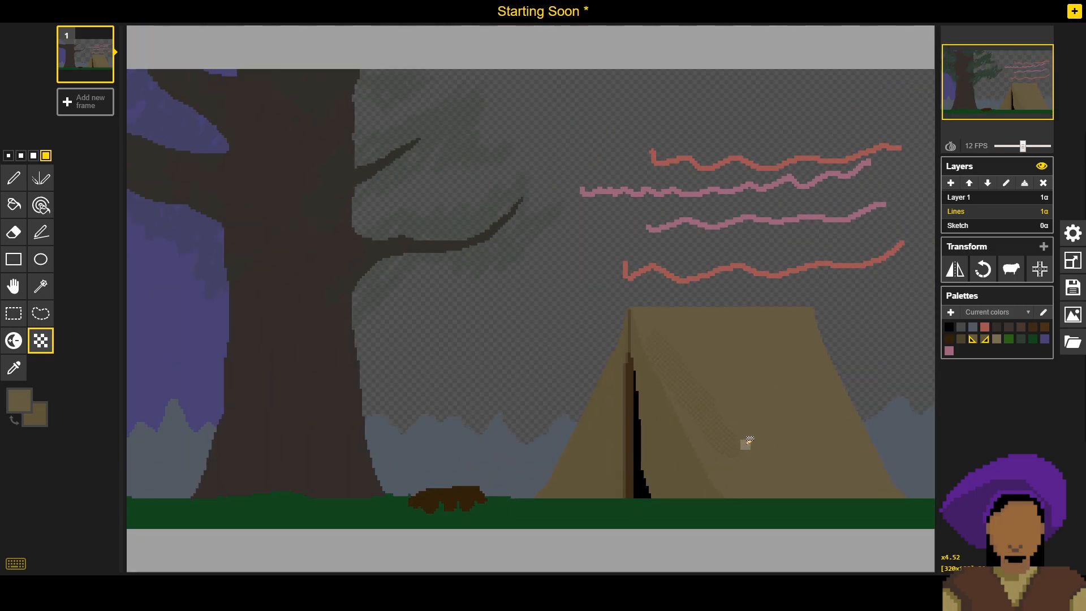
# - Examine the dithered band on the tent's side panel up close and within the whole scene
pyautogui.moveTo(909, 468)
pyautogui.mouseDown()
pyautogui.moveTo(831, 428)
pyautogui.moveTo(792, 429)
pyautogui.mouseUp()
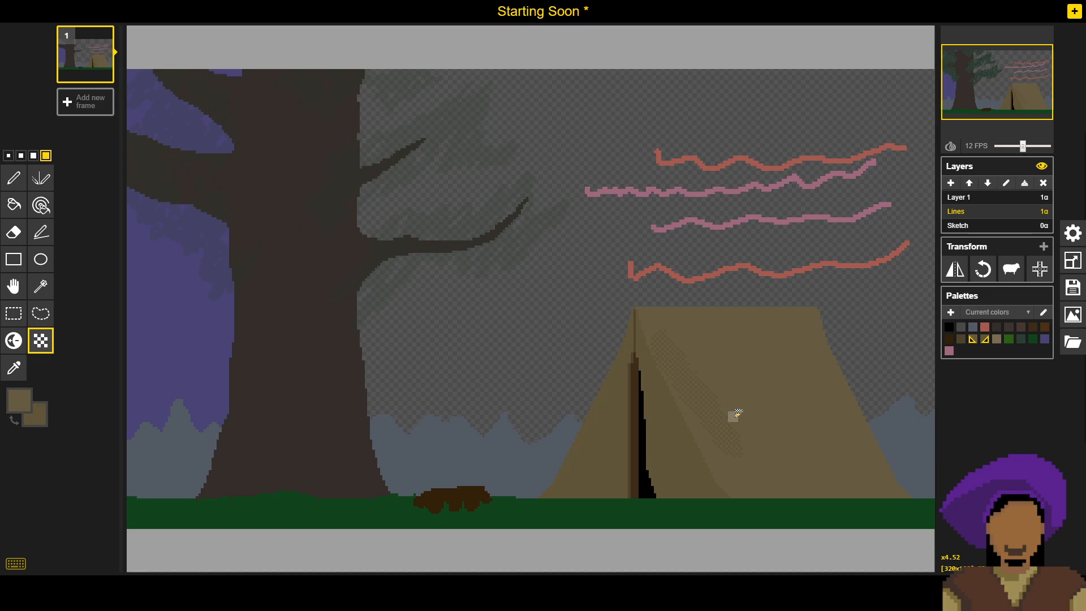
pyautogui.scroll(5, 773, 430)
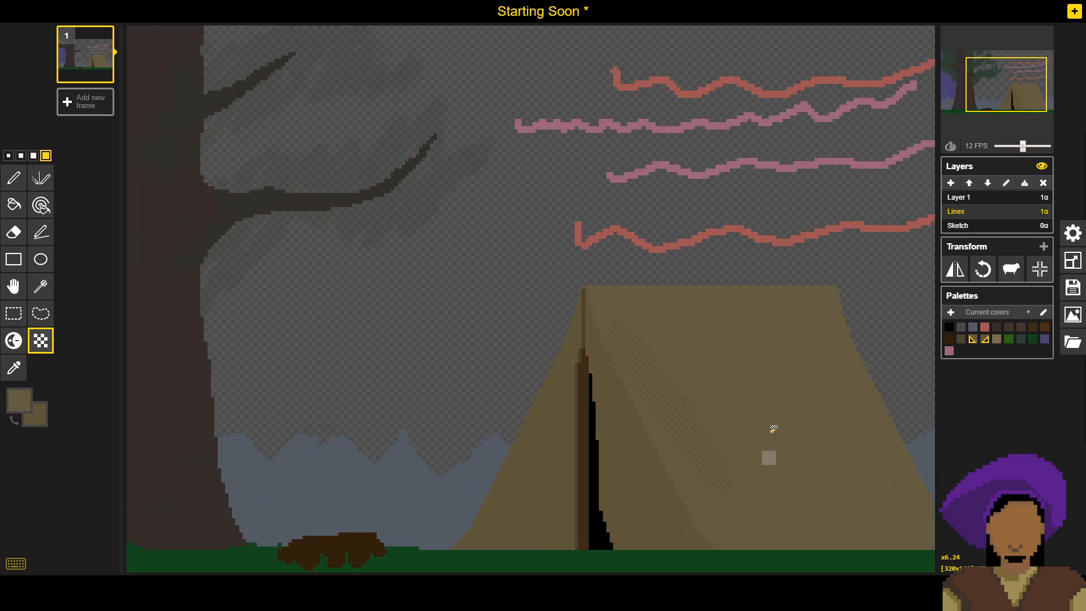
pyautogui.scroll(-5, 735, 375)
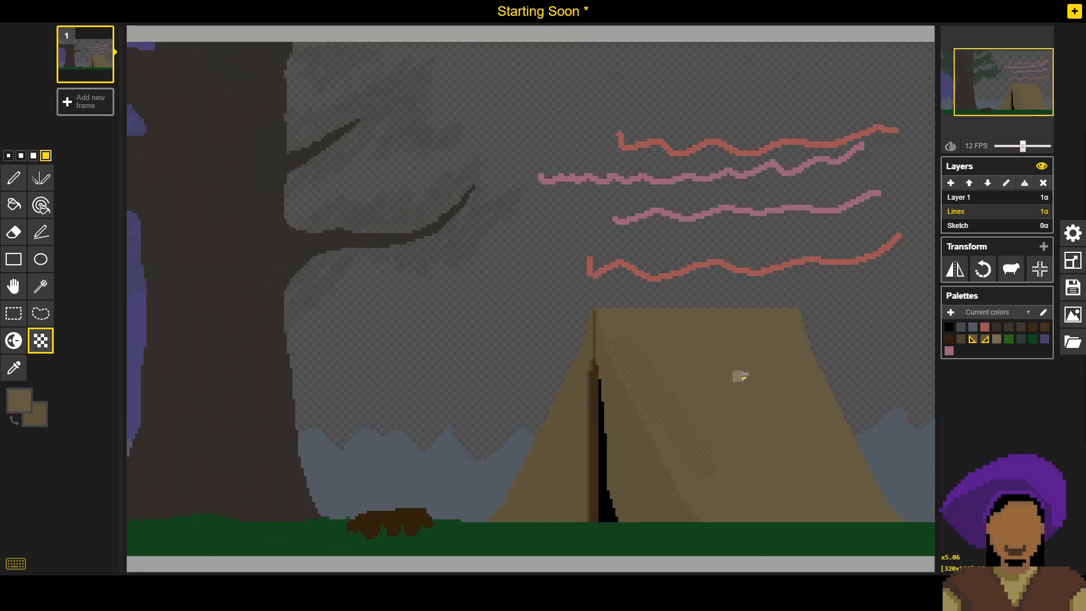
pyautogui.scroll(4, 667, 543)
pyautogui.scroll(2, 732, 347)
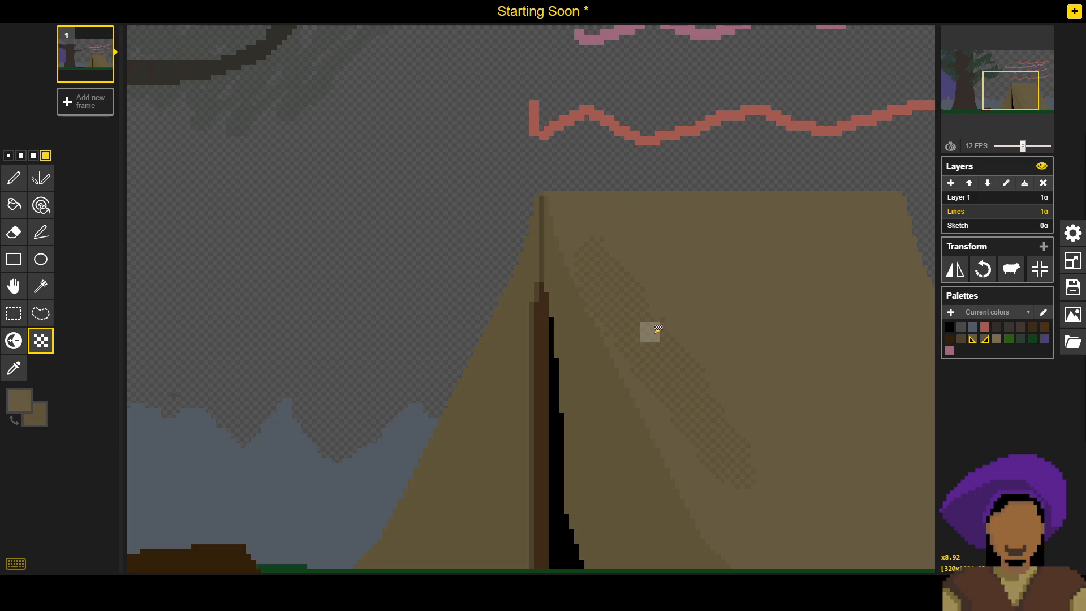
pyautogui.scroll(-4, 648, 333)
pyautogui.scroll(-2, 643, 335)
pyautogui.scroll(8, 659, 359)
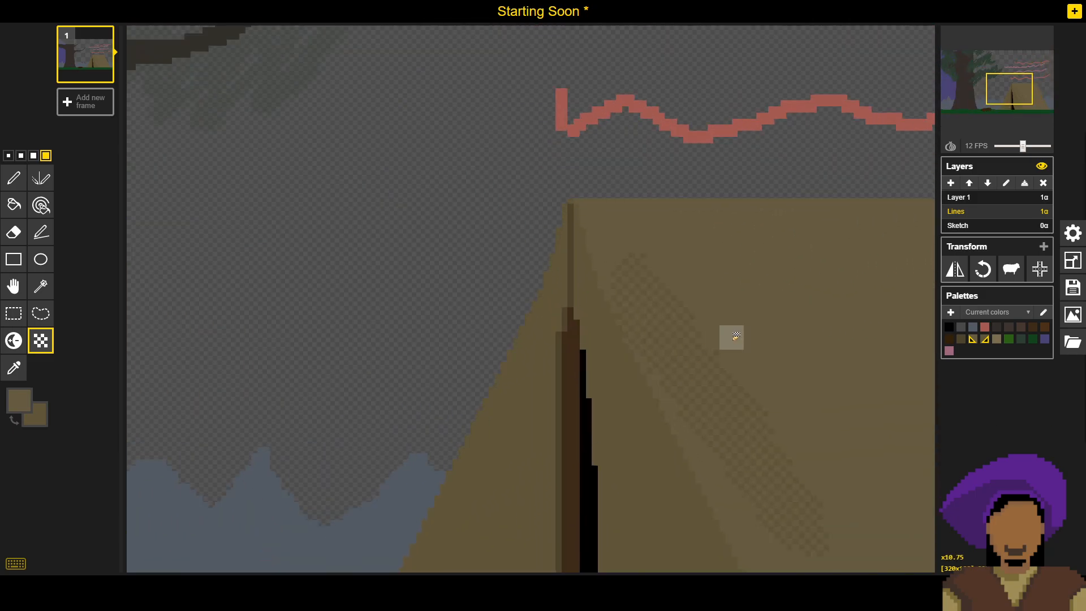
# - Try more dithering on the side panel up to the ridge, undo the trial dithering and save the sprite file
pyautogui.moveTo(722, 338)
pyautogui.mouseDown()
pyautogui.moveTo(696, 204)
pyautogui.moveTo(768, 348)
pyautogui.moveTo(716, 278)
pyautogui.mouseUp()
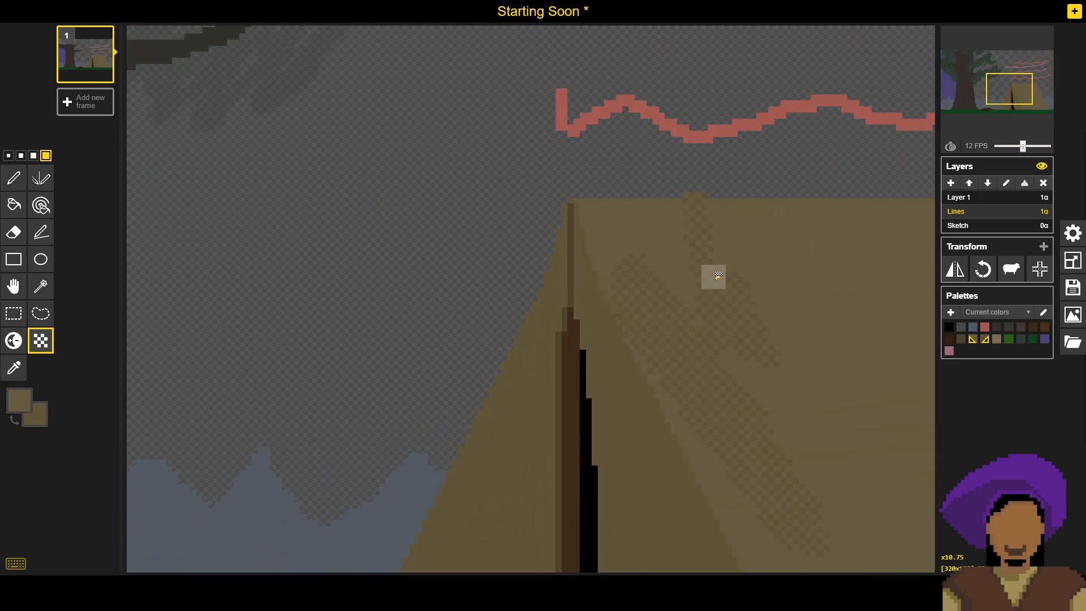
pyautogui.hotkey('ctrl', 's')
pyautogui.scroll(-6, 710, 315)
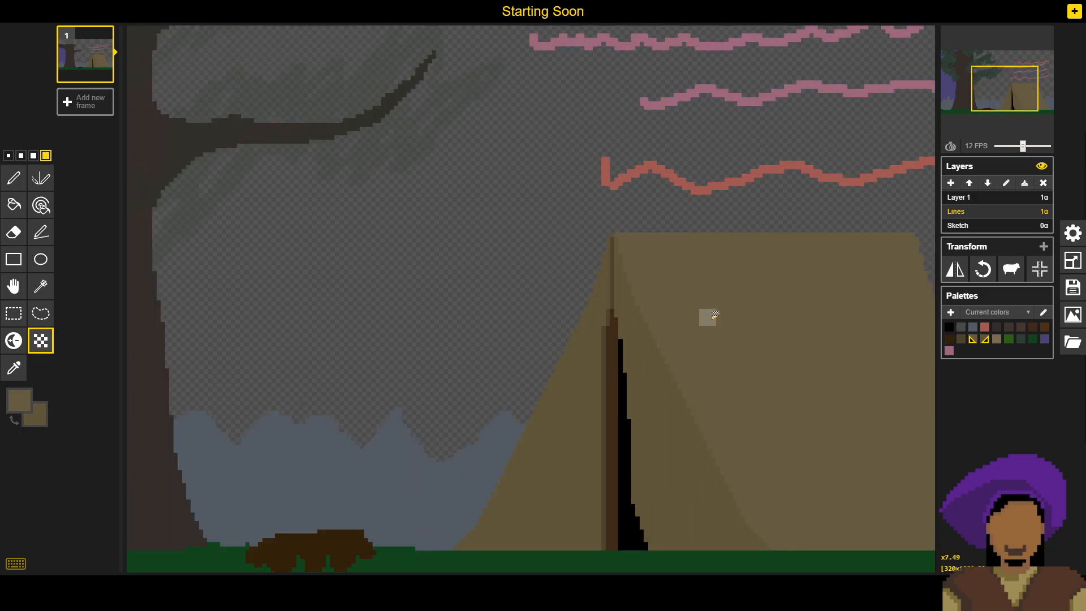
# - Dither the side panel with the four-pixel brush from the top of the front fold across and down the panel's middle
pyautogui.scroll(6, 661, 321)
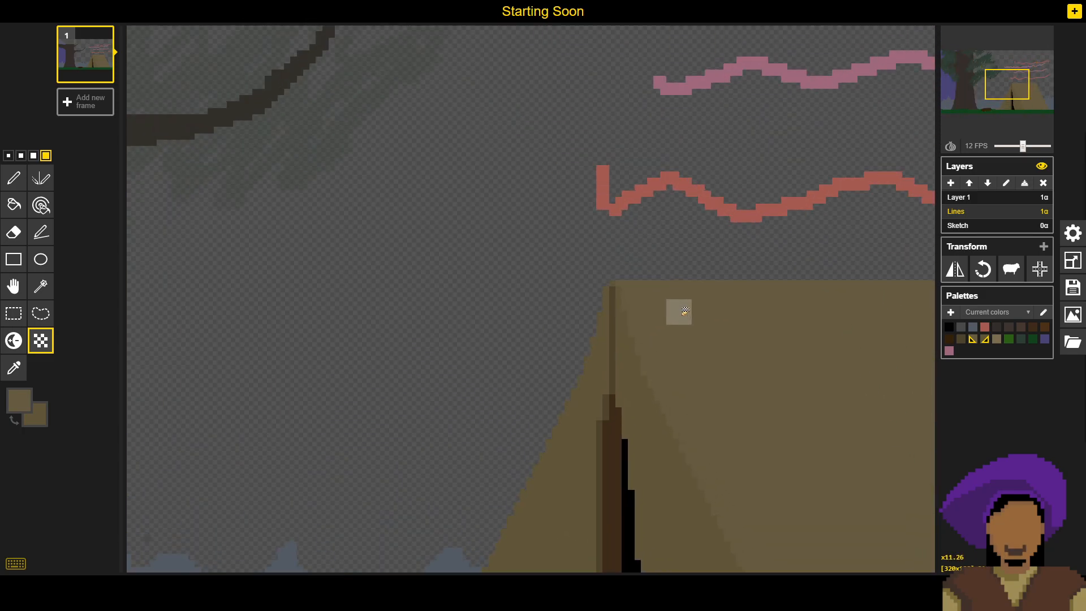
pyautogui.click(647, 323)
pyautogui.moveTo(744, 317)
pyautogui.mouseDown()
pyautogui.moveTo(850, 358)
pyautogui.moveTo(769, 360)
pyautogui.moveTo(723, 338)
pyautogui.moveTo(791, 358)
pyautogui.moveTo(757, 345)
pyautogui.mouseUp()
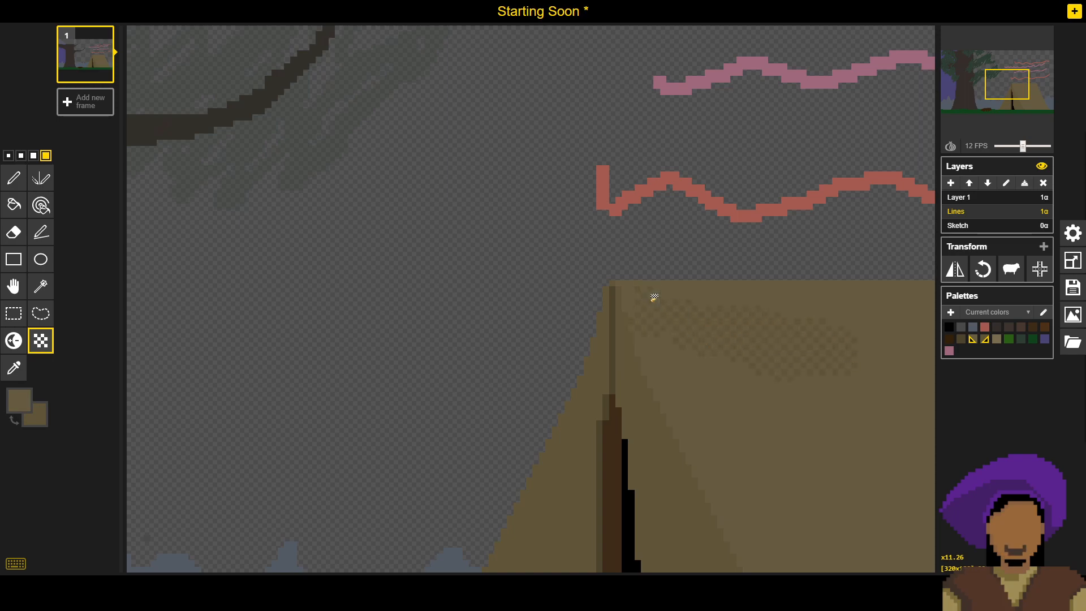
pyautogui.scroll(-1, 703, 303)
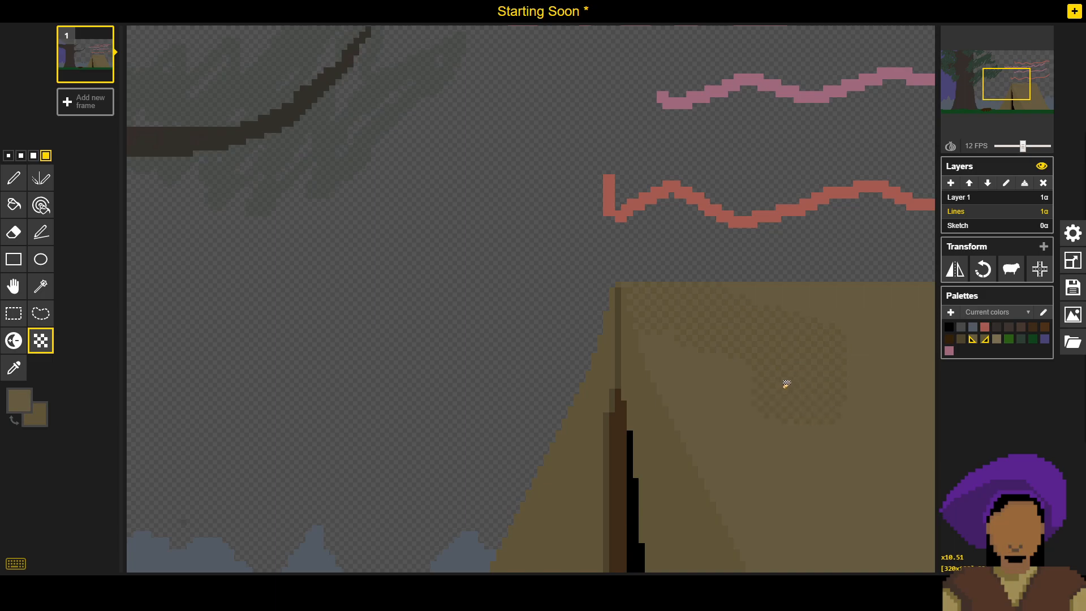
pyautogui.scroll(-4, 789, 391)
pyautogui.hscroll(3, 803, 403)
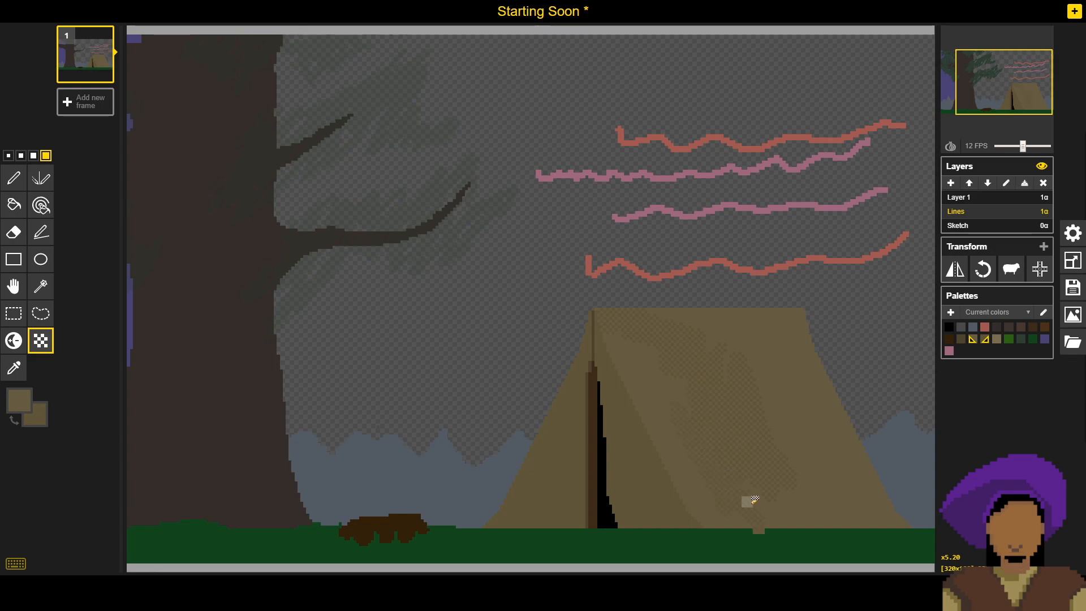
# - Undo the dither stroke that overran the grass and extend the dithering down the panel and toward the rear edge
pyautogui.hotkey('ctrl', 'z')
pyautogui.moveTo(772, 494)
pyautogui.mouseDown()
pyautogui.moveTo(787, 468)
pyautogui.moveTo(780, 506)
pyautogui.mouseUp()
pyautogui.moveTo(771, 453)
pyautogui.mouseDown()
pyautogui.moveTo(769, 418)
pyautogui.moveTo(756, 439)
pyautogui.moveTo(747, 402)
pyautogui.moveTo(726, 437)
pyautogui.moveTo(752, 438)
pyautogui.moveTo(742, 442)
pyautogui.moveTo(730, 417)
pyautogui.moveTo(736, 368)
pyautogui.moveTo(712, 391)
pyautogui.moveTo(713, 370)
pyautogui.moveTo(712, 382)
pyautogui.moveTo(735, 374)
pyautogui.mouseUp()
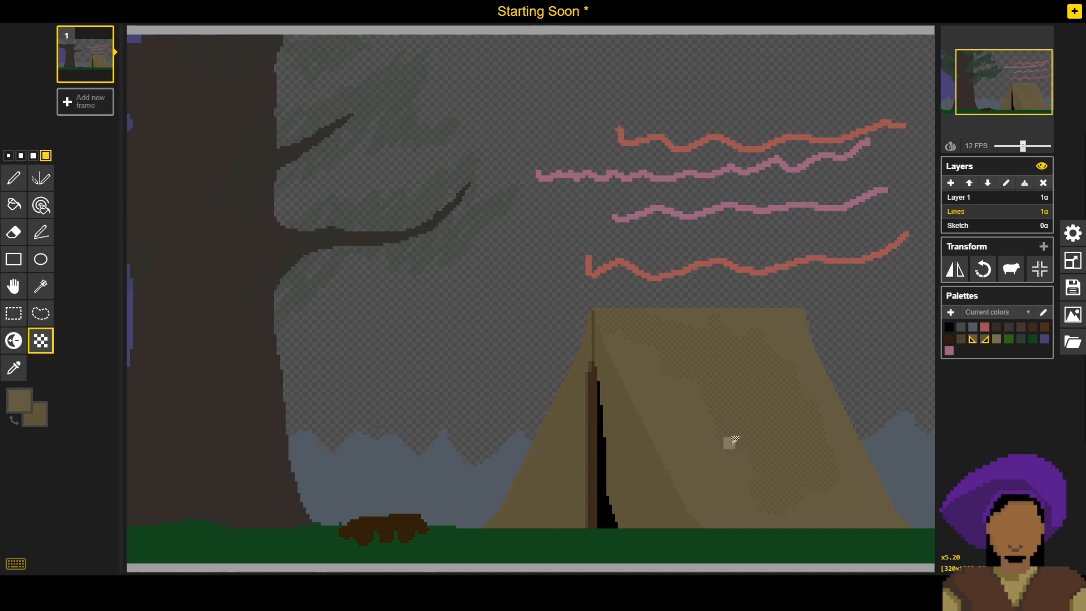
# - Fill the undithered area beside the upper front fold and below the ridge with the same two-brown dithering
pyautogui.scroll(4, 638, 334)
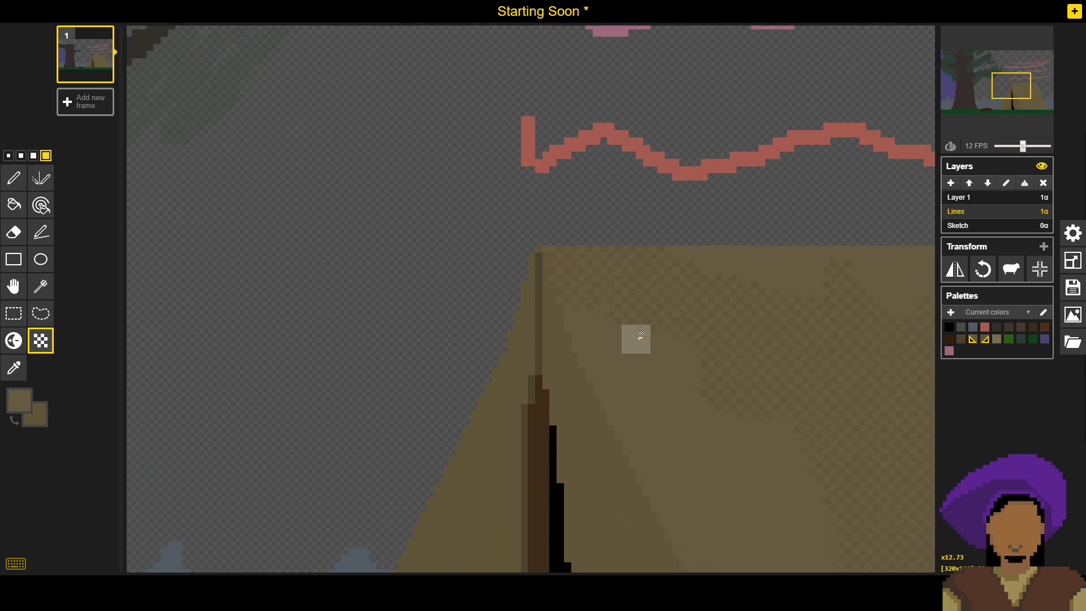
pyautogui.scroll(2, 641, 335)
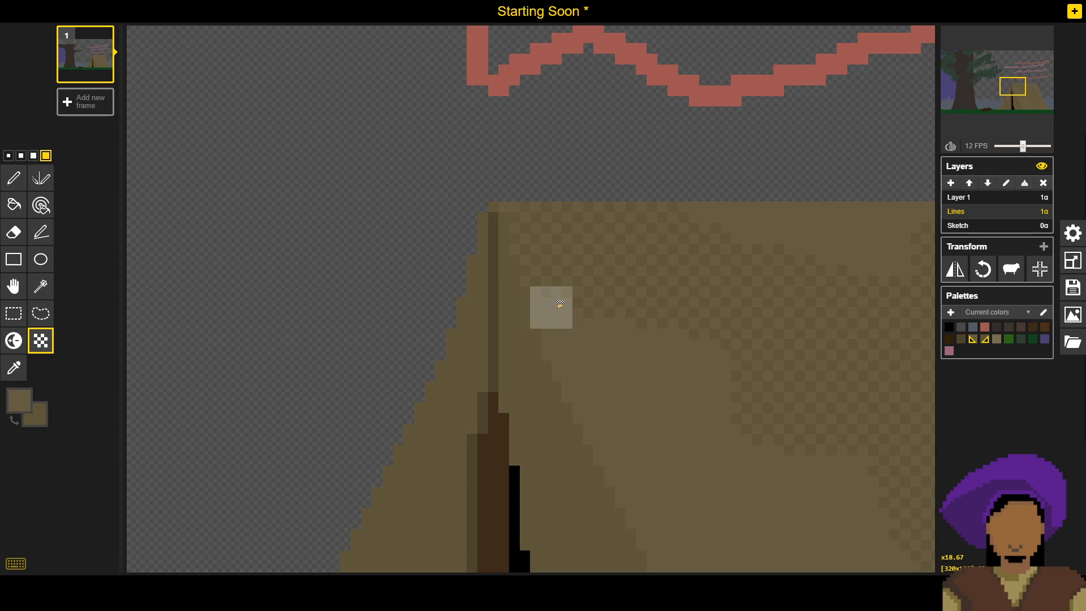
pyautogui.click(570, 341)
pyautogui.click(580, 362)
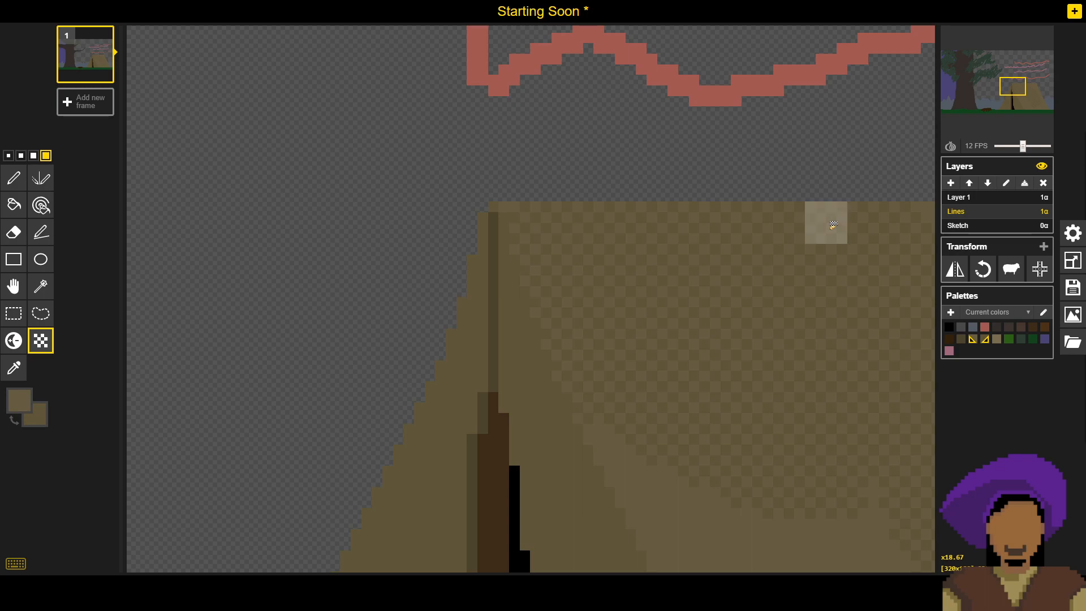
# - Extend the dithering along the tent's ridge to the side panel's upper rear corner
pyautogui.scroll(-1, 784, 260)
pyautogui.scroll(-1, 774, 314)
pyautogui.moveTo(773, 318); pyautogui.dragTo(329, 374)
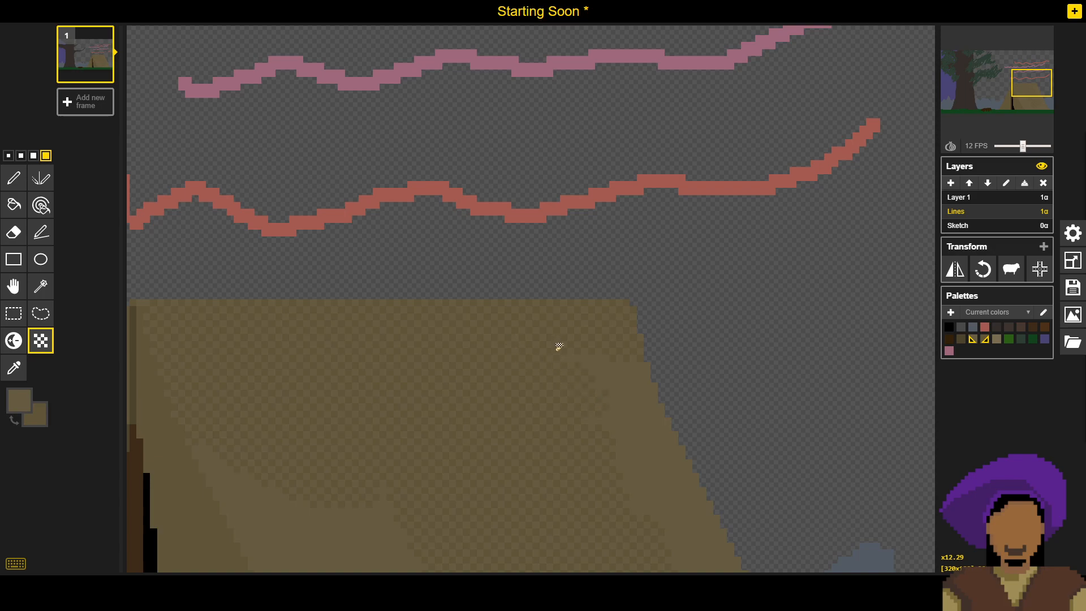
pyautogui.moveTo(635, 386); pyautogui.dragTo(622, 369)
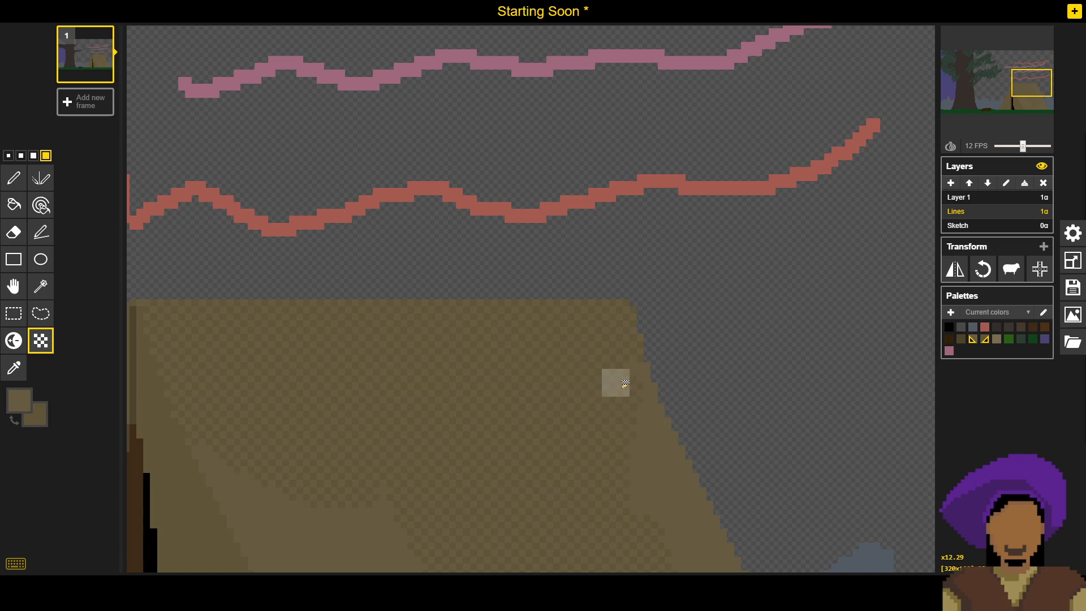
# - Dither the middle of the tent's side panel down to the grass line
pyautogui.moveTo(574, 460); pyautogui.dragTo(684, 237)
pyautogui.moveTo(516, 305); pyautogui.dragTo(579, 393)
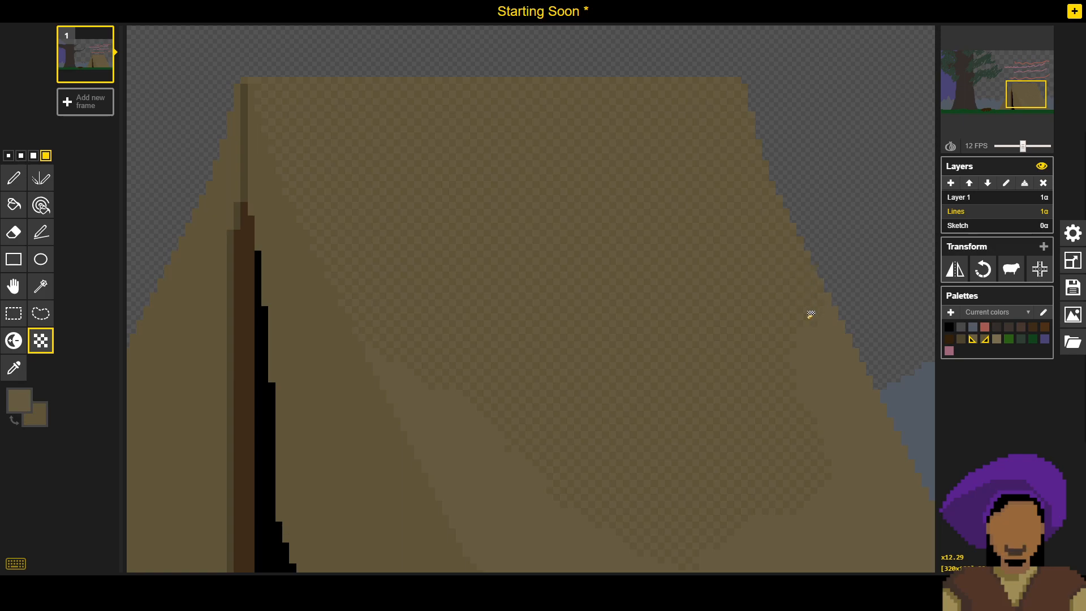
pyautogui.moveTo(479, 370); pyautogui.dragTo(524, 471)
pyautogui.moveTo(592, 462); pyautogui.dragTo(494, 352)
pyautogui.moveTo(737, 394); pyautogui.dragTo(675, 424)
pyautogui.moveTo(725, 452)
pyautogui.mouseDown()
pyautogui.moveTo(751, 481)
pyautogui.moveTo(678, 464)
pyautogui.moveTo(543, 481)
pyautogui.moveTo(687, 476)
pyautogui.mouseUp()
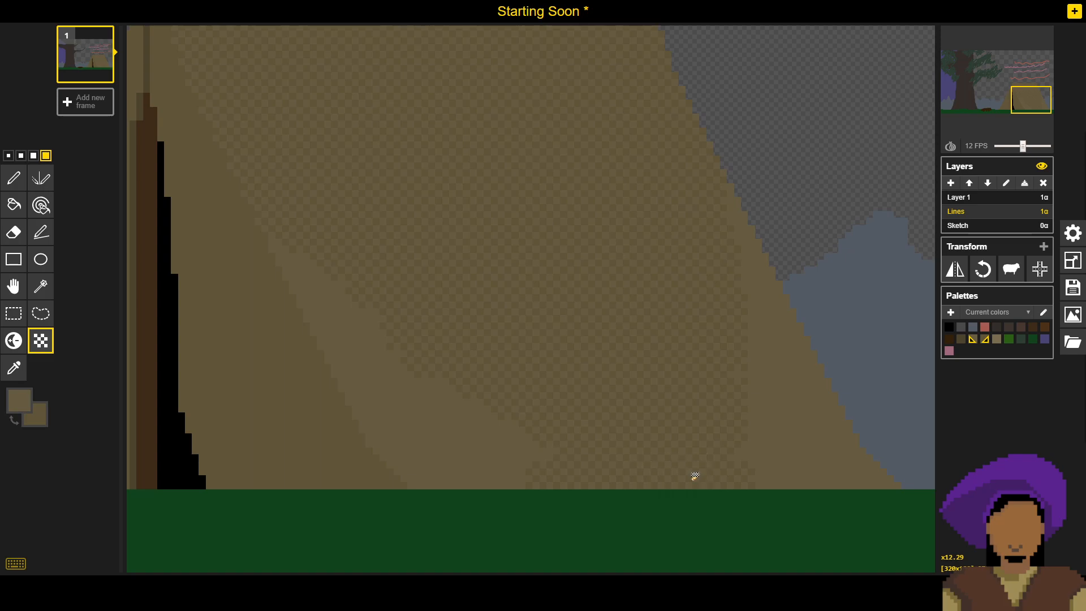
# - Dither the remaining plain wedge along the lower front fold down to the grass
pyautogui.click(542, 455)
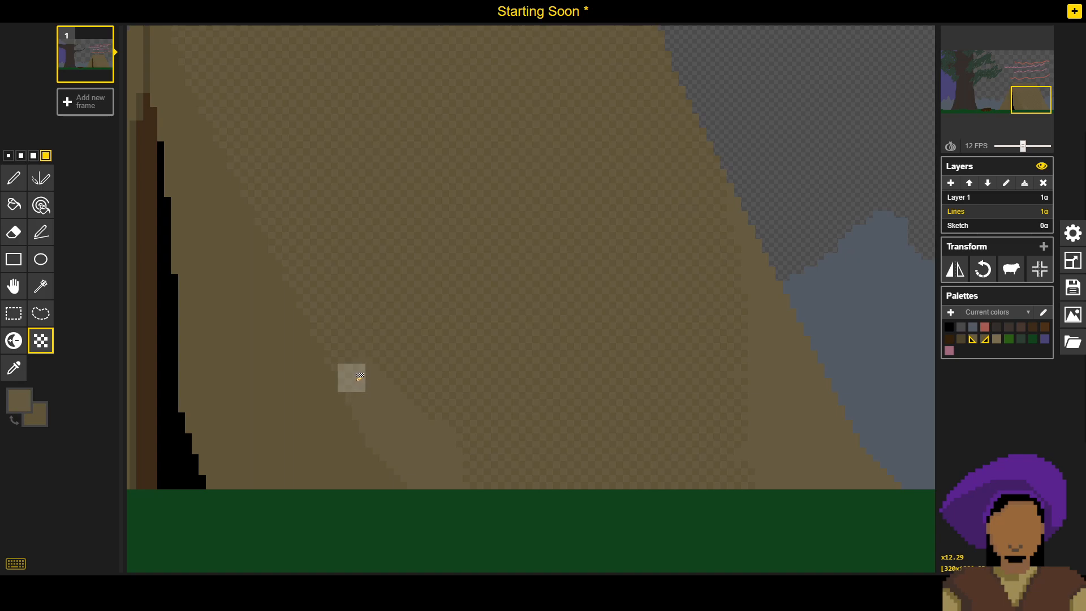
pyautogui.scroll(-4, 368, 367)
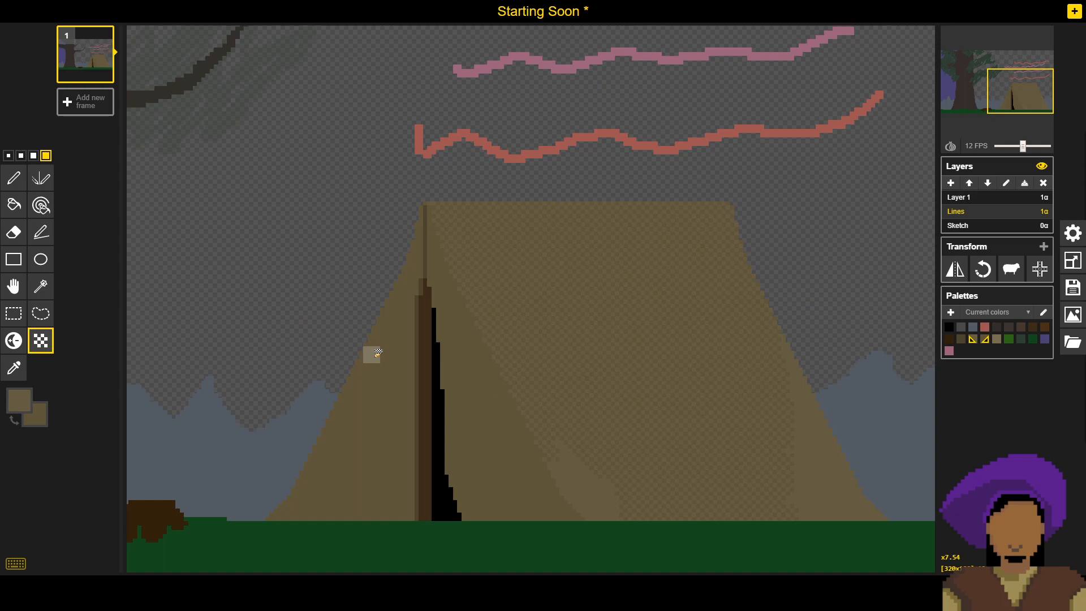
pyautogui.scroll(8, 544, 451)
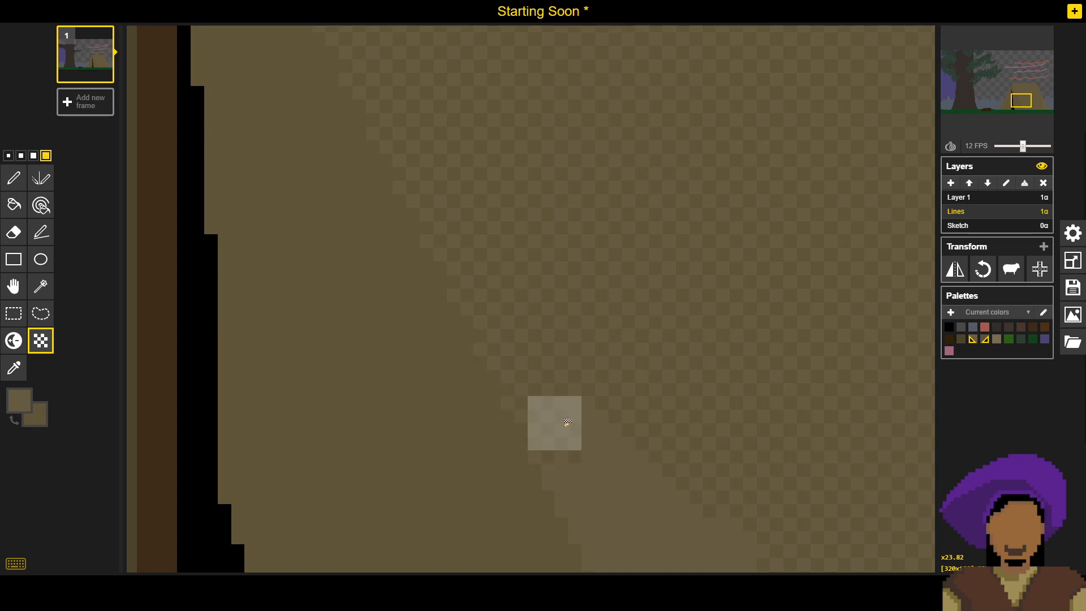
pyautogui.moveTo(674, 451); pyautogui.dragTo(541, 236)
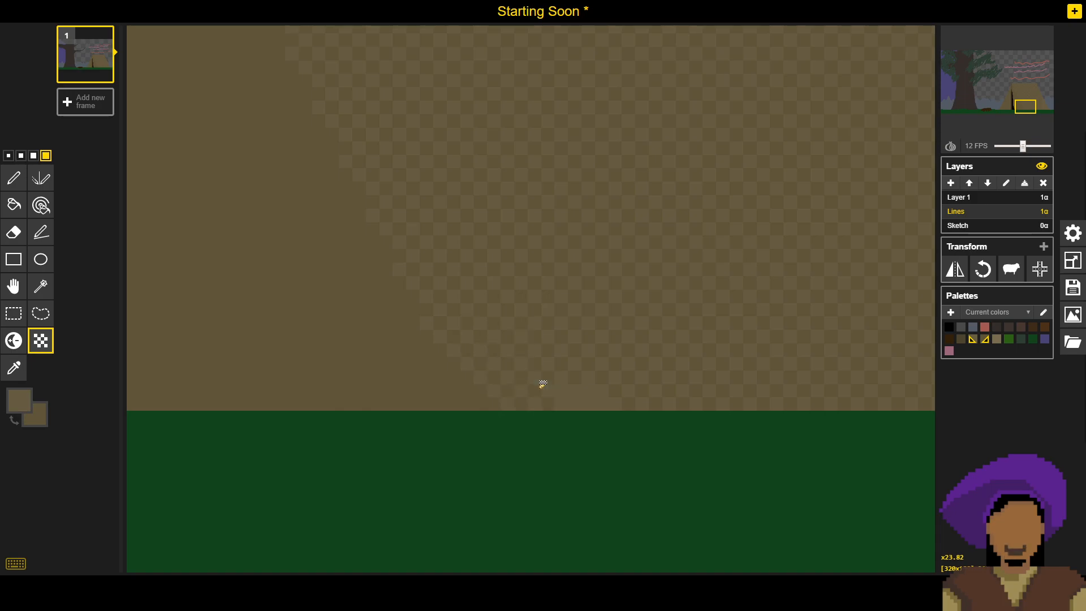
# - Dither the upper part of the side panel out to its sloping rear edge
pyautogui.scroll(-5, 650, 264)
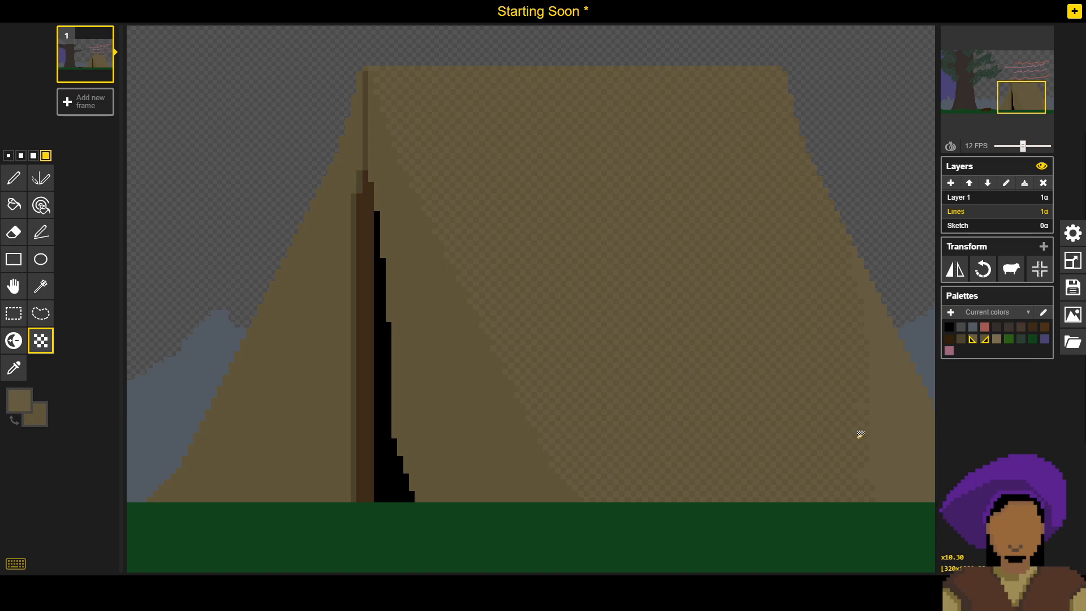
pyautogui.moveTo(866, 439)
pyautogui.mouseDown()
pyautogui.moveTo(805, 422)
pyautogui.moveTo(739, 451)
pyautogui.mouseUp()
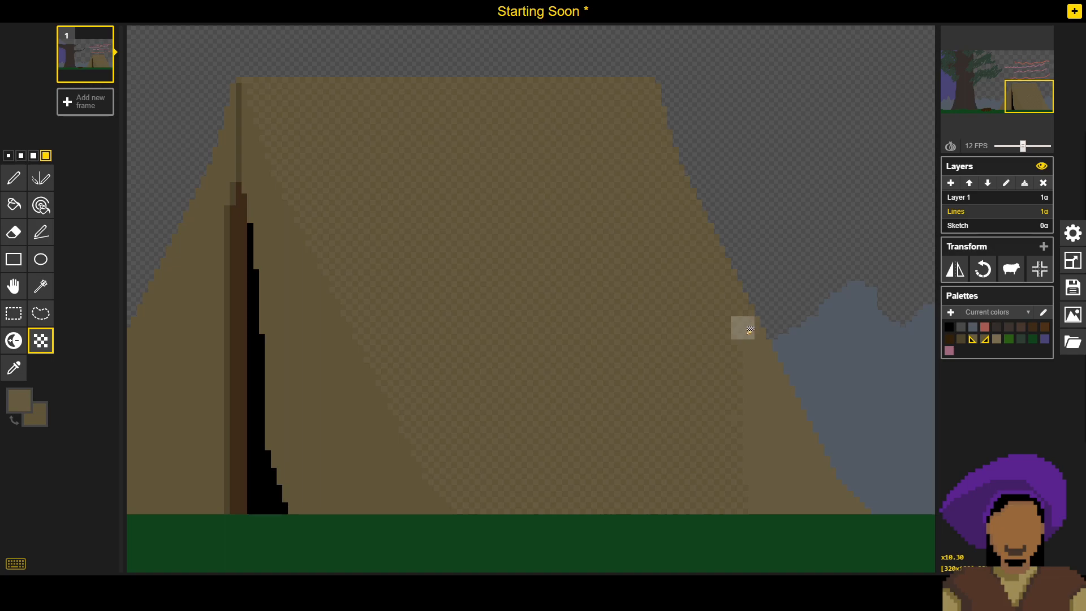
pyautogui.scroll(6, 695, 176)
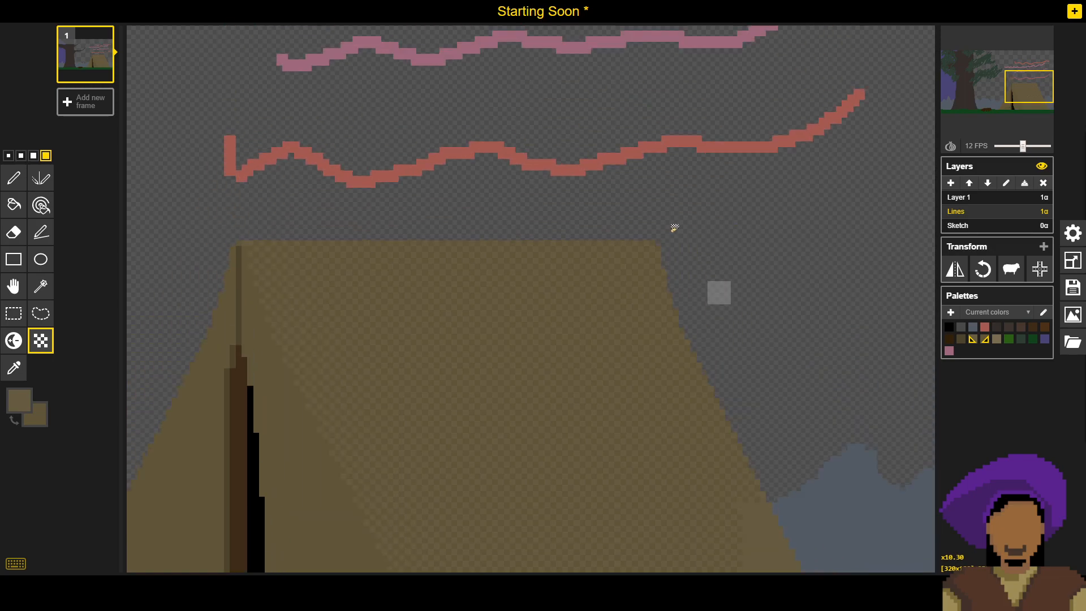
pyautogui.scroll(-5, 730, 209)
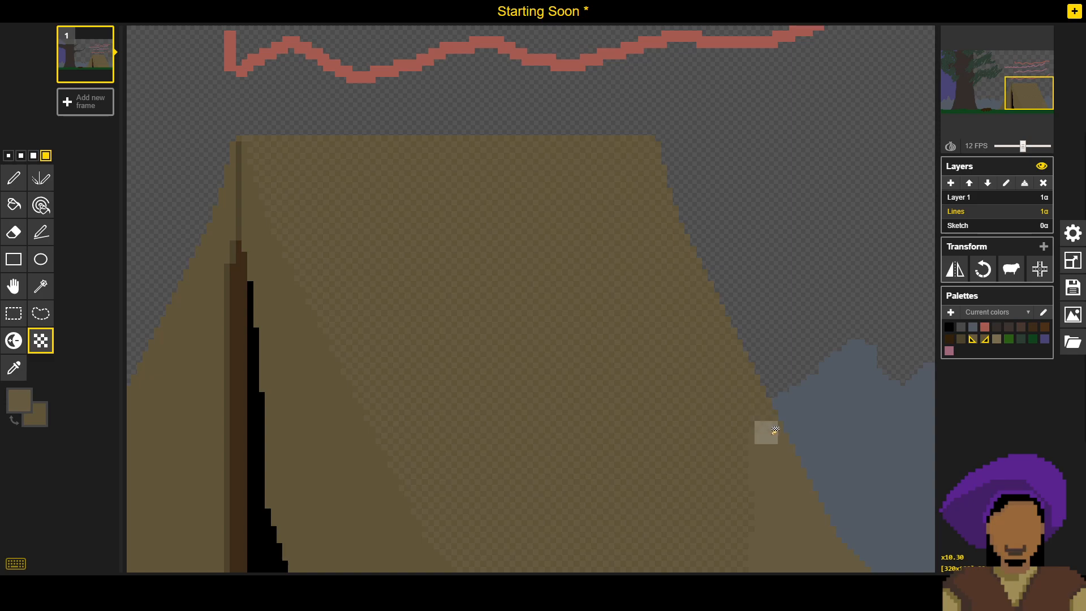
# - Extend the dithering through the lower rear part of the side panel down to the grass
pyautogui.moveTo(746, 481); pyautogui.dragTo(633, 412)
pyautogui.scroll(14, 774, 395)
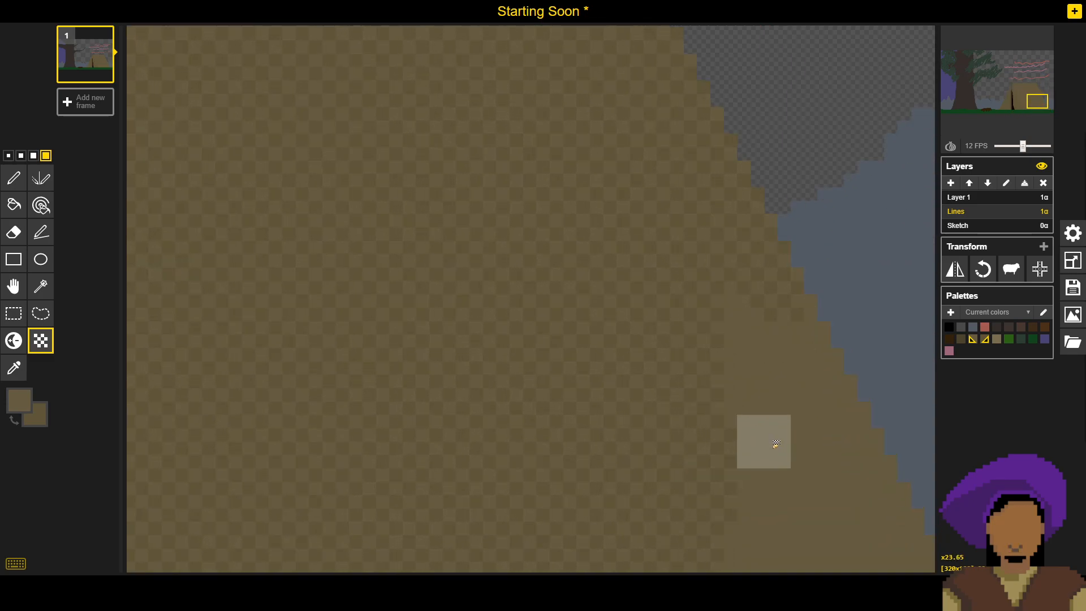
pyautogui.moveTo(717, 272)
pyautogui.mouseDown()
pyautogui.moveTo(771, 400)
pyautogui.moveTo(789, 490)
pyautogui.mouseUp()
pyautogui.moveTo(737, 529); pyautogui.dragTo(737, 517)
pyautogui.moveTo(737, 517); pyautogui.dragTo(494, 291)
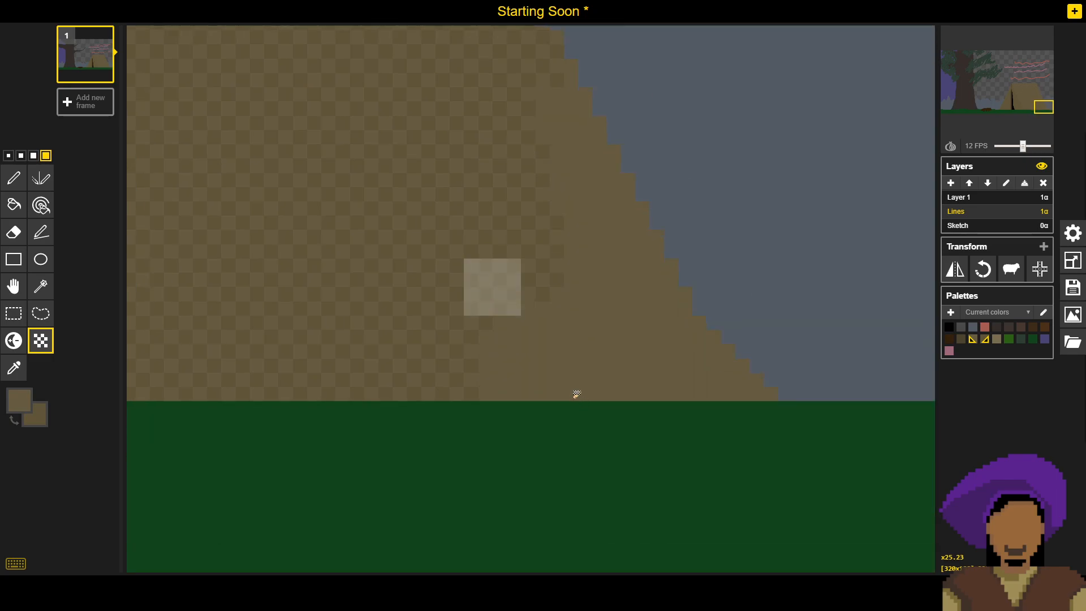
pyautogui.moveTo(497, 329); pyautogui.dragTo(484, 348)
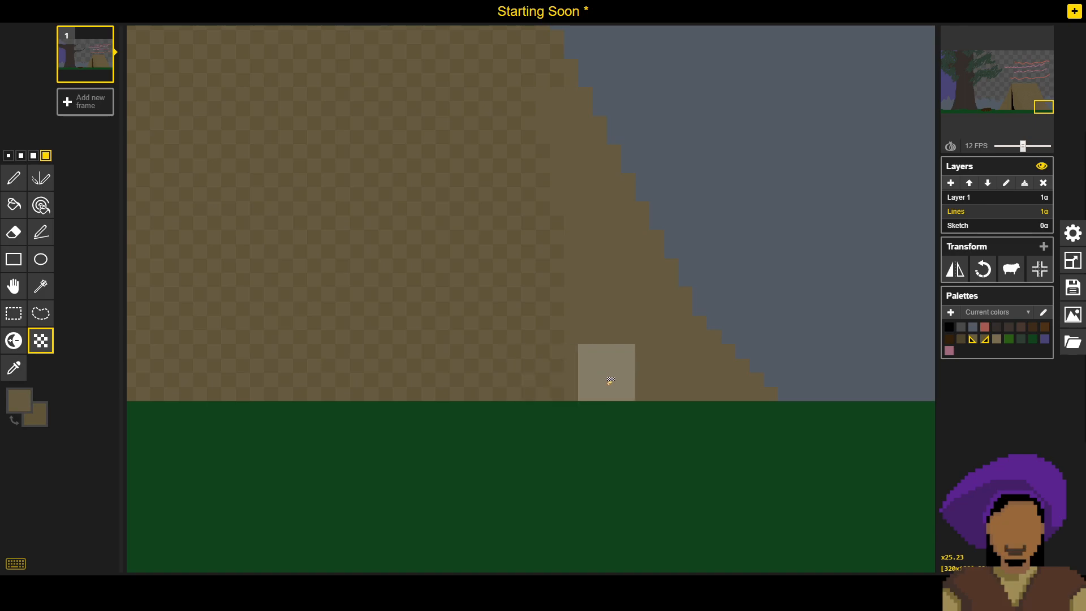
pyautogui.moveTo(606, 381)
pyautogui.mouseDown()
pyautogui.moveTo(596, 313)
pyautogui.moveTo(536, 208)
pyautogui.mouseUp()
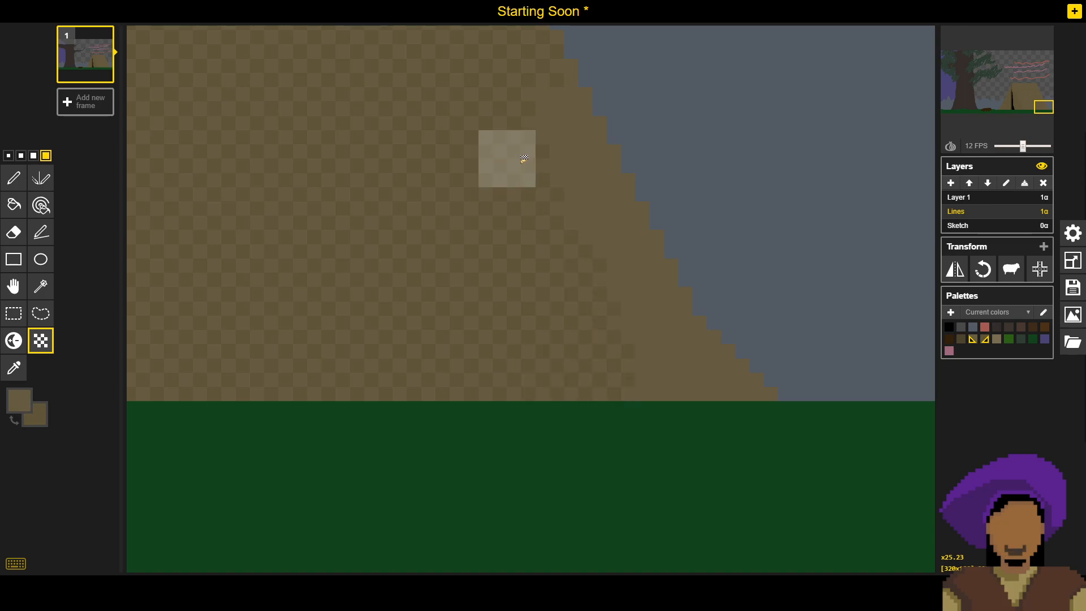
# - Dither the last plain strip along the sloping rear edge and into the tent's lower rear corner
pyautogui.moveTo(533, 94); pyautogui.dragTo(589, 230)
pyautogui.moveTo(646, 353); pyautogui.dragTo(657, 370)
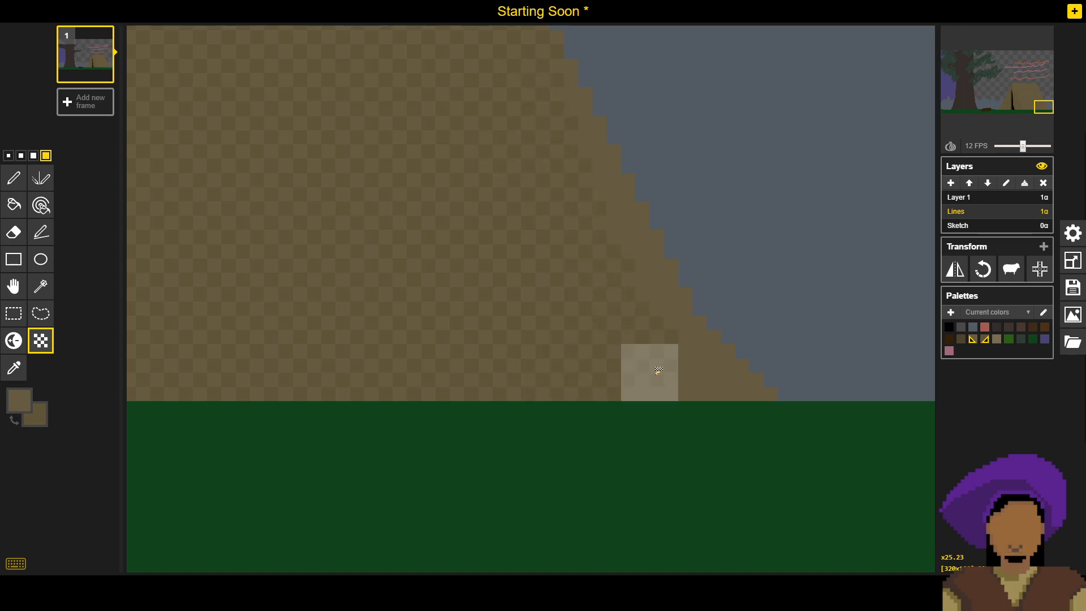
pyautogui.click(691, 372)
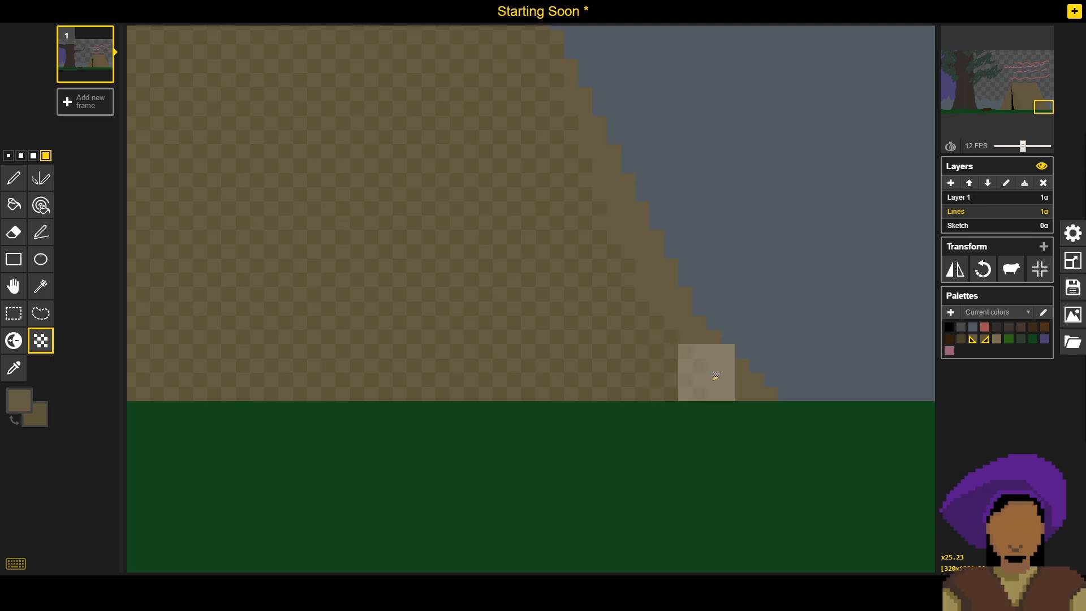
pyautogui.click(716, 378)
pyautogui.click(700, 355)
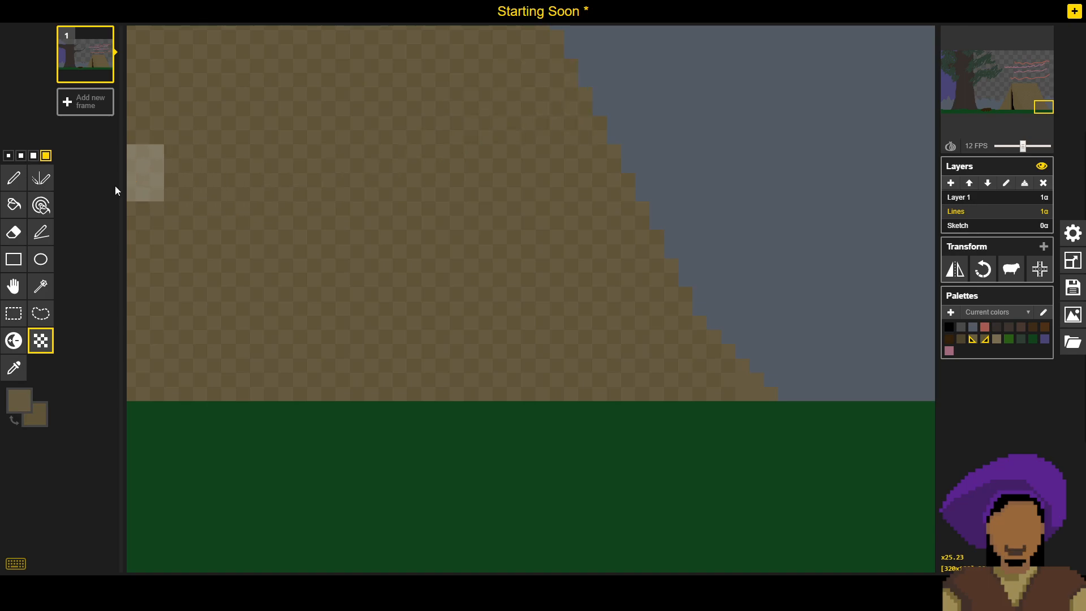
# - Set the brush to its smallest size and save the drawing with the finished tent dithering
pyautogui.click(8, 156)
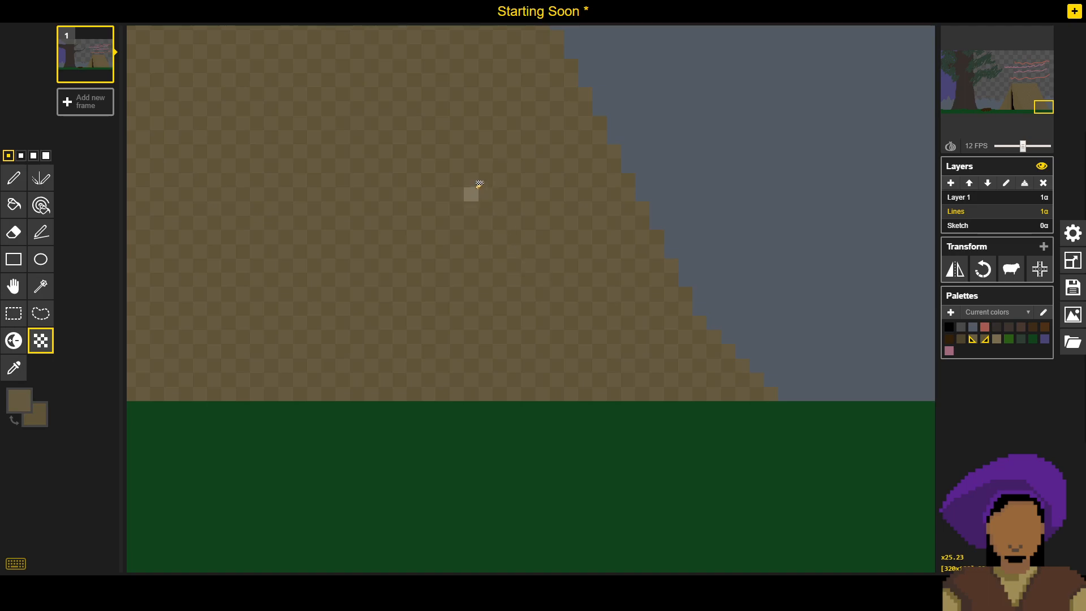
pyautogui.scroll(-2, 504, 243)
pyautogui.scroll(-4, 546, 317)
pyautogui.moveTo(541, 214); pyautogui.dragTo(635, 473)
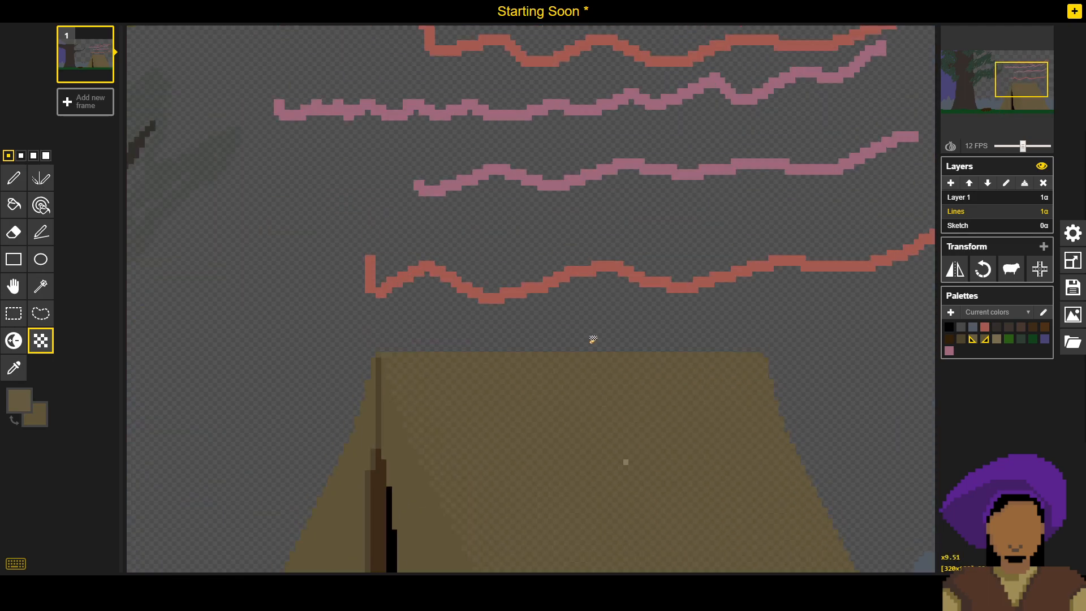
pyautogui.scroll(5, 385, 370)
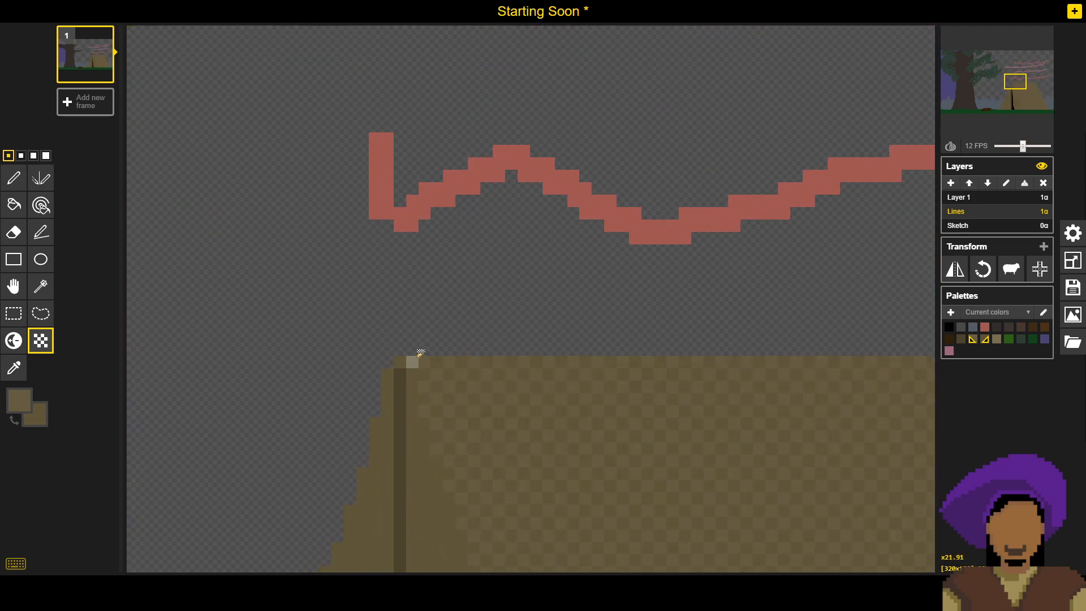
pyautogui.scroll(-6, 524, 390)
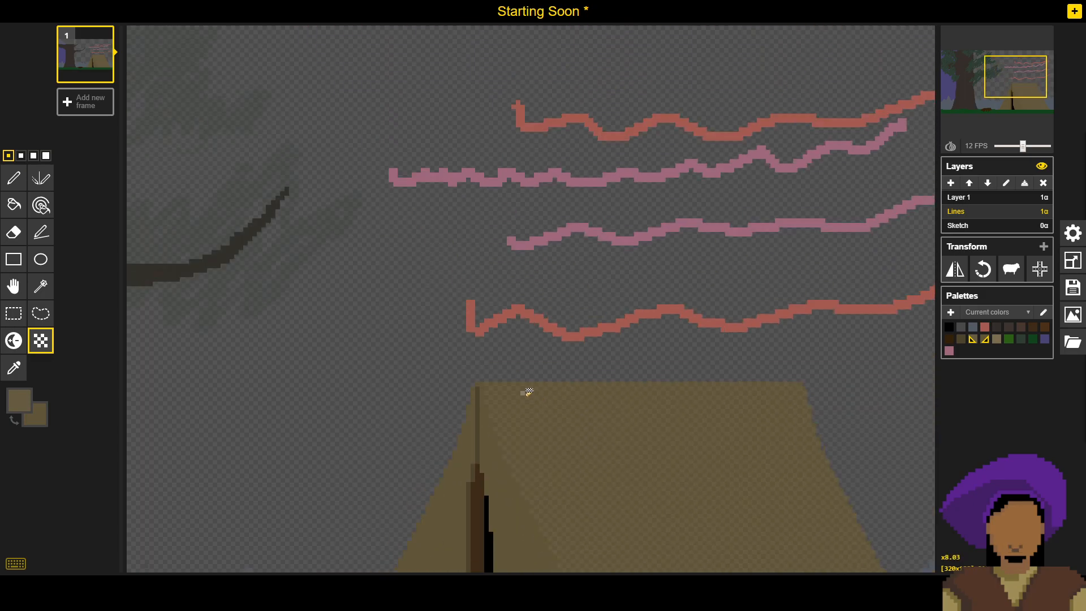
pyautogui.moveTo(552, 408); pyautogui.dragTo(513, 226)
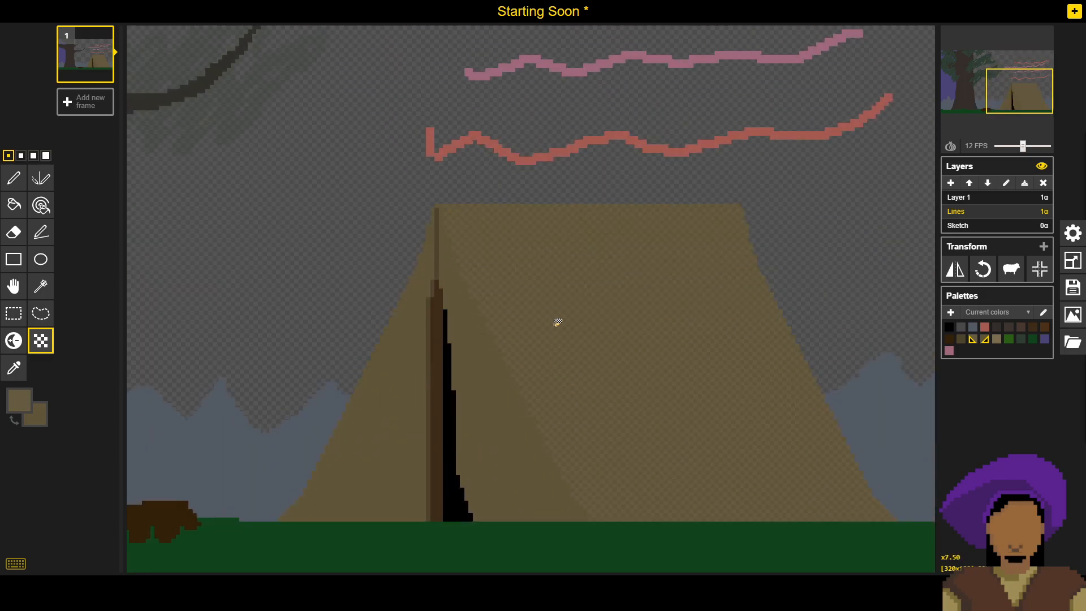
pyautogui.scroll(-5, 558, 322)
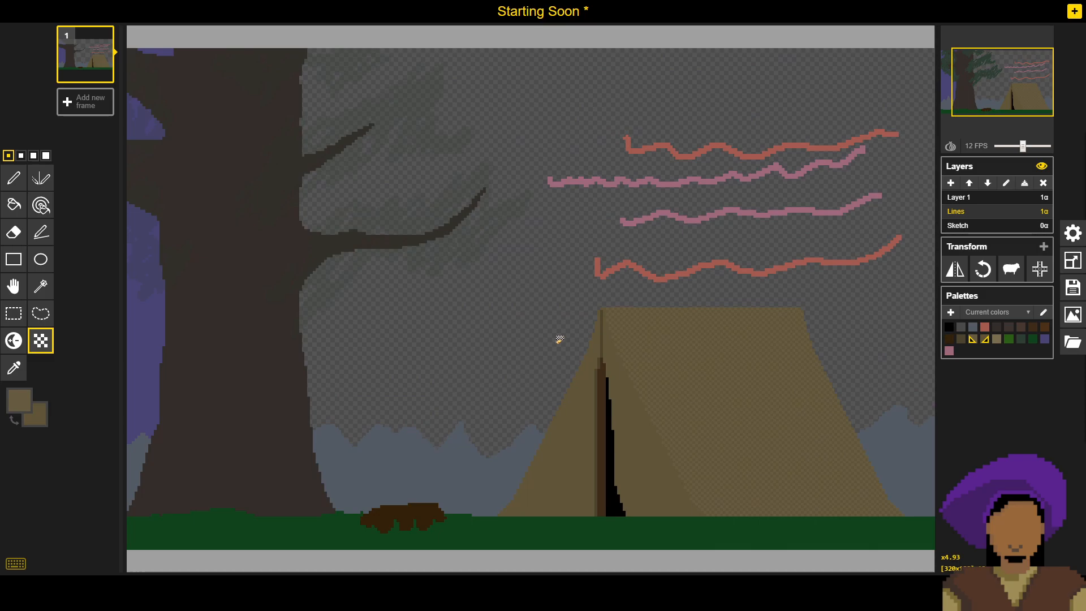
pyautogui.scroll(-4, 591, 388)
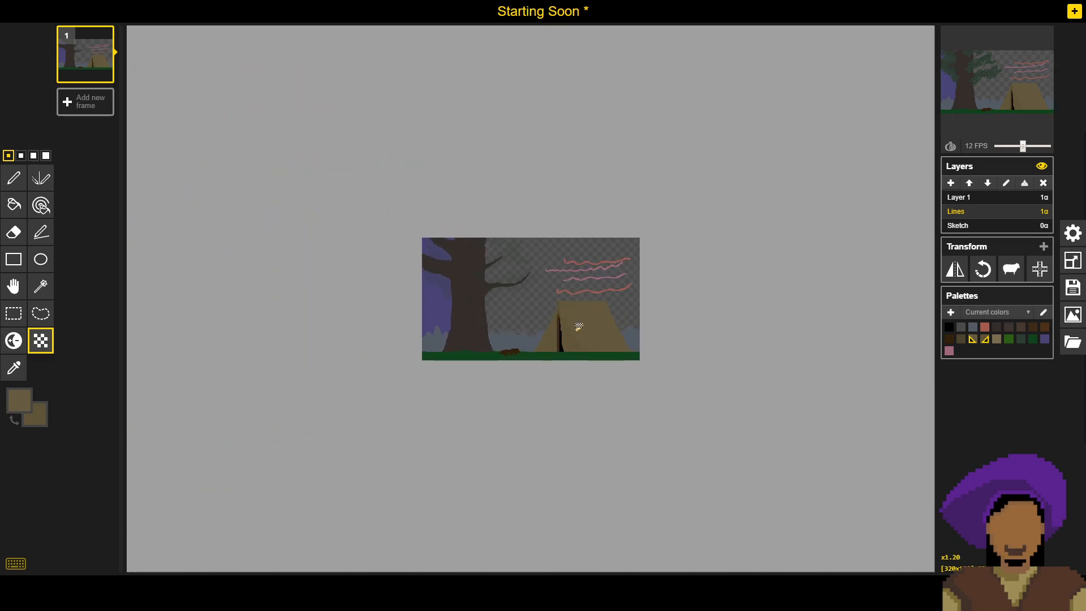
pyautogui.scroll(-1, 579, 326)
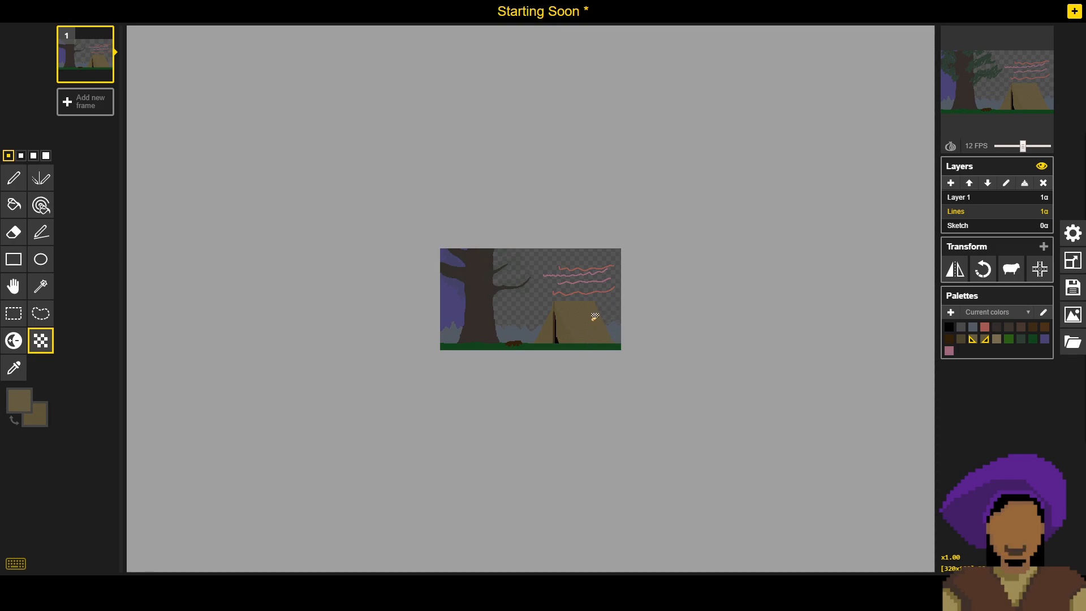
pyautogui.click(1073, 288)
pyautogui.click(952, 250)
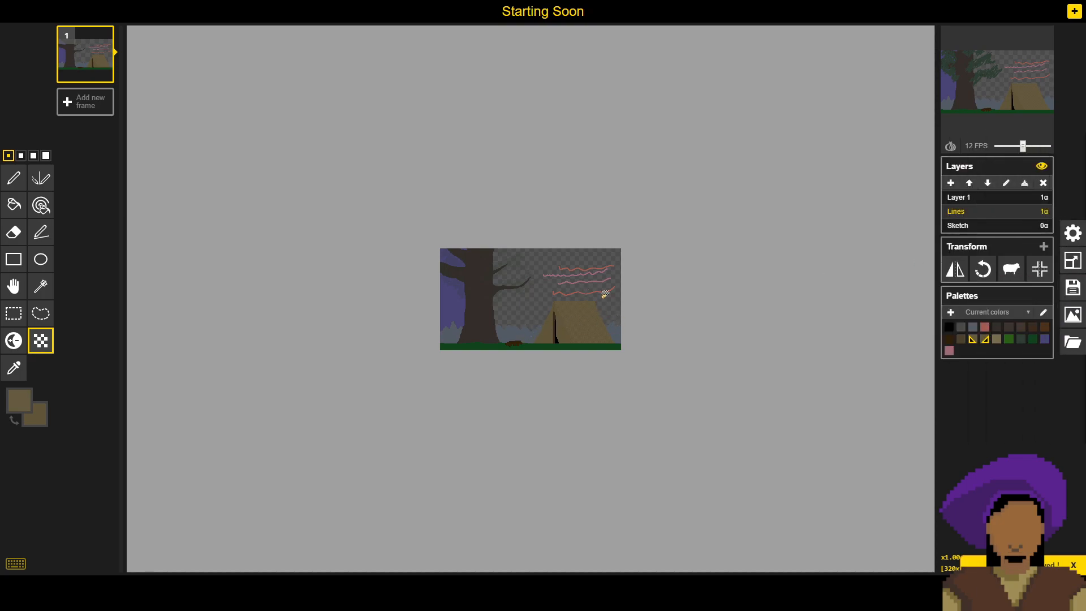
# - Examine the tent's dithered side panel and front opening, both close up and within the whole scene
pyautogui.scroll(1, 597, 305)
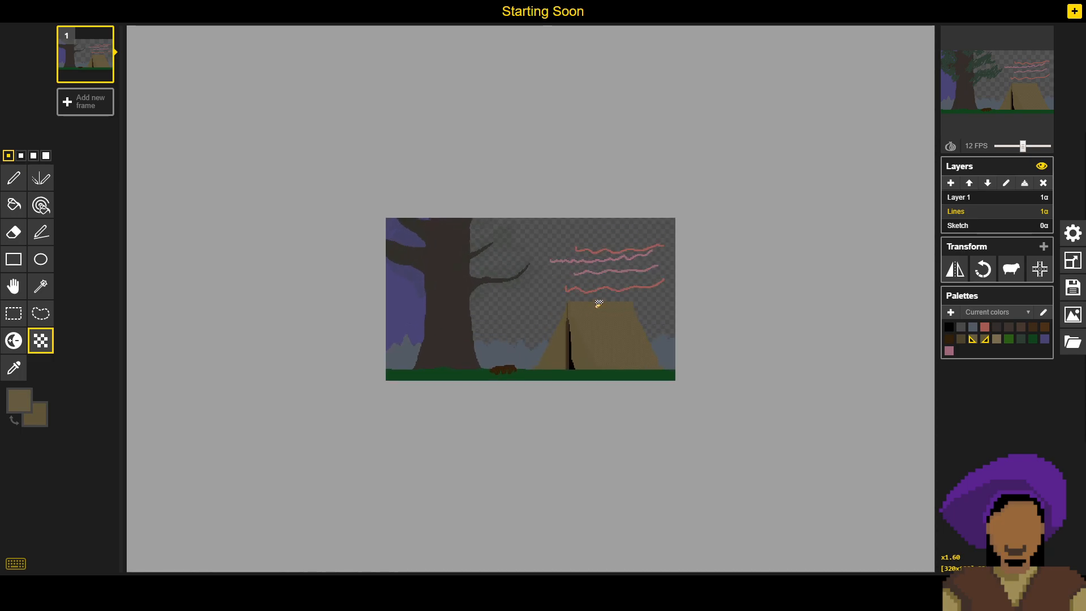
pyautogui.scroll(4, 598, 304)
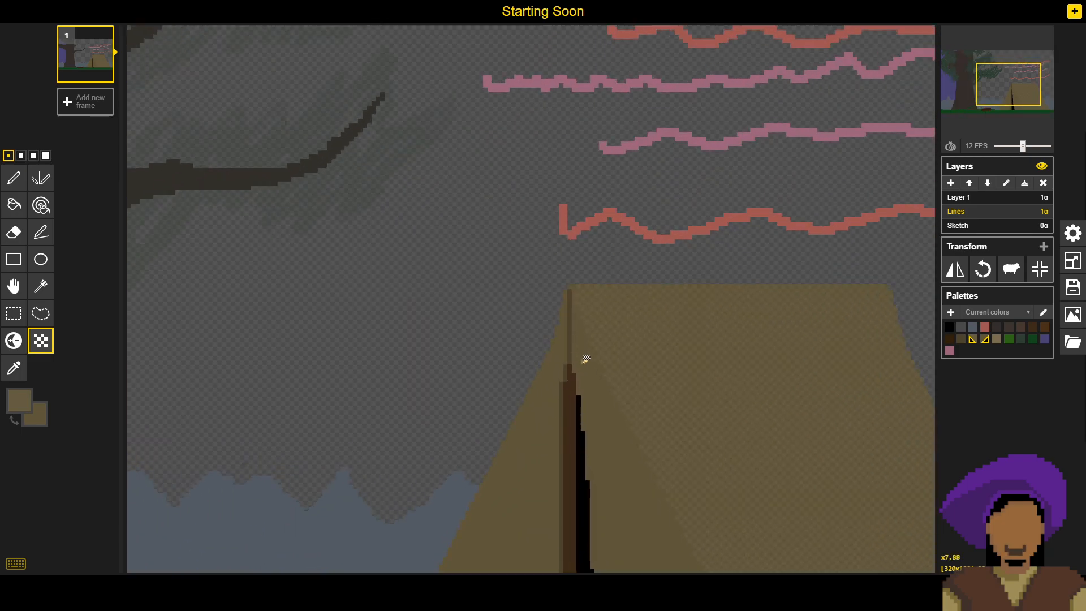
pyautogui.scroll(-1, 701, 371)
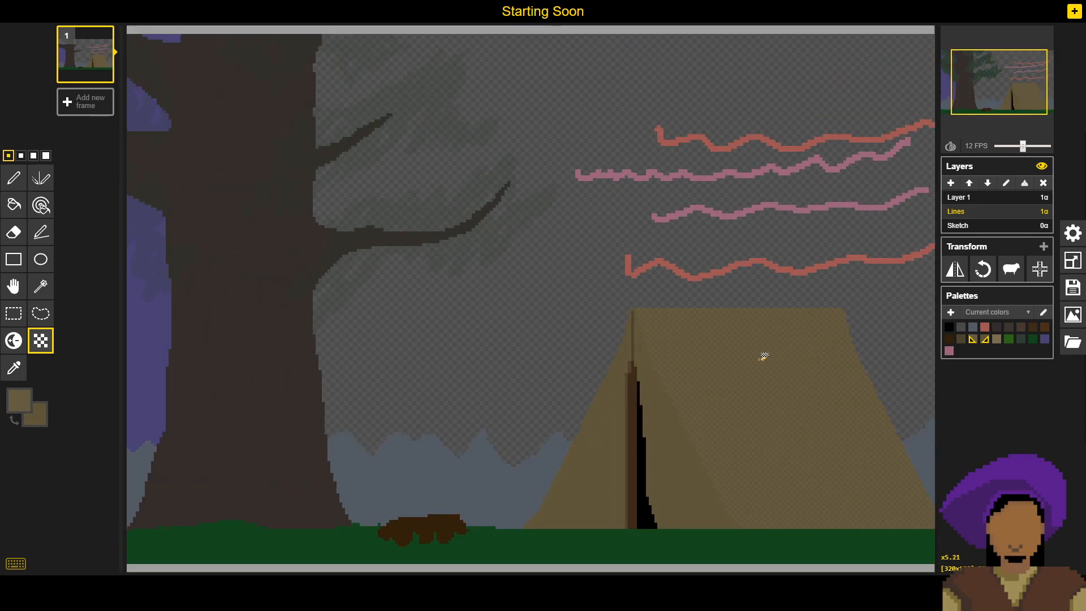
pyautogui.scroll(1, 788, 387)
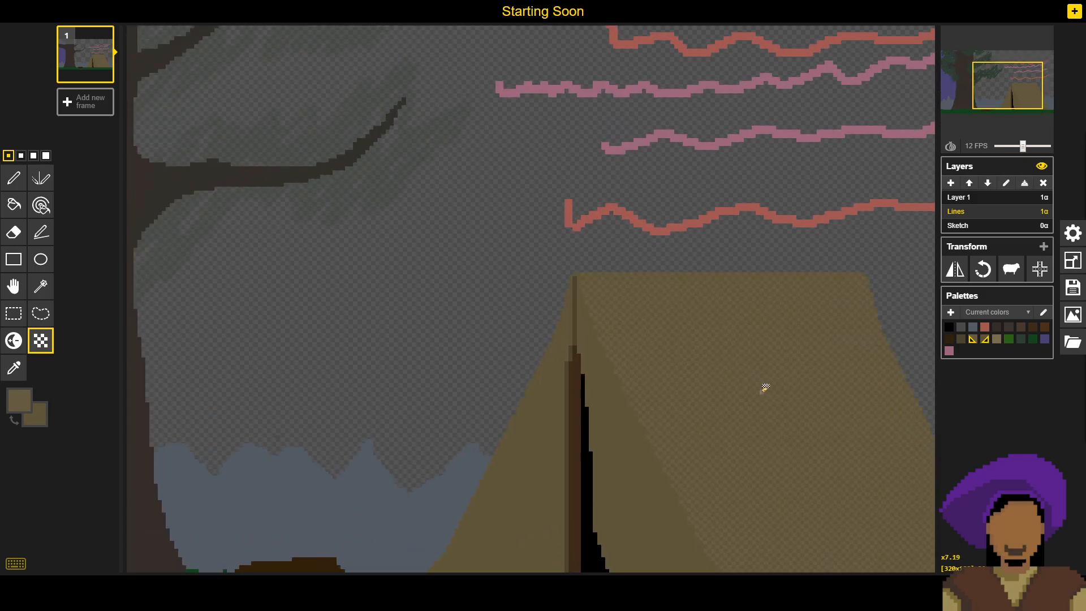
pyautogui.scroll(1, 743, 388)
pyautogui.scroll(1, 743, 390)
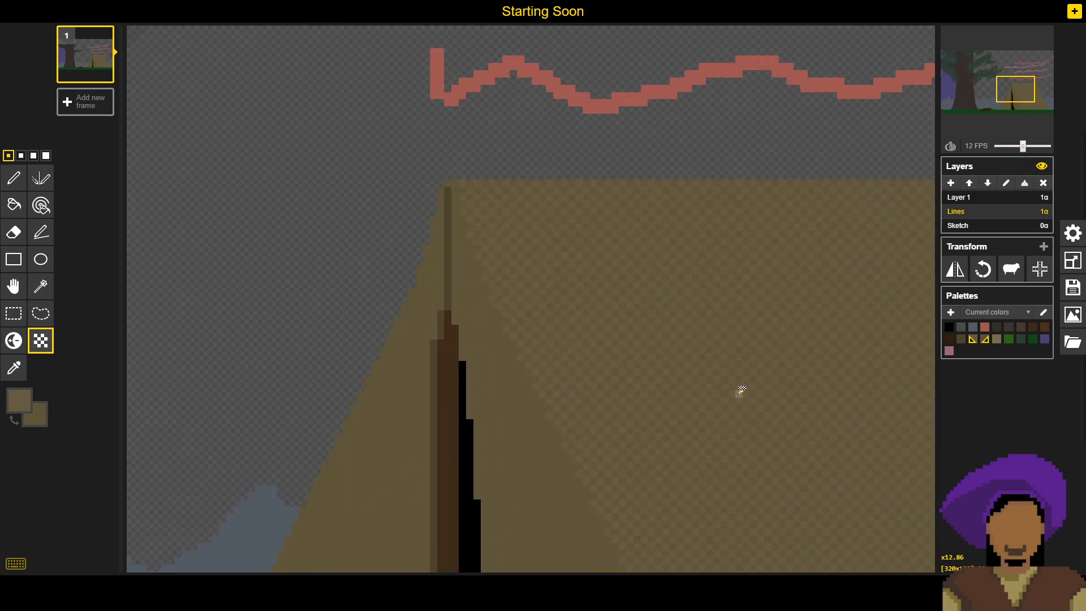
pyautogui.scroll(1, 742, 391)
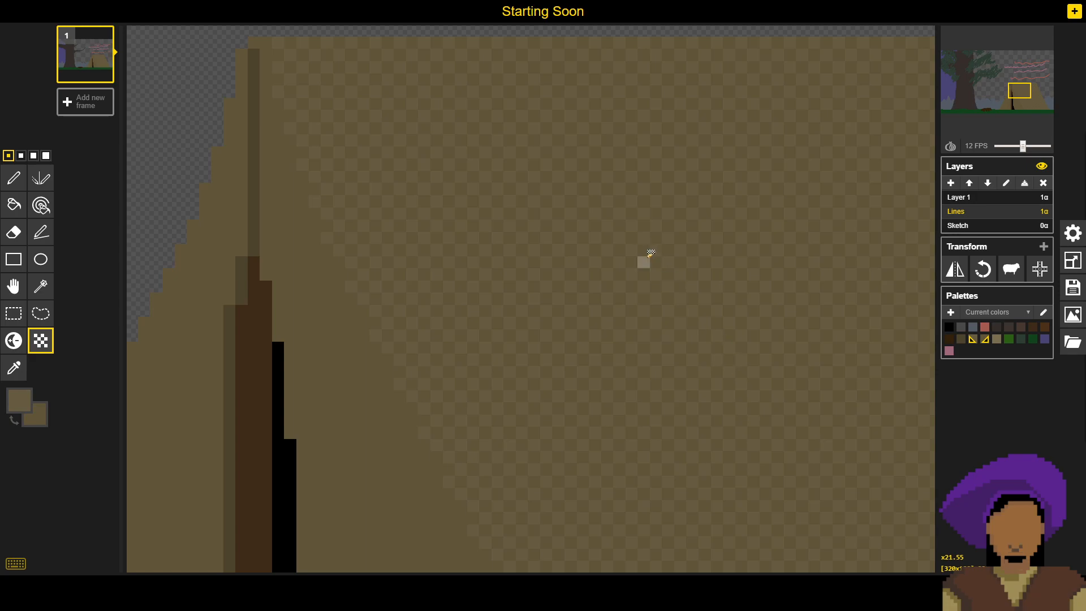
pyautogui.scroll(-2, 642, 266)
pyautogui.scroll(-2, 642, 289)
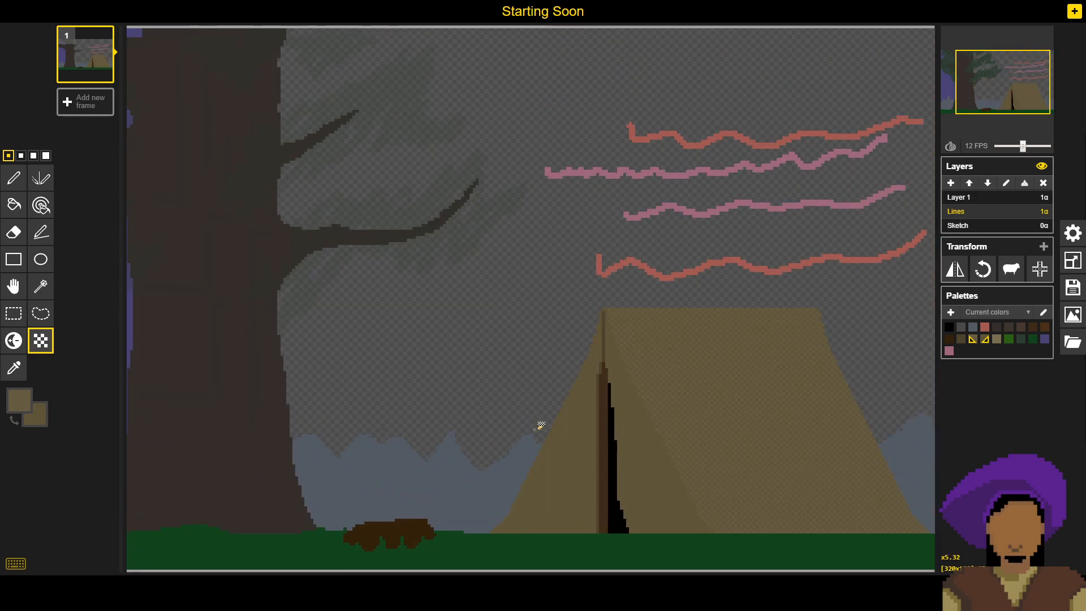
# - Sample the tent front's brown and paint over the thin dark line running from the door opening up to the ridge
pyautogui.scroll(2, 588, 448)
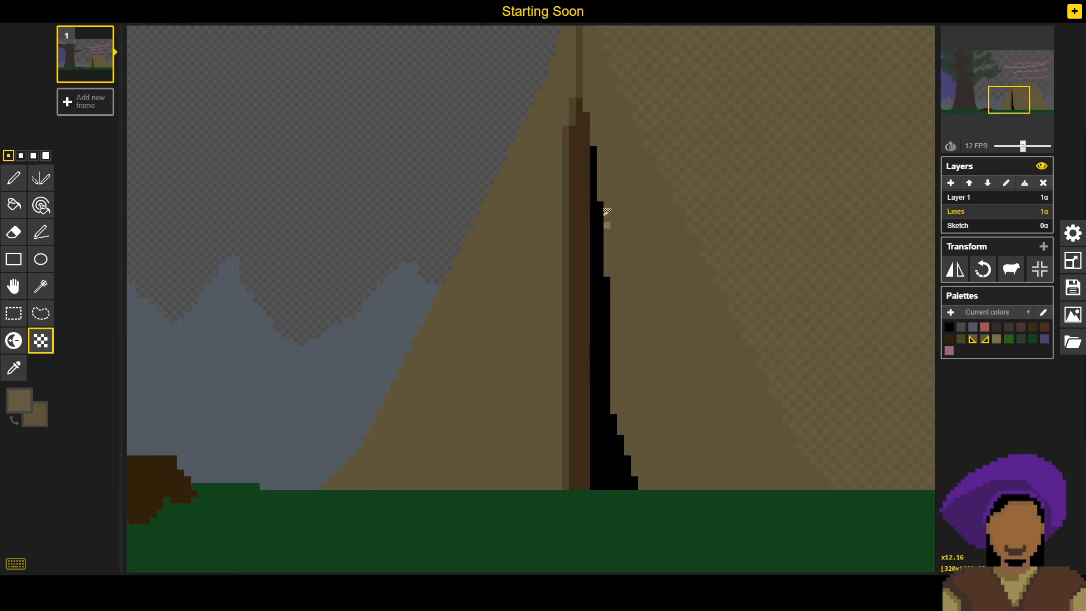
pyautogui.moveTo(545, 294); pyautogui.dragTo(502, 386)
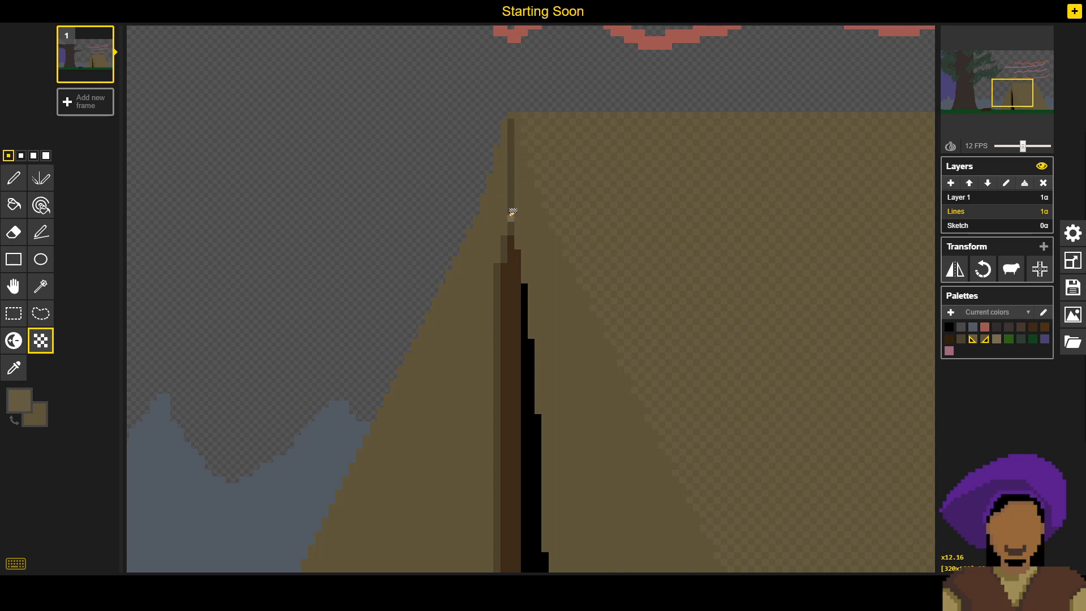
pyautogui.press('o')
pyautogui.click(566, 378)
pyautogui.press('p')
pyautogui.click(511, 232)
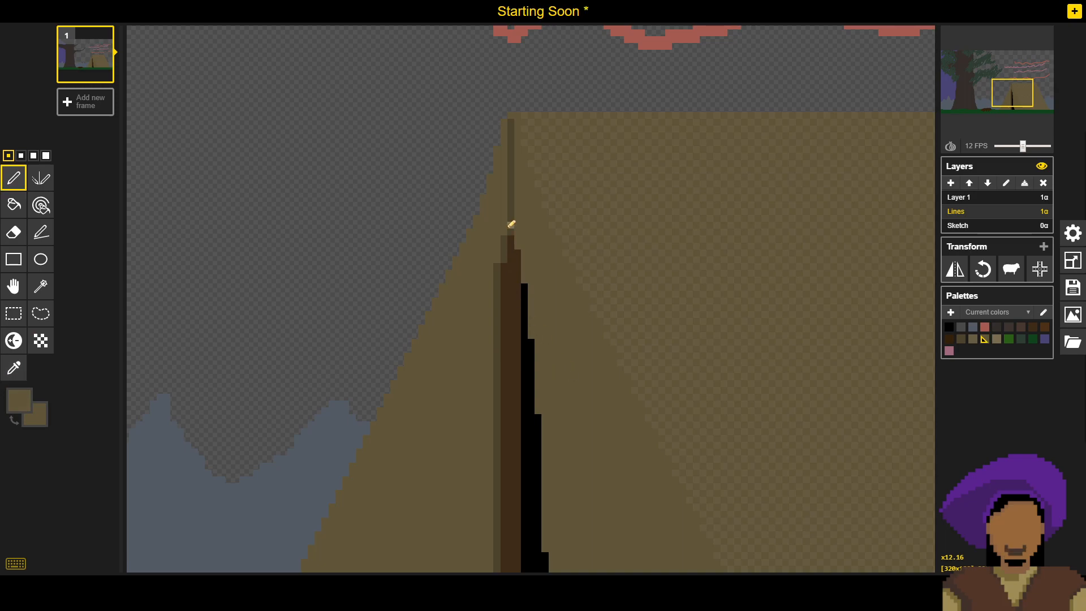
pyautogui.moveTo(515, 214); pyautogui.dragTo(517, 155)
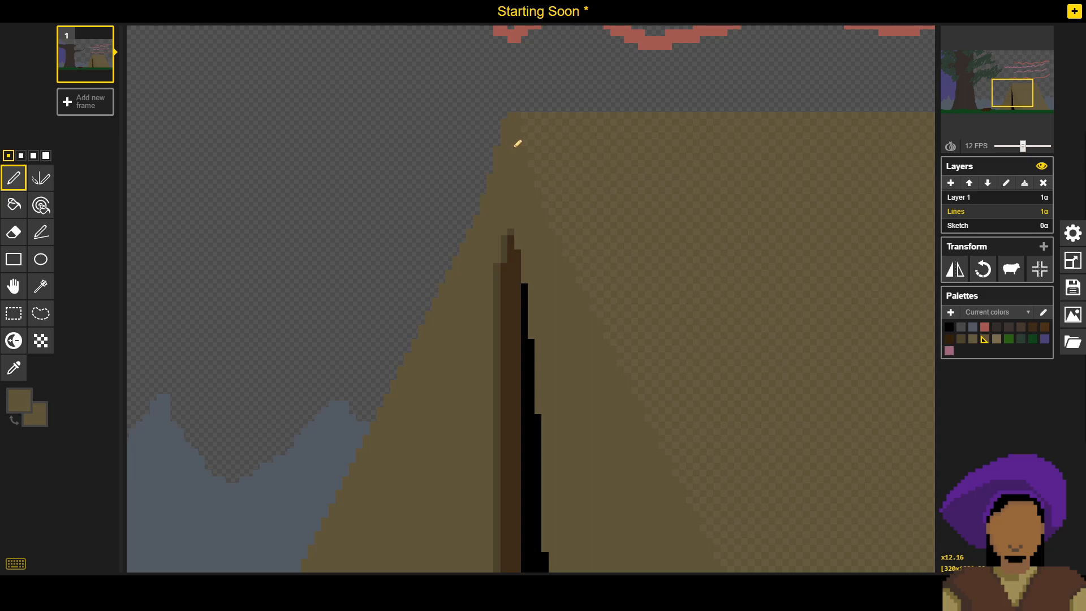
# - Save the drawing with the cleaned-up tent front
pyautogui.scroll(-4, 525, 217)
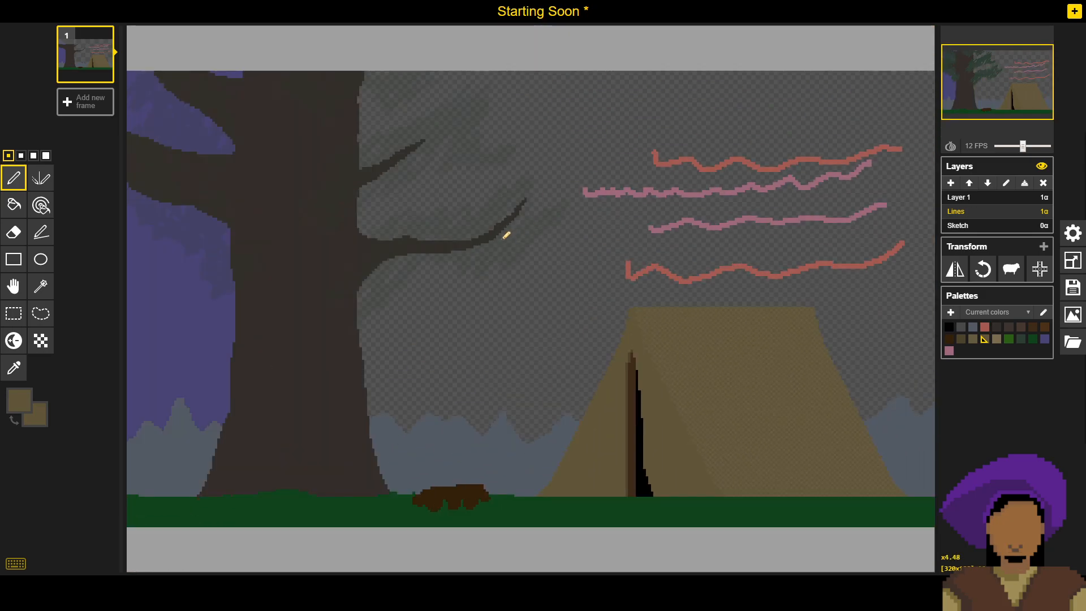
pyautogui.click(1079, 290)
pyautogui.click(952, 250)
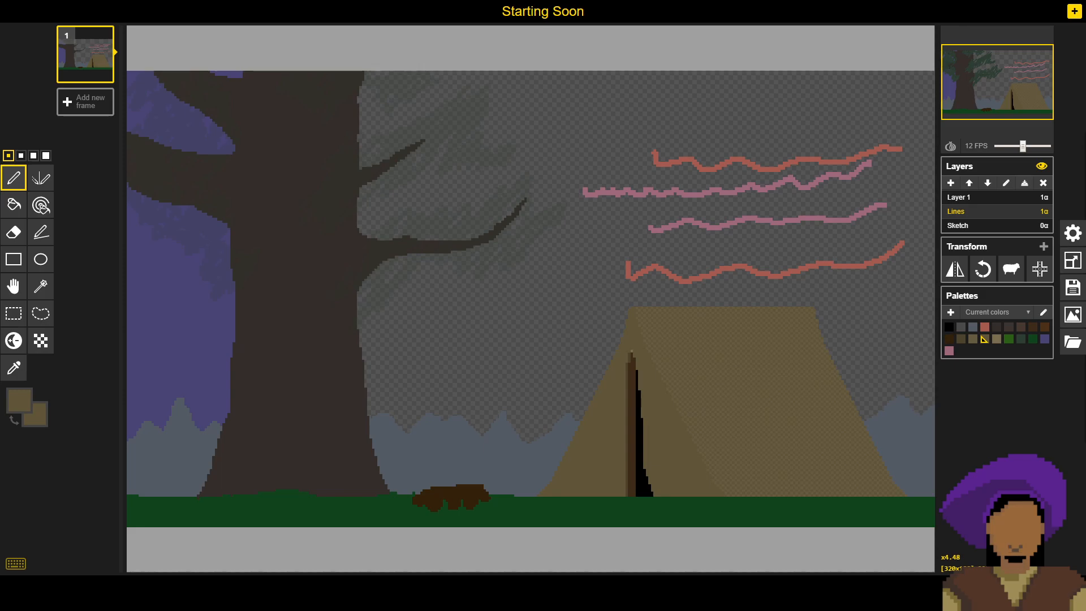
# - Examine the tent front, the logs and the mountains behind them at different magnifications
pyautogui.scroll(5, 662, 405)
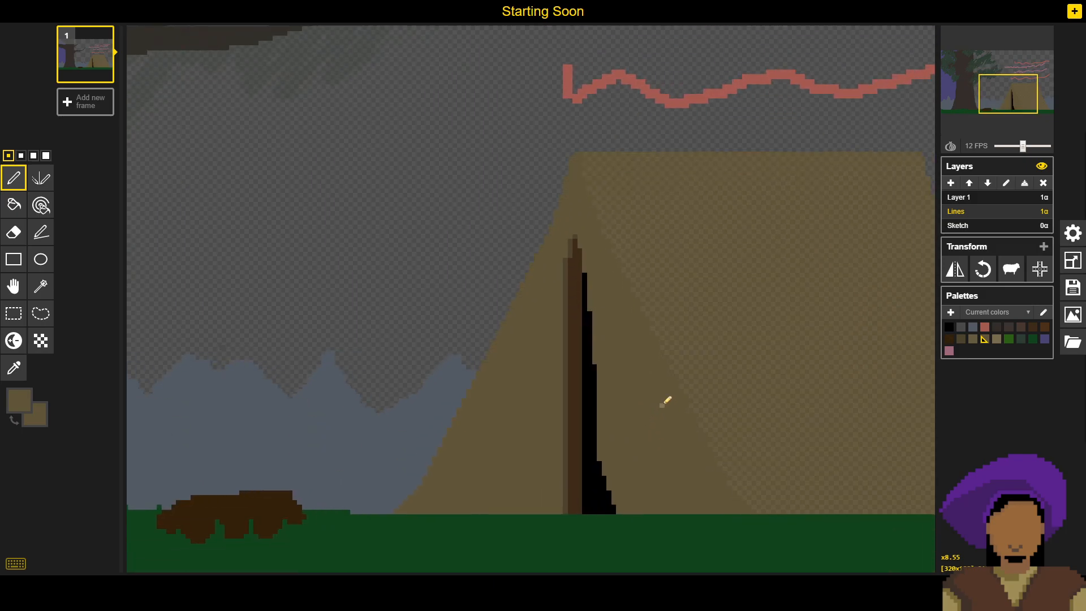
pyautogui.scroll(-5, 663, 405)
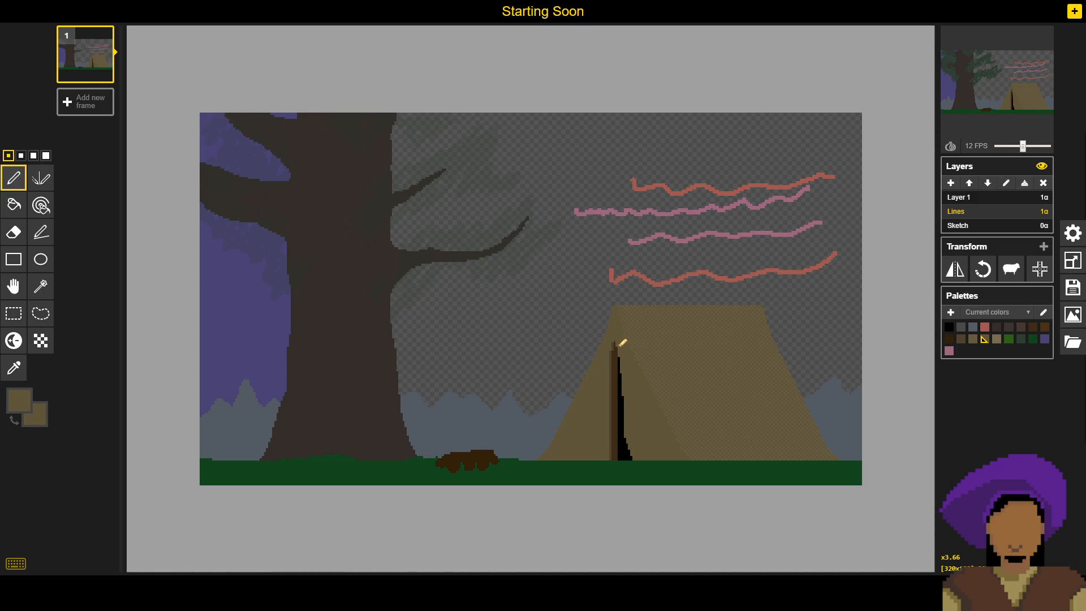
pyautogui.scroll(5, 619, 352)
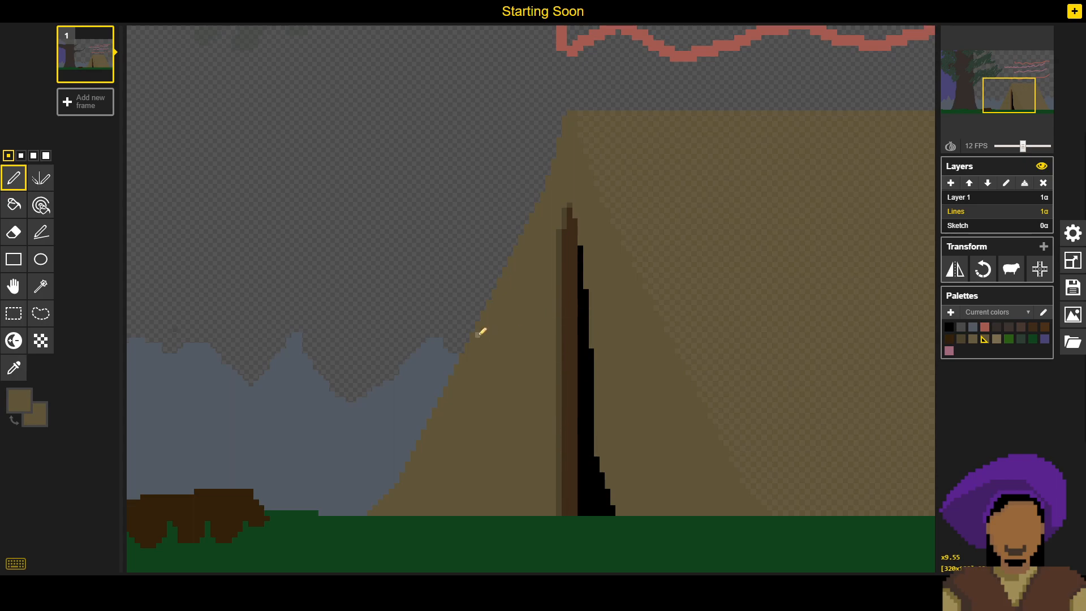
pyautogui.scroll(-3, 481, 330)
pyautogui.scroll(1, 481, 331)
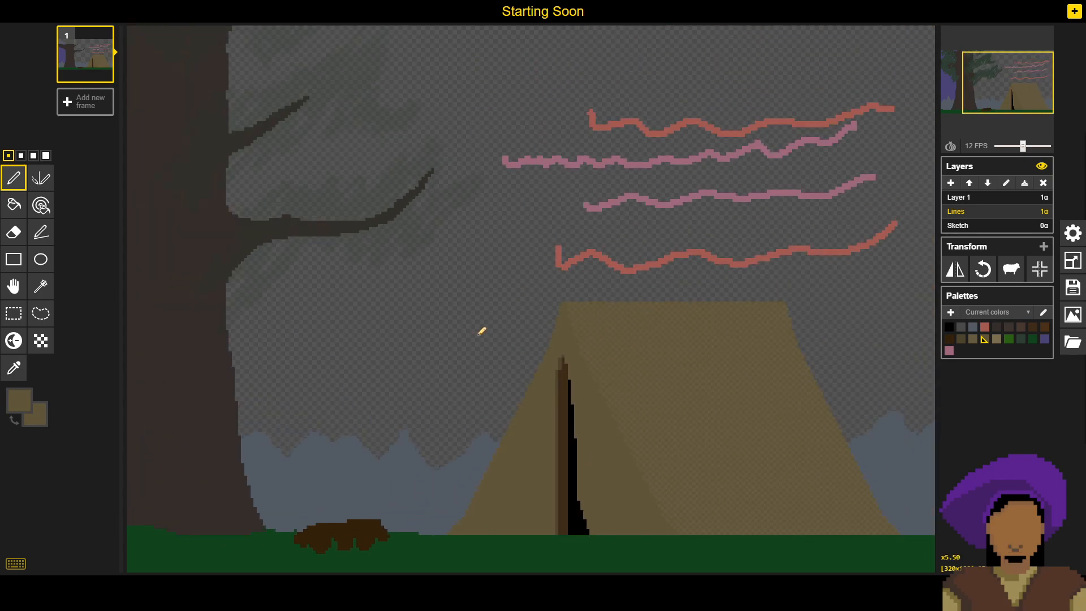
pyautogui.scroll(1, 481, 331)
pyautogui.scroll(3, 482, 331)
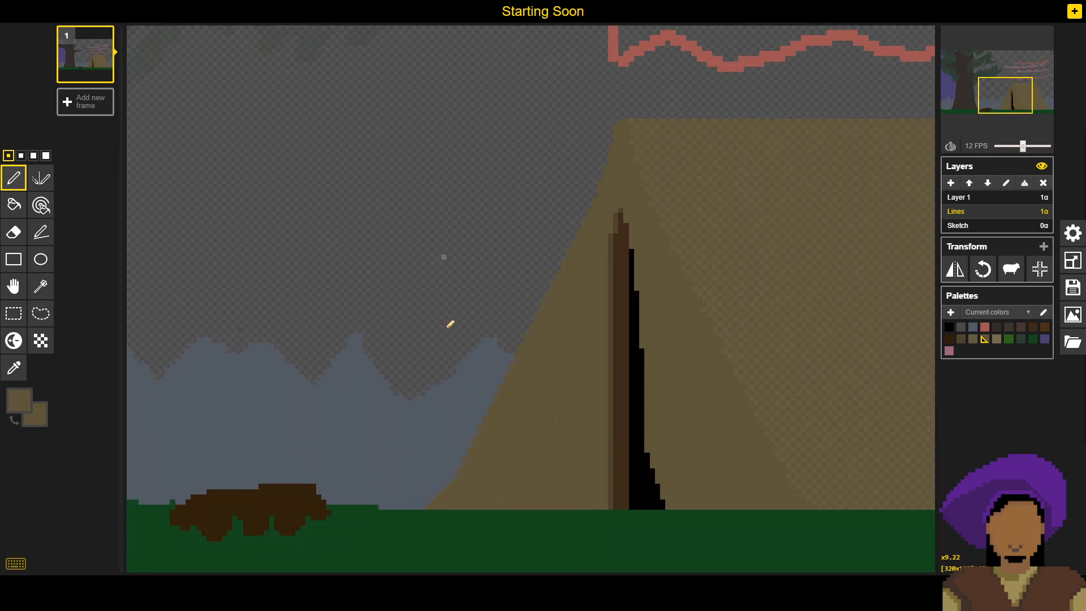
pyautogui.moveTo(447, 328); pyautogui.dragTo(474, 340)
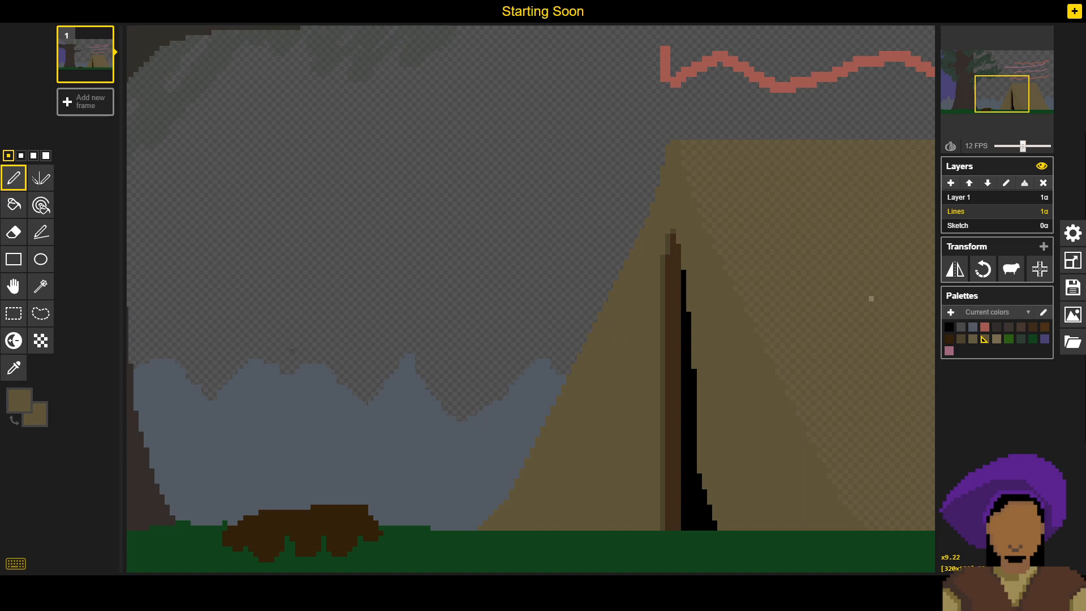
# - Save the current state of the drawing
pyautogui.click(1073, 288)
pyautogui.click(952, 250)
pyautogui.click(14, 232)
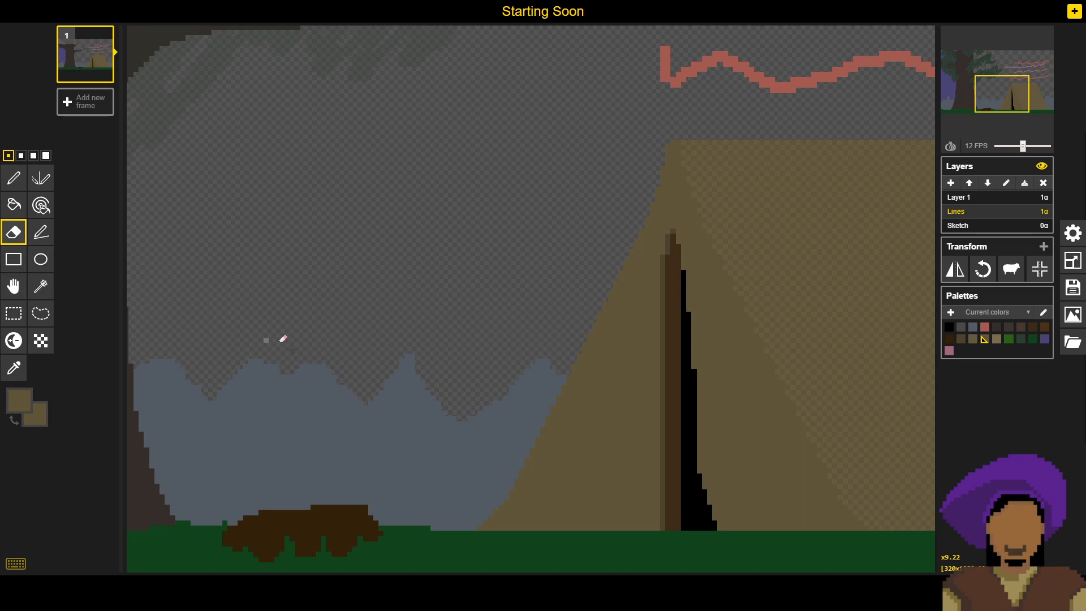
pyautogui.click(312, 309)
pyautogui.click(13, 179)
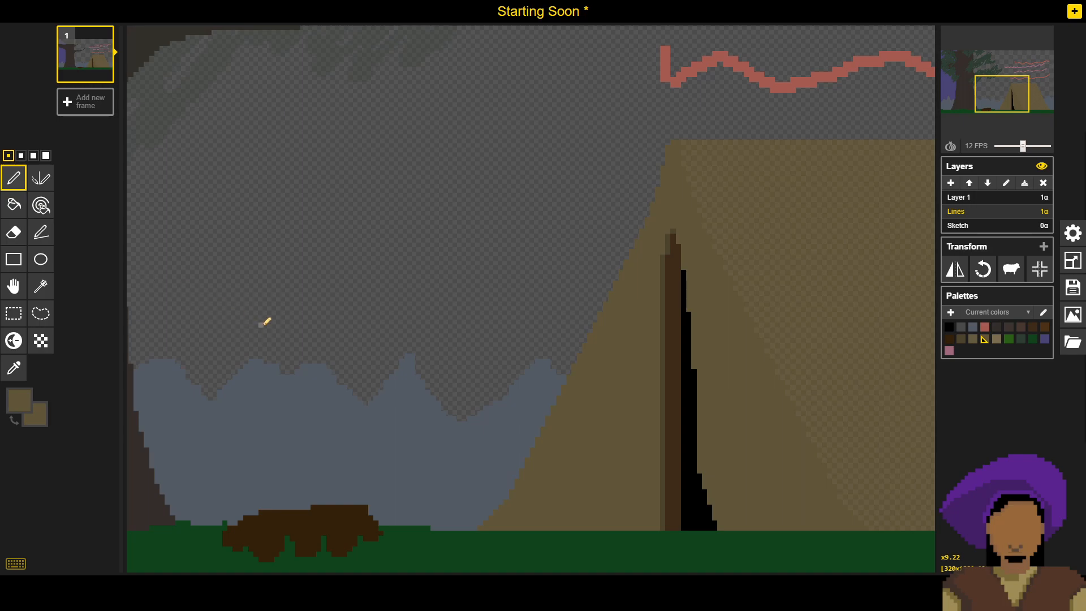
pyautogui.scroll(-2, 572, 173)
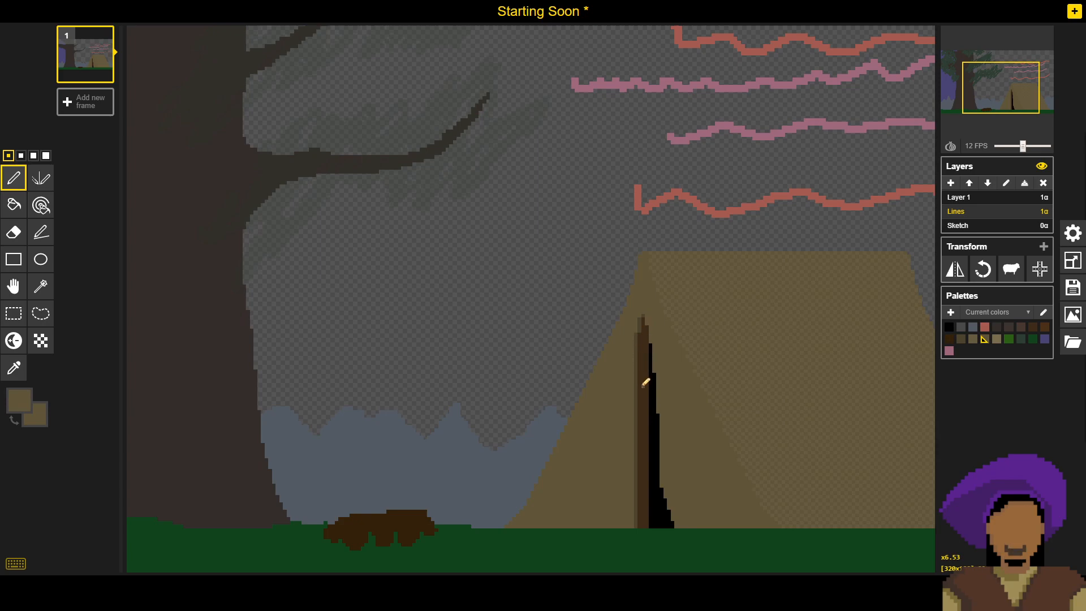
pyautogui.scroll(3, 602, 368)
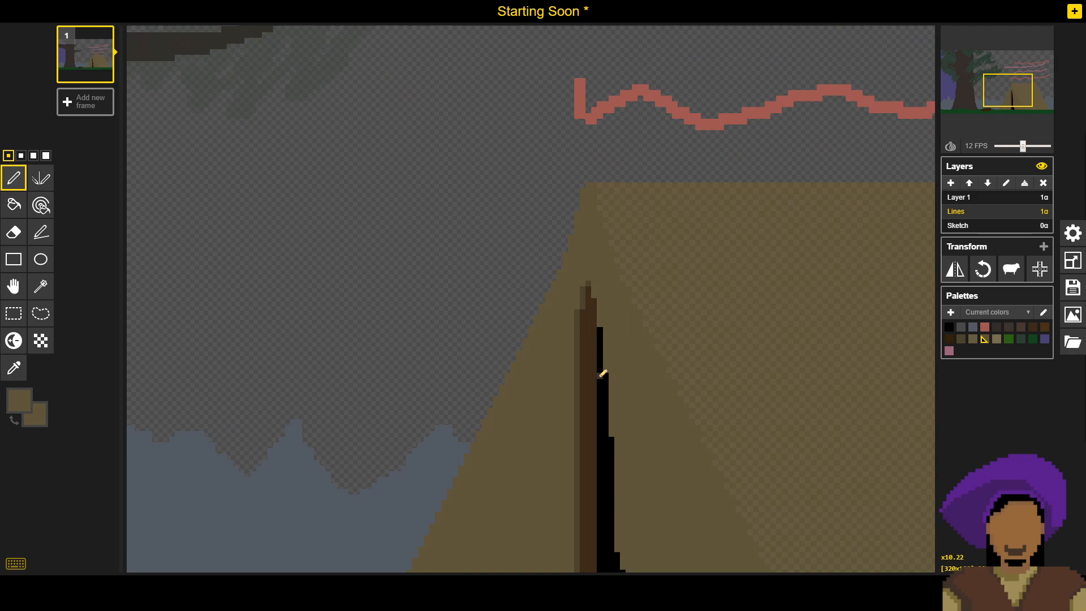
pyautogui.scroll(-5, 604, 367)
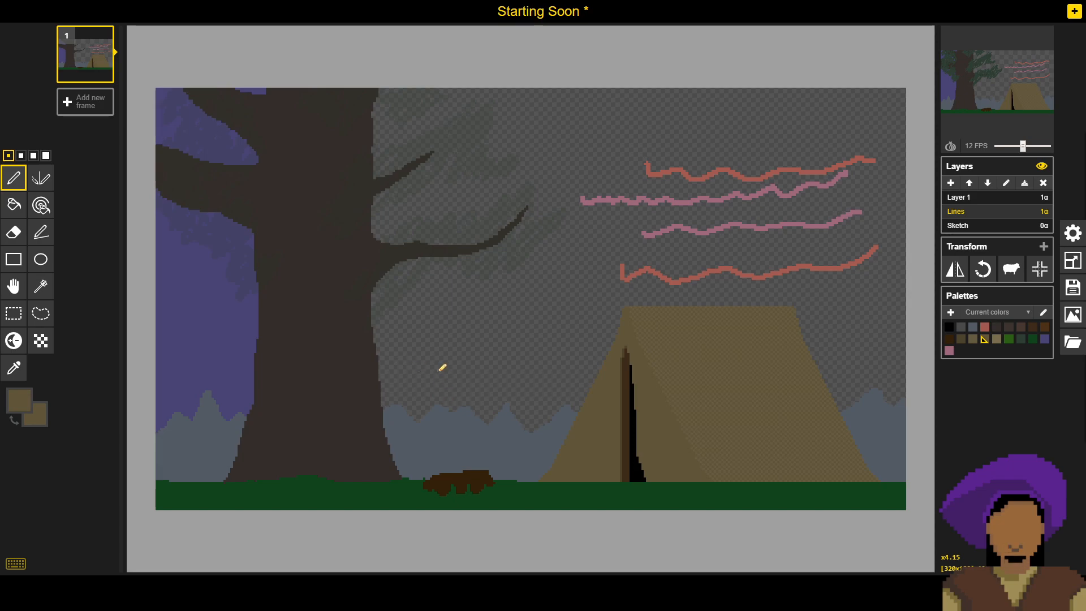
# - Pick the transparent sky as the secondary colour and the mountains' blue-grey as the primary colour, and save the drawing
pyautogui.click(13, 367)
pyautogui.rightClick(431, 331)
pyautogui.click(13, 178)
pyautogui.click(15, 368)
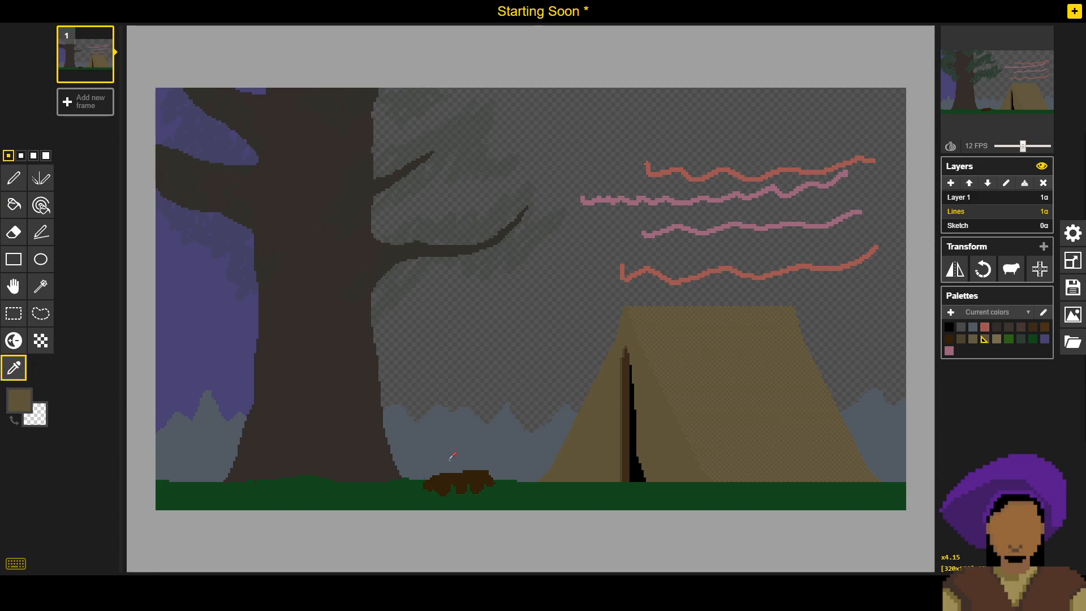
pyautogui.click(13, 178)
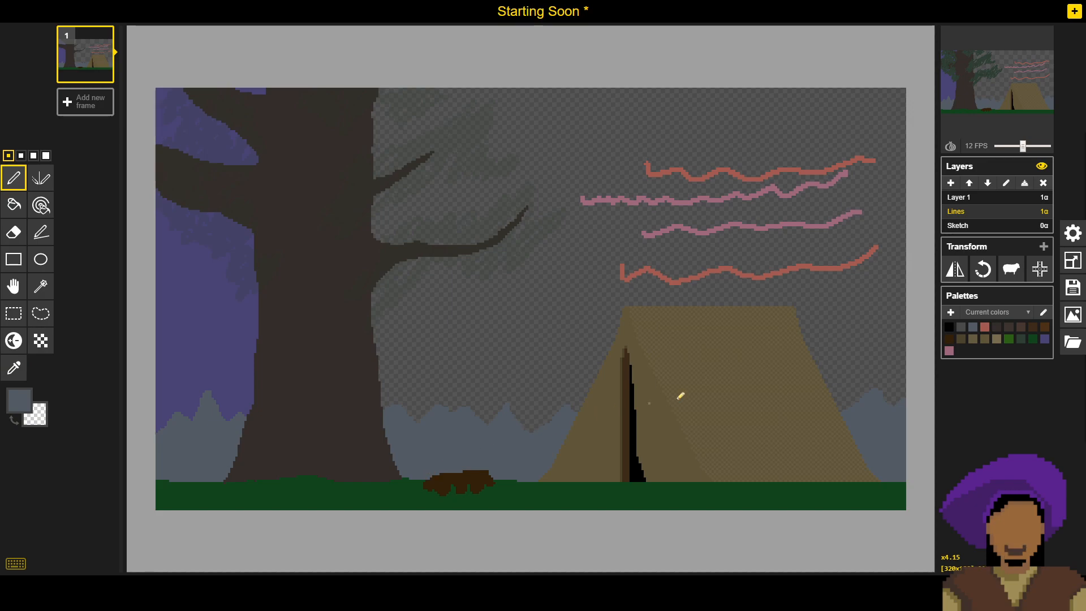
pyautogui.click(1072, 295)
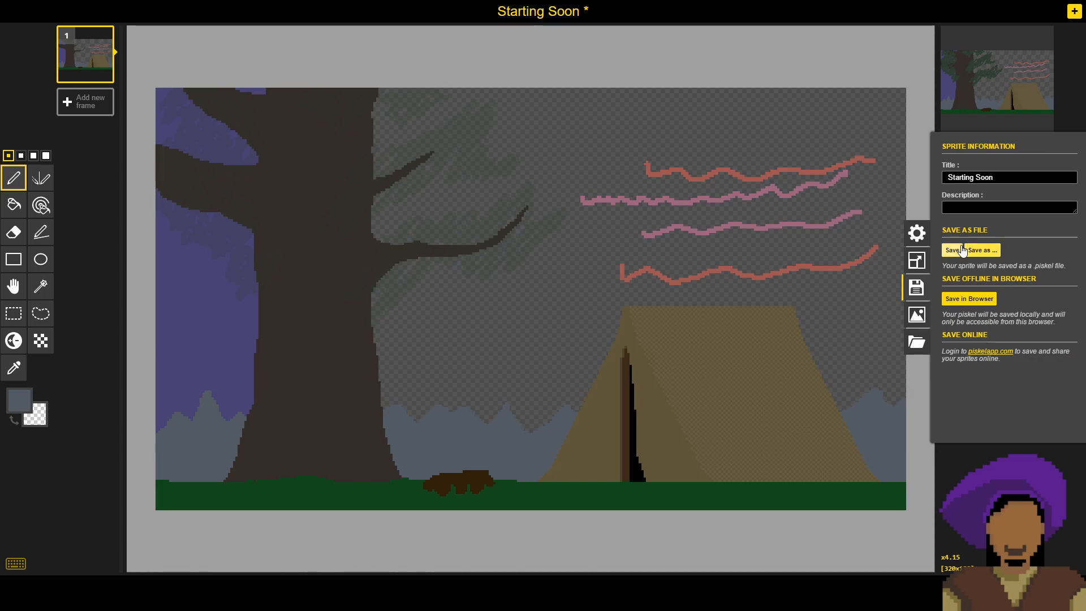
pyautogui.click(982, 250)
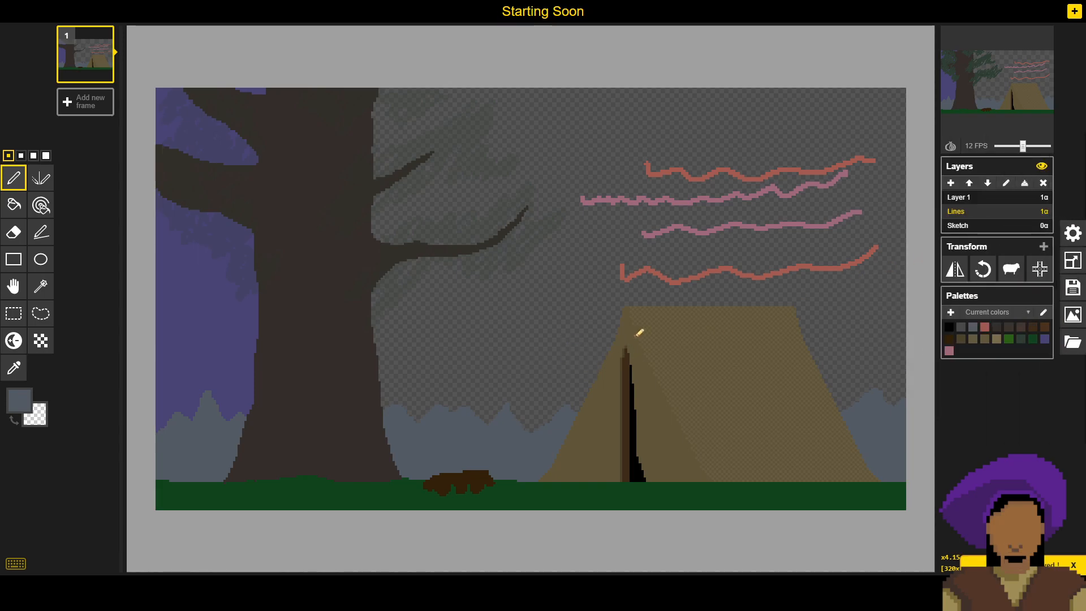
# - Examine the tent's peak and the upper end of its door opening at different magnifications
pyautogui.scroll(4, 626, 300)
pyautogui.moveTo(585, 281); pyautogui.dragTo(477, 155)
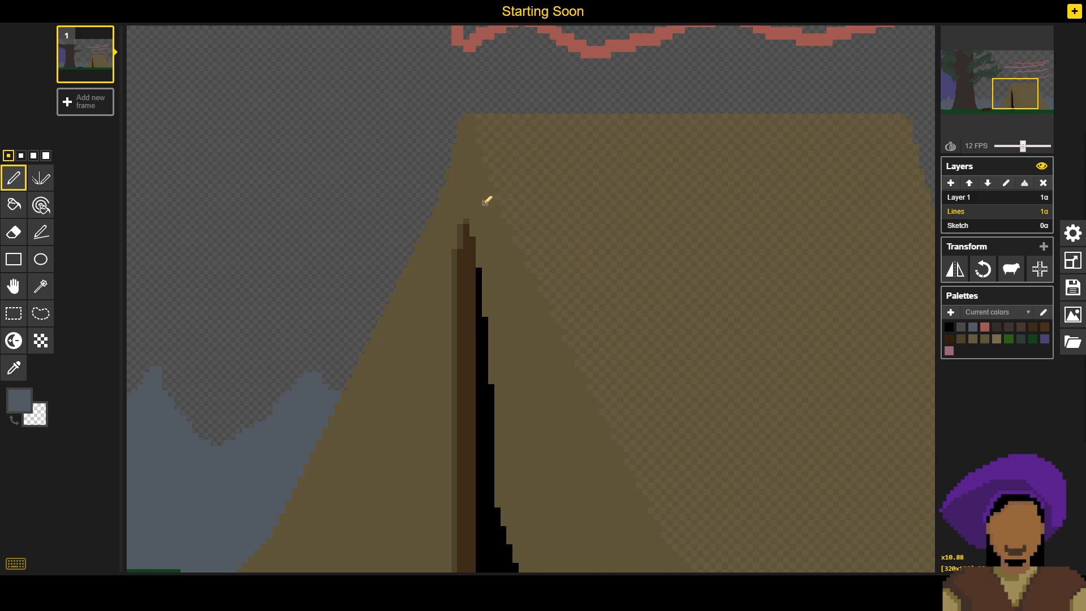
pyautogui.scroll(-4, 461, 250)
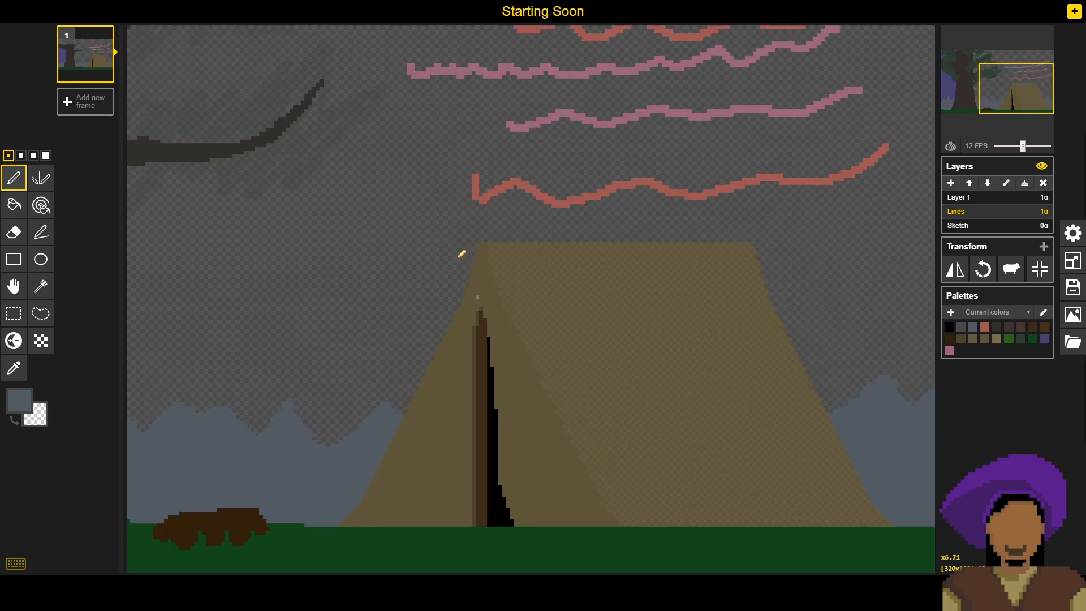
pyautogui.scroll(-2, 462, 254)
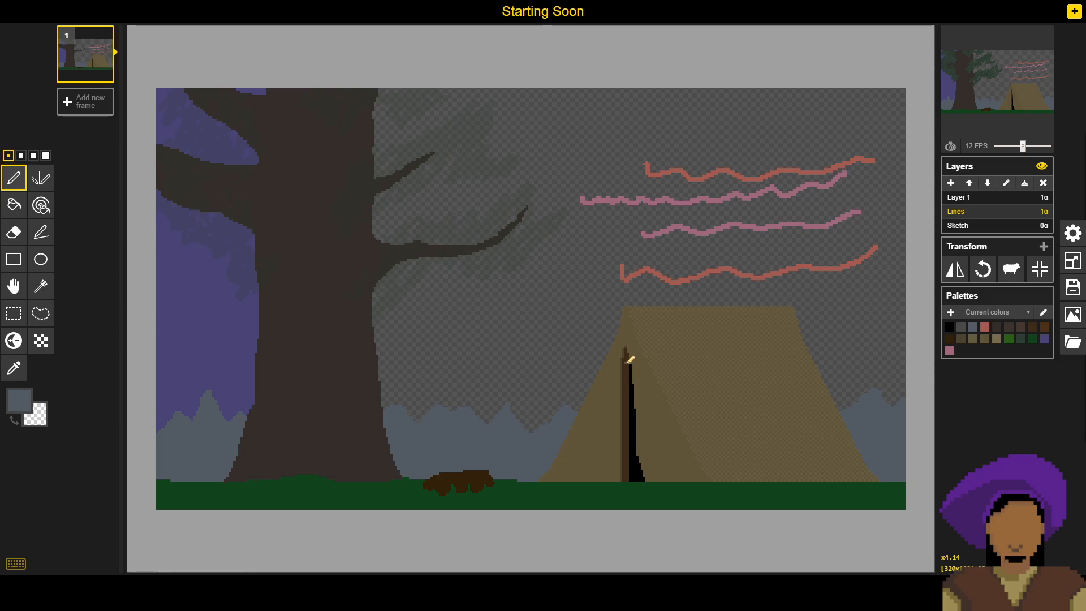
pyautogui.scroll(5, 630, 361)
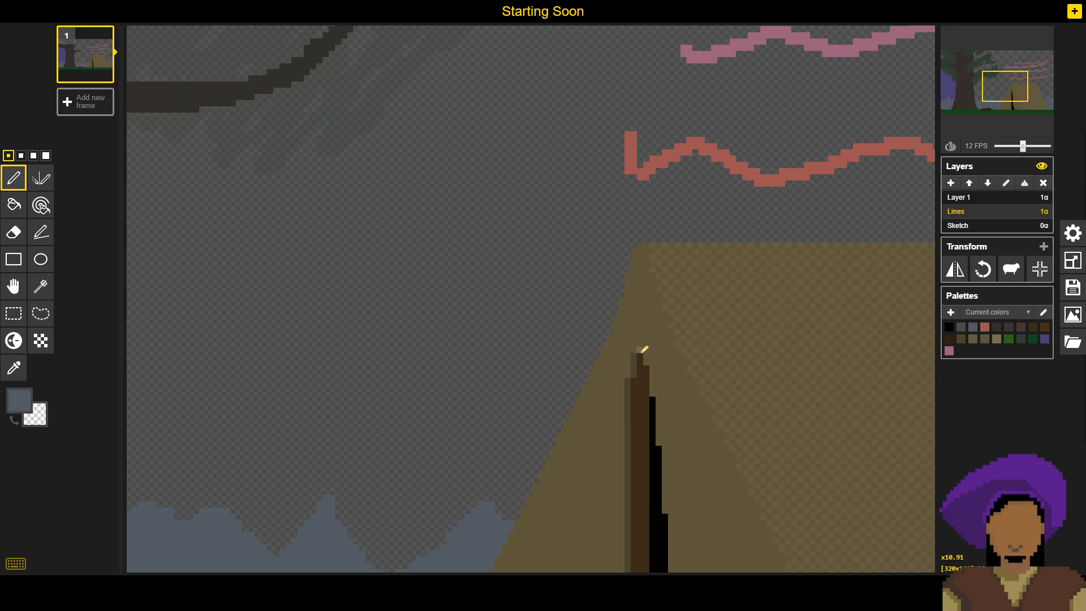
pyautogui.scroll(-4, 640, 355)
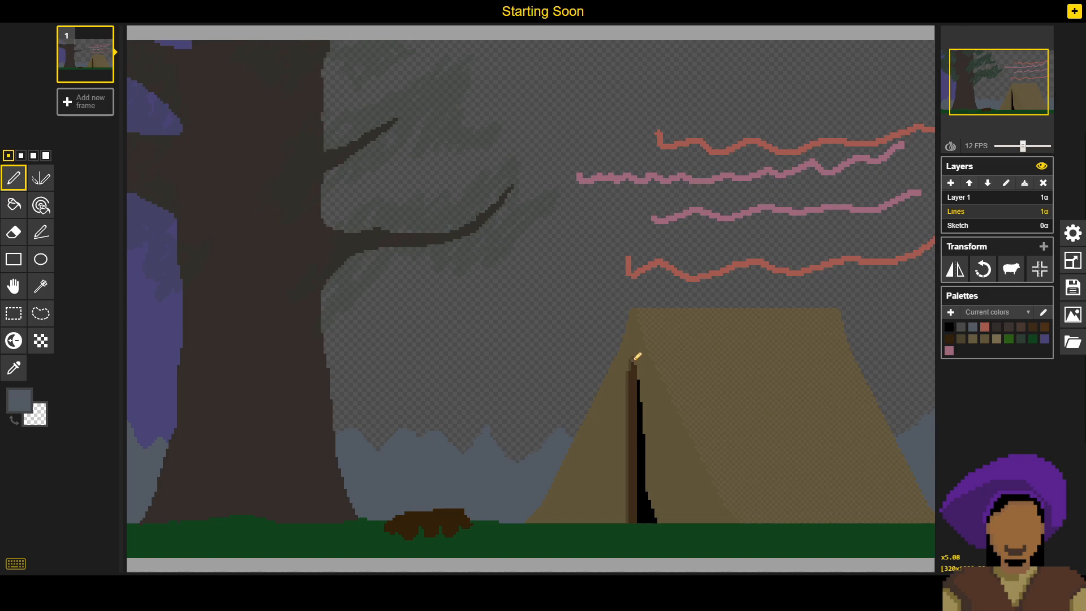
pyautogui.moveTo(621, 359); pyautogui.dragTo(586, 340)
pyautogui.scroll(6, 589, 335)
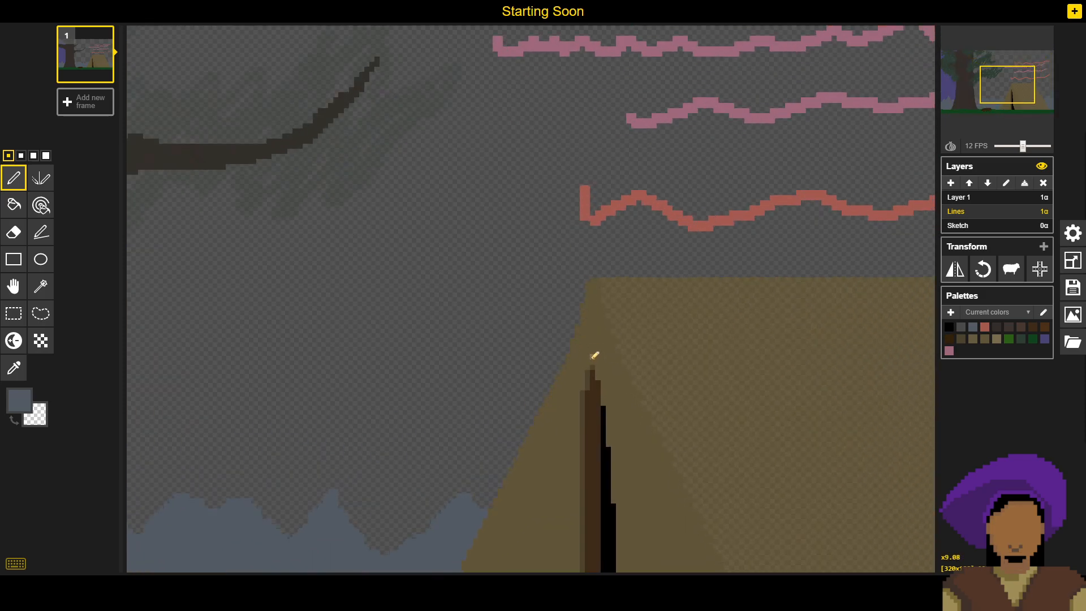
pyautogui.moveTo(600, 375); pyautogui.dragTo(648, 294)
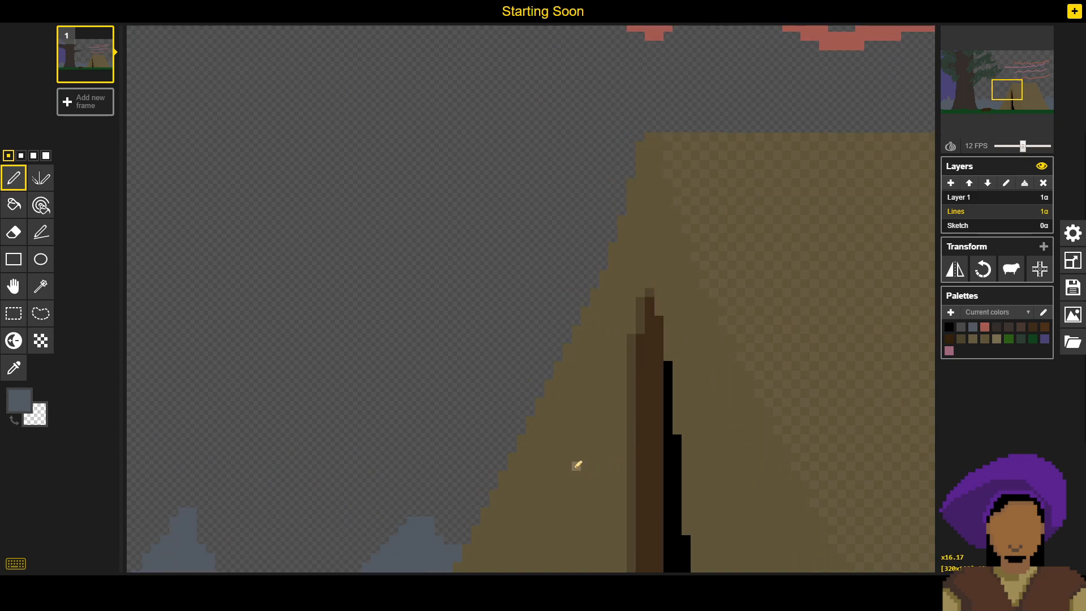
# - Examine the mountains, the logs and the base of the tree up close across the lower part of the scene
pyautogui.moveTo(569, 458); pyautogui.dragTo(586, 257)
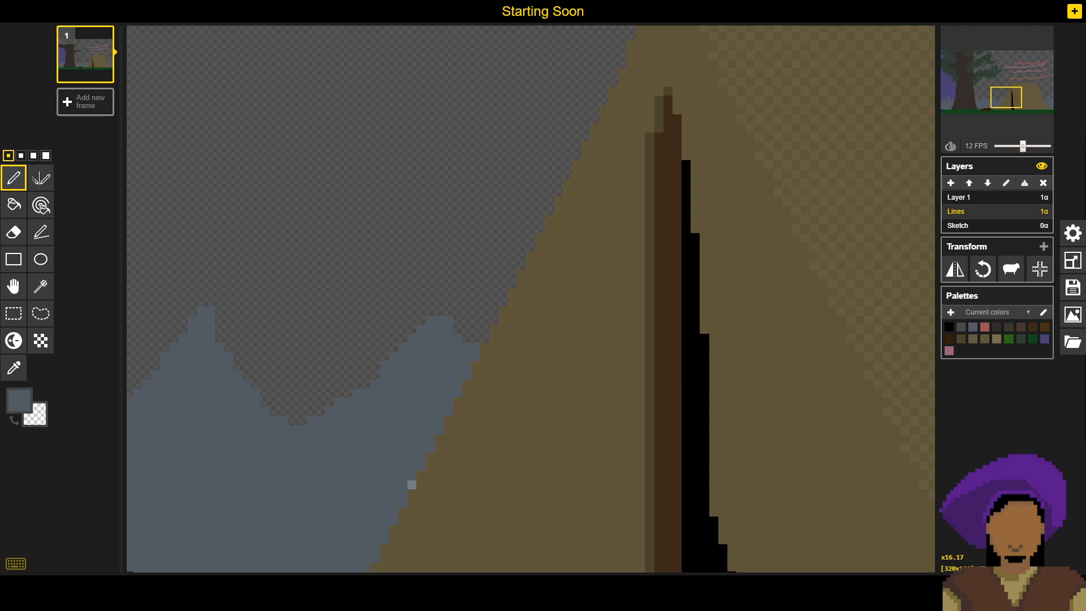
pyautogui.moveTo(458, 244); pyautogui.dragTo(669, 248)
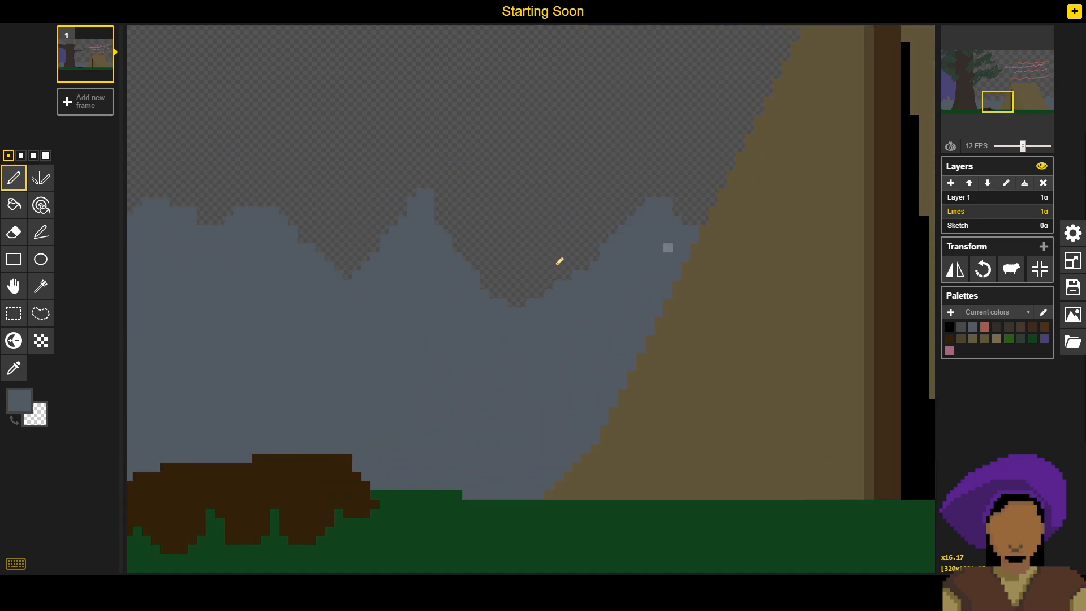
pyautogui.moveTo(401, 432); pyautogui.dragTo(639, 394)
pyautogui.moveTo(236, 366); pyautogui.dragTo(630, 303)
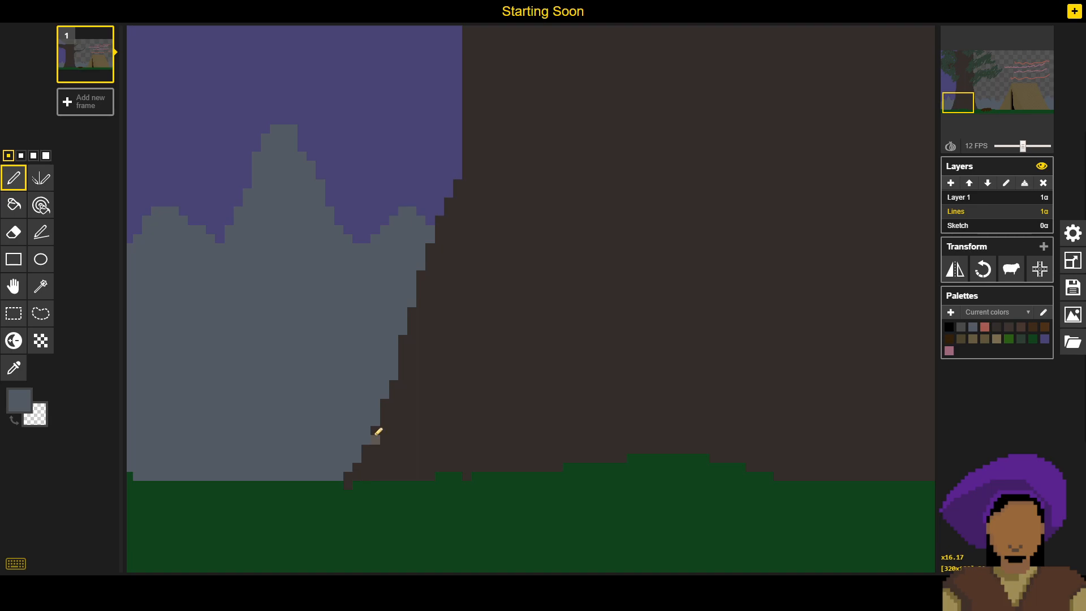
pyautogui.moveTo(615, 357); pyautogui.dragTo(247, 340)
pyautogui.moveTo(815, 273); pyautogui.dragTo(169, 272)
pyautogui.moveTo(520, 327)
pyautogui.mouseDown()
pyautogui.moveTo(445, 327)
pyautogui.moveTo(778, 309)
pyautogui.moveTo(676, 300)
pyautogui.mouseUp()
pyautogui.moveTo(660, 368); pyautogui.dragTo(432, 335)
pyautogui.scroll(-4, 560, 306)
pyautogui.scroll(-10, 565, 304)
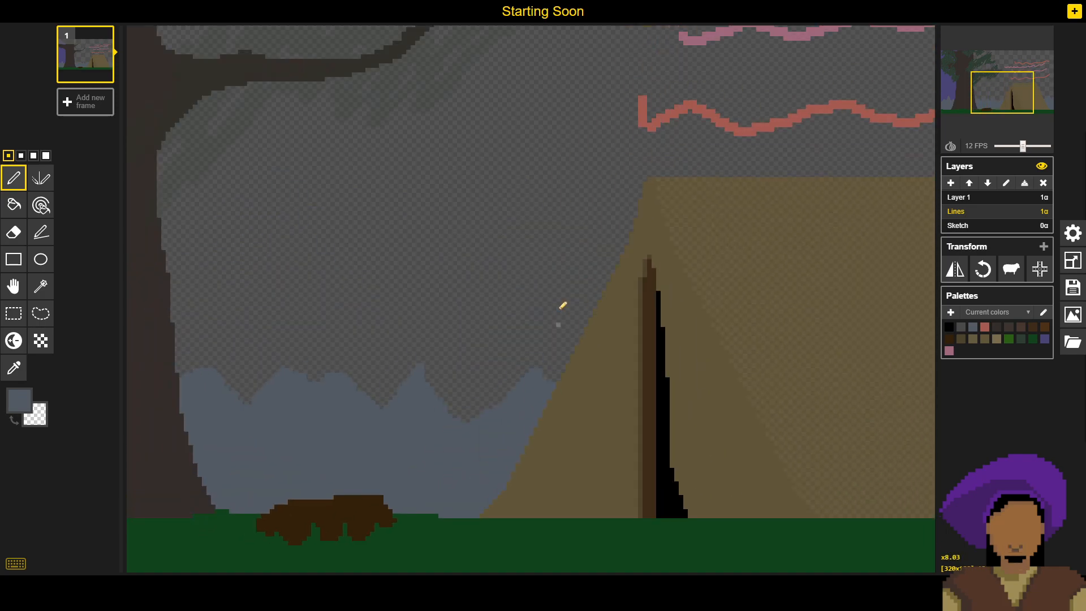
# - Save the drawing under its existing title, Starting Soon
pyautogui.click(1073, 290)
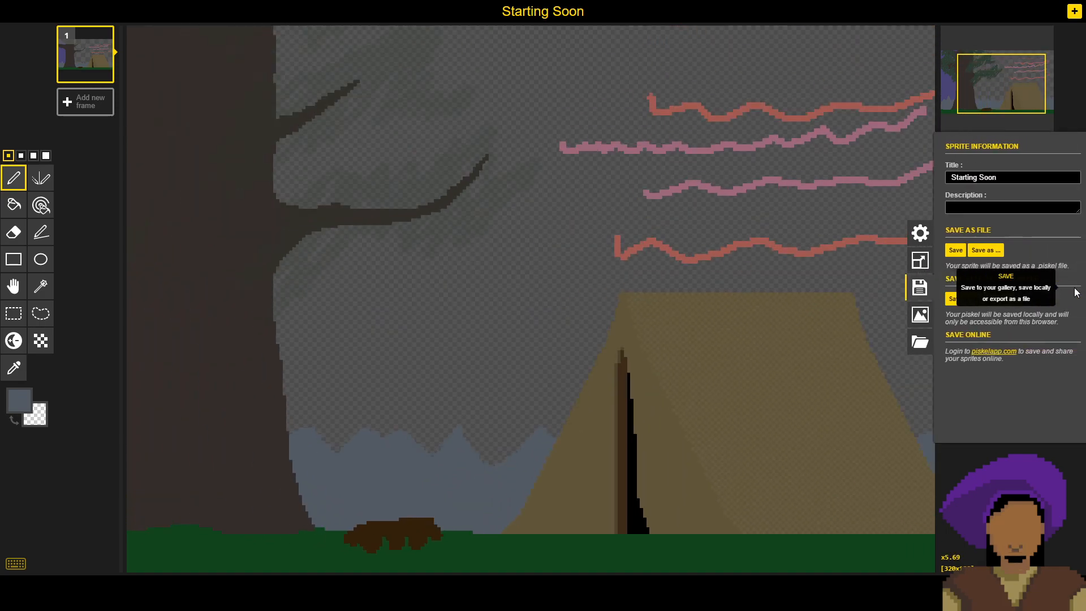
pyautogui.click(952, 252)
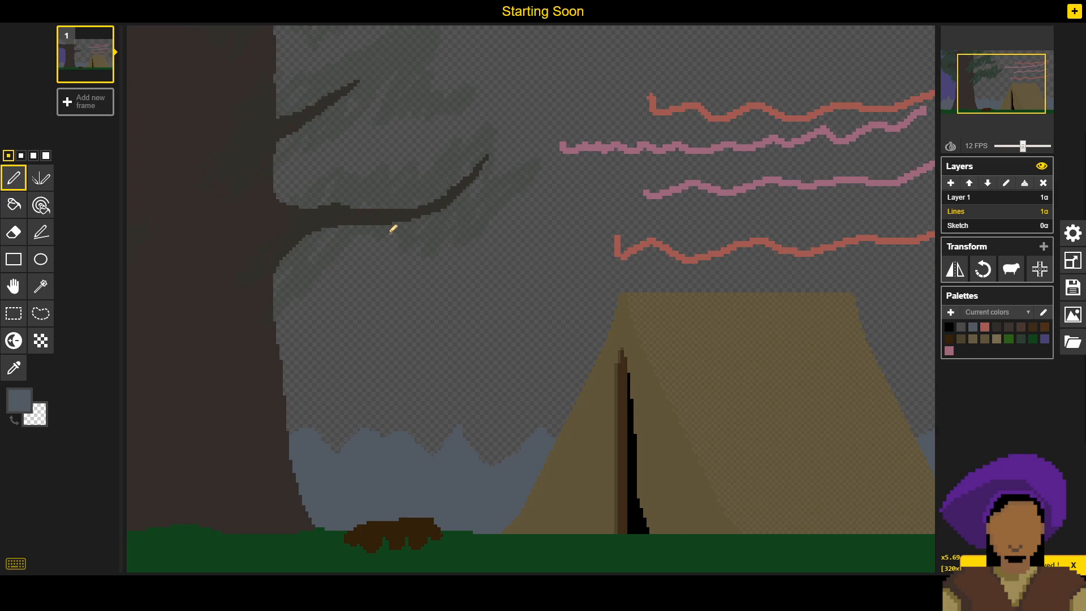
# - On the Sketch layer, sample the light tan mark over the tent and enlarge it into a solid swatch with the largest pen size
pyautogui.scroll(-8, 557, 271)
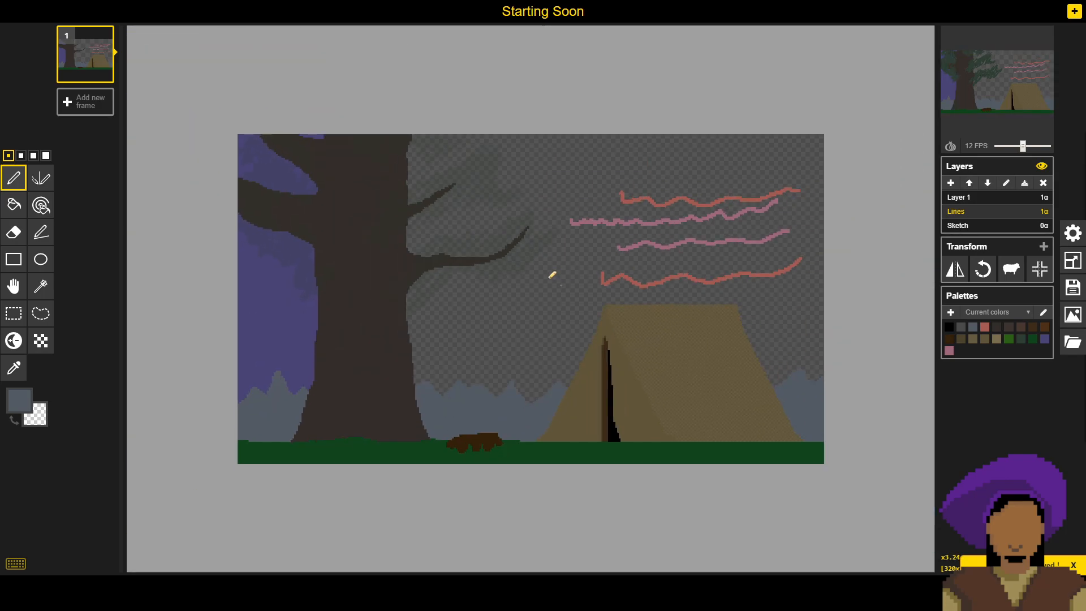
pyautogui.click(999, 226)
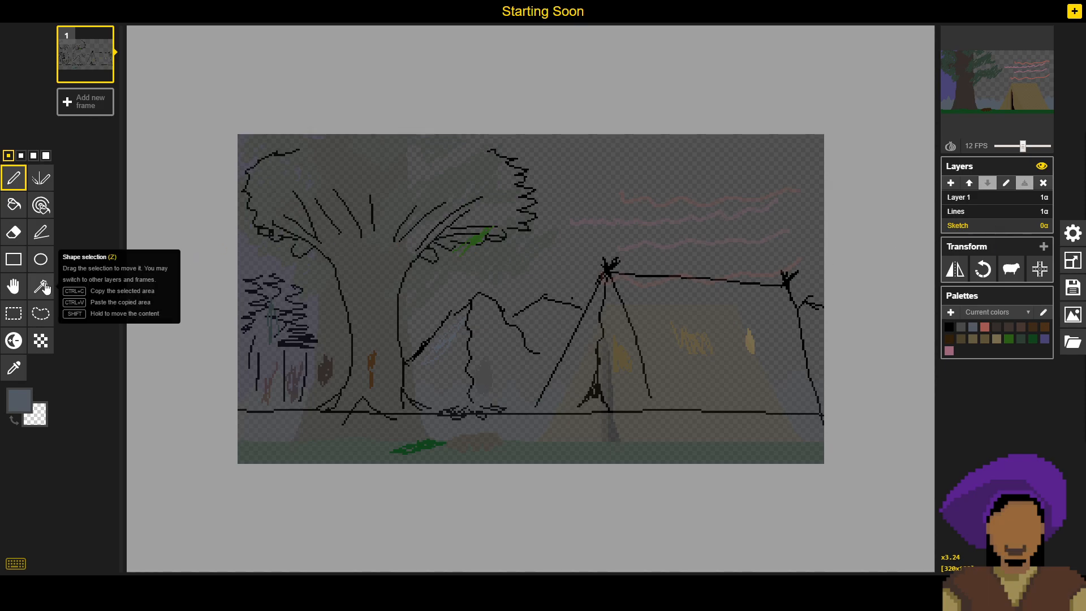
pyautogui.click(45, 157)
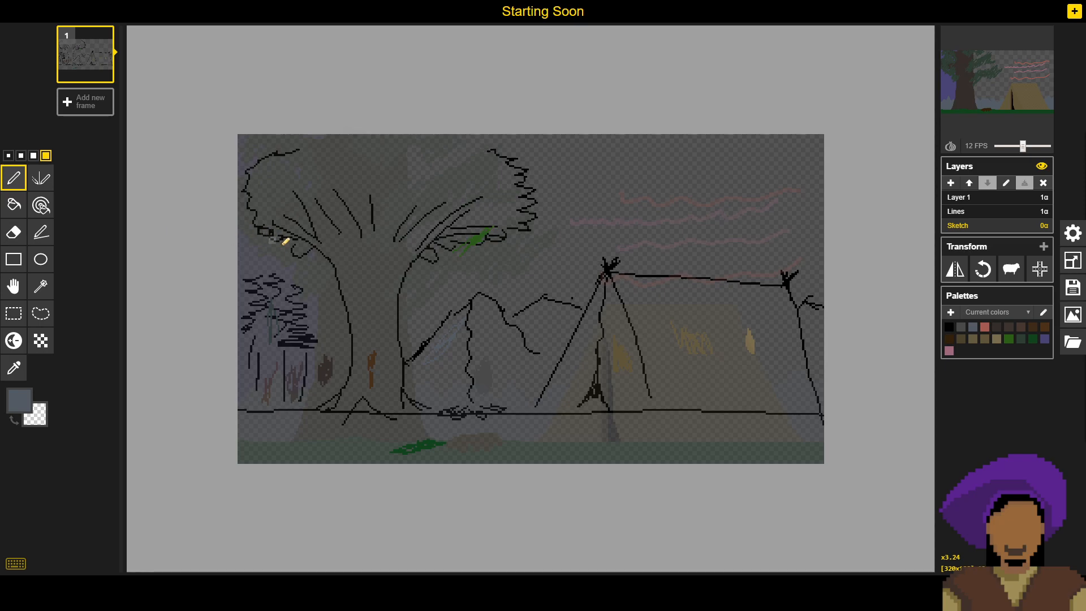
pyautogui.press('o')
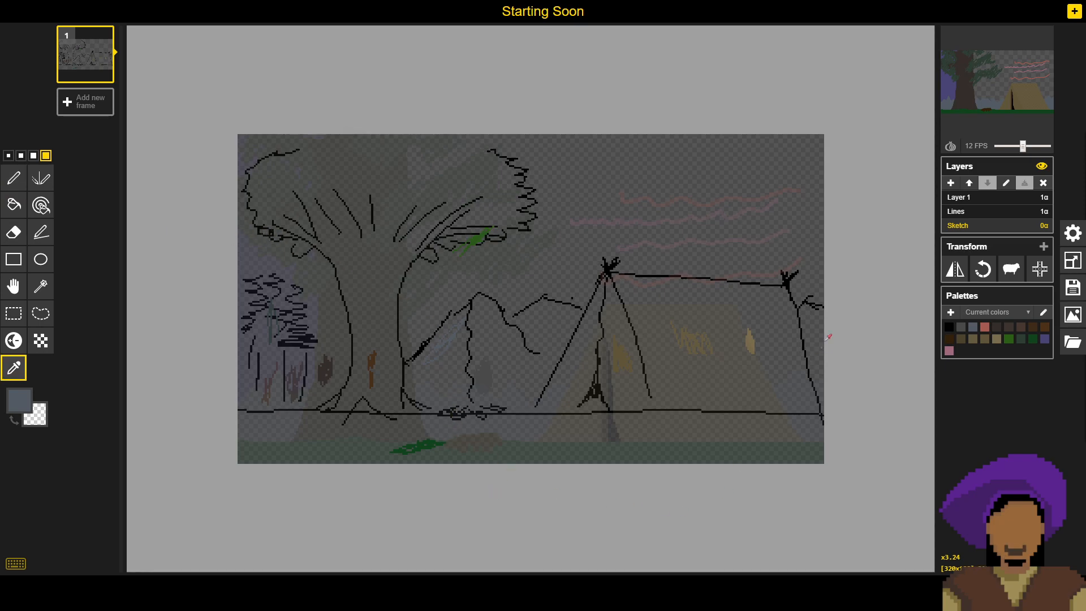
pyautogui.click(756, 339)
pyautogui.press('p')
pyautogui.scroll(5, 753, 339)
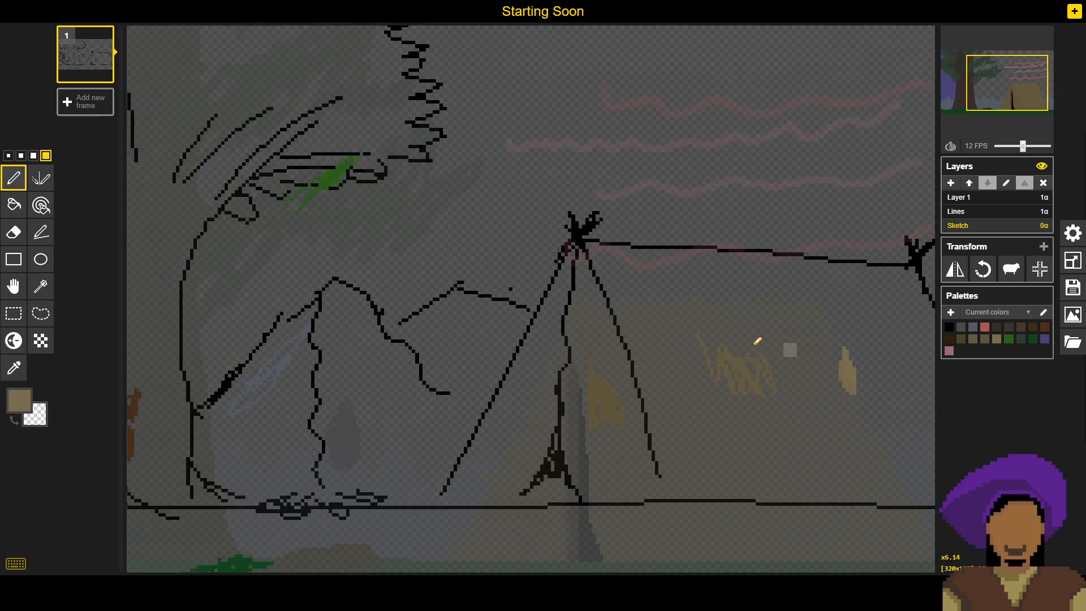
pyautogui.moveTo(859, 353)
pyautogui.mouseDown()
pyautogui.moveTo(864, 402)
pyautogui.moveTo(874, 379)
pyautogui.moveTo(862, 343)
pyautogui.mouseUp()
# - Sample the tent browns on the Sketch layer and paint two solid swatches beside the light tan one
pyautogui.click(13, 368)
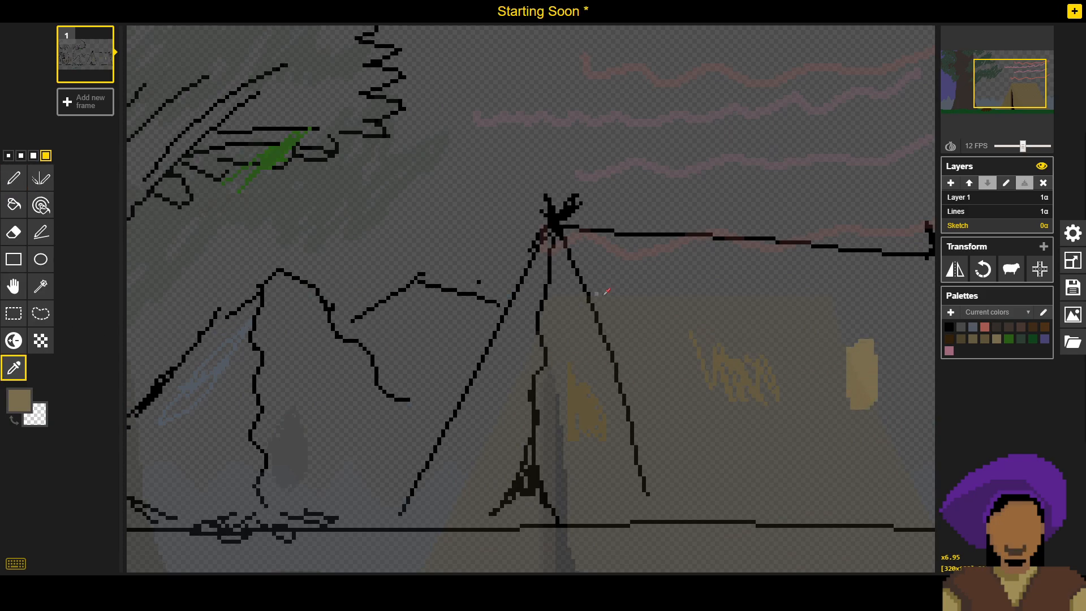
pyautogui.click(730, 348)
pyautogui.press('p')
pyautogui.moveTo(806, 358)
pyautogui.mouseDown()
pyautogui.moveTo(818, 385)
pyautogui.moveTo(830, 341)
pyautogui.moveTo(829, 390)
pyautogui.moveTo(838, 351)
pyautogui.moveTo(770, 356)
pyautogui.moveTo(771, 394)
pyautogui.mouseUp()
pyautogui.press('o')
pyautogui.press('p')
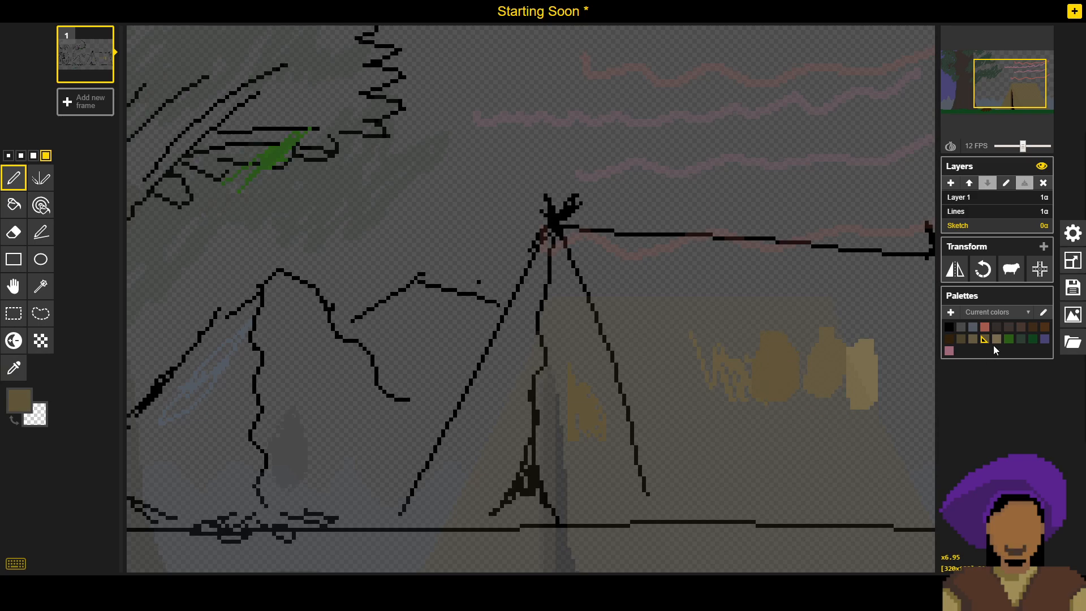
# - Sample the dark olive-brown edge of the tent door on the Lines layer and paint it as the leftmost tent swatch on Sketch
pyautogui.click(1001, 212)
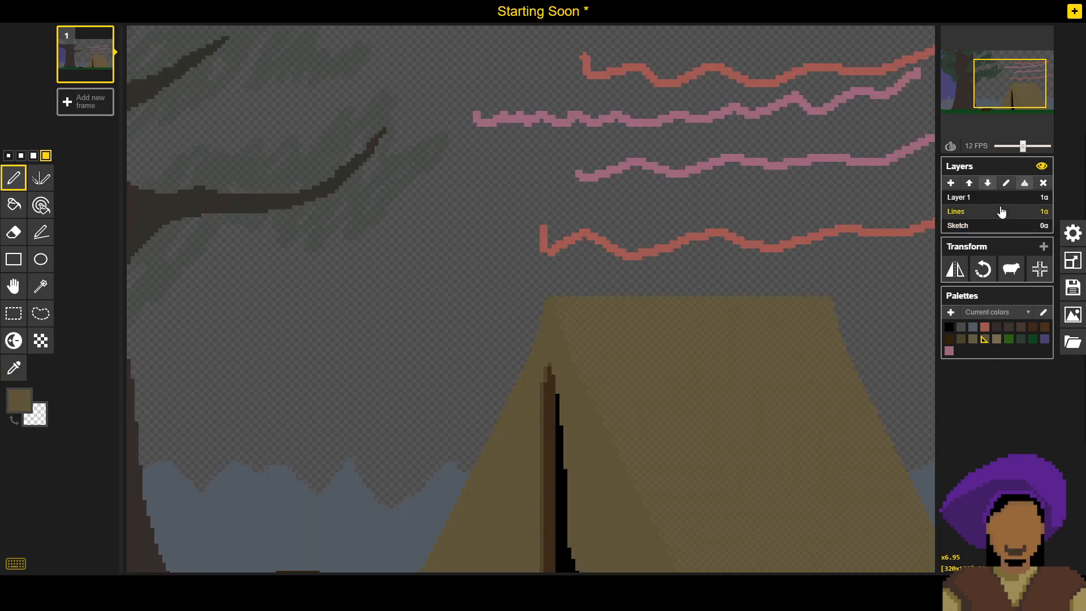
pyautogui.press('o')
pyautogui.click(544, 434)
pyautogui.press('p')
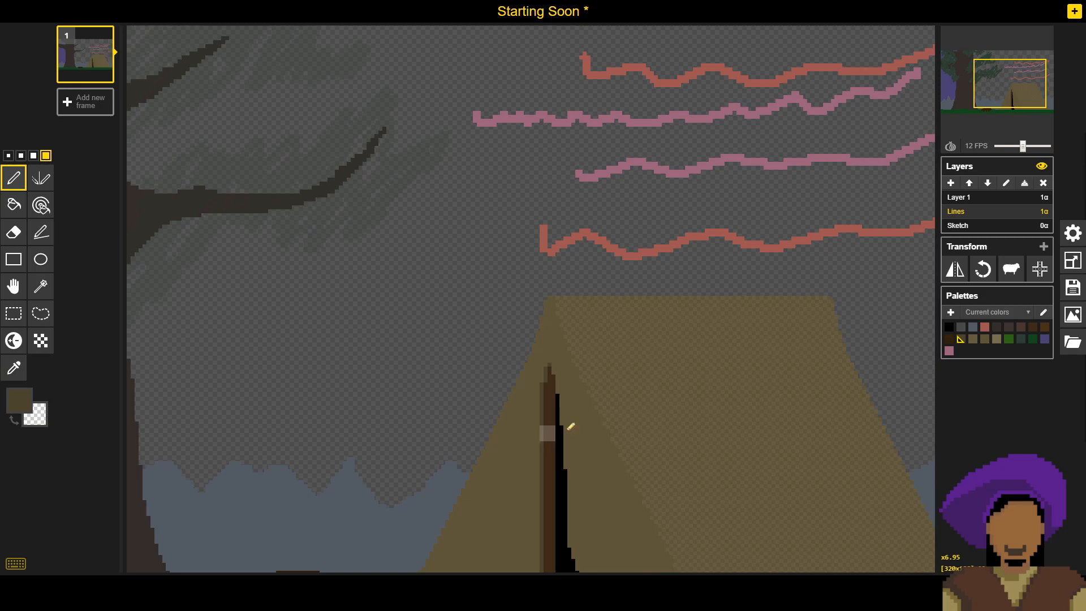
pyautogui.click(1001, 225)
pyautogui.moveTo(707, 340)
pyautogui.mouseDown()
pyautogui.moveTo(708, 383)
pyautogui.moveTo(725, 363)
pyautogui.moveTo(713, 346)
pyautogui.moveTo(748, 362)
pyautogui.mouseUp()
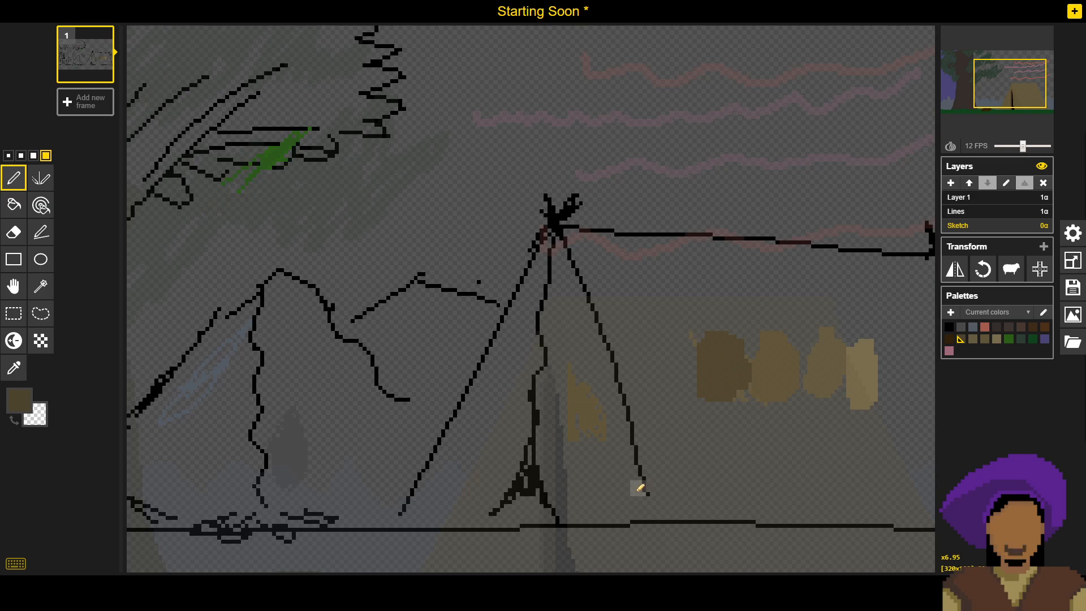
# - Erase the old brown scribble beside the tent door and the stray marks around the new tent swatches
pyautogui.click(13, 231)
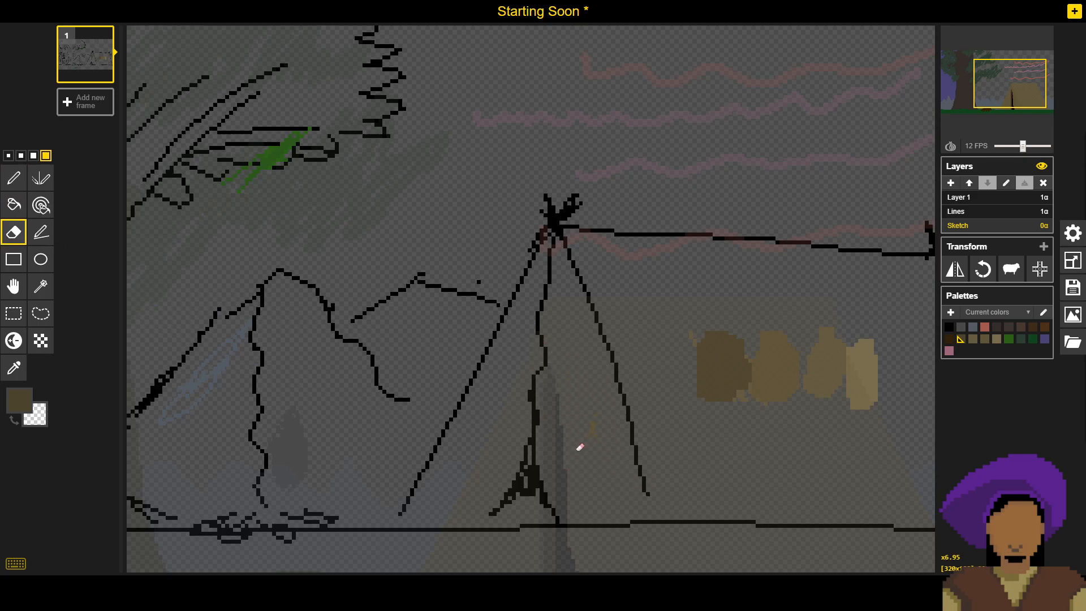
pyautogui.click(693, 339)
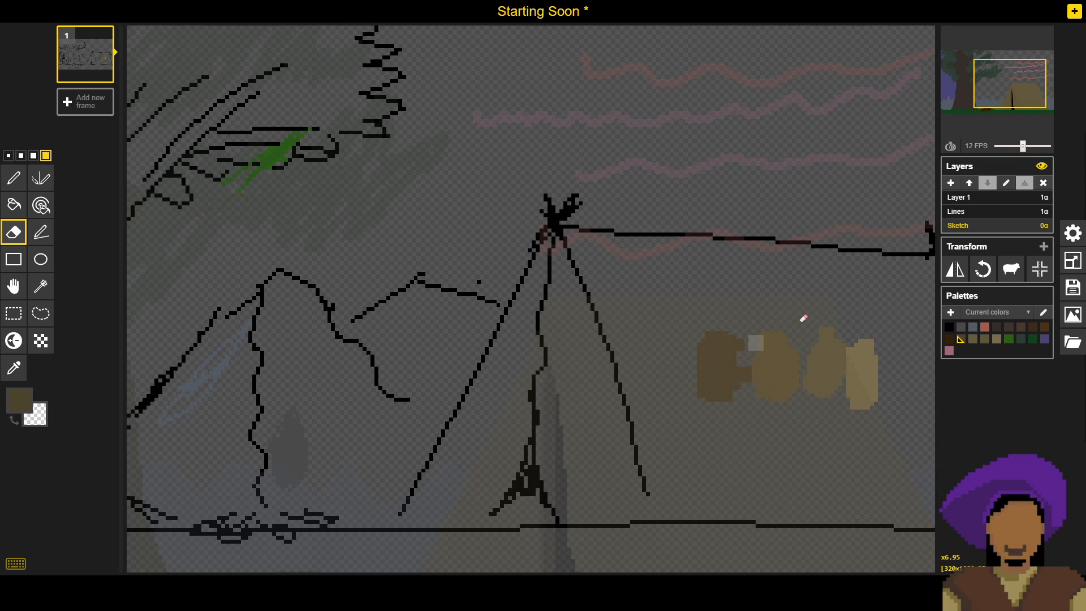
pyautogui.scroll(-2, 569, 403)
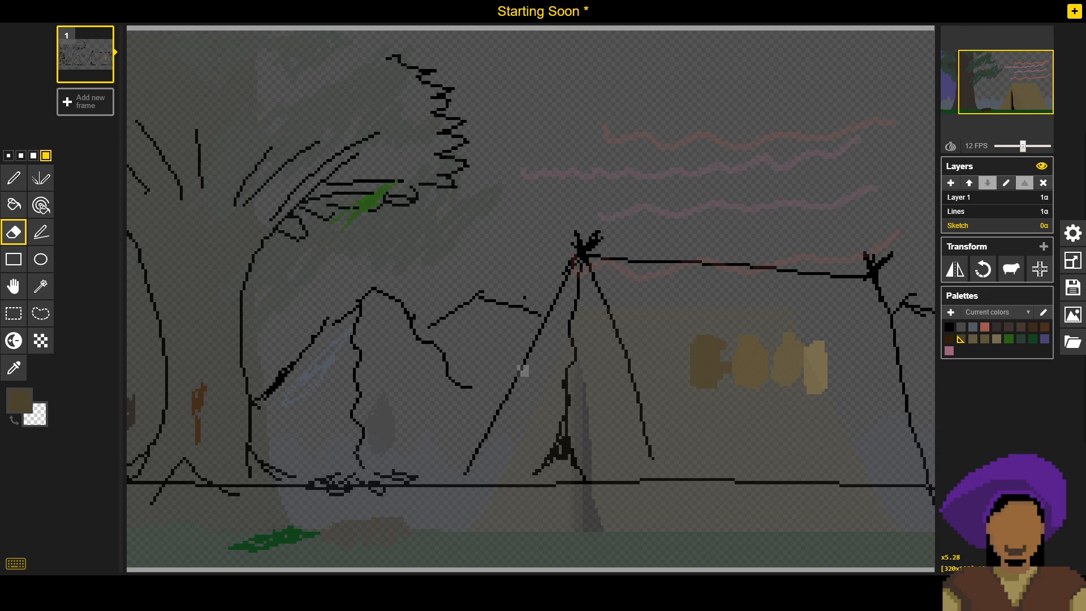
# - Sample the brown marks by the tree trunk and paint them as a row of larger swatches on the Sketch layer
pyautogui.moveTo(406, 376); pyautogui.dragTo(527, 357)
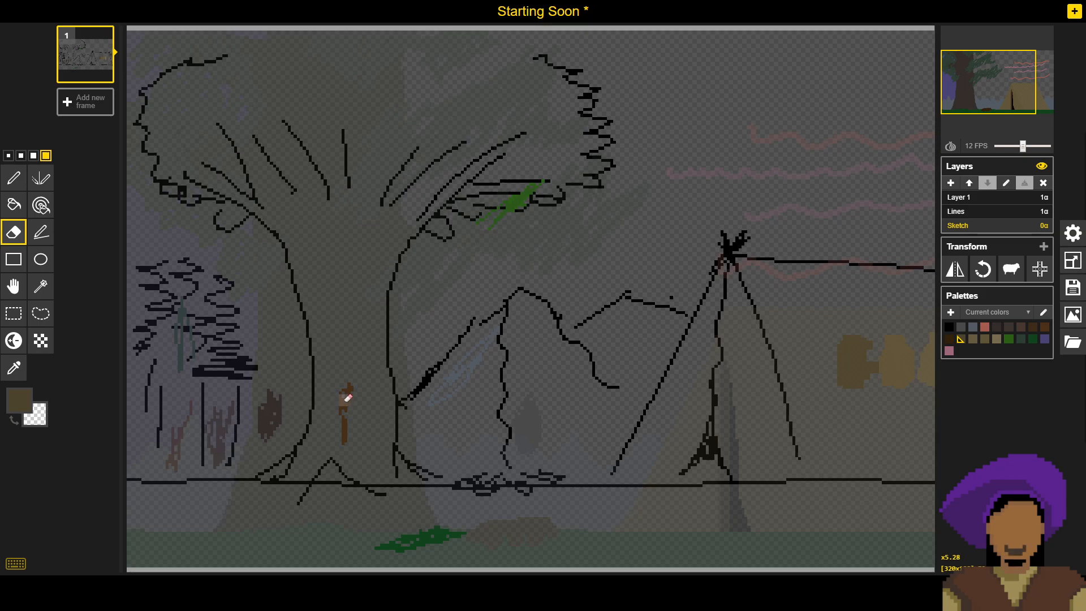
pyautogui.press('o')
pyautogui.click(271, 416)
pyautogui.press('p')
pyautogui.moveTo(269, 412)
pyautogui.mouseDown()
pyautogui.moveTo(274, 400)
pyautogui.moveTo(273, 422)
pyautogui.moveTo(238, 419)
pyautogui.moveTo(249, 413)
pyautogui.moveTo(242, 405)
pyautogui.mouseUp()
pyautogui.press('o')
pyautogui.press('p')
pyautogui.press('o')
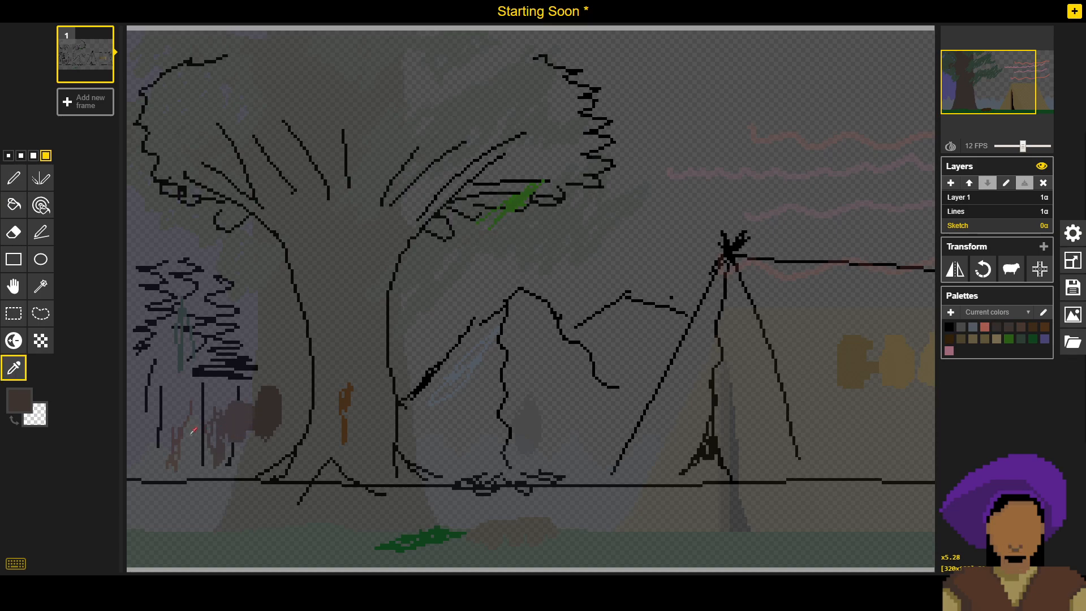
pyautogui.press('p')
pyautogui.moveTo(194, 433); pyautogui.dragTo(201, 443)
# - Sample a reddish brown and paint a solid swatch of it over the campfire logs on the Sketch layer
pyautogui.press('o')
pyautogui.press('p')
pyautogui.moveTo(473, 512)
pyautogui.mouseDown()
pyautogui.moveTo(497, 527)
pyautogui.moveTo(478, 505)
pyautogui.moveTo(488, 533)
pyautogui.moveTo(494, 499)
pyautogui.mouseUp()
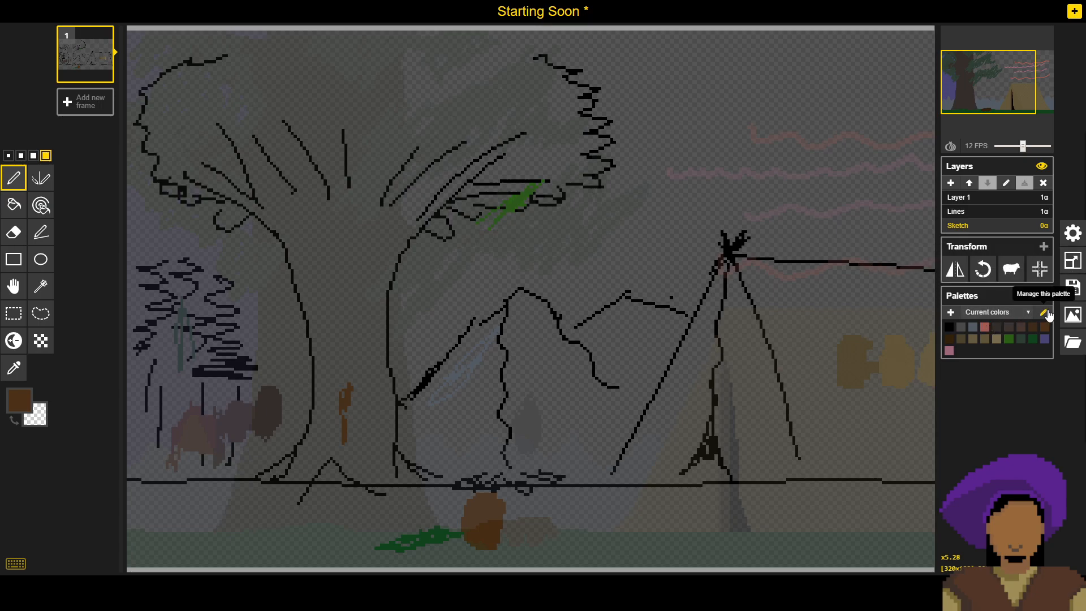
# - Sample the tent pole's dark brown on the Lines layer and paint a swatch right of the reddish-brown one on Sketch
pyautogui.click(974, 212)
pyautogui.press('o')
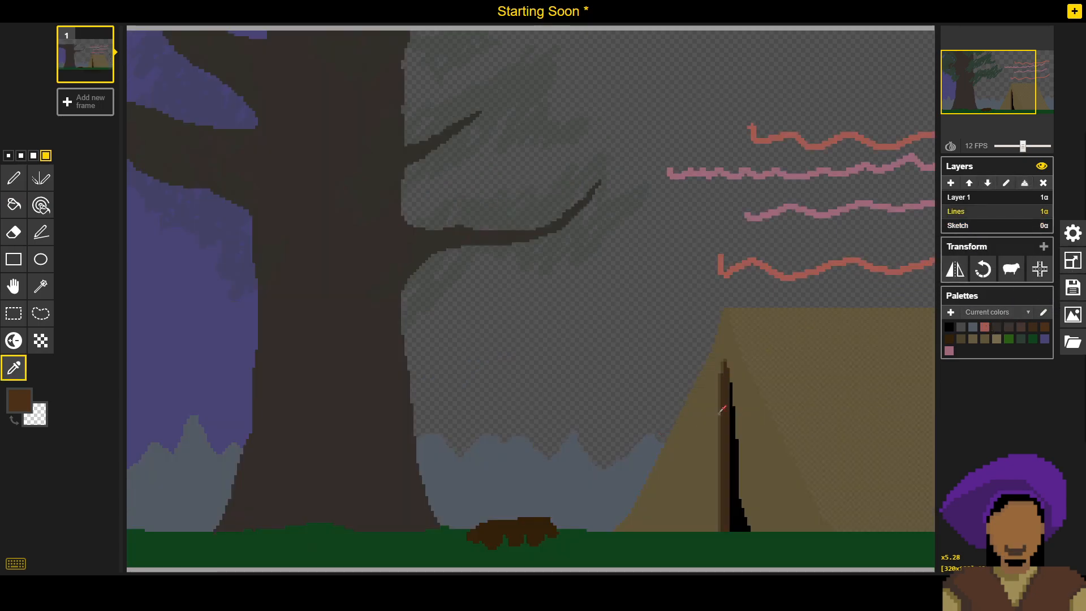
pyautogui.click(724, 390)
pyautogui.press('p')
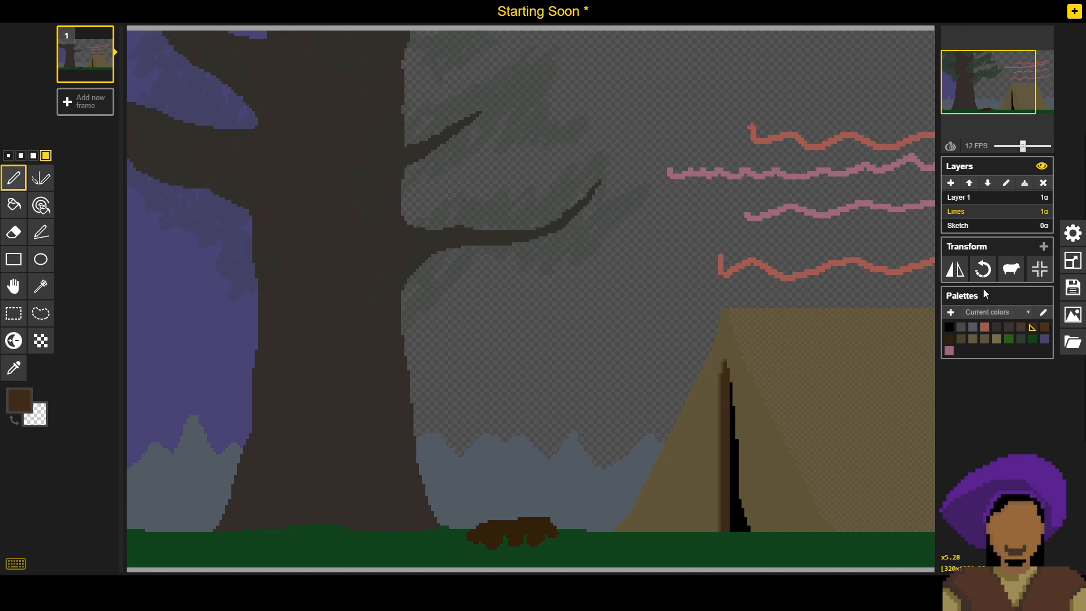
pyautogui.click(974, 229)
pyautogui.moveTo(560, 512)
pyautogui.mouseDown()
pyautogui.moveTo(510, 513)
pyautogui.moveTo(527, 527)
pyautogui.moveTo(547, 512)
pyautogui.mouseUp()
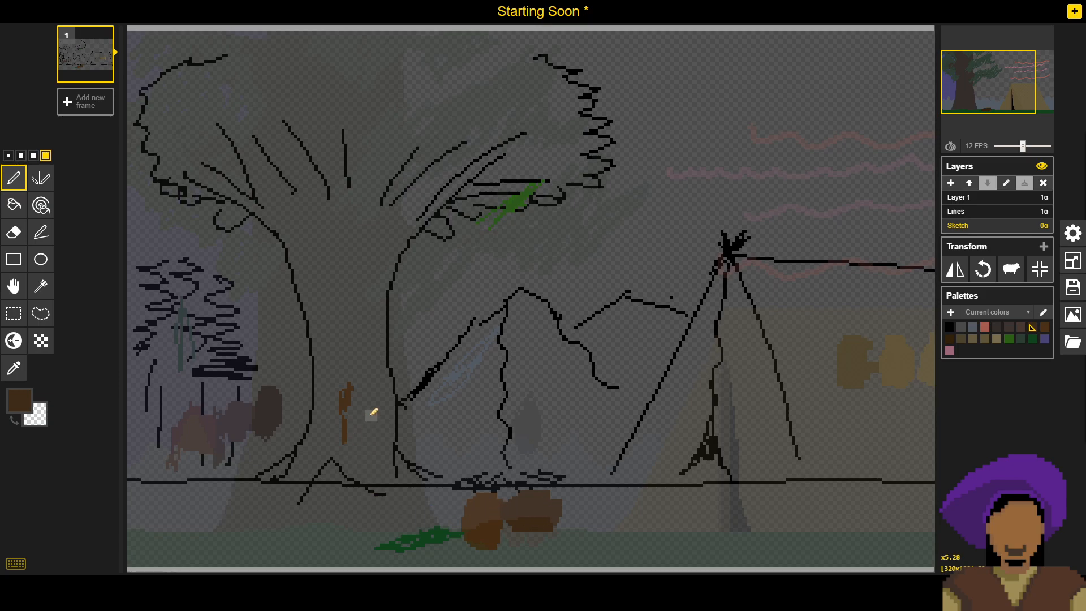
# - Sample the campfire logs' darkest brown on the Lines layer and paint a swatch left of the reddish-brown one on Sketch
pyautogui.press('o')
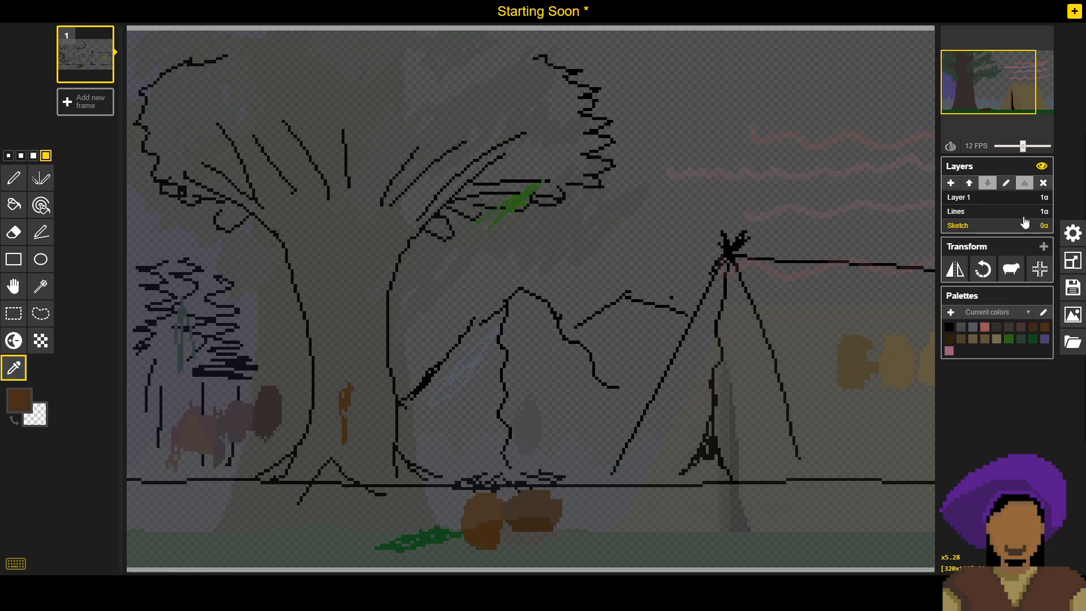
pyautogui.click(990, 212)
pyautogui.click(547, 495)
pyautogui.click(510, 528)
pyautogui.click(976, 226)
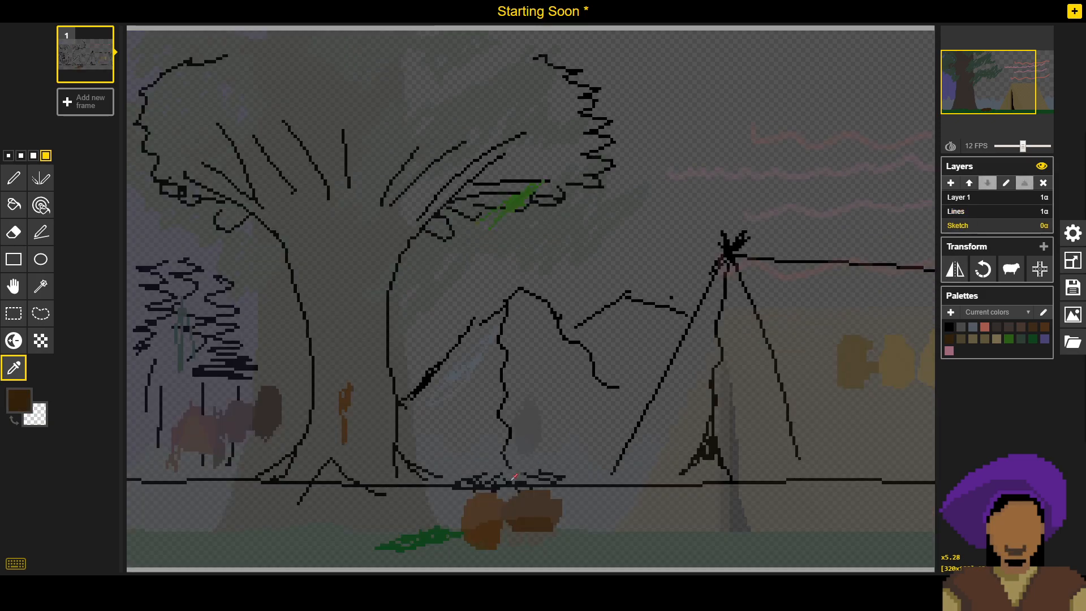
pyautogui.press('p')
pyautogui.moveTo(462, 490)
pyautogui.mouseDown()
pyautogui.moveTo(445, 527)
pyautogui.moveTo(463, 500)
pyautogui.moveTo(453, 538)
pyautogui.moveTo(467, 500)
pyautogui.moveTo(437, 528)
pyautogui.moveTo(455, 539)
pyautogui.moveTo(464, 499)
pyautogui.moveTo(445, 520)
pyautogui.mouseUp()
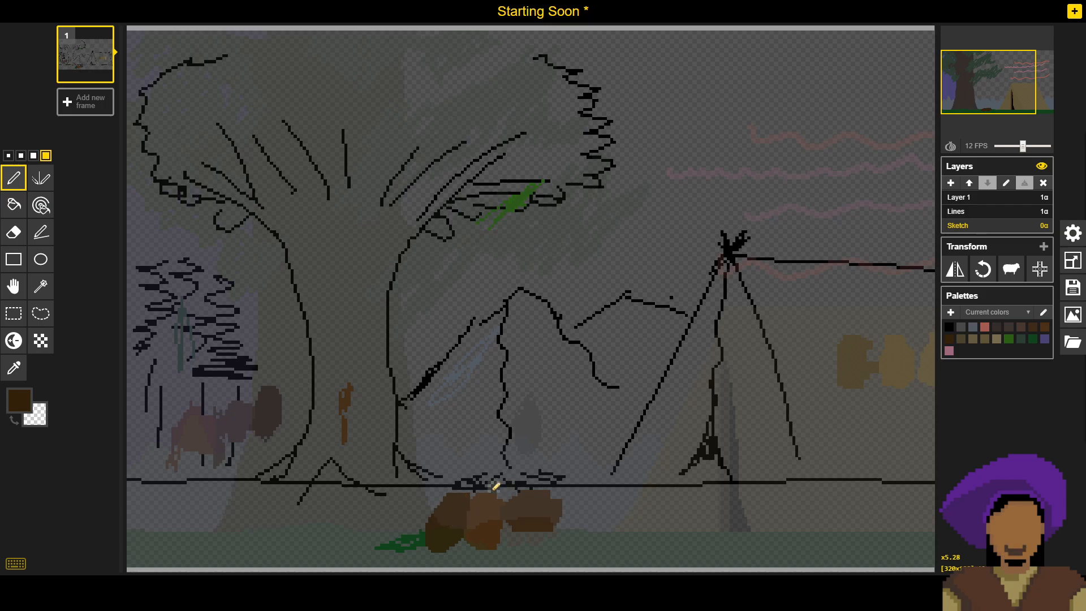
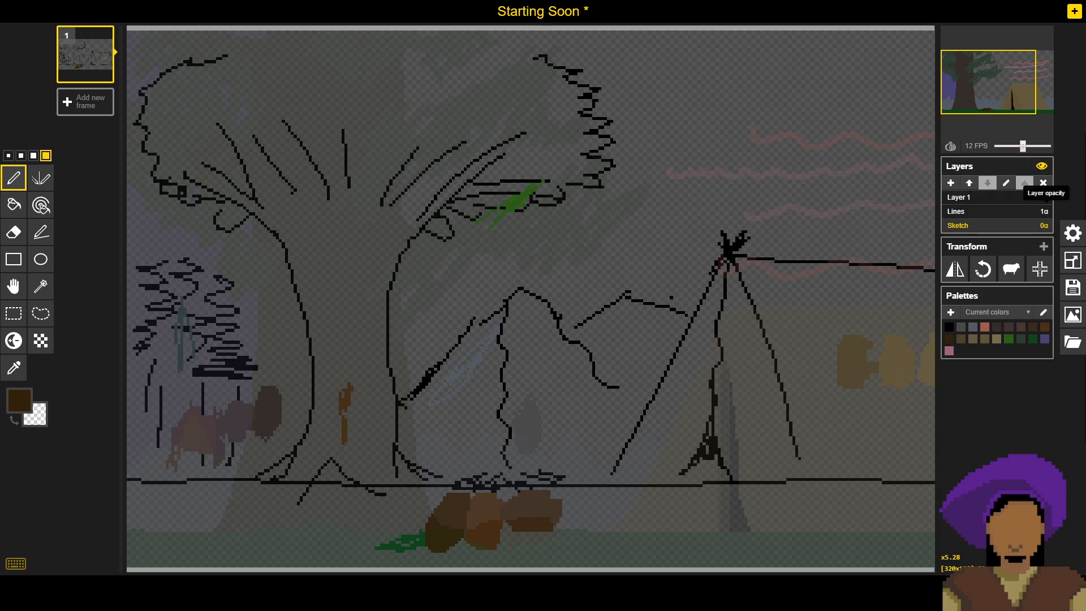
# - Hide the Lines layer, sample the blue-grey mark on the mountain slope and paint a larger swatch of it on the Sketch layer
pyautogui.click(1046, 212)
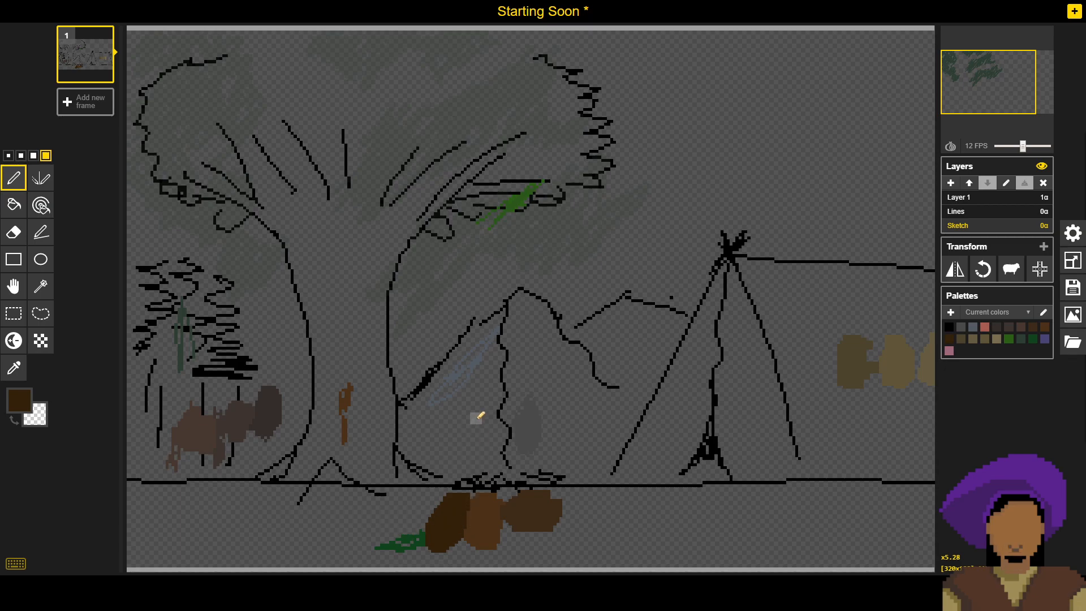
pyautogui.press('o')
pyautogui.click(475, 361)
pyautogui.press('p')
pyautogui.moveTo(477, 362)
pyautogui.mouseDown()
pyautogui.moveTo(466, 382)
pyautogui.moveTo(461, 365)
pyautogui.mouseUp()
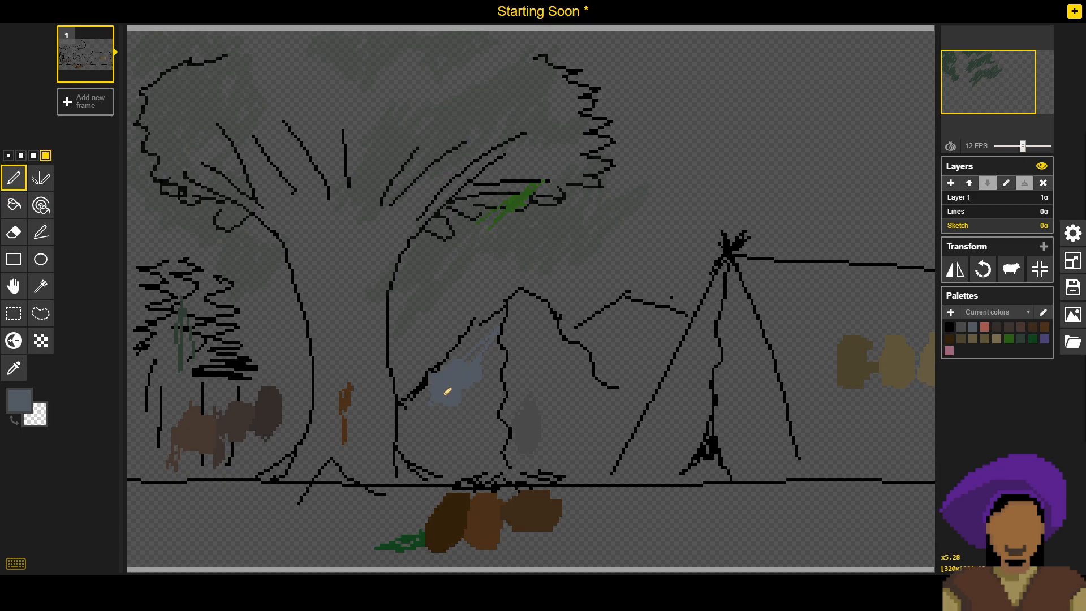
# - Sample the dark grey-green from the small pine and paint a round swatch of it inside the large tree trunk on Sketch
pyautogui.press('o')
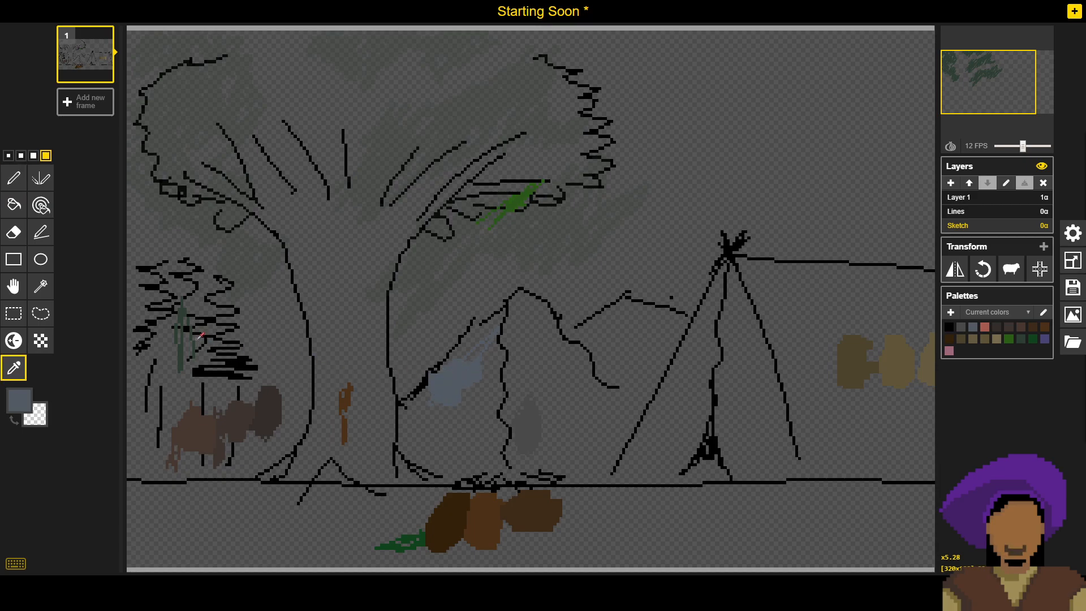
pyautogui.click(182, 307)
pyautogui.press('p')
pyautogui.moveTo(355, 313)
pyautogui.mouseDown()
pyautogui.moveTo(389, 322)
pyautogui.moveTo(366, 316)
pyautogui.mouseUp()
# - Sample the bright green mark among the tree branches and paint a swatch just outside the large trunk above the mountain slope
pyautogui.press('o')
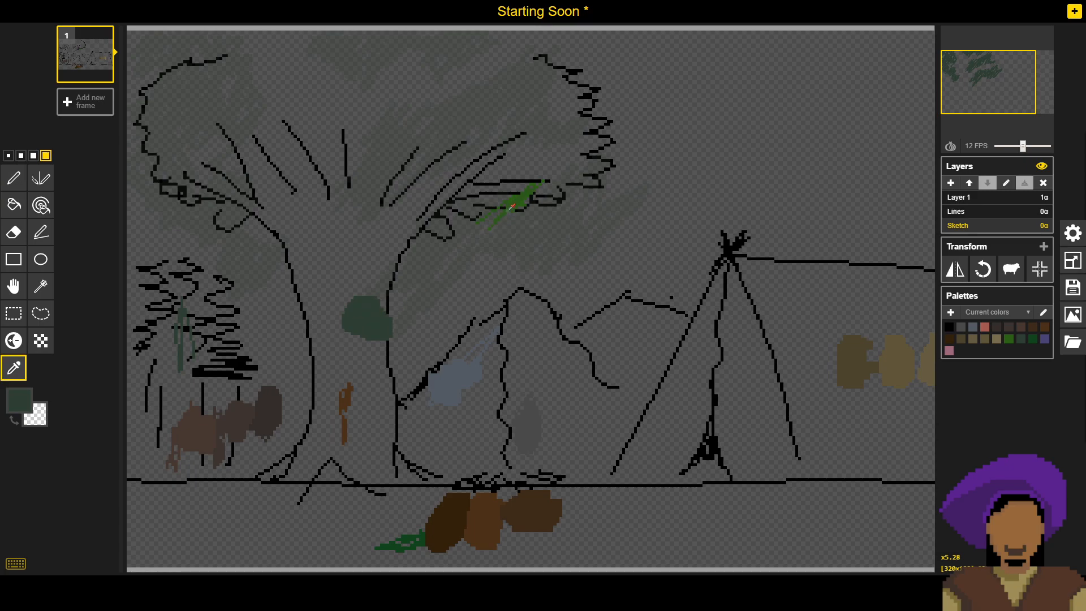
pyautogui.click(512, 207)
pyautogui.press('p')
pyautogui.moveTo(441, 302)
pyautogui.mouseDown()
pyautogui.moveTo(454, 301)
pyautogui.moveTo(430, 318)
pyautogui.mouseUp()
# - Sample the deep grass green beside the campfire swatches and paint a swatch between the grey-green and bright green ones
pyautogui.press('o')
pyautogui.click(407, 534)
pyautogui.press('p')
pyautogui.moveTo(362, 499)
pyautogui.mouseDown()
pyautogui.moveTo(351, 523)
pyautogui.moveTo(358, 516)
pyautogui.mouseUp()
pyautogui.moveTo(412, 287); pyautogui.dragTo(405, 290)
# - Erase the original green marks below the ground line and over the small pine on the Sketch layer
pyautogui.click(17, 232)
pyautogui.moveTo(369, 498)
pyautogui.mouseDown()
pyautogui.moveTo(314, 537)
pyautogui.moveTo(378, 510)
pyautogui.moveTo(337, 555)
pyautogui.moveTo(378, 524)
pyautogui.moveTo(356, 525)
pyautogui.moveTo(349, 569)
pyautogui.moveTo(411, 550)
pyautogui.mouseUp()
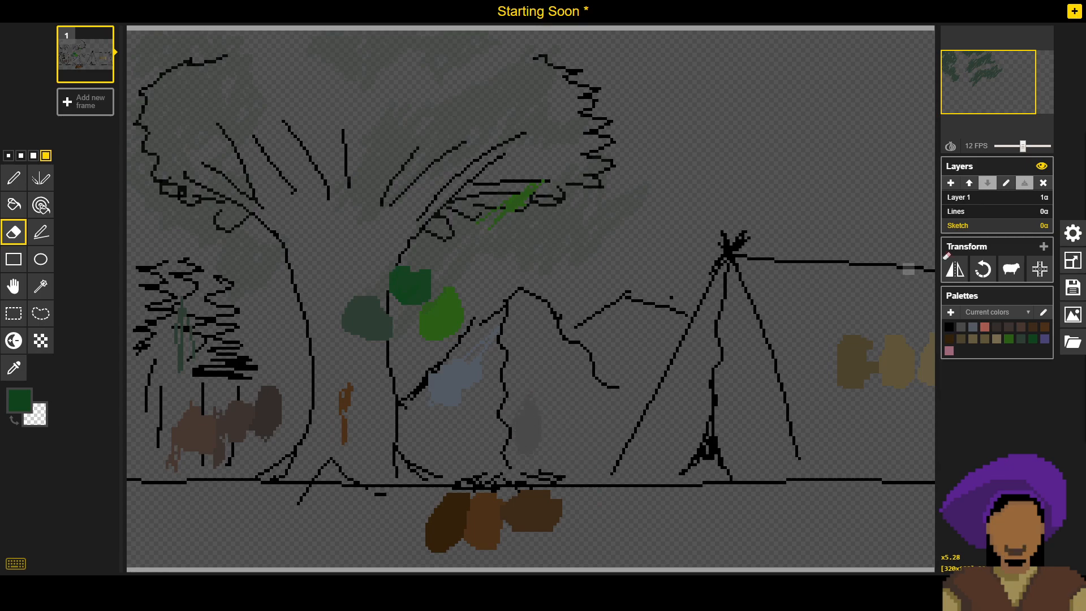
pyautogui.moveTo(183, 355)
pyautogui.mouseDown()
pyautogui.moveTo(179, 306)
pyautogui.moveTo(189, 351)
pyautogui.mouseUp()
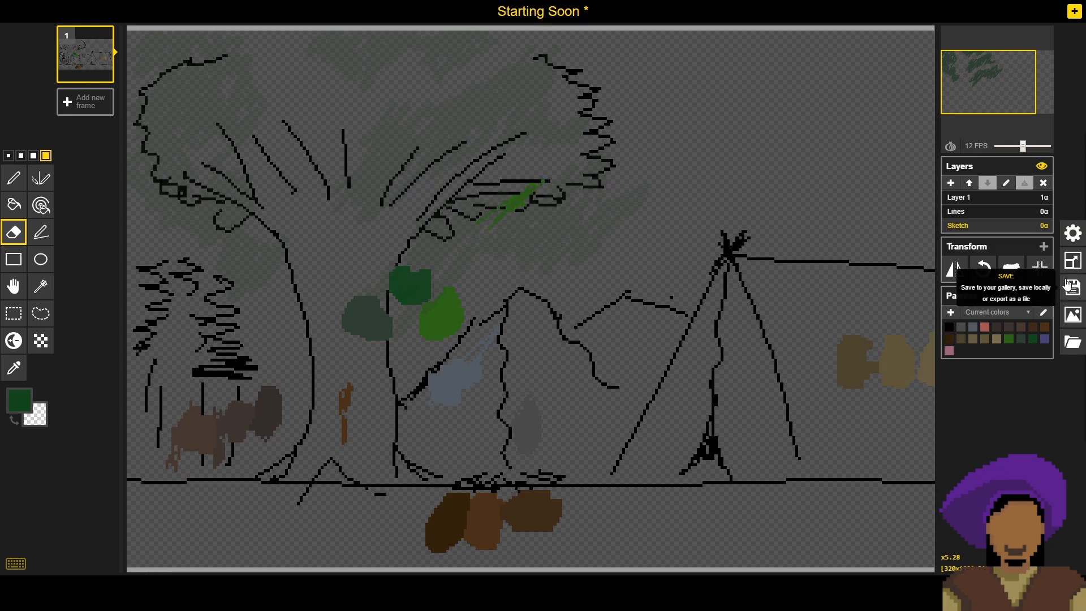
# - Sample the sky purple on the Lines layer, paint its swatch among the left branches on Sketch, and erase the original bright green marks
pyautogui.click(961, 212)
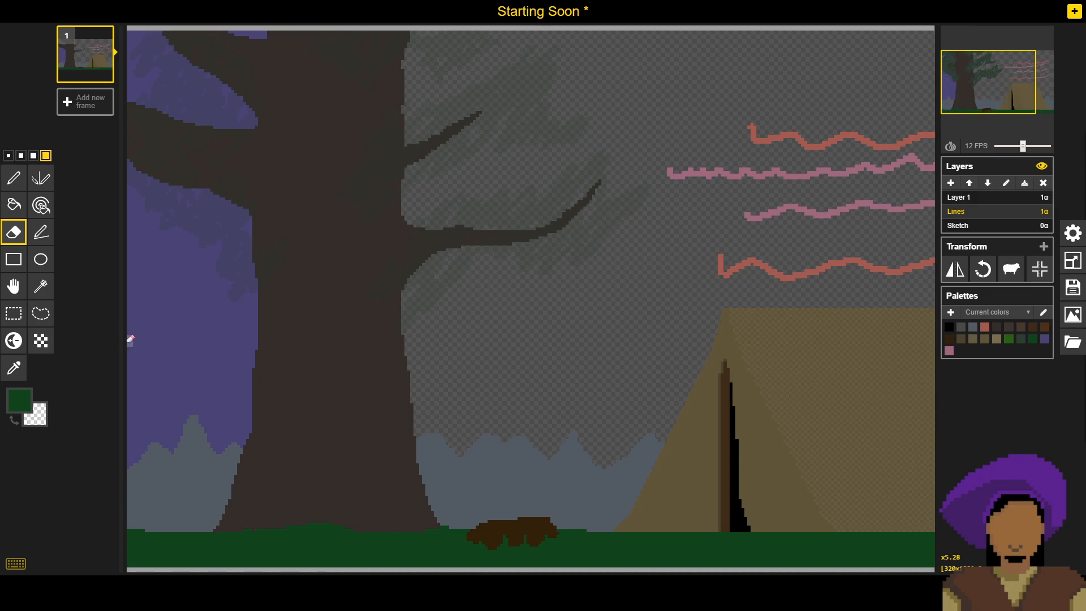
pyautogui.press('o')
pyautogui.click(154, 348)
pyautogui.press('p')
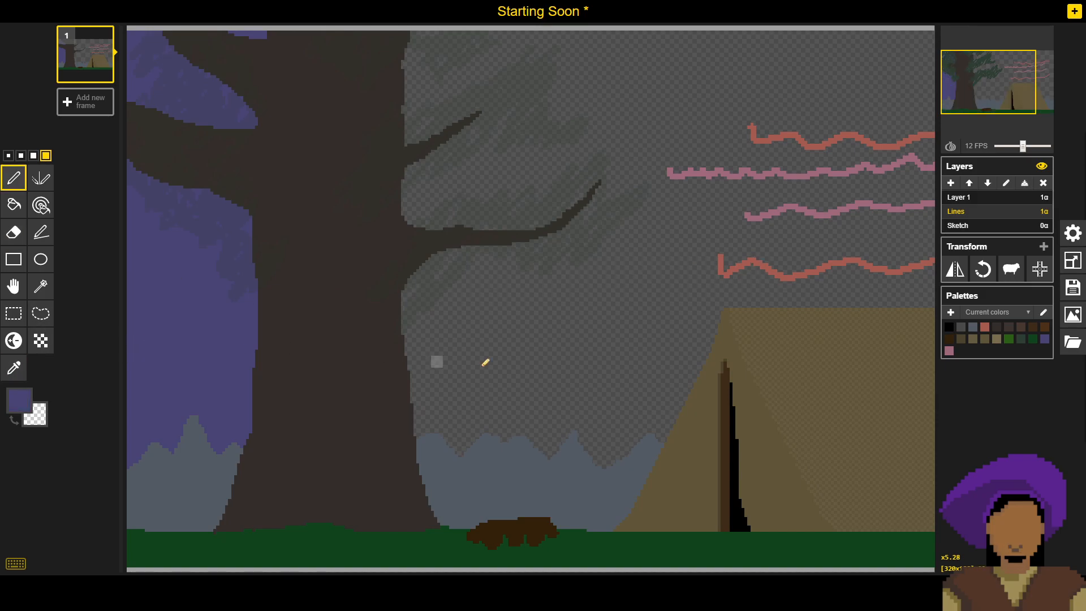
pyautogui.click(962, 227)
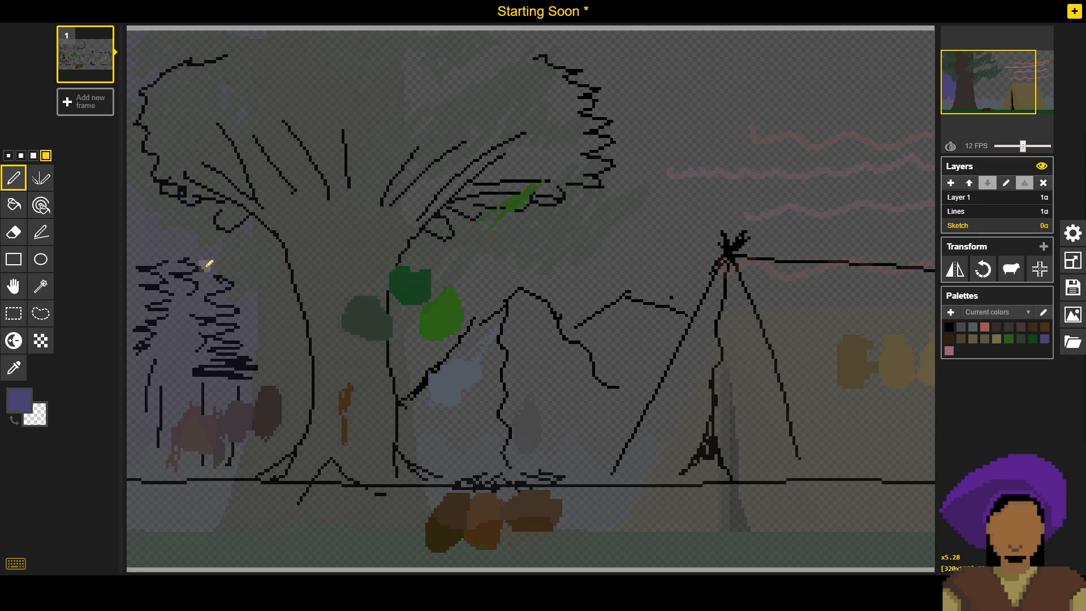
pyautogui.moveTo(276, 136); pyautogui.dragTo(242, 147)
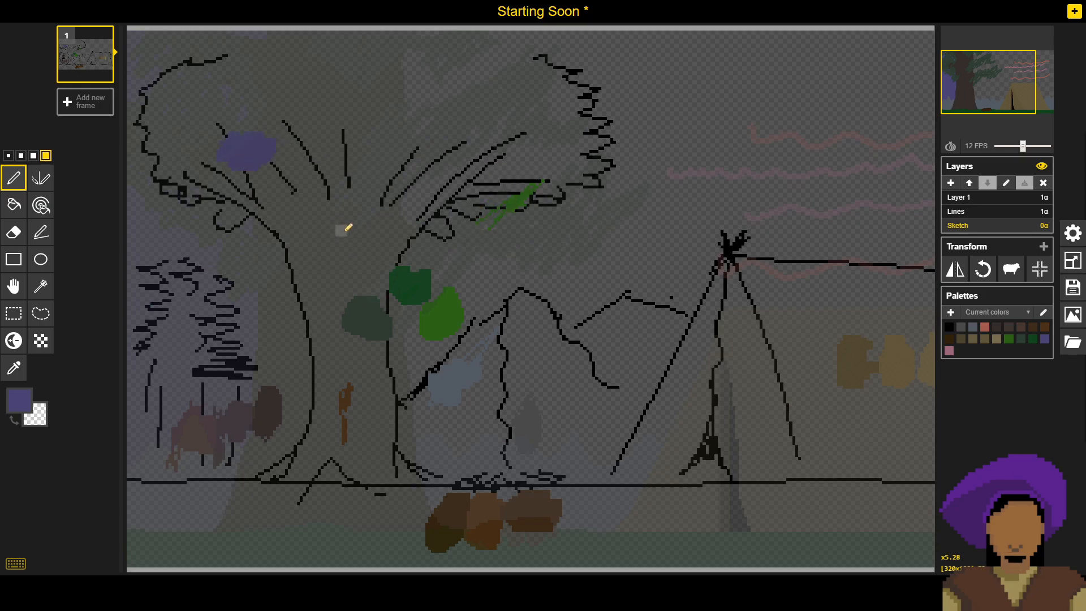
pyautogui.press('e')
pyautogui.moveTo(473, 230)
pyautogui.mouseDown()
pyautogui.moveTo(568, 162)
pyautogui.moveTo(488, 239)
pyautogui.moveTo(538, 187)
pyautogui.mouseUp()
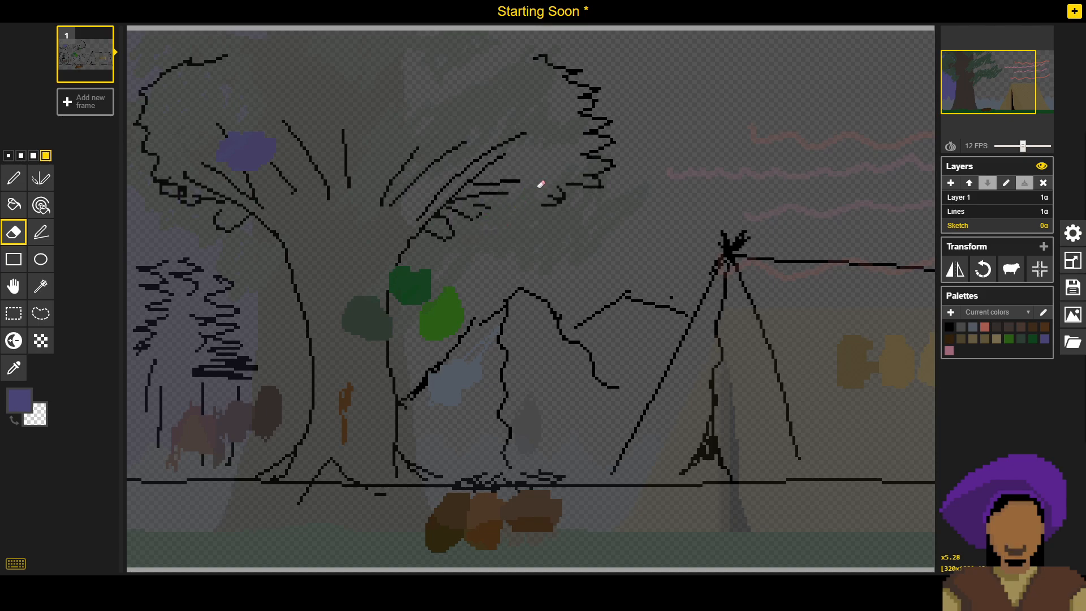
# - Sample the coral cloud line on the Lines layer and paint a swatch of it among the tree's right branches on Sketch
pyautogui.press('o')
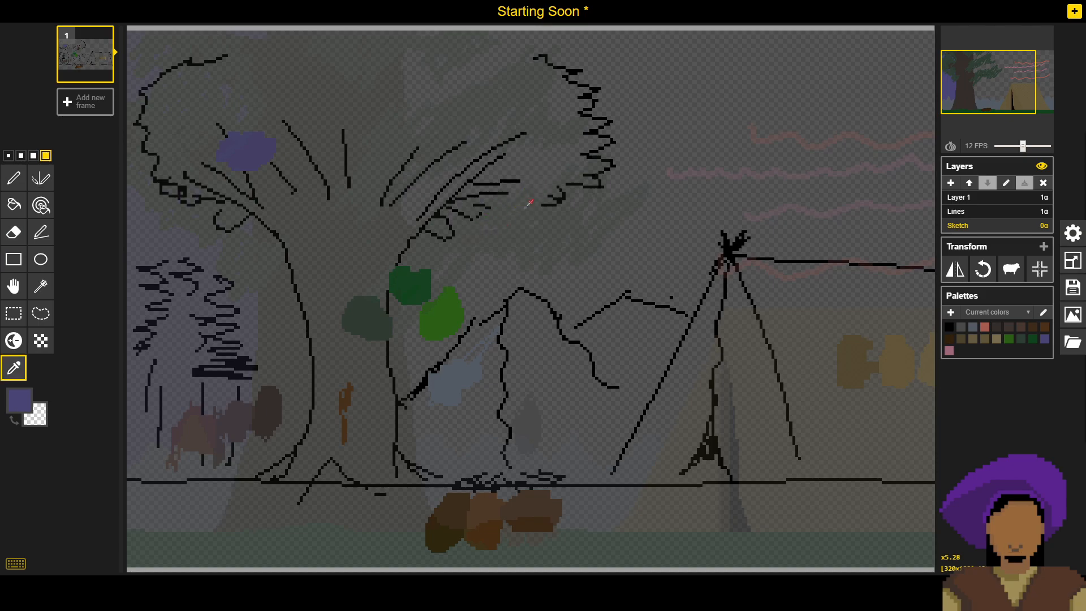
pyautogui.click(990, 213)
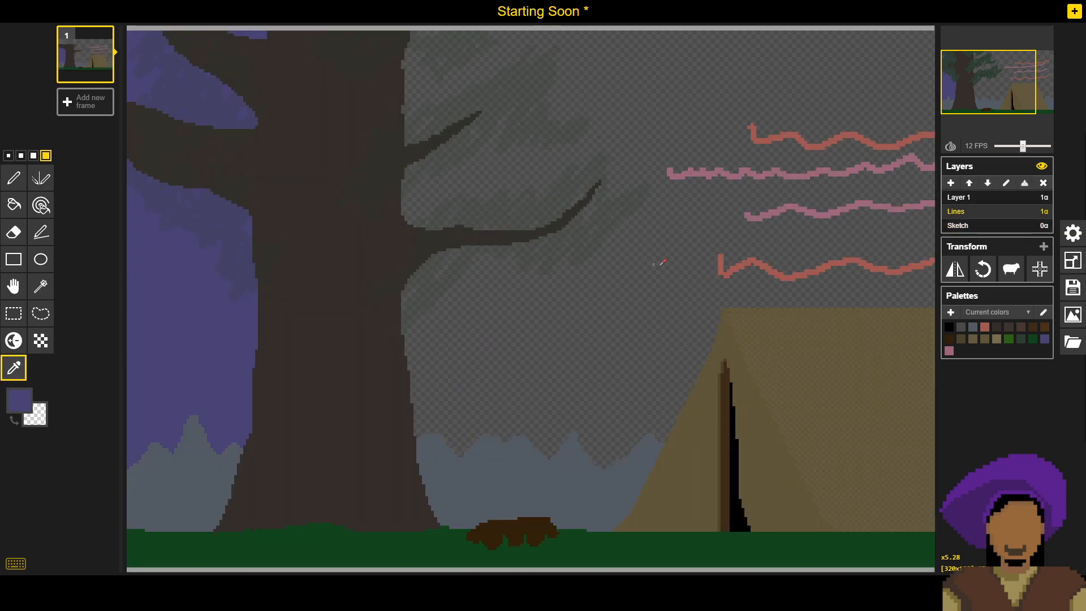
pyautogui.click(771, 140)
pyautogui.press('p')
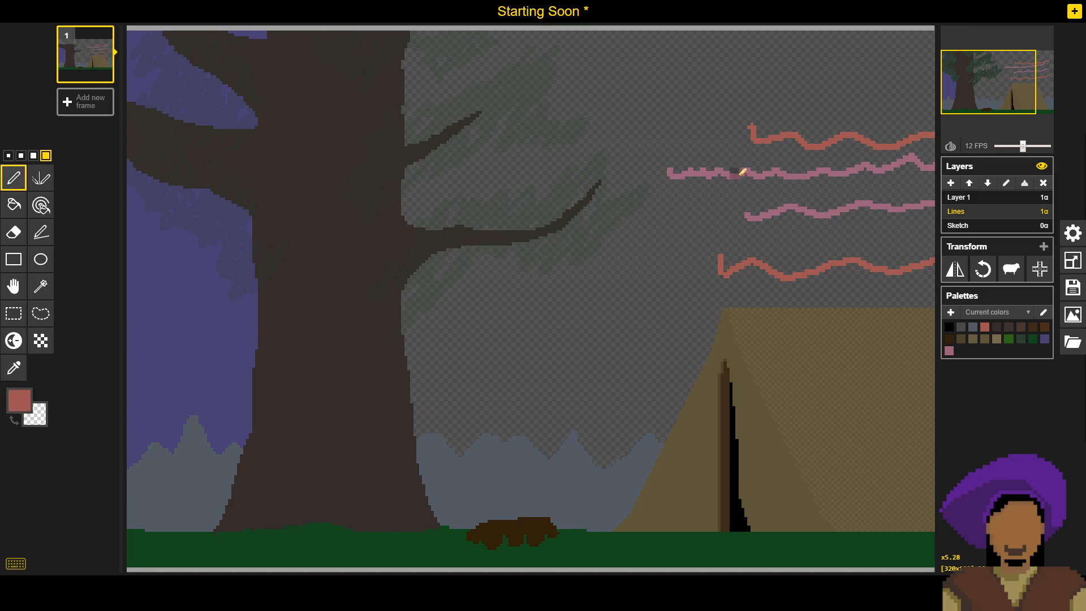
pyautogui.click(966, 229)
pyautogui.moveTo(455, 133); pyautogui.dragTo(446, 141)
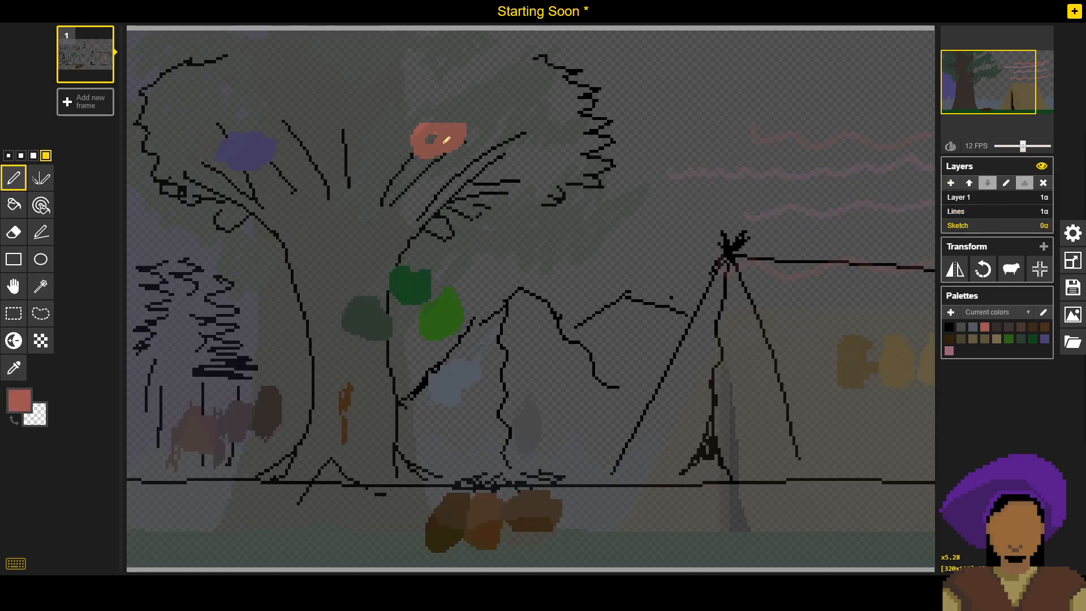
# - Sample the pink cloud line on the Lines layer and paint a swatch of it left of the coral one on Sketch
pyautogui.click(963, 212)
pyautogui.press('o')
pyautogui.click(870, 166)
pyautogui.press('p')
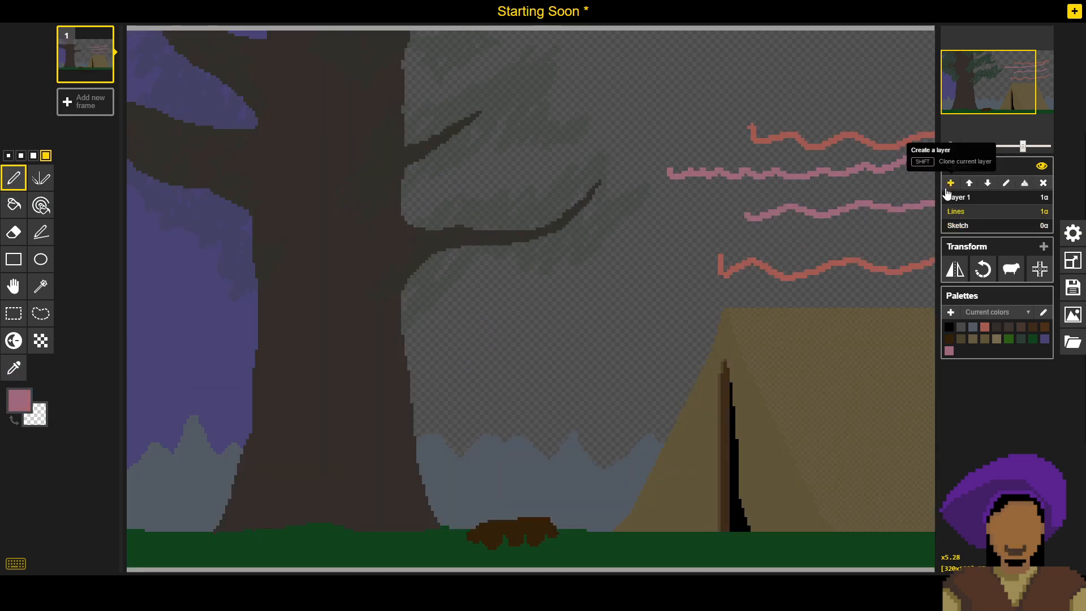
pyautogui.click(965, 224)
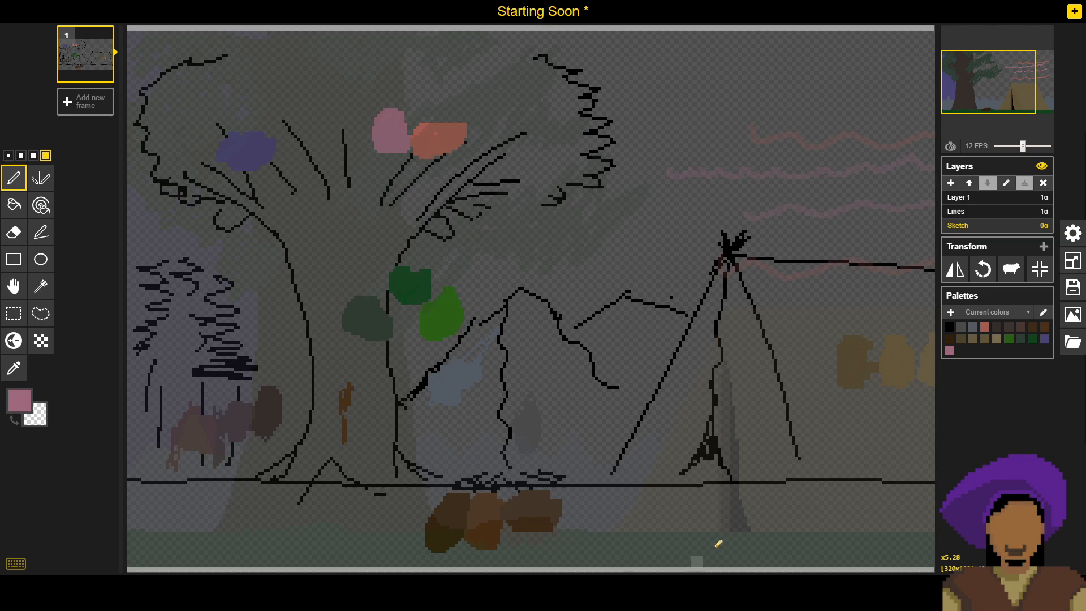
# - Save the Starting Soon sprite as a file
pyautogui.moveTo(729, 380); pyautogui.dragTo(712, 320)
pyautogui.scroll(1, 674, 330)
pyautogui.scroll(-2, 719, 319)
pyautogui.scroll(1, 723, 318)
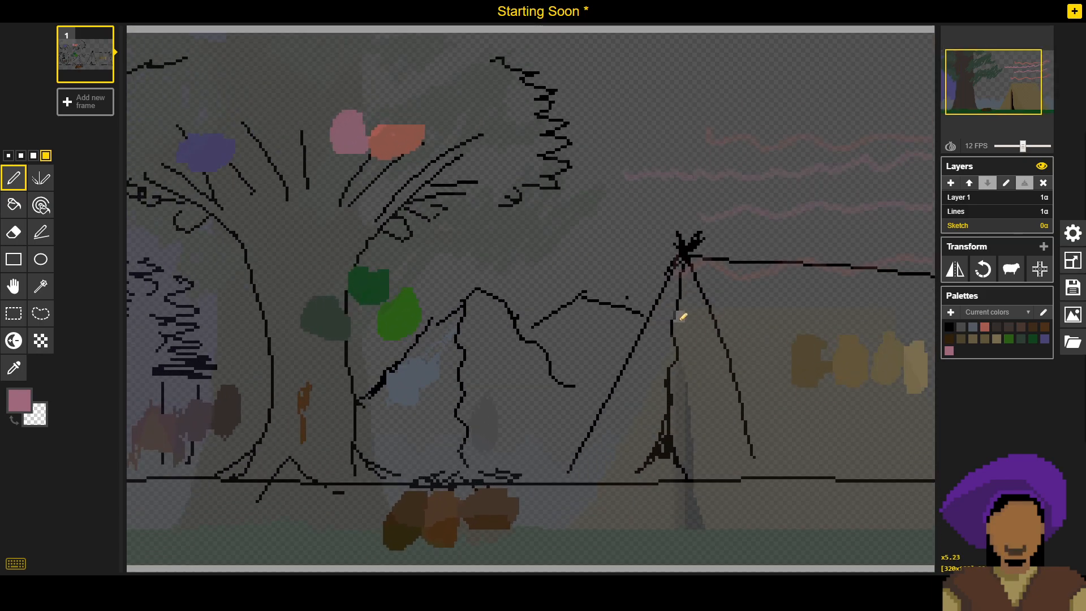
pyautogui.scroll(-1, 667, 320)
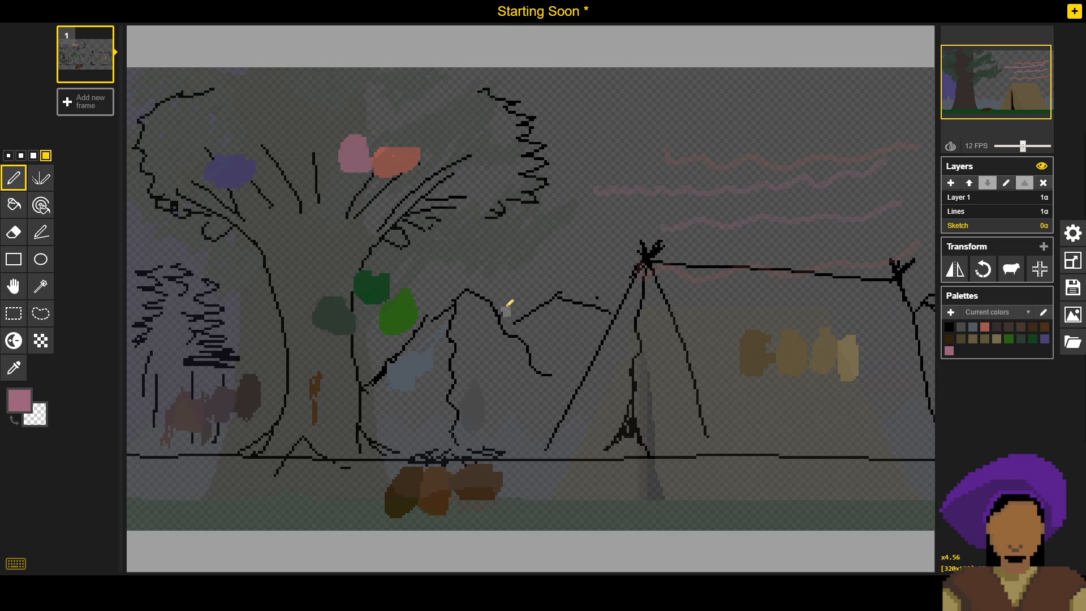
pyautogui.click(1073, 287)
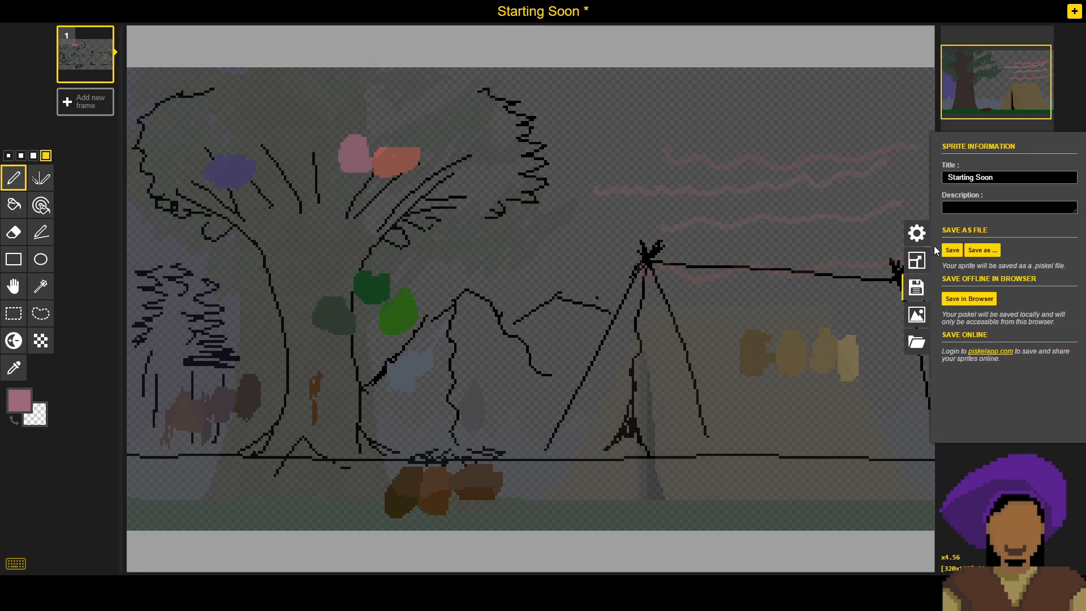
pyautogui.click(952, 250)
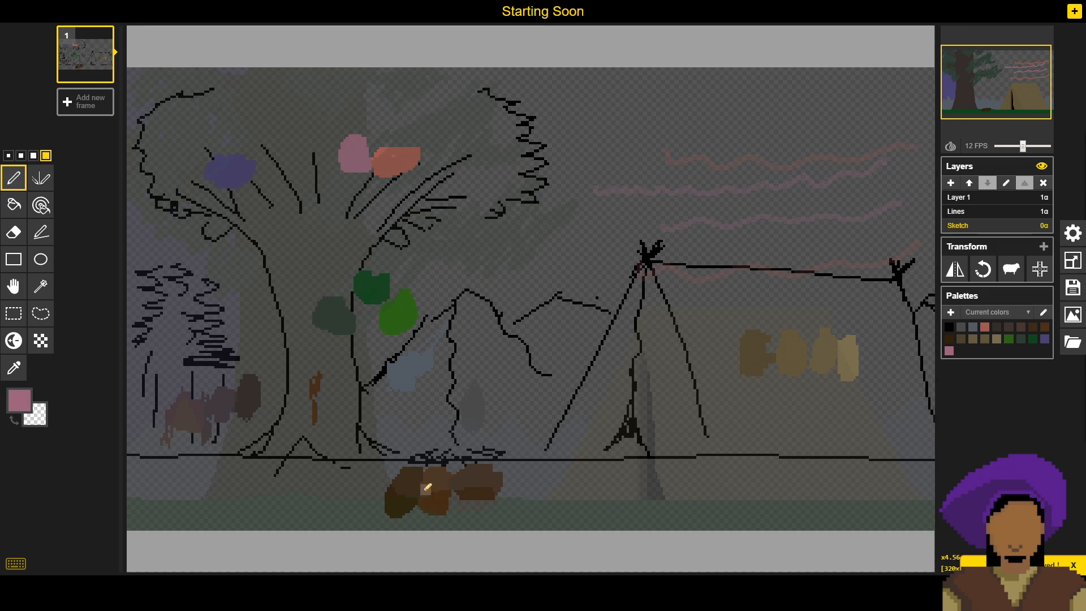
# - Hide the Lines layer and erase the leftover orange-brown mark inside the tree trunk on the Sketch layer
pyautogui.scroll(2, 430, 488)
pyautogui.scroll(1, 444, 437)
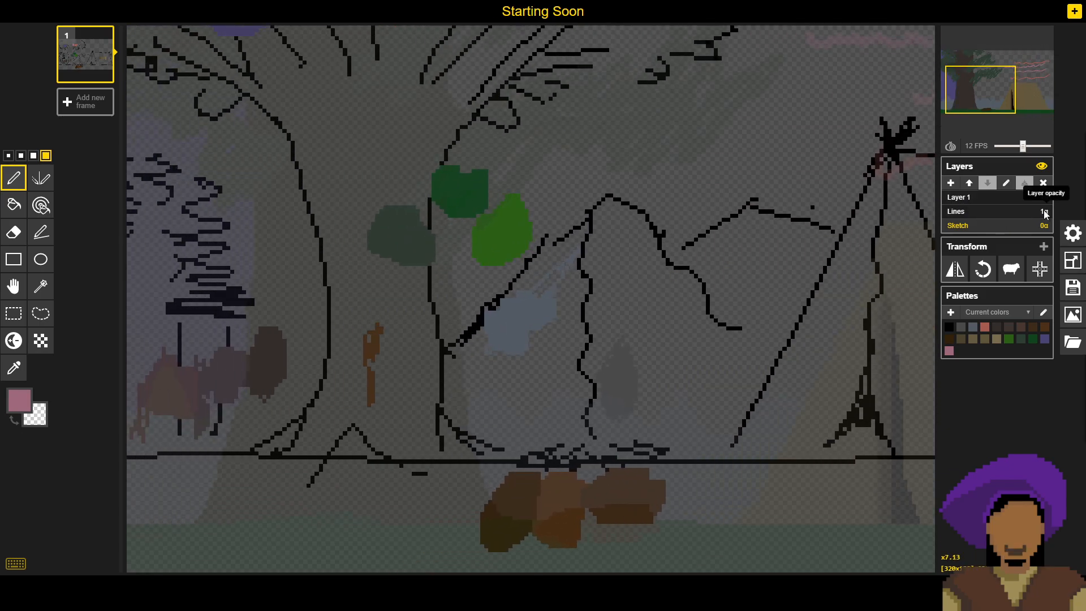
pyautogui.click(1045, 212)
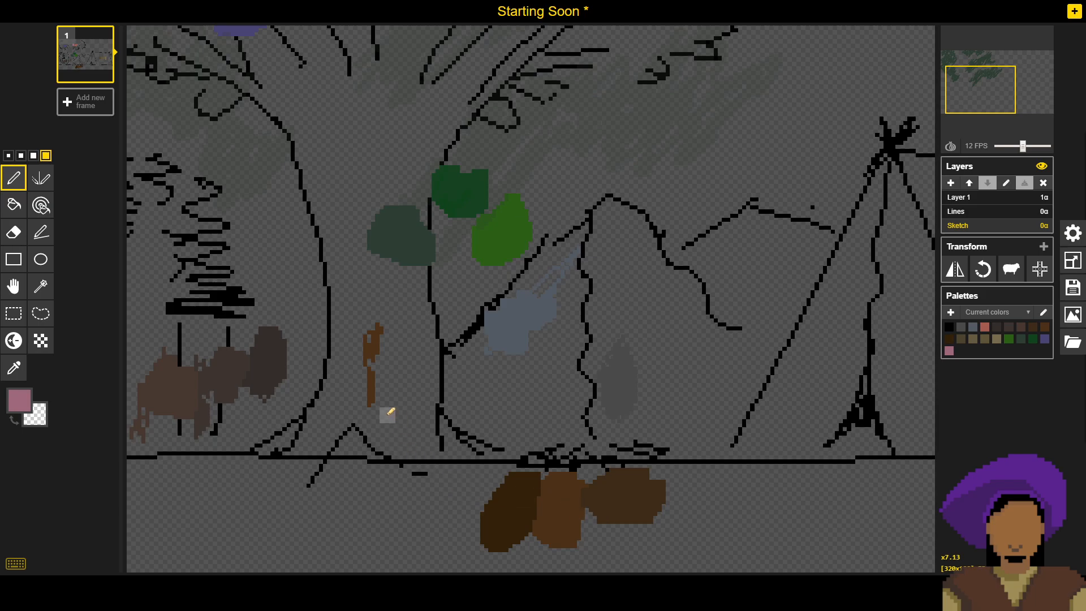
pyautogui.click(14, 231)
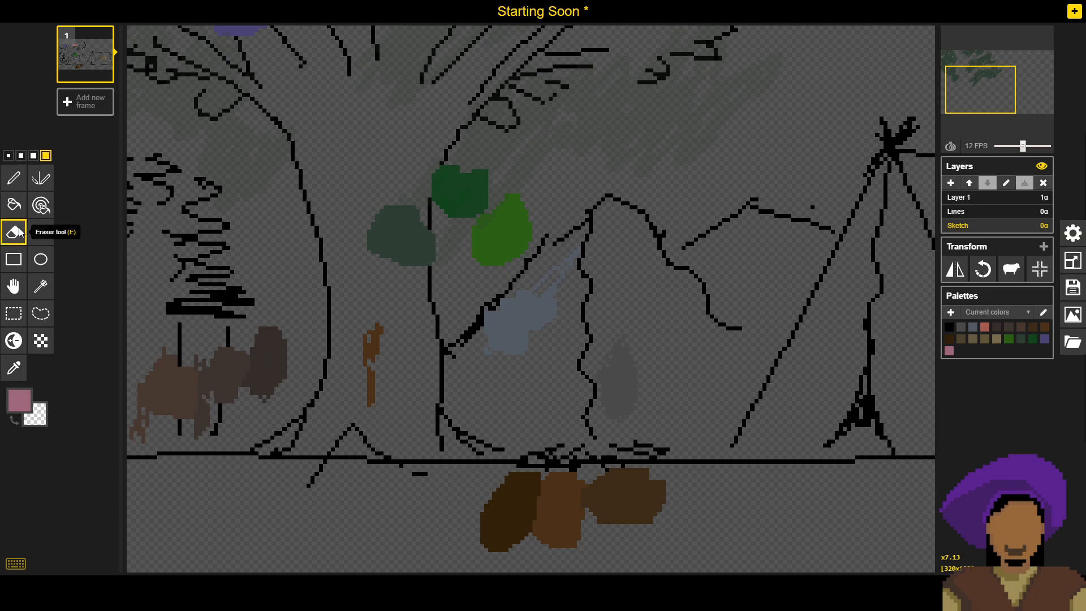
pyautogui.moveTo(376, 329)
pyautogui.mouseDown()
pyautogui.moveTo(381, 406)
pyautogui.moveTo(379, 337)
pyautogui.mouseUp()
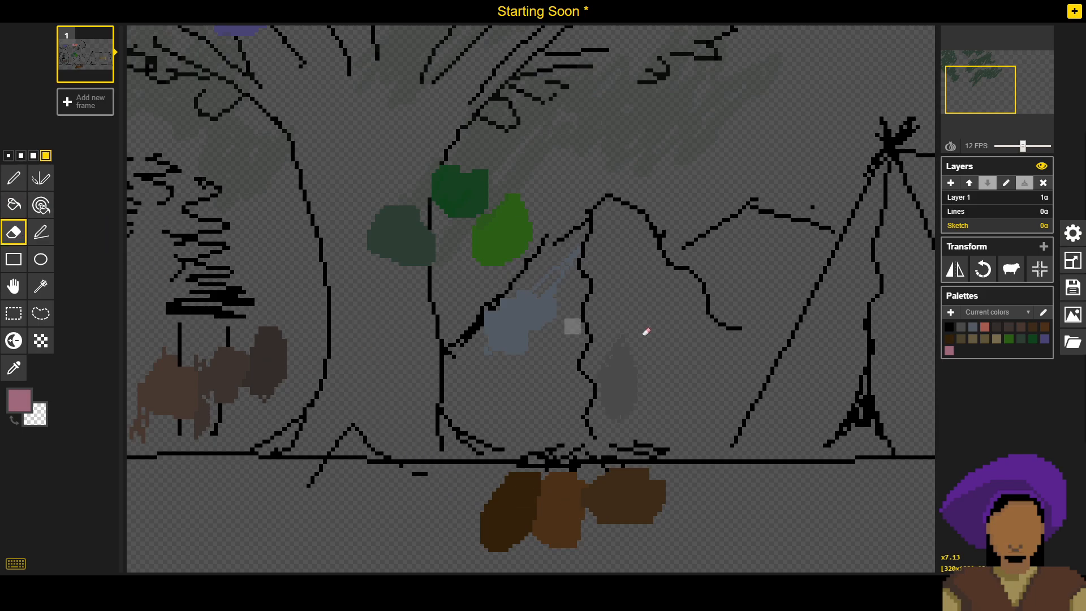
# - Save the sprite again with the cleaned-up swatches
pyautogui.click(1073, 287)
pyautogui.click(969, 254)
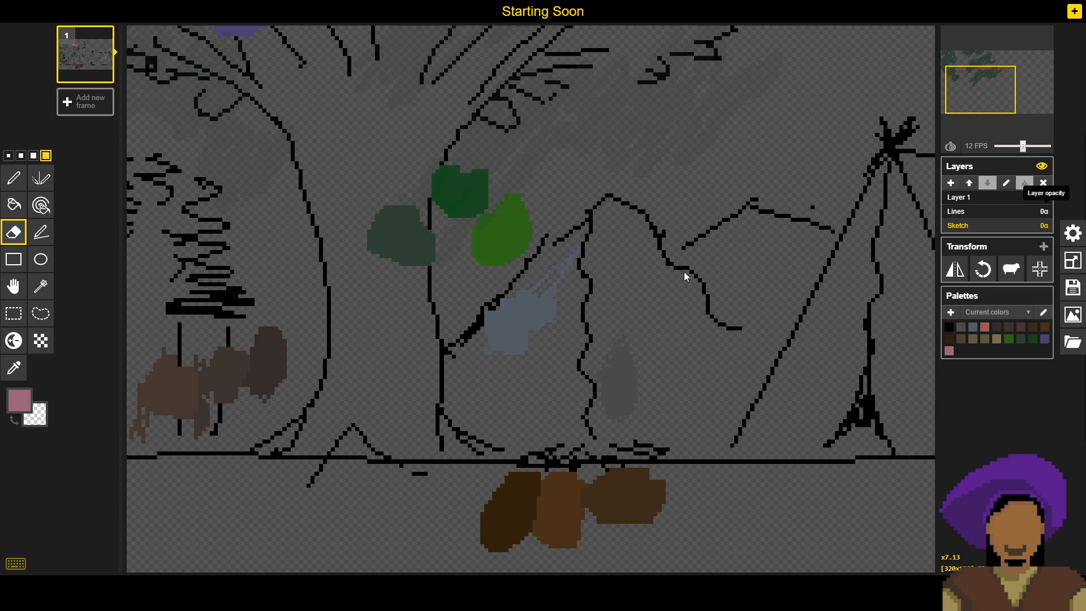
pyautogui.click(634, 305)
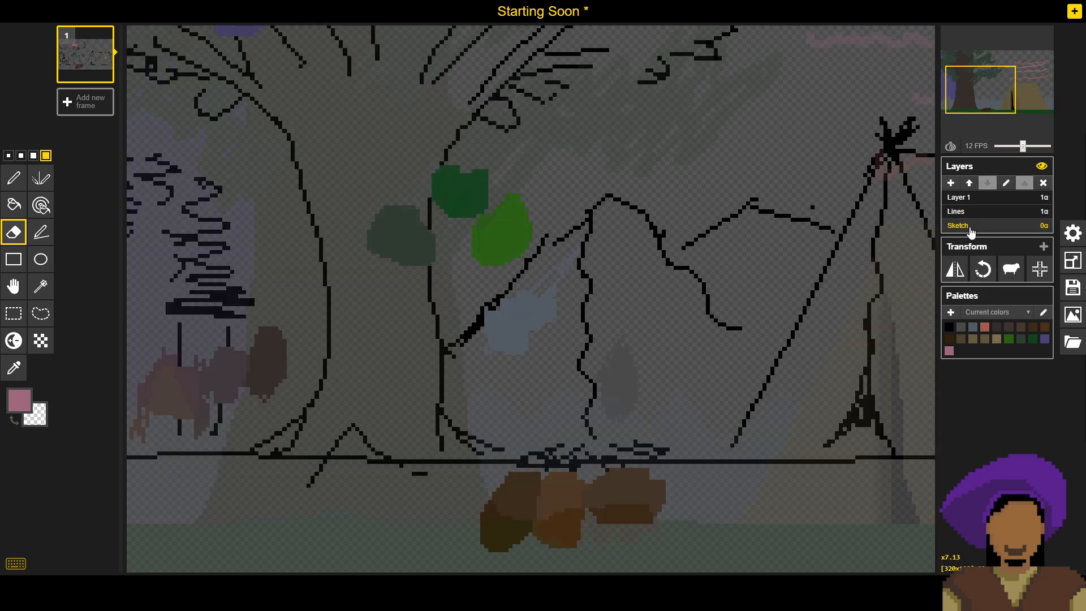
# - Sample the reddish-brown campfire swatch and fill the tent pole with it on the Lines layer
pyautogui.press('o')
pyautogui.click(553, 504)
pyautogui.press('p')
pyautogui.click(983, 214)
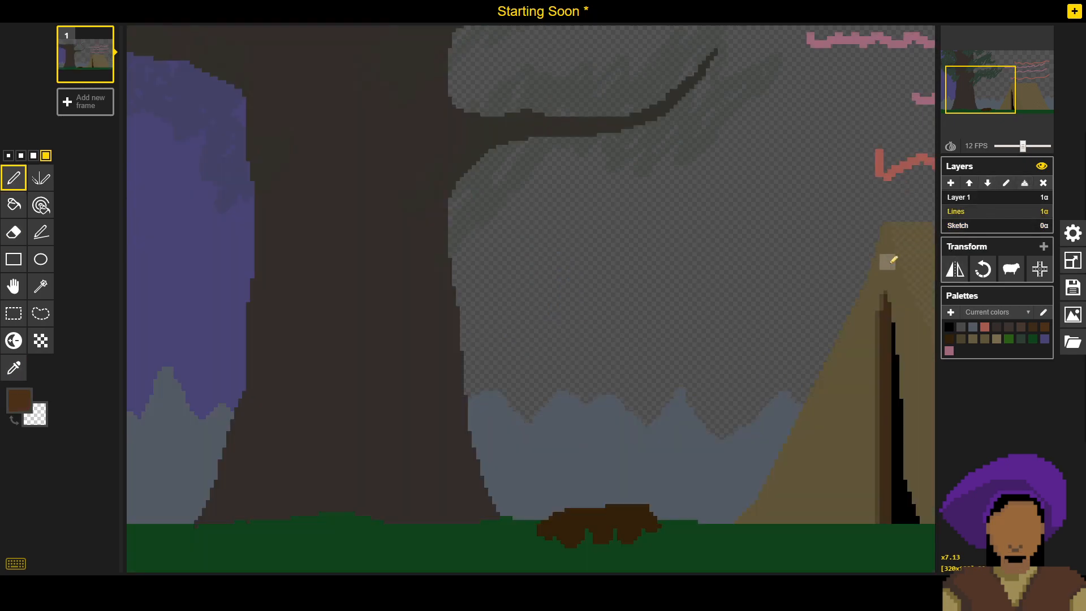
pyautogui.press('b')
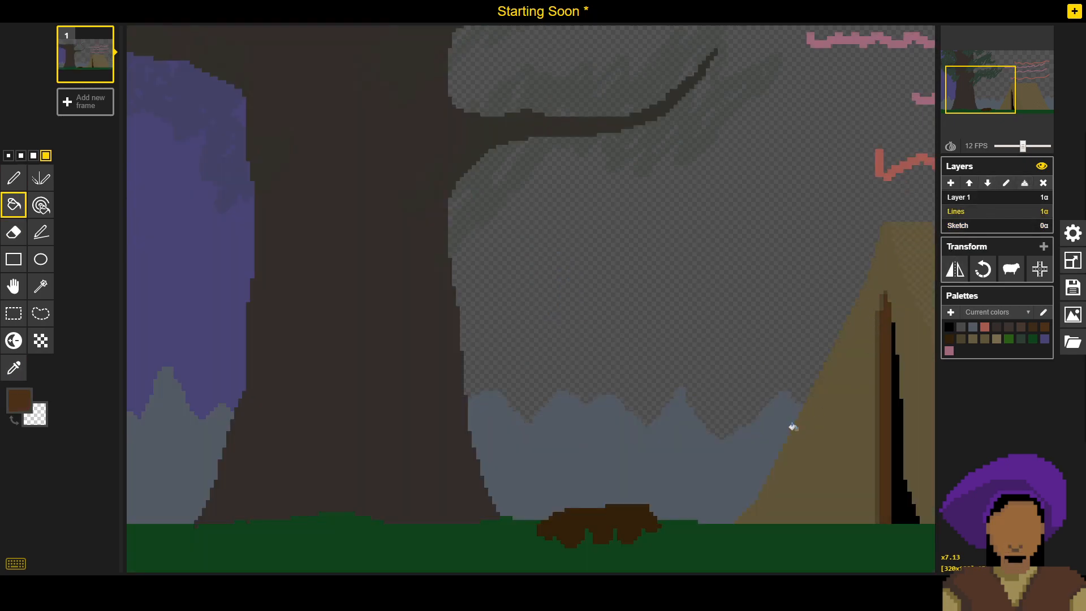
# - Sample the darkest brown swatch and dot every other pixel down the upper left edge of the tent pole with the smallest pen on Lines
pyautogui.click(961, 229)
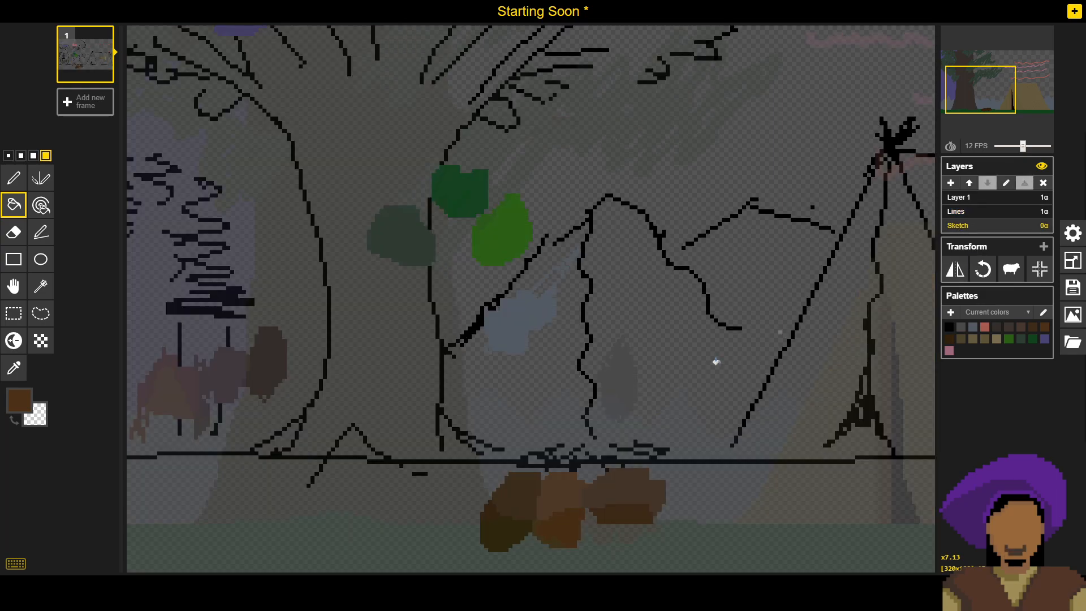
pyautogui.press('o')
pyautogui.click(519, 499)
pyautogui.press('p')
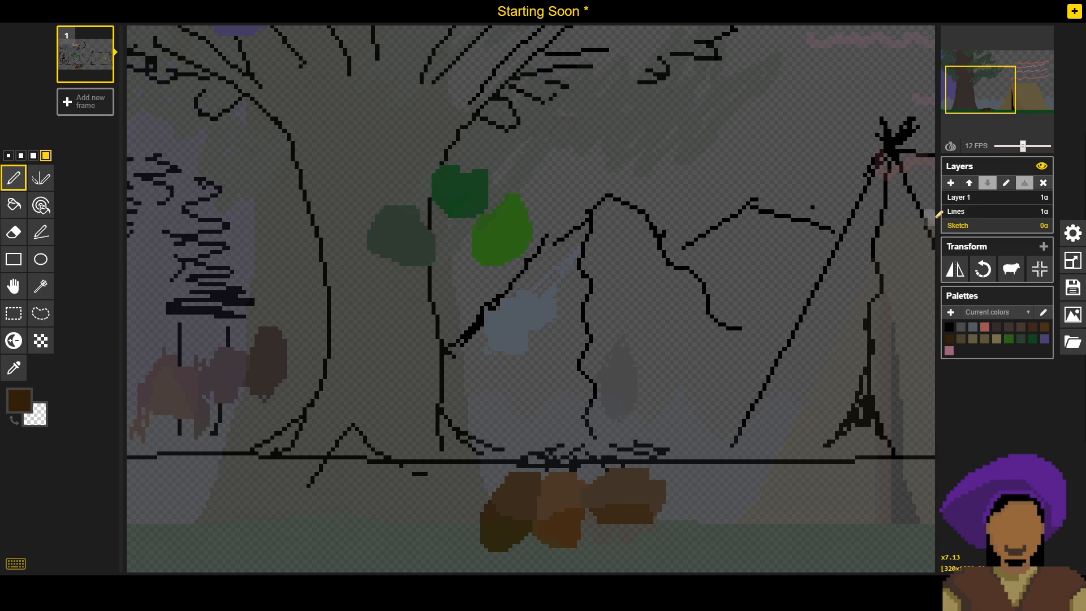
pyautogui.click(955, 213)
pyautogui.click(10, 156)
pyautogui.scroll(5, 900, 339)
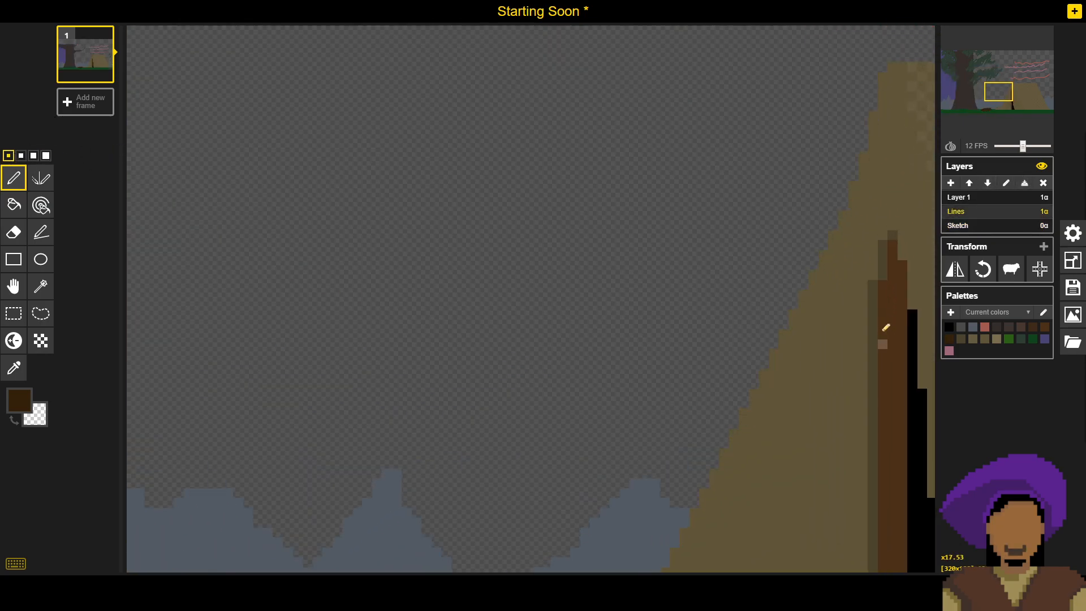
pyautogui.click(882, 304)
pyautogui.click(883, 314)
pyautogui.click(886, 344)
pyautogui.click(886, 363)
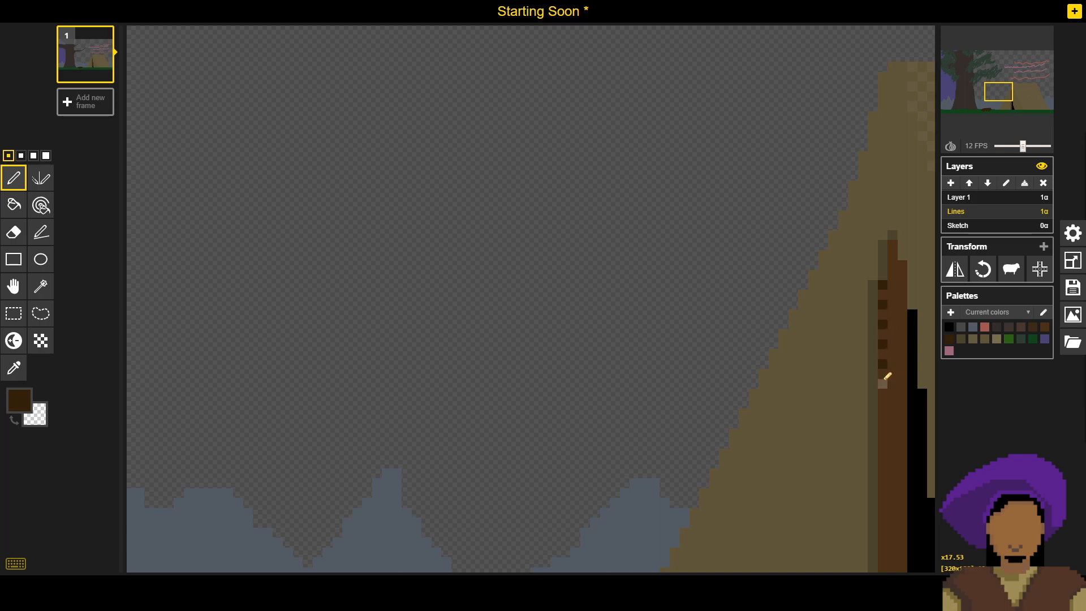
pyautogui.click(884, 384)
pyautogui.click(883, 403)
pyautogui.click(883, 443)
# - Continue dotting every other pixel in the darkest brown down the tent pole's left edge until it reaches the ground
pyautogui.moveTo(883, 401); pyautogui.dragTo(799, 274)
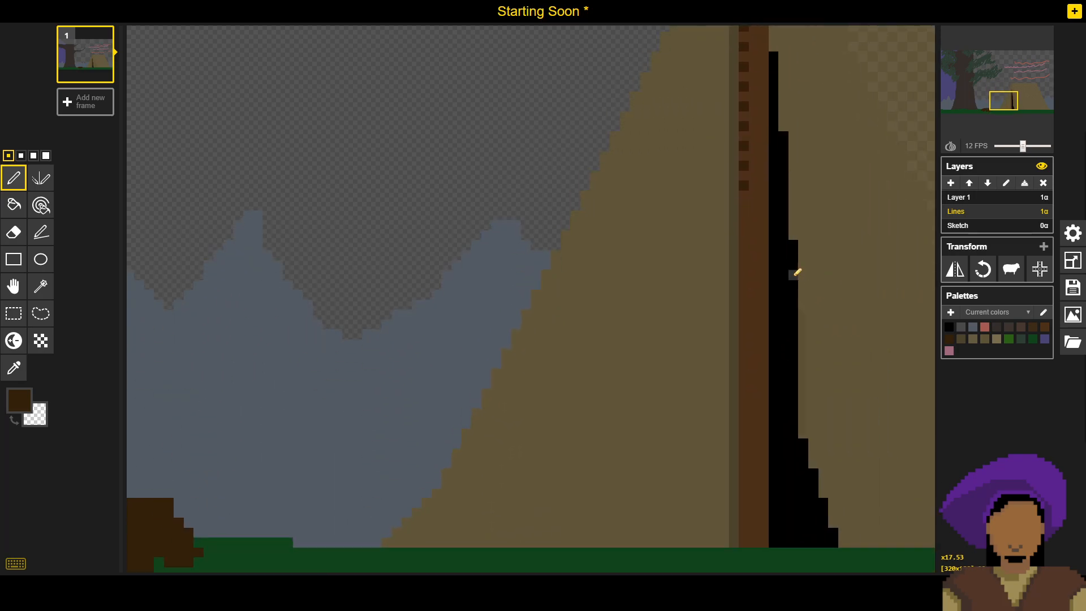
pyautogui.click(745, 205)
pyautogui.click(745, 225)
pyautogui.click(744, 264)
pyautogui.click(745, 293)
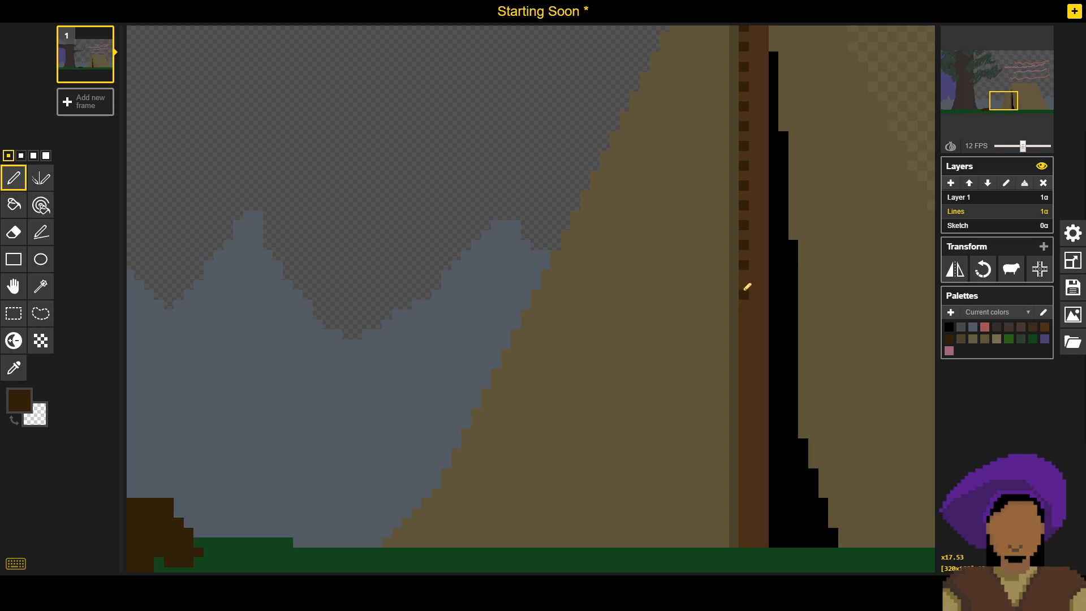
pyautogui.click(745, 284)
pyautogui.click(745, 304)
pyautogui.click(745, 324)
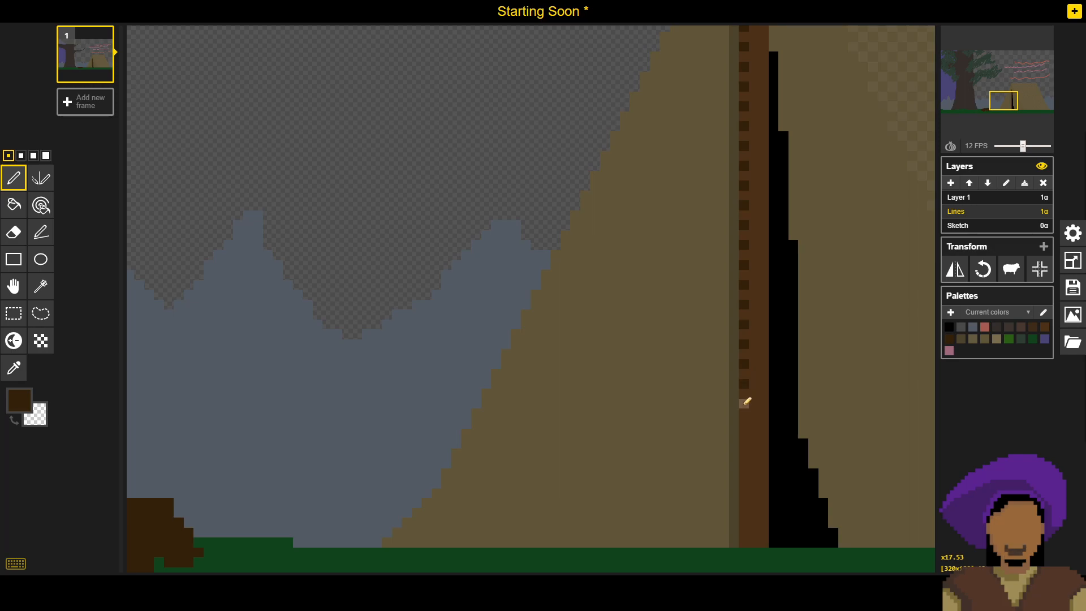
pyautogui.click(744, 423)
pyautogui.click(744, 443)
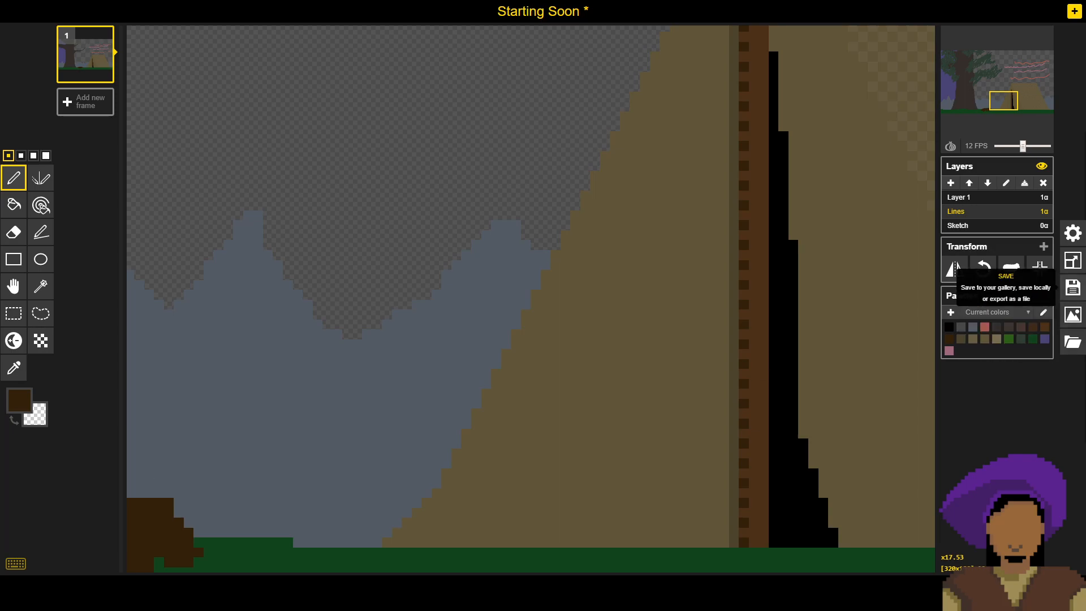
# - Save the sprite with the dotted tent pole edge and view the whole scene
pyautogui.click(1074, 288)
pyautogui.click(953, 250)
pyautogui.scroll(-8, 296, 291)
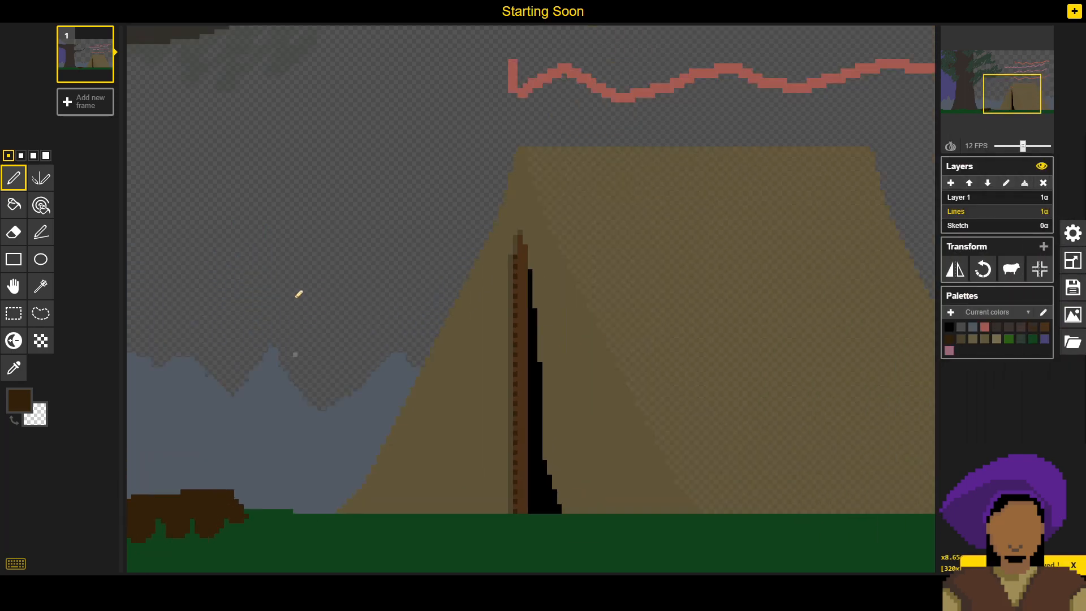
pyautogui.scroll(-2, 483, 428)
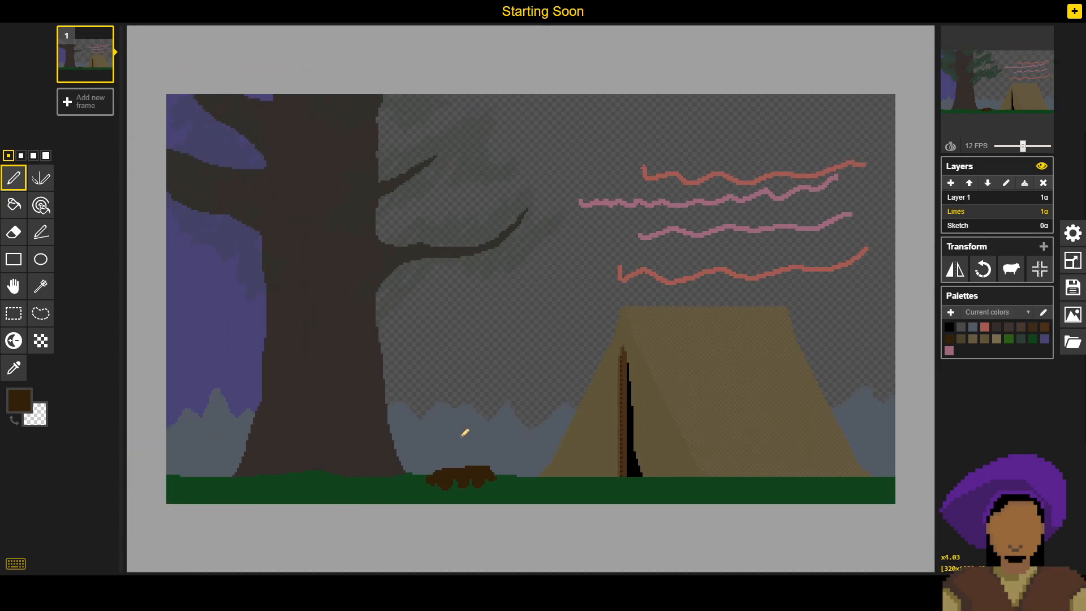
# - Try dotting and dithering the pole's middle column with the darkest brown alone, and undo the dithering stroke
pyautogui.scroll(8, 464, 434)
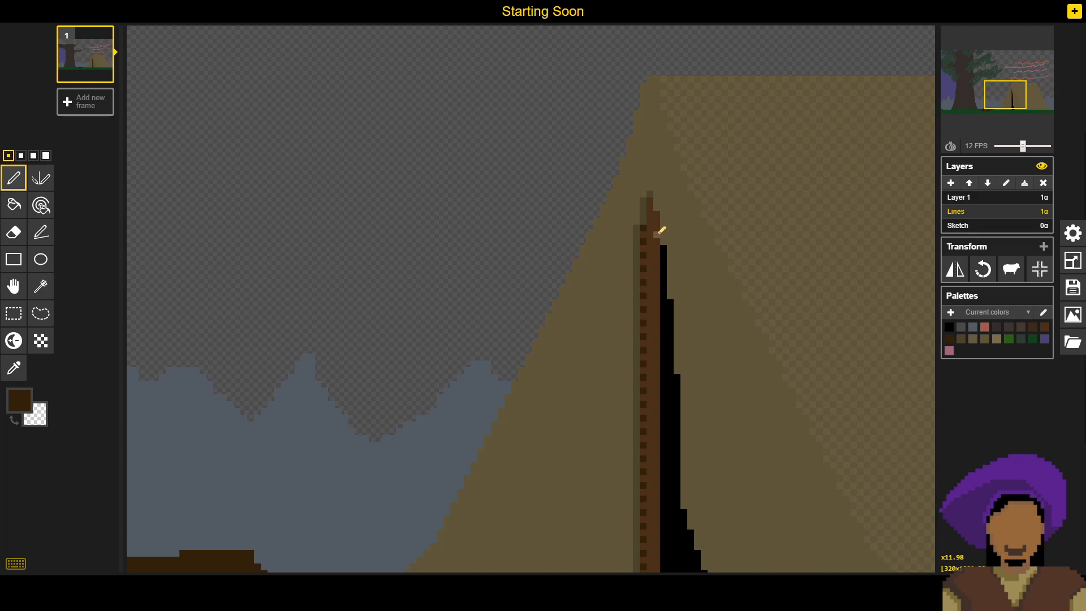
pyautogui.click(653, 236)
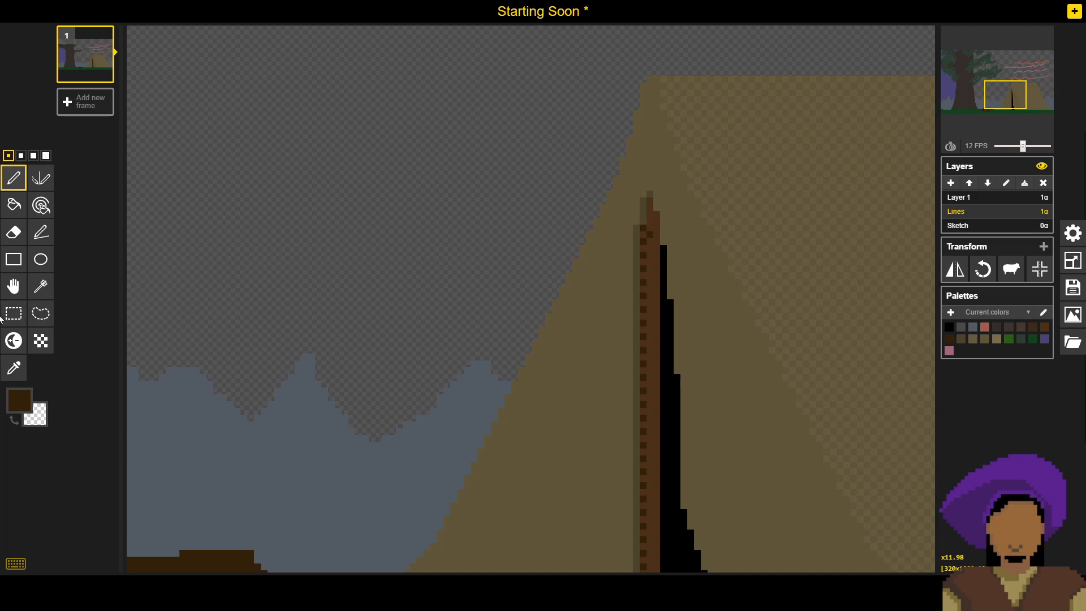
pyautogui.click(41, 340)
pyautogui.moveTo(650, 276)
pyautogui.mouseDown()
pyautogui.moveTo(643, 312)
pyautogui.moveTo(652, 274)
pyautogui.mouseUp()
pyautogui.hotkey('ctrl', 'z')
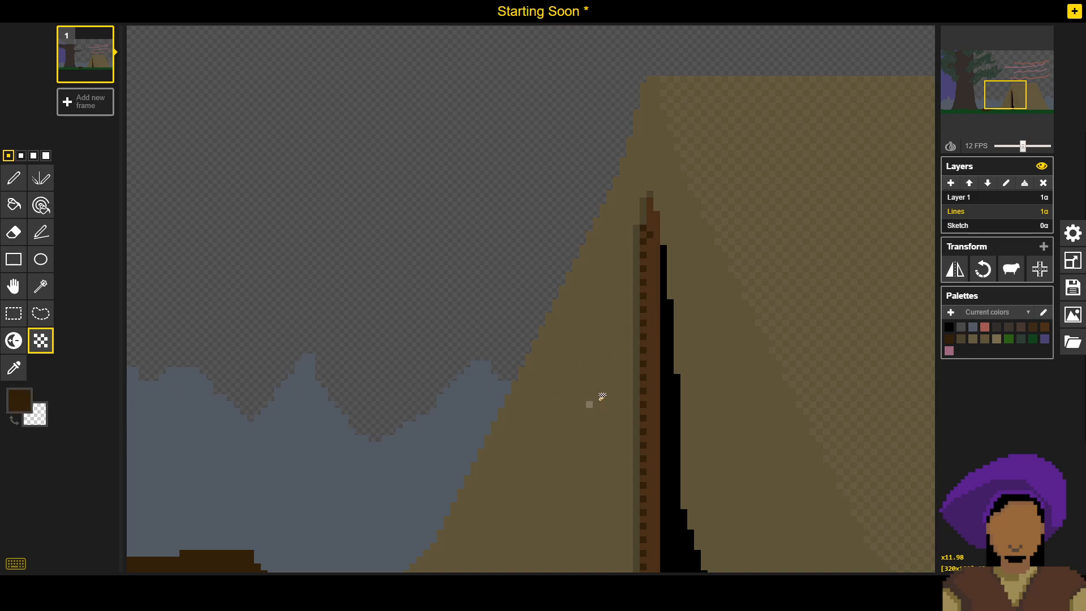
# - Sample the pole's reddish-brown as primary and its darkest brown as secondary colour, and dither the upper part of the pole's middle column
pyautogui.press('o')
pyautogui.click(656, 340)
pyautogui.press('p')
pyautogui.press('o')
pyautogui.rightClick(648, 335)
pyautogui.press('t')
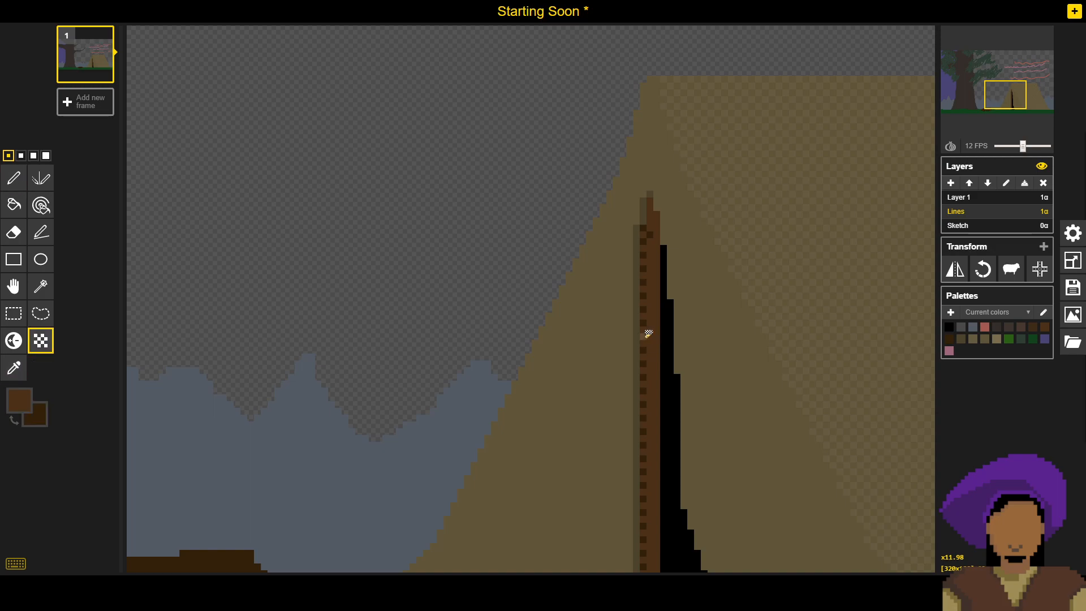
pyautogui.moveTo(654, 367); pyautogui.dragTo(652, 306)
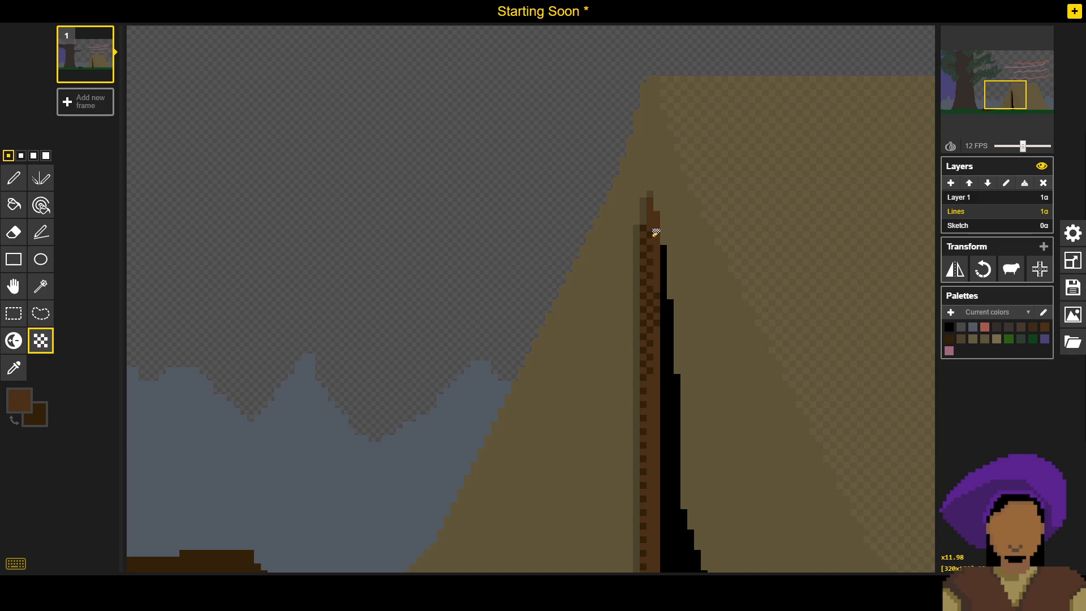
pyautogui.moveTo(651, 216); pyautogui.dragTo(651, 209)
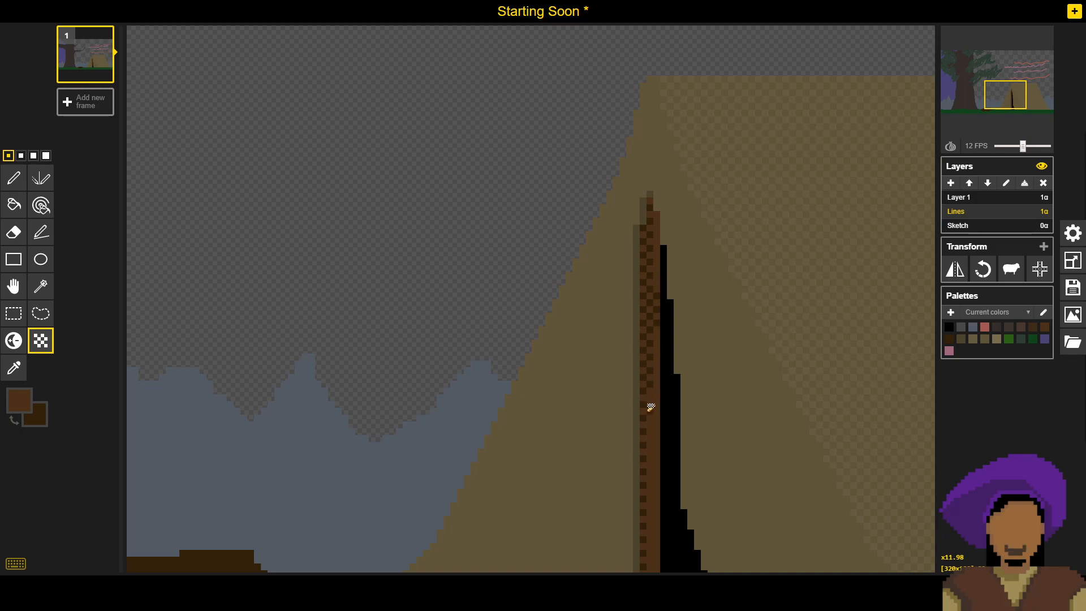
# - Extend the two-brown dithering down the lower part of the pole's middle column to the ground
pyautogui.scroll(-3, 650, 396)
pyautogui.scroll(4, 650, 401)
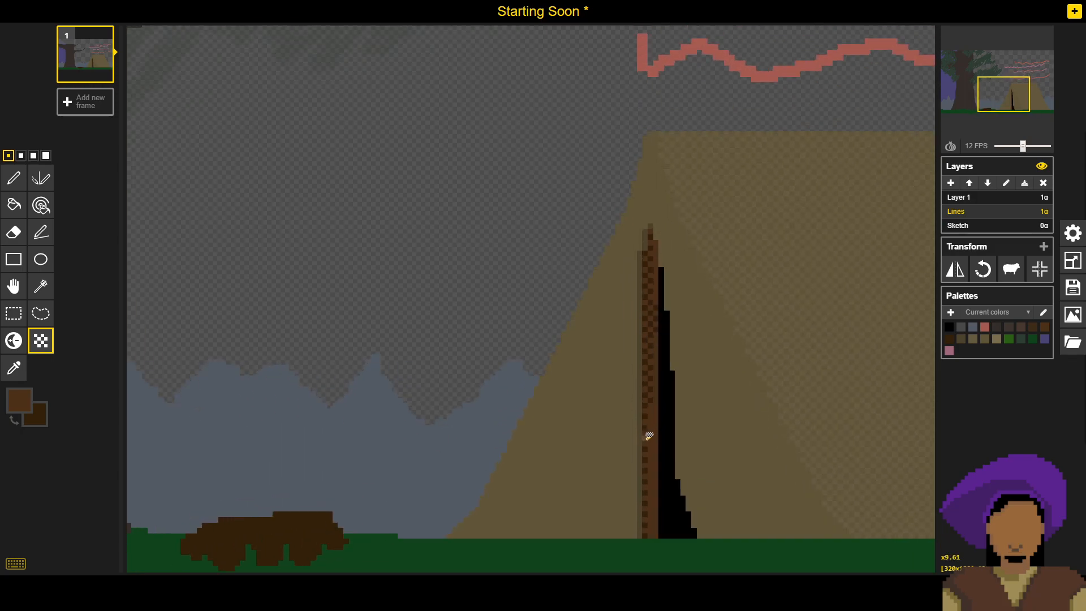
pyautogui.scroll(3, 655, 463)
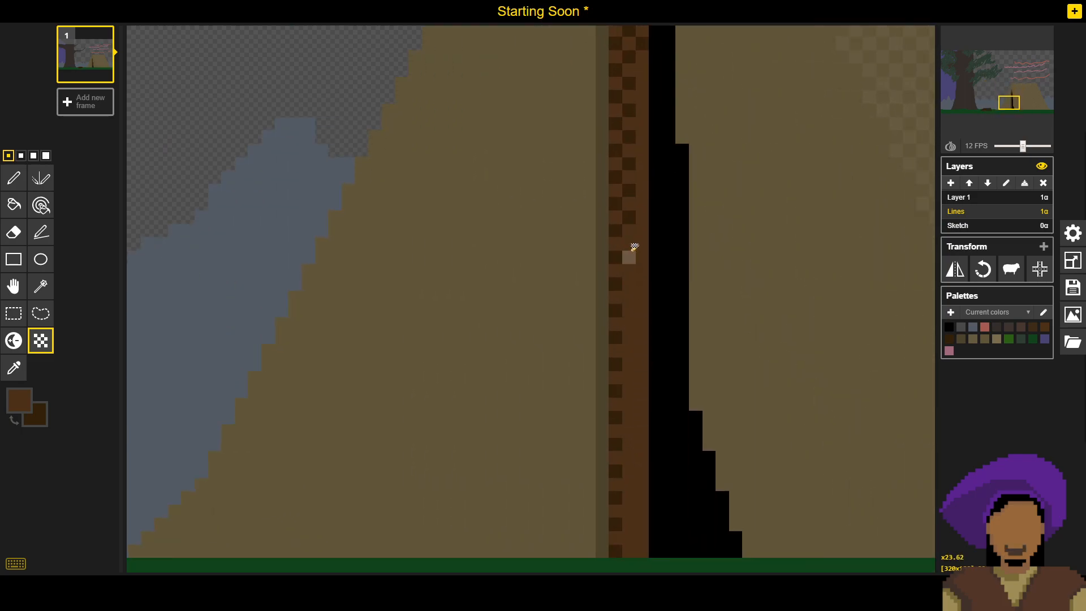
pyautogui.moveTo(637, 228); pyautogui.dragTo(627, 409)
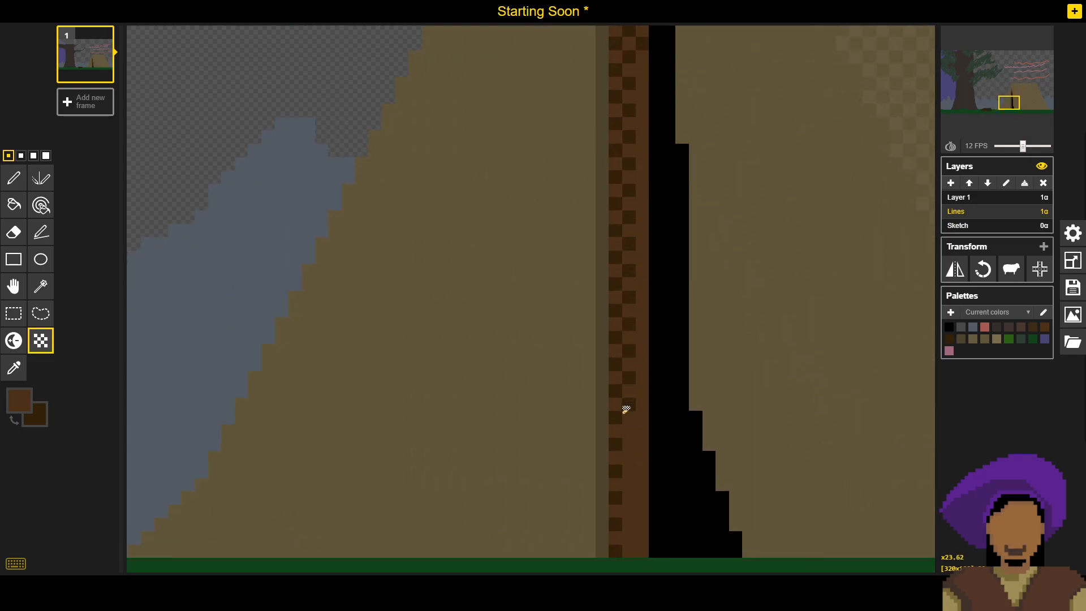
pyautogui.moveTo(625, 467)
pyautogui.mouseDown()
pyautogui.moveTo(632, 420)
pyautogui.moveTo(636, 543)
pyautogui.mouseUp()
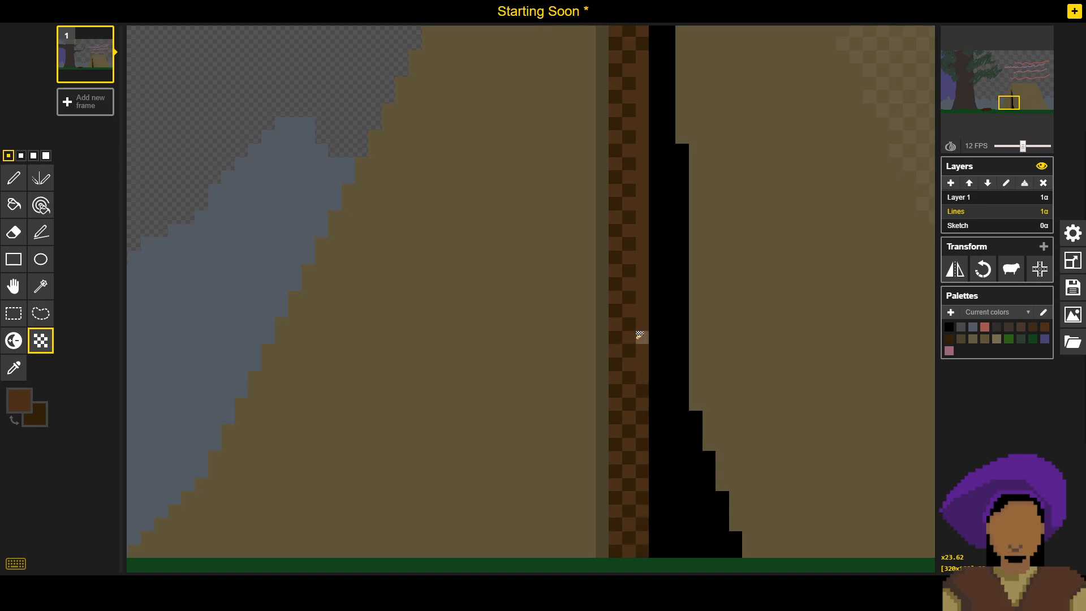
# - Dither the pole's right column with the same two browns from the ground up to its tip
pyautogui.moveTo(642, 311); pyautogui.dragTo(617, 356)
pyautogui.moveTo(616, 417)
pyautogui.mouseDown()
pyautogui.moveTo(603, 285)
pyautogui.moveTo(608, 314)
pyautogui.moveTo(618, 286)
pyautogui.moveTo(604, 196)
pyautogui.moveTo(604, 231)
pyautogui.moveTo(610, 240)
pyautogui.moveTo(614, 109)
pyautogui.mouseUp()
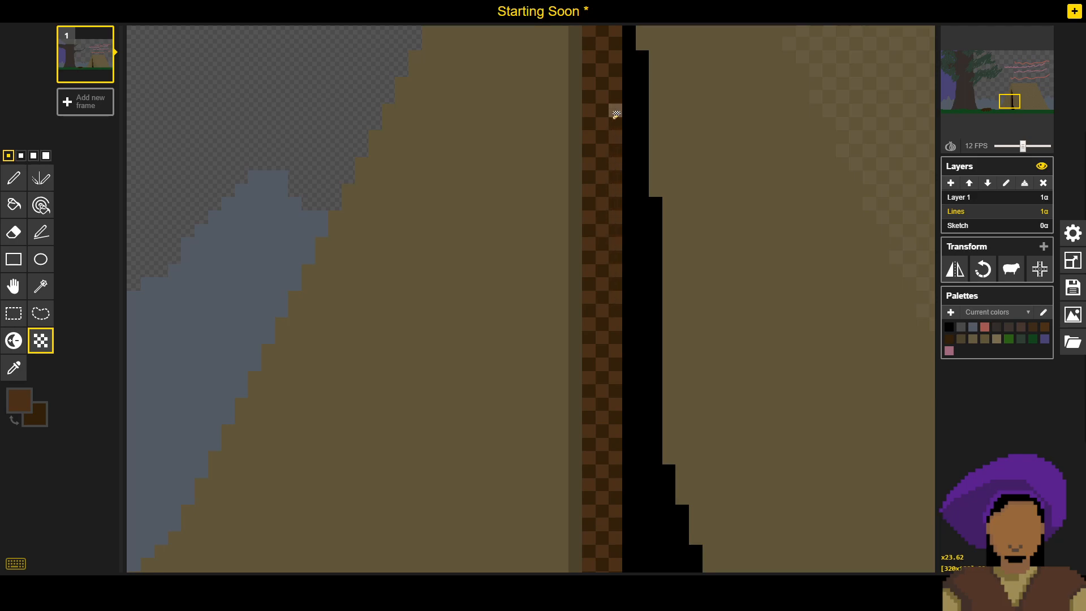
pyautogui.scroll(-2, 614, 122)
pyautogui.scroll(-2, 608, 138)
pyautogui.scroll(4, 604, 181)
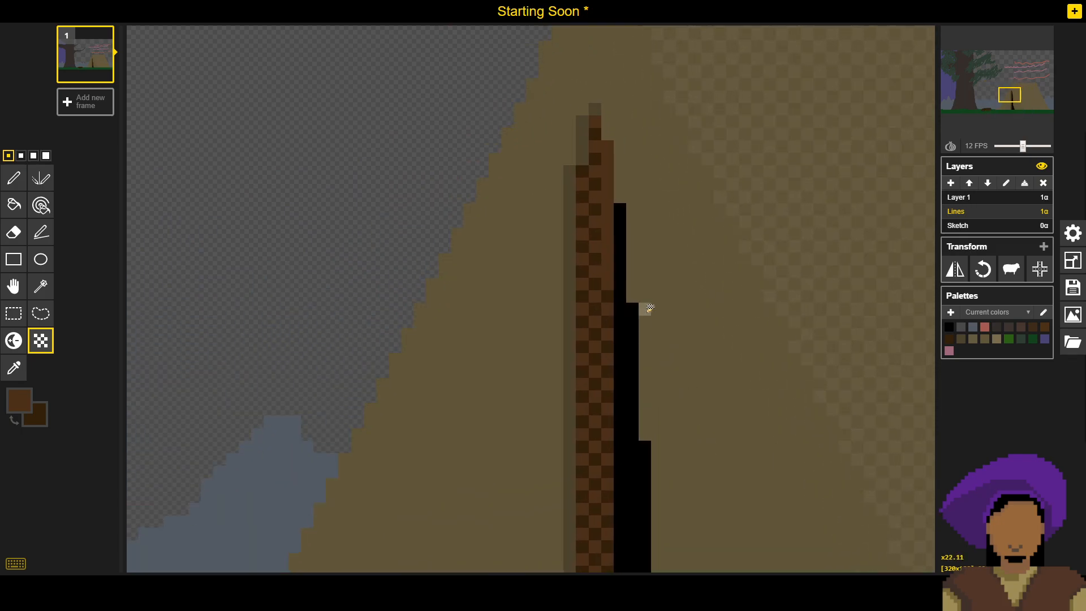
pyautogui.moveTo(609, 270); pyautogui.dragTo(604, 156)
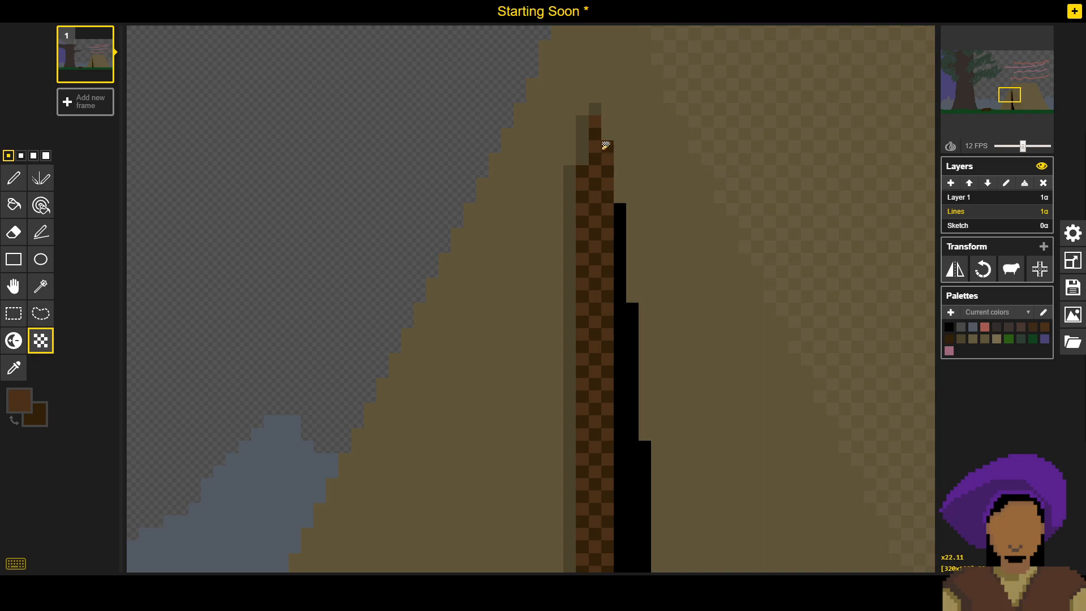
# - Check the whole scene and save the sprite with the fully dithered tent pole
pyautogui.scroll(-4, 603, 243)
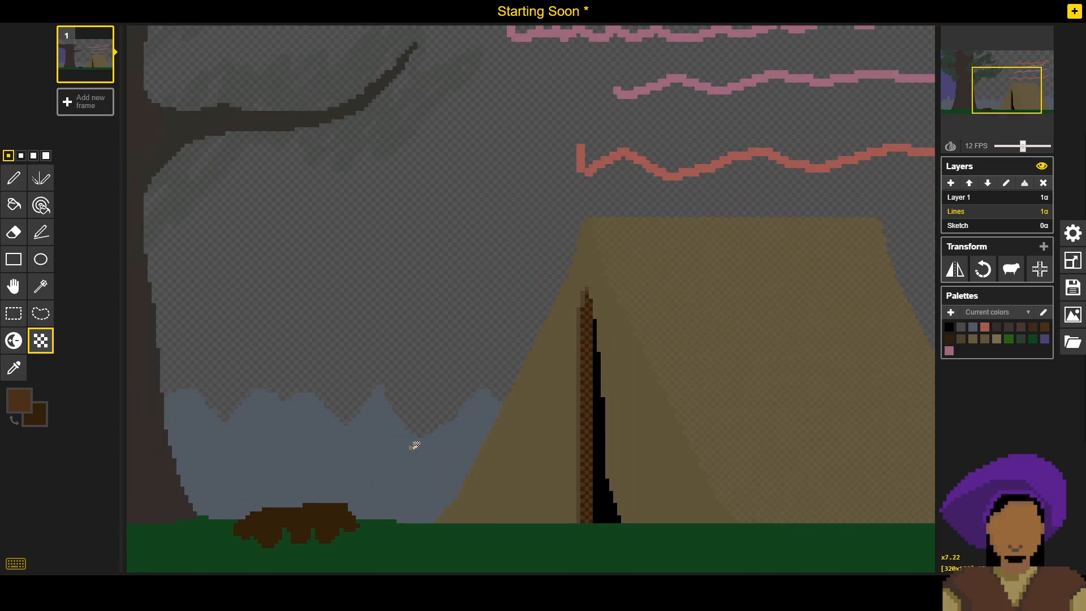
pyautogui.scroll(-2, 388, 453)
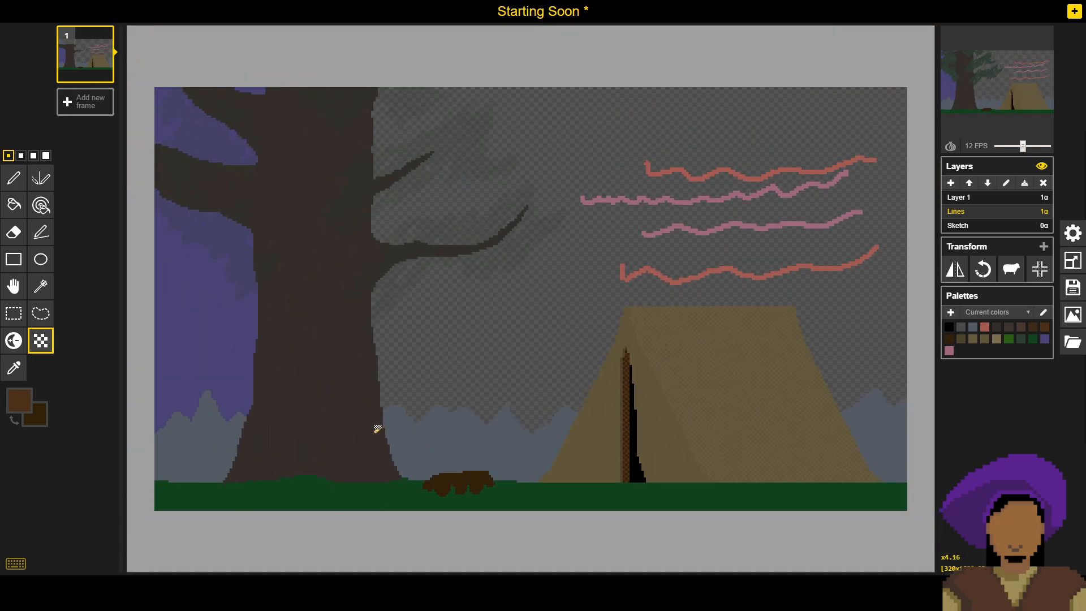
pyautogui.click(1073, 287)
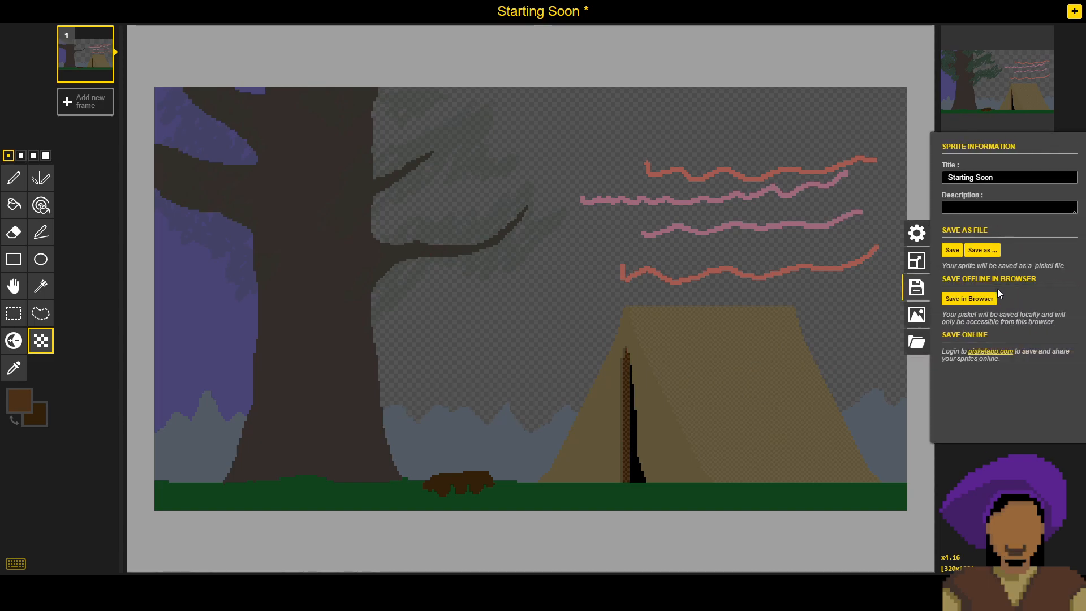
pyautogui.click(957, 250)
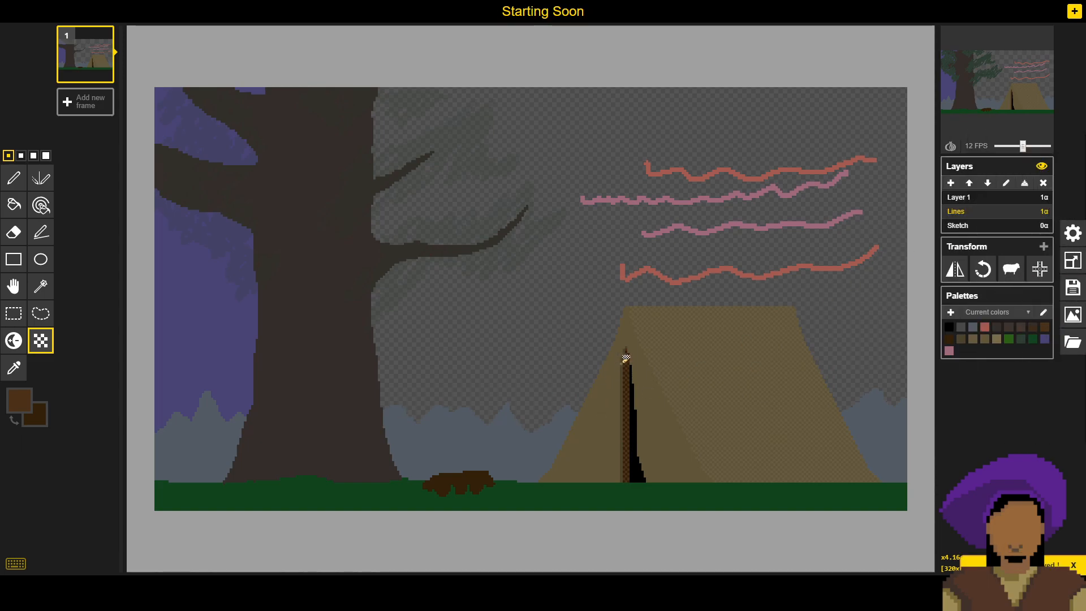
# - Examine the dithered tent pole at different magnifications and review the brown swatches on the Sketch layer
pyautogui.scroll(3, 629, 433)
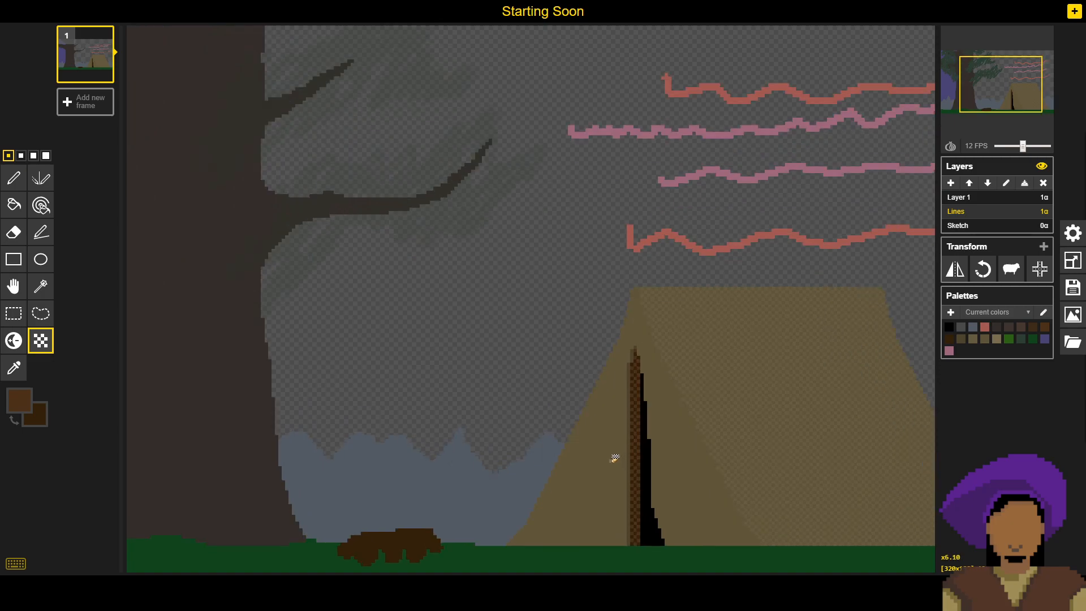
pyautogui.moveTo(605, 477); pyautogui.dragTo(597, 400)
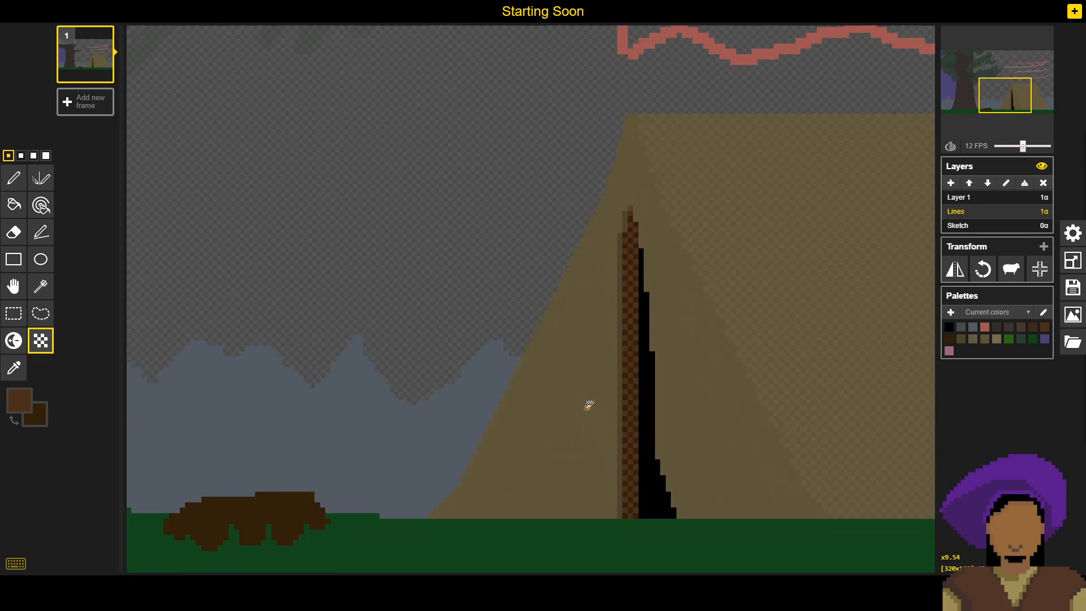
pyautogui.scroll(-2, 589, 405)
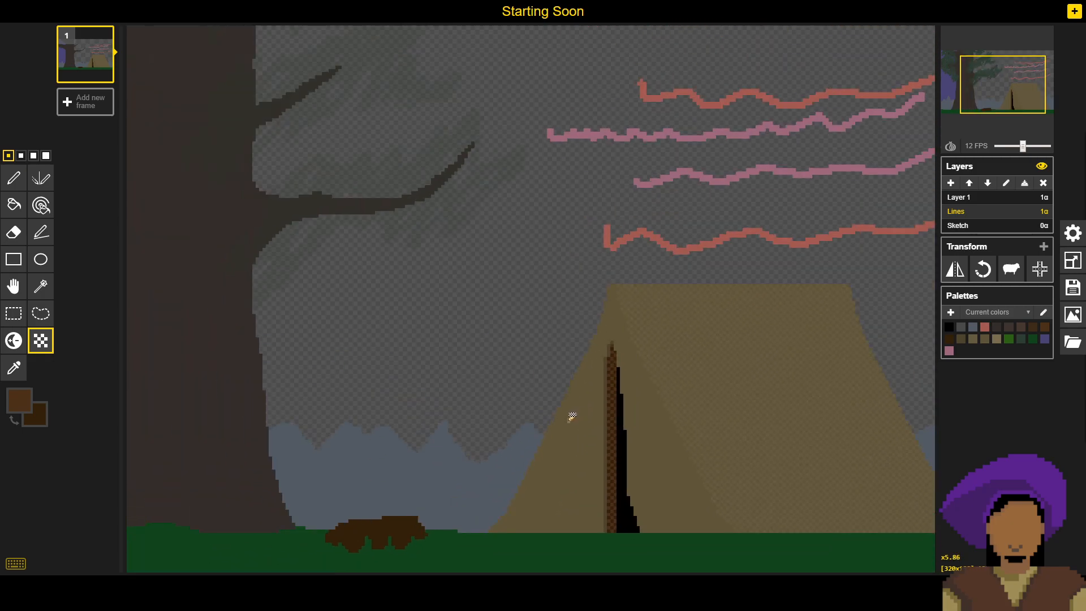
pyautogui.scroll(-2, 572, 417)
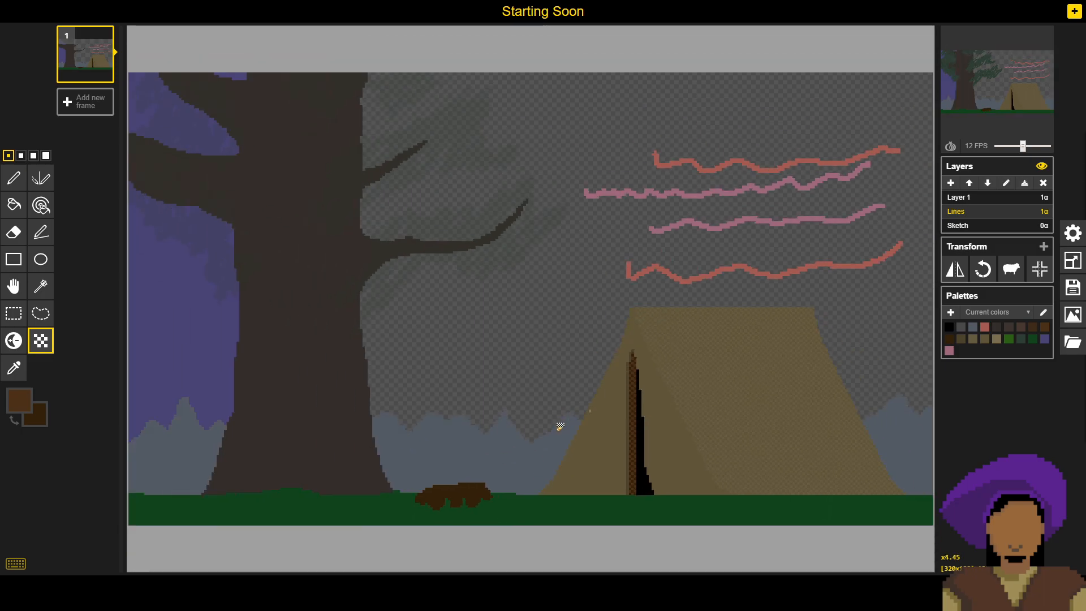
pyautogui.scroll(-1, 560, 427)
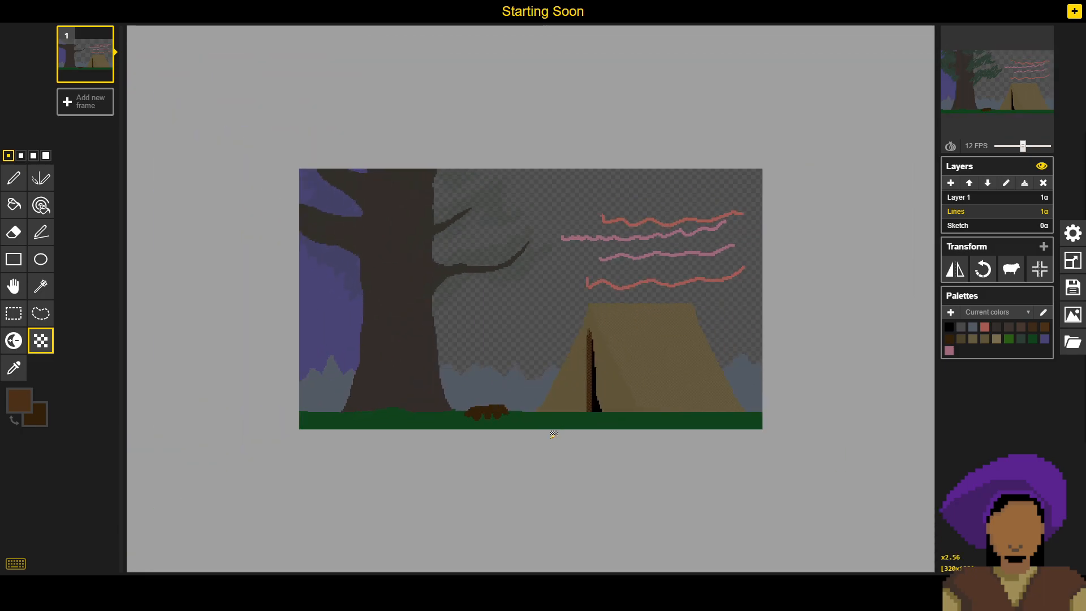
pyautogui.scroll(3, 545, 436)
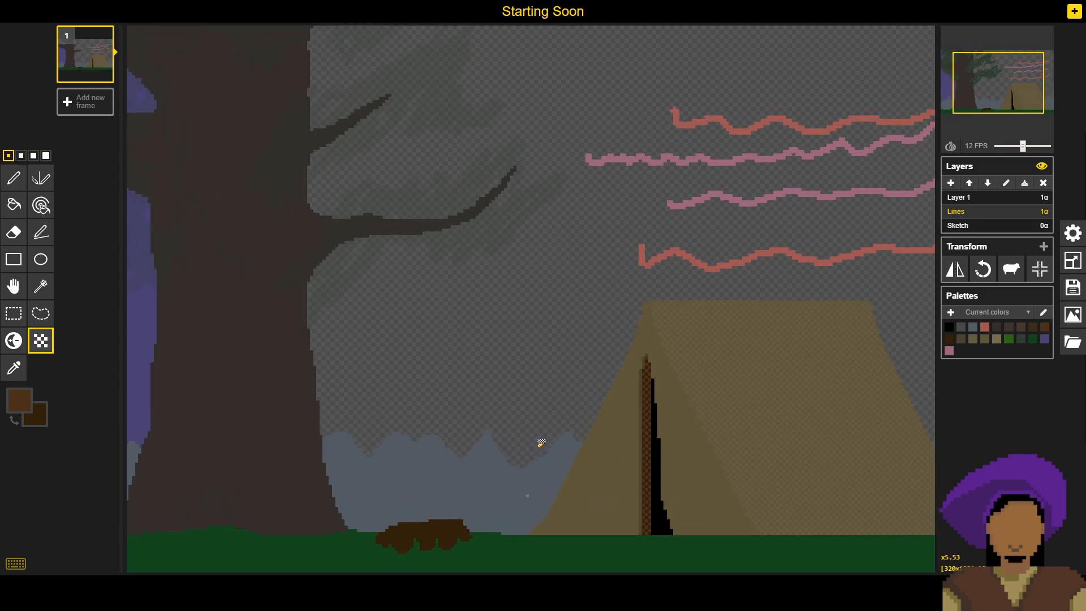
pyautogui.scroll(2, 645, 421)
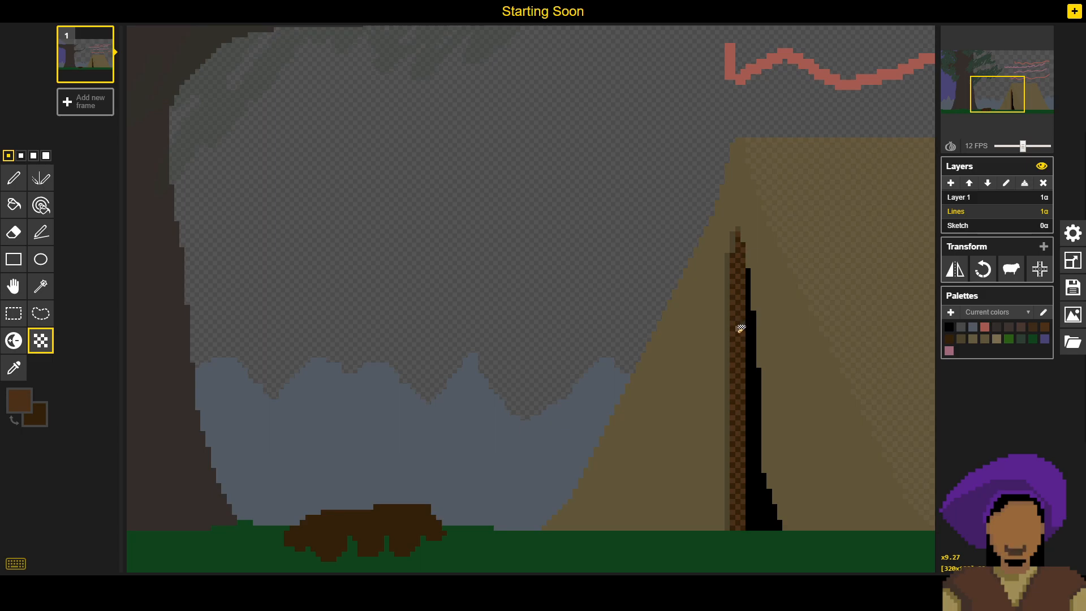
pyautogui.click(976, 226)
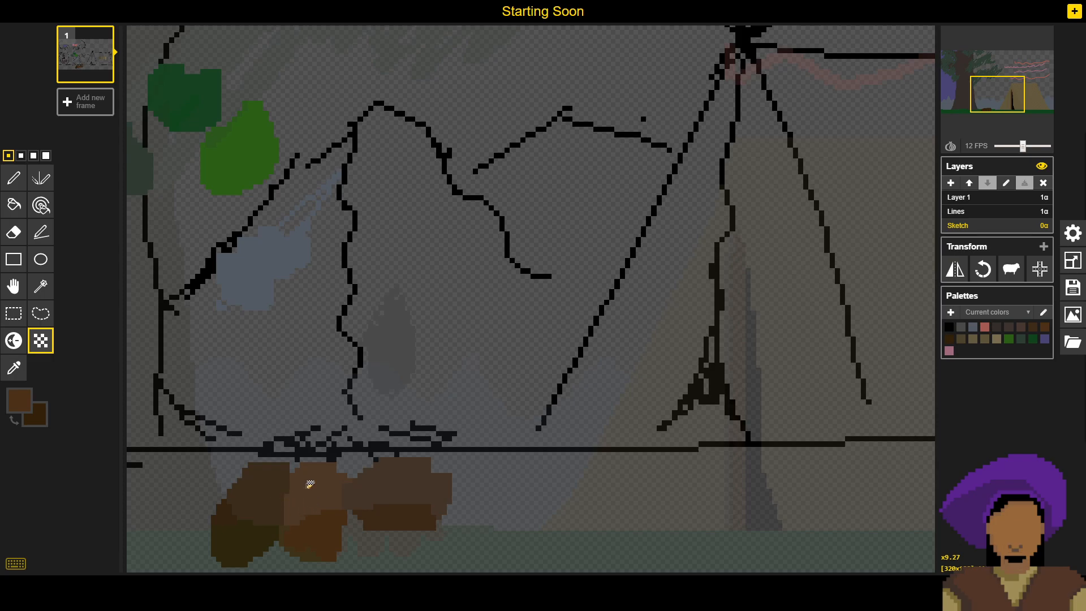
pyautogui.moveTo(338, 463); pyautogui.dragTo(465, 440)
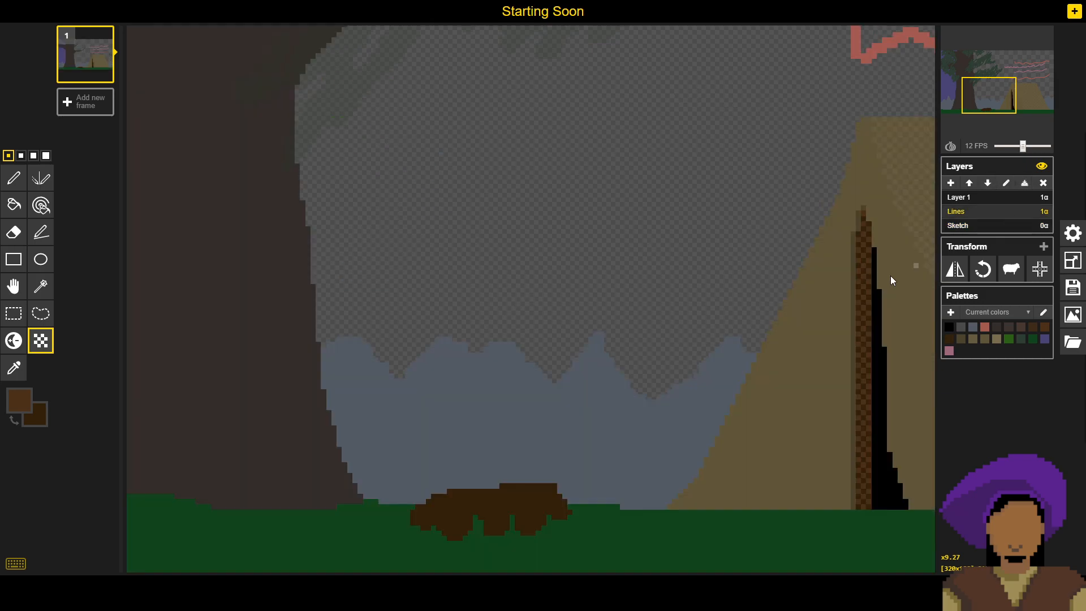
# - Dither a strip beside the lower tent pole on the Lines layer, using the sampled tent tan and darker shadow shade with a 2-pixel brush
pyautogui.scroll(-4, 672, 339)
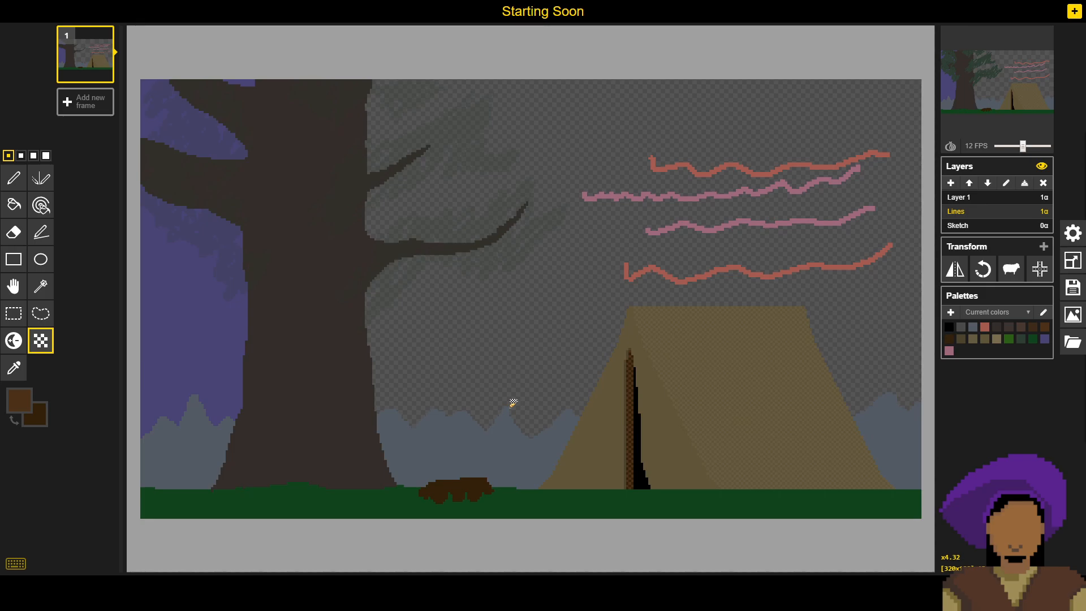
pyautogui.scroll(4, 632, 425)
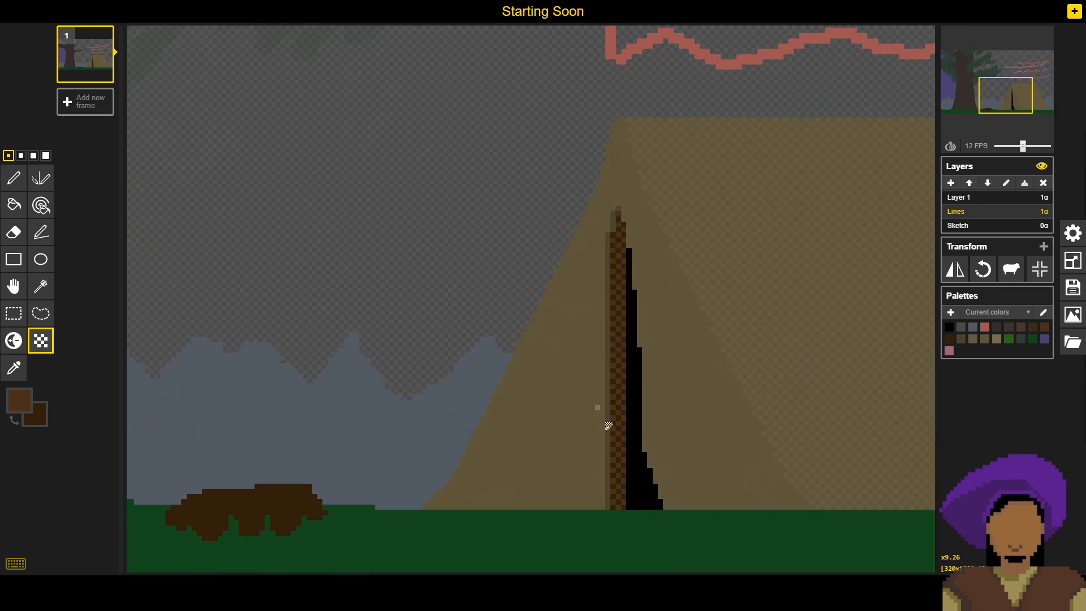
pyautogui.keyDown('alt'); pyautogui.click(546, 382); pyautogui.keyUp('alt')
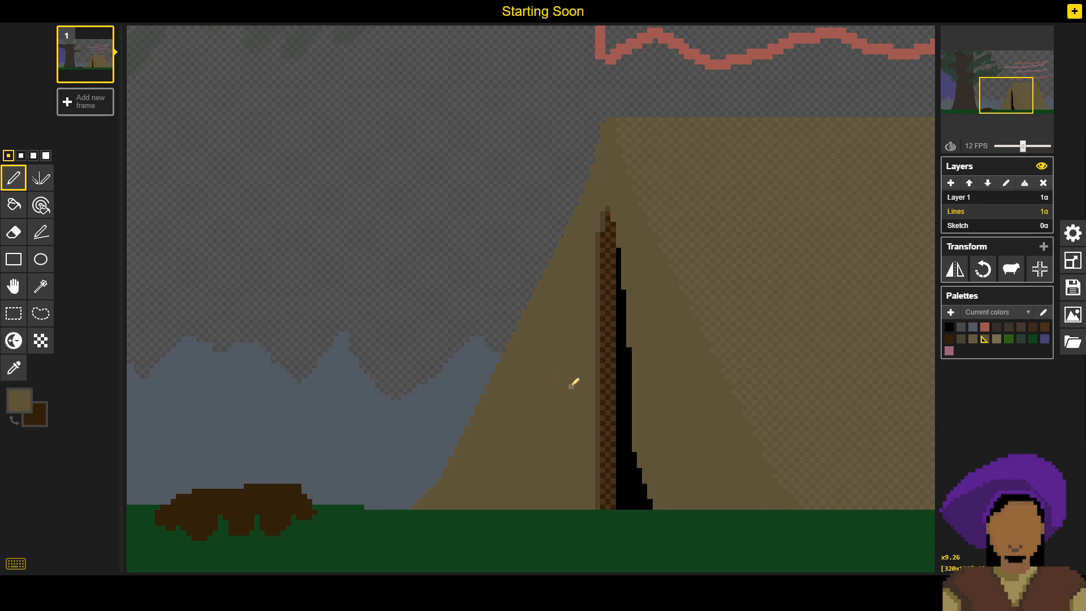
pyautogui.keyDown('alt'); pyautogui.rightClick(600, 360); pyautogui.keyUp('alt')
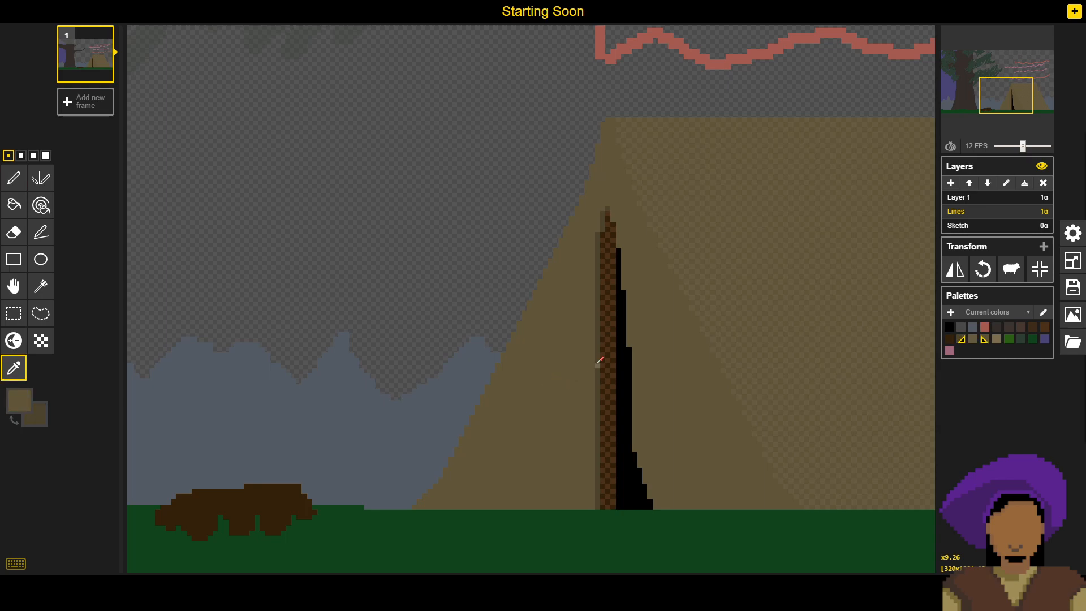
pyautogui.click(21, 156)
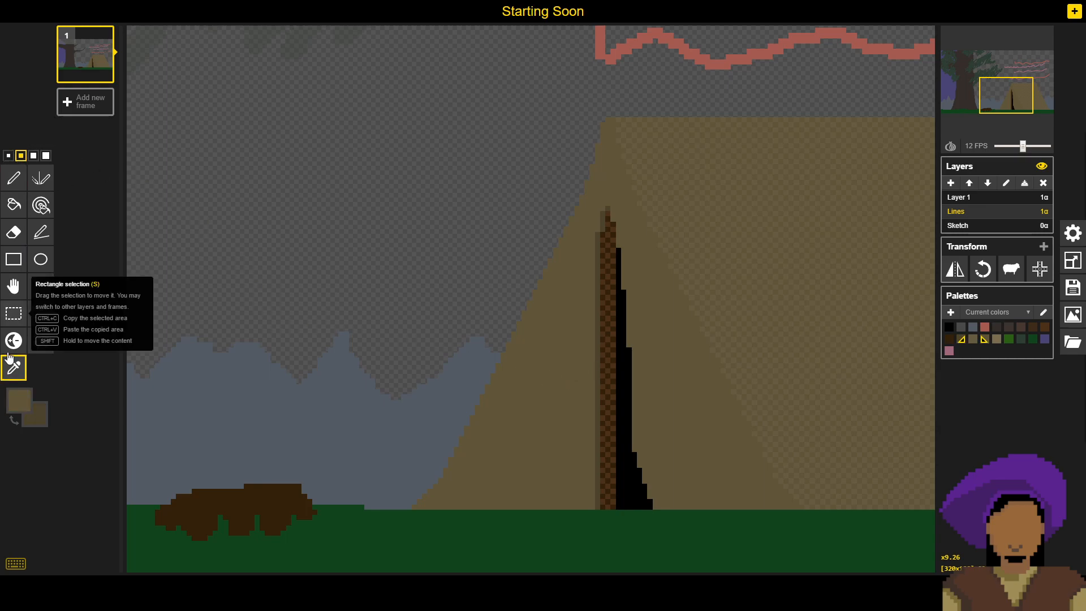
pyautogui.press('t')
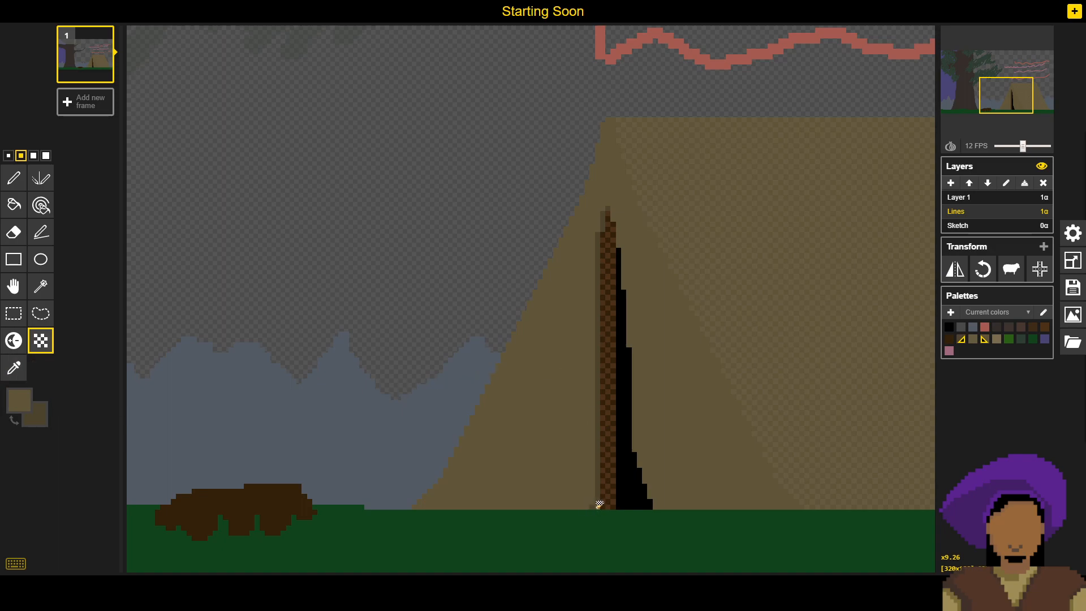
pyautogui.moveTo(598, 490); pyautogui.dragTo(597, 420)
pyautogui.moveTo(590, 500); pyautogui.dragTo(586, 505)
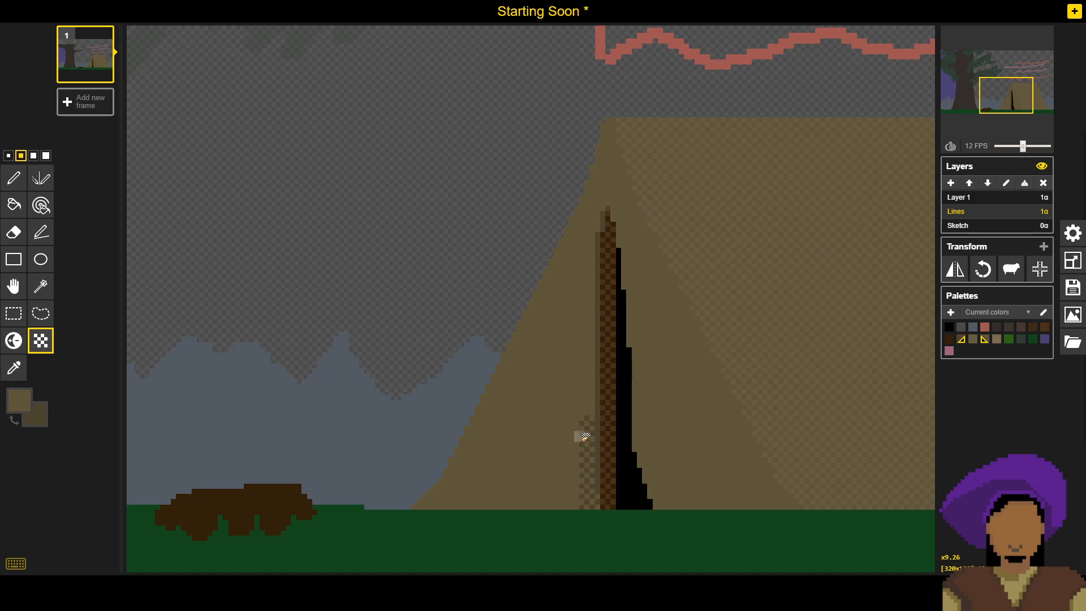
# - Extend the tan-and-shadow dithering up beside the pole to its tip, using the 3-pixel brush and single-pixel touch-ups
pyautogui.scroll(-2, 593, 418)
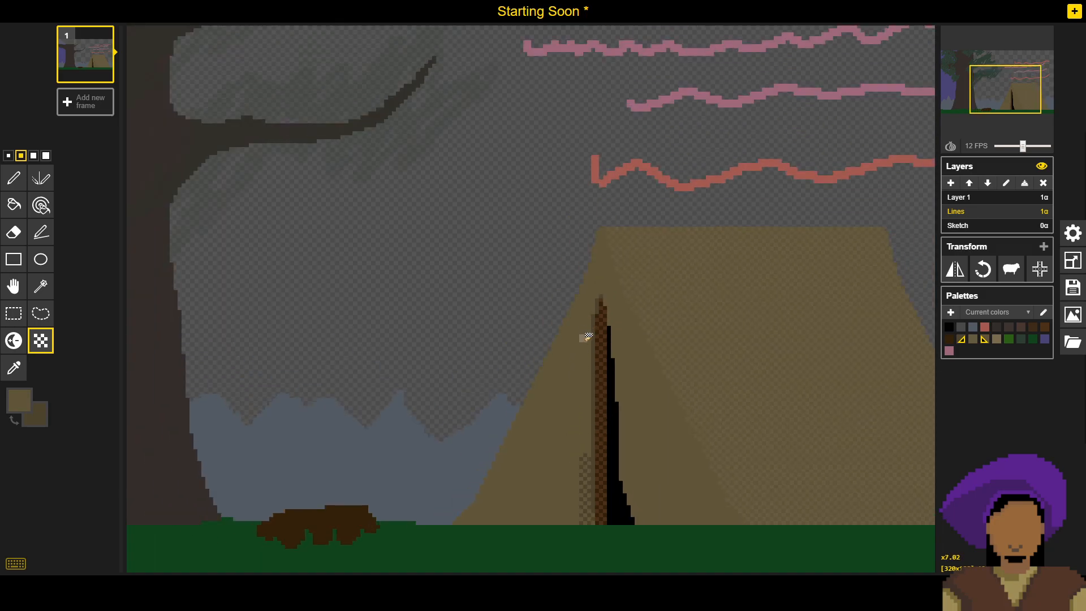
pyautogui.scroll(4, 572, 464)
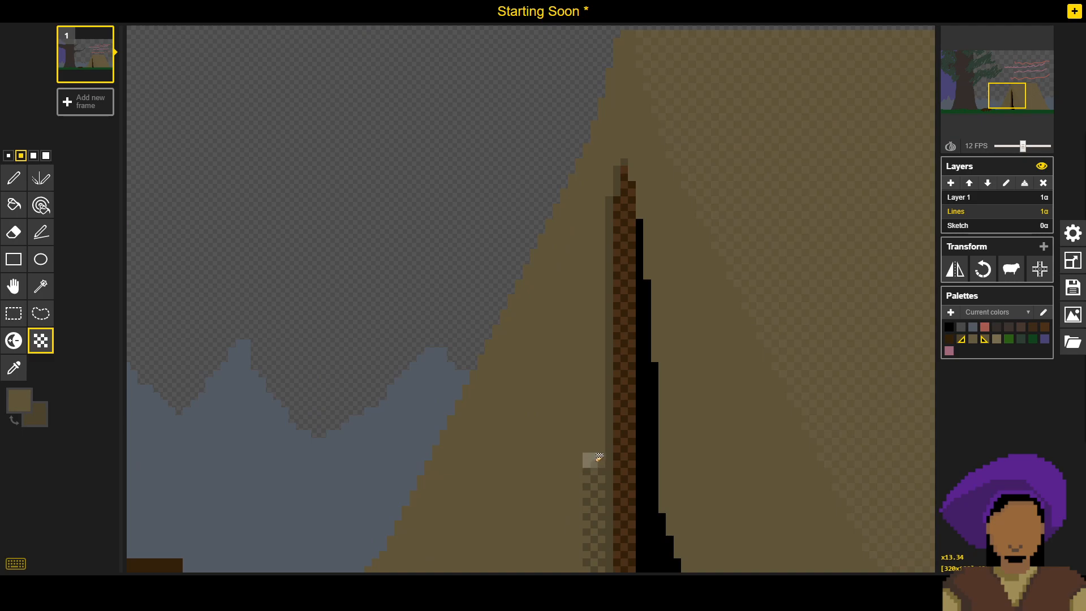
pyautogui.click(41, 158)
pyautogui.click(34, 155)
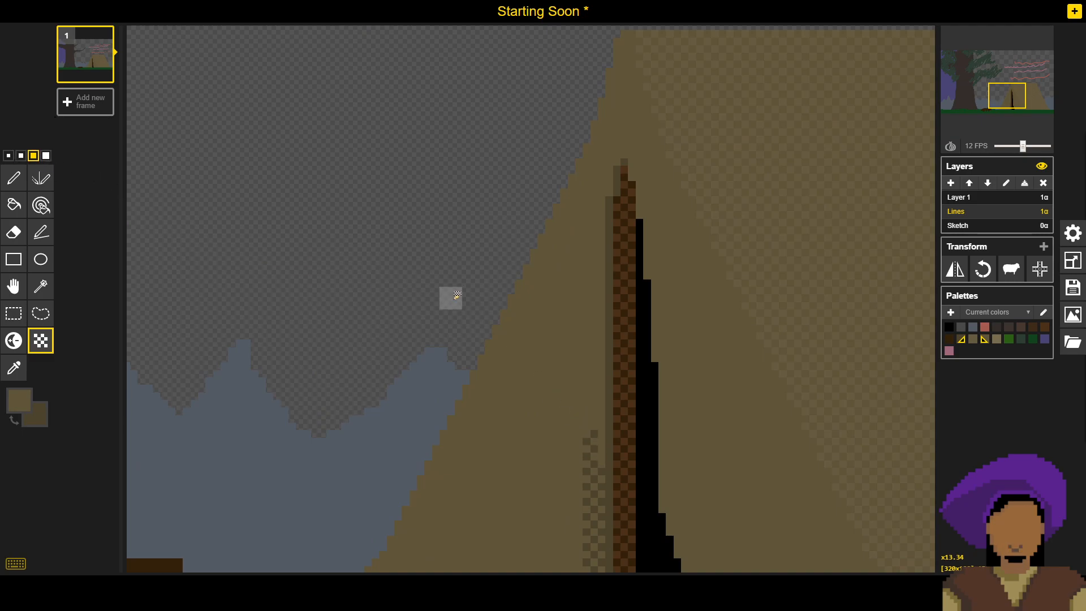
pyautogui.moveTo(600, 290)
pyautogui.mouseDown()
pyautogui.moveTo(601, 379)
pyautogui.moveTo(590, 362)
pyautogui.moveTo(597, 445)
pyautogui.mouseUp()
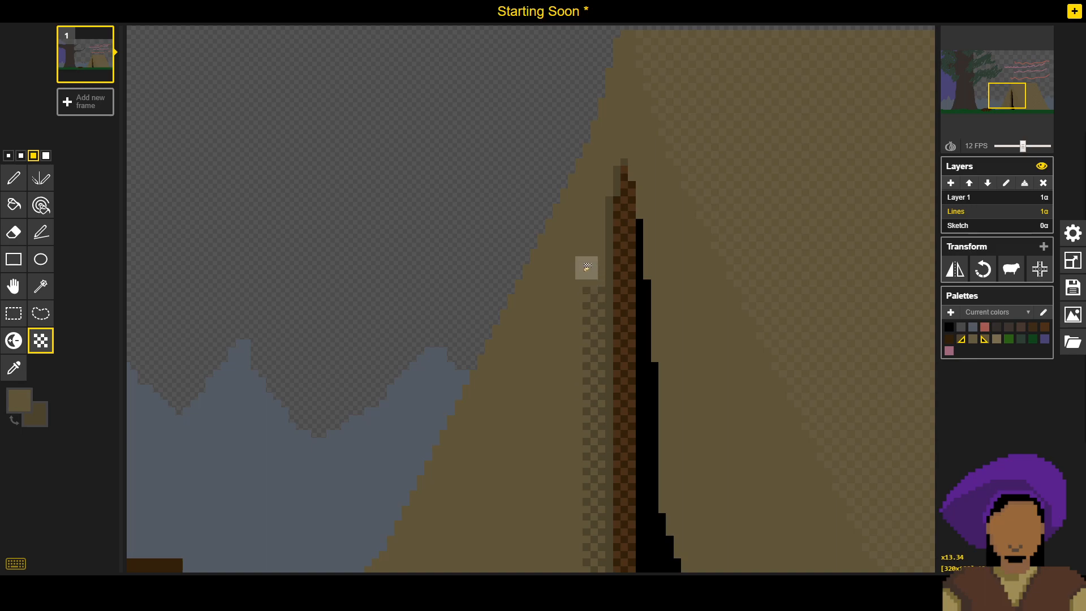
pyautogui.click(595, 276)
pyautogui.click(8, 156)
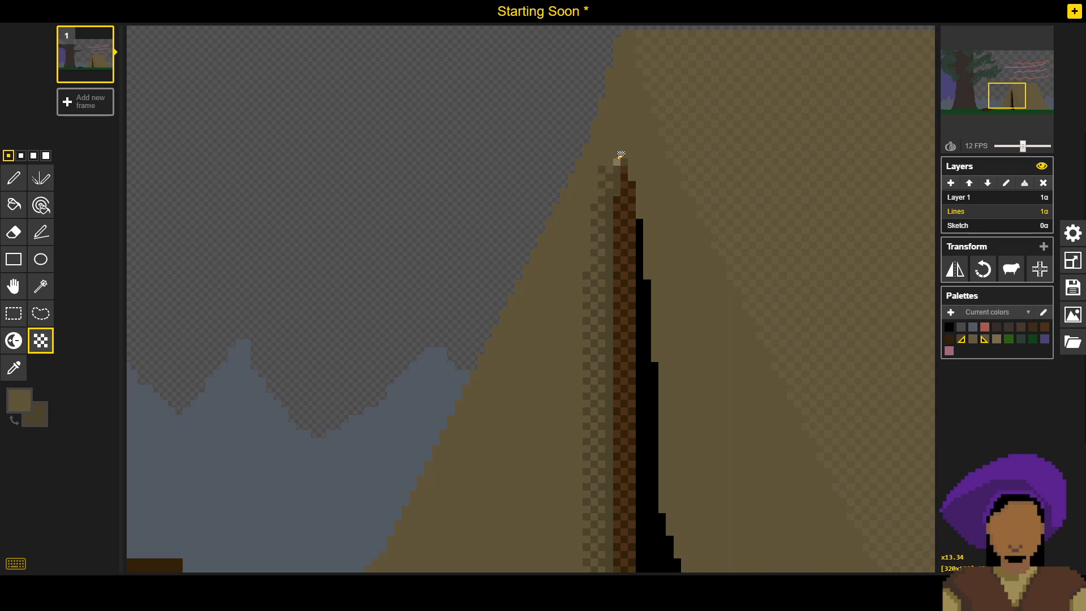
pyautogui.scroll(-5, 601, 206)
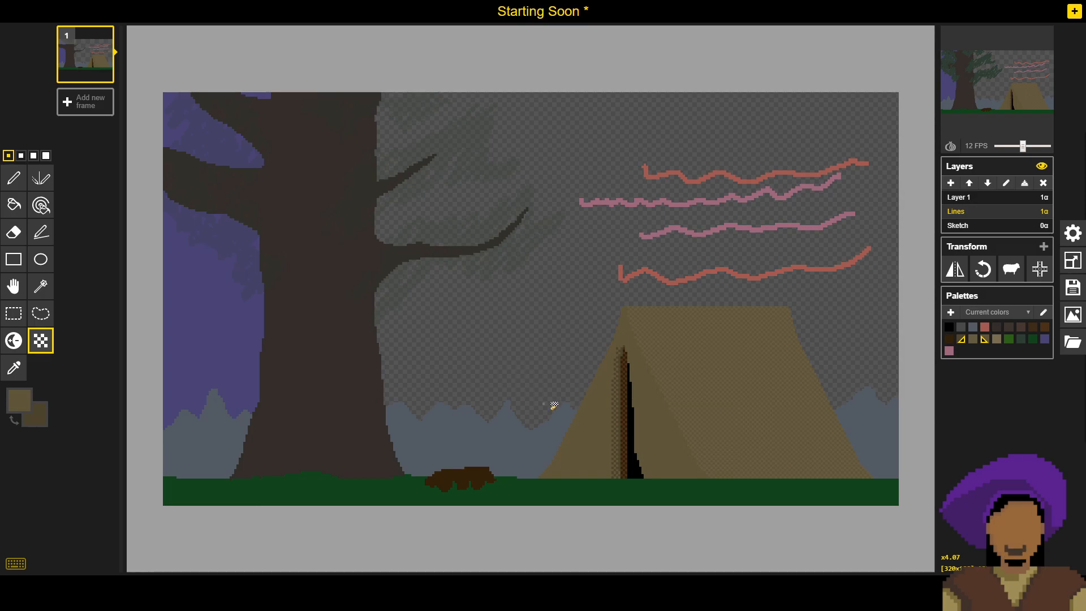
pyautogui.scroll(4, 618, 441)
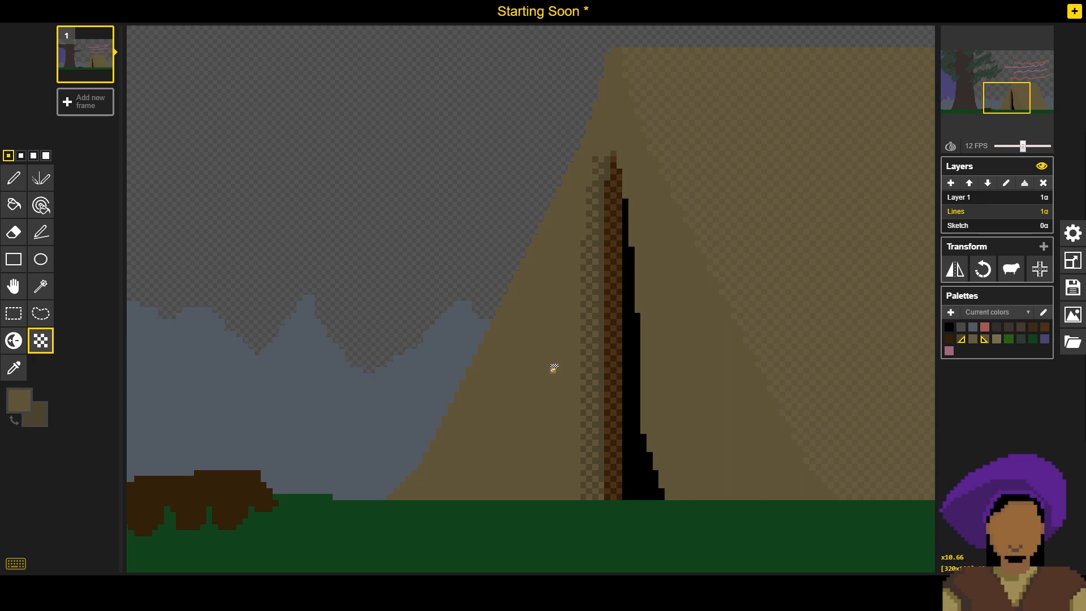
pyautogui.scroll(-4, 554, 368)
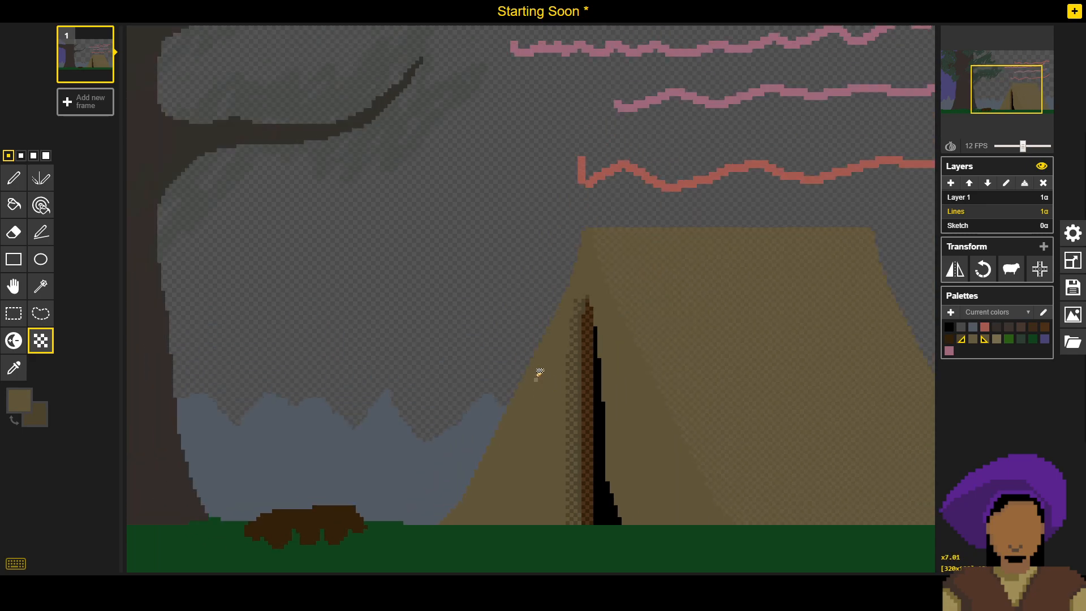
pyautogui.scroll(3, 537, 360)
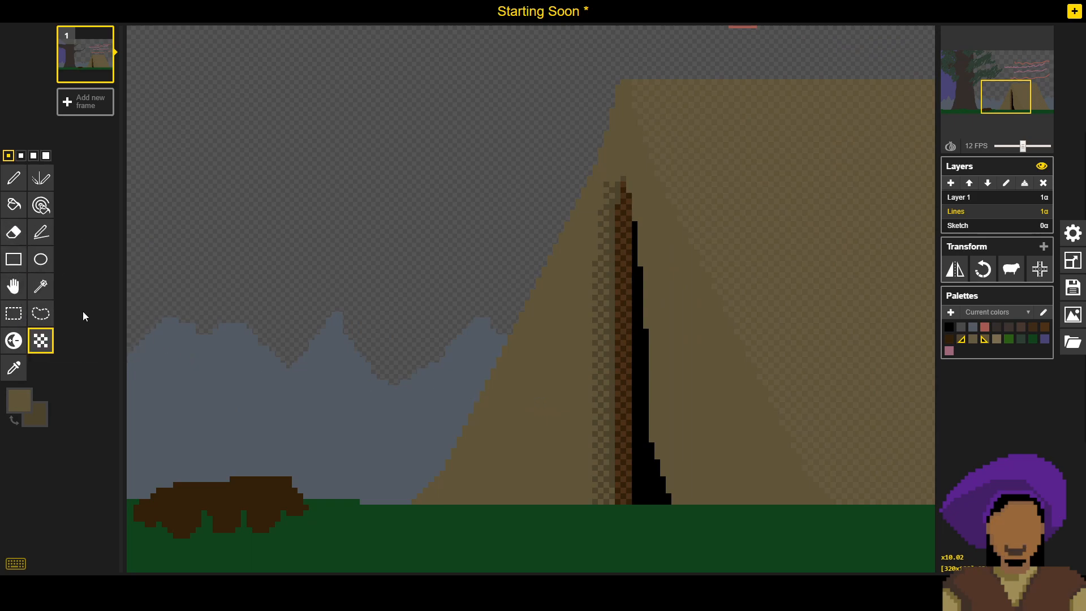
# - Paint over the dithered strip beside the pole with solid tent tan from the ground to mid-height, using the 4-pixel pencil
pyautogui.click(37, 177)
pyautogui.click(21, 178)
pyautogui.click(46, 155)
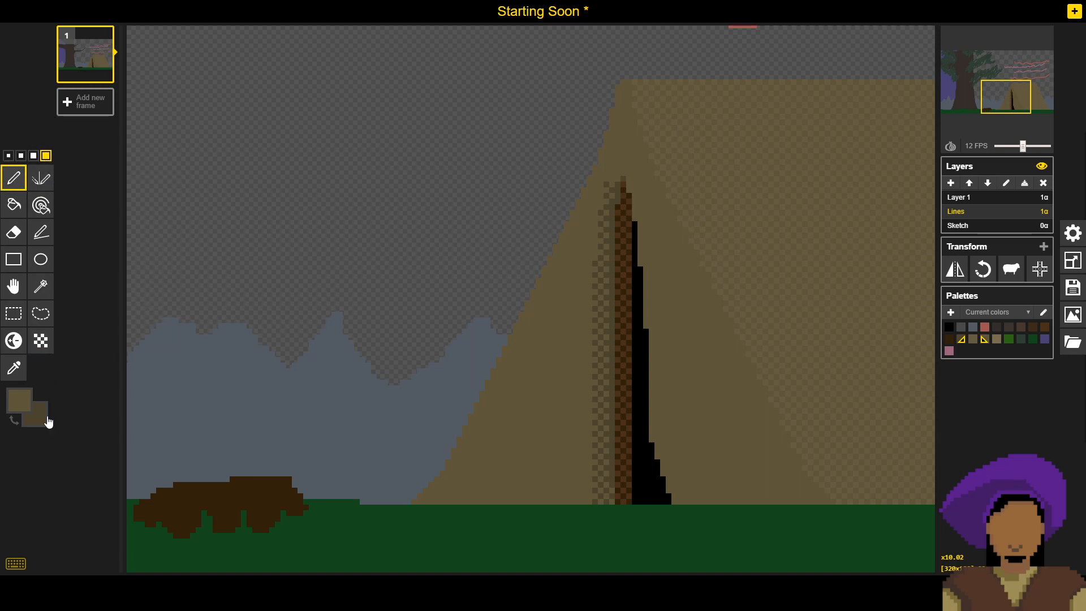
pyautogui.keyDown('alt'); pyautogui.rightClick(300, 221); pyautogui.keyUp('alt')
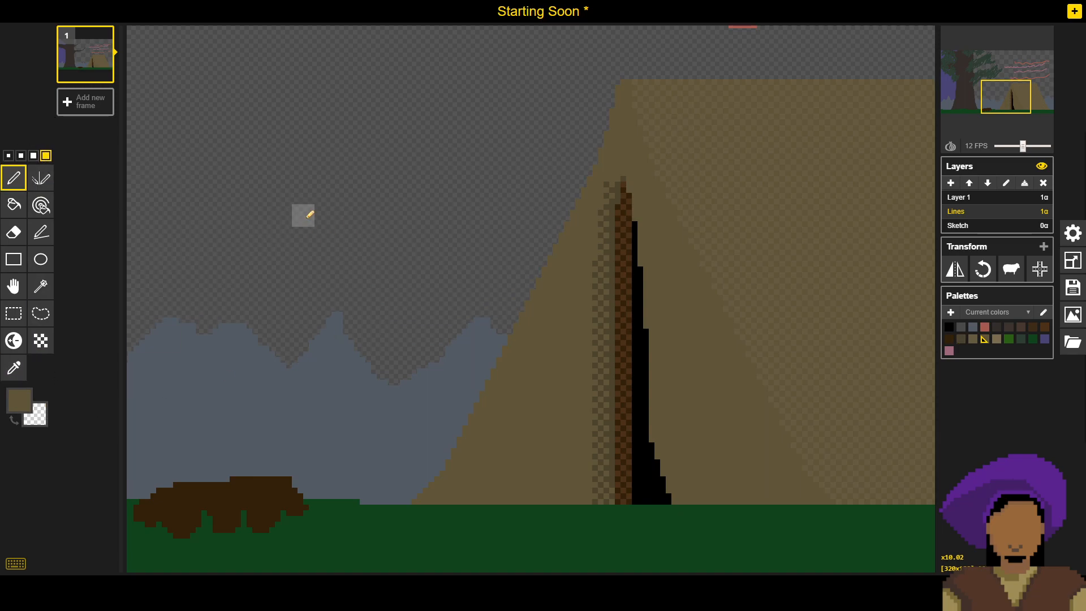
pyautogui.click(601, 501)
pyautogui.hotkey('ctrl', 'z')
pyautogui.click(602, 472)
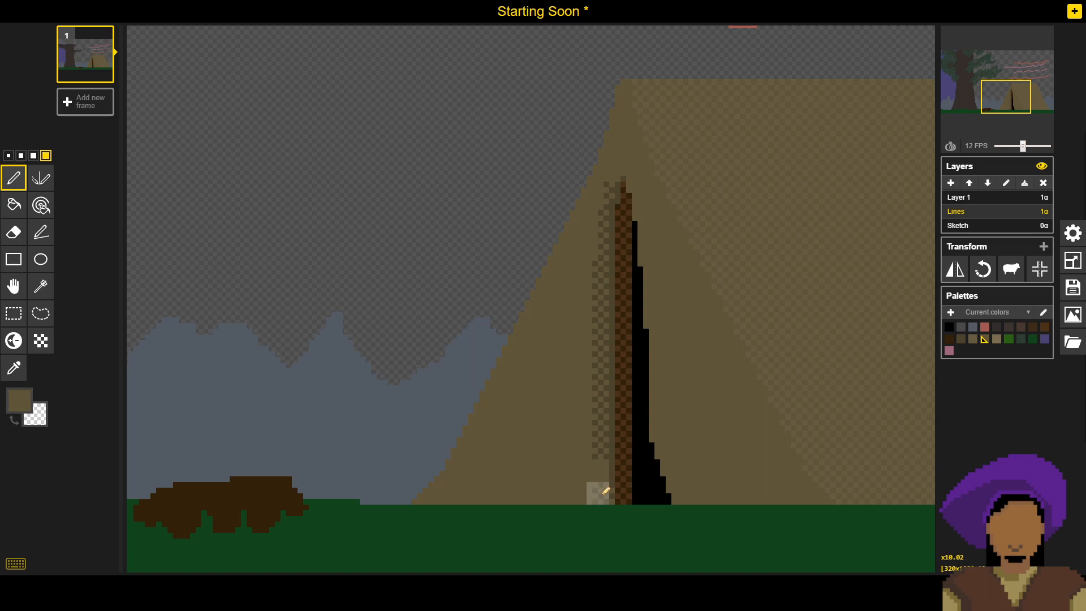
pyautogui.click(601, 450)
pyautogui.click(601, 426)
pyautogui.click(600, 404)
pyautogui.click(602, 387)
pyautogui.click(603, 340)
pyautogui.click(603, 314)
pyautogui.click(601, 318)
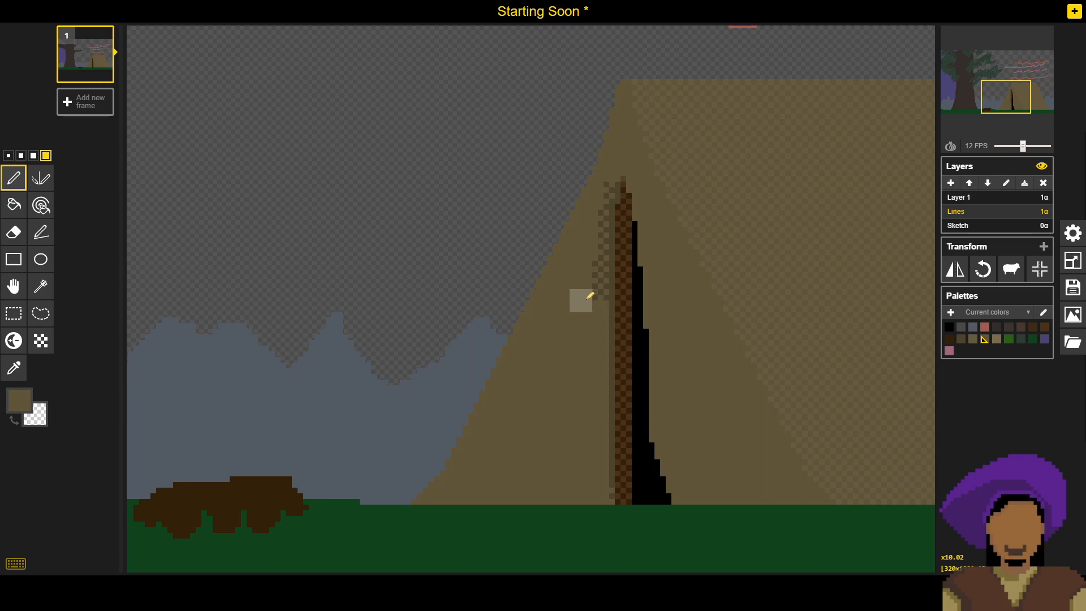
# - Cover the remaining dithering beside the pole's upper half and tip with solid tent tan
pyautogui.click(603, 288)
pyautogui.click(604, 270)
pyautogui.click(602, 255)
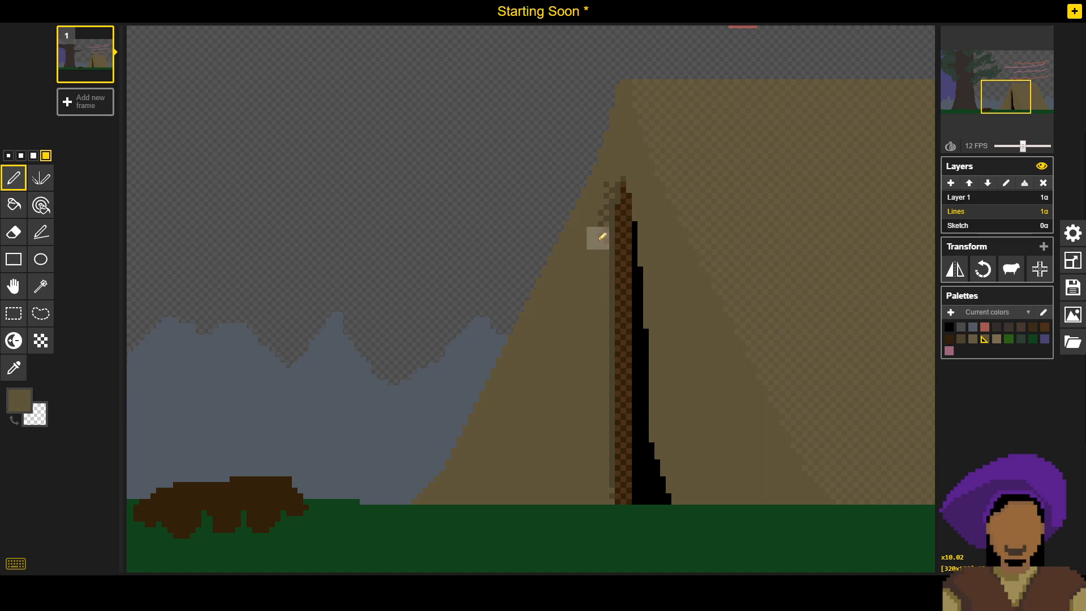
pyautogui.click(604, 202)
pyautogui.click(612, 184)
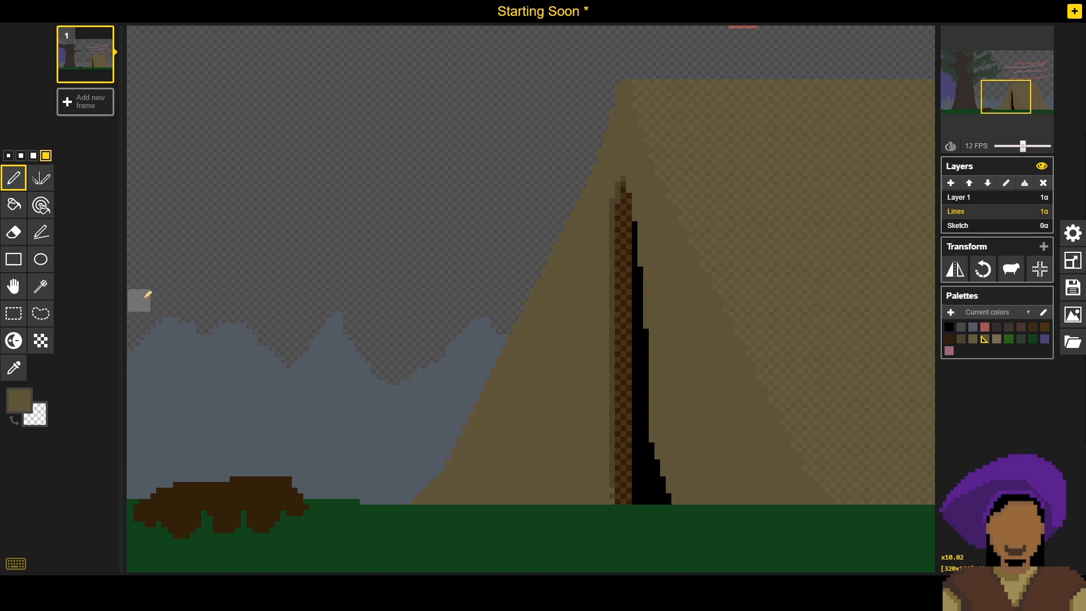
# - Sample the dark shadow shade and restore the solid shadow column along the pole with a single-pixel pencil
pyautogui.press('o')
pyautogui.click(618, 294)
pyautogui.press('p')
pyautogui.click(20, 156)
pyautogui.click(8, 155)
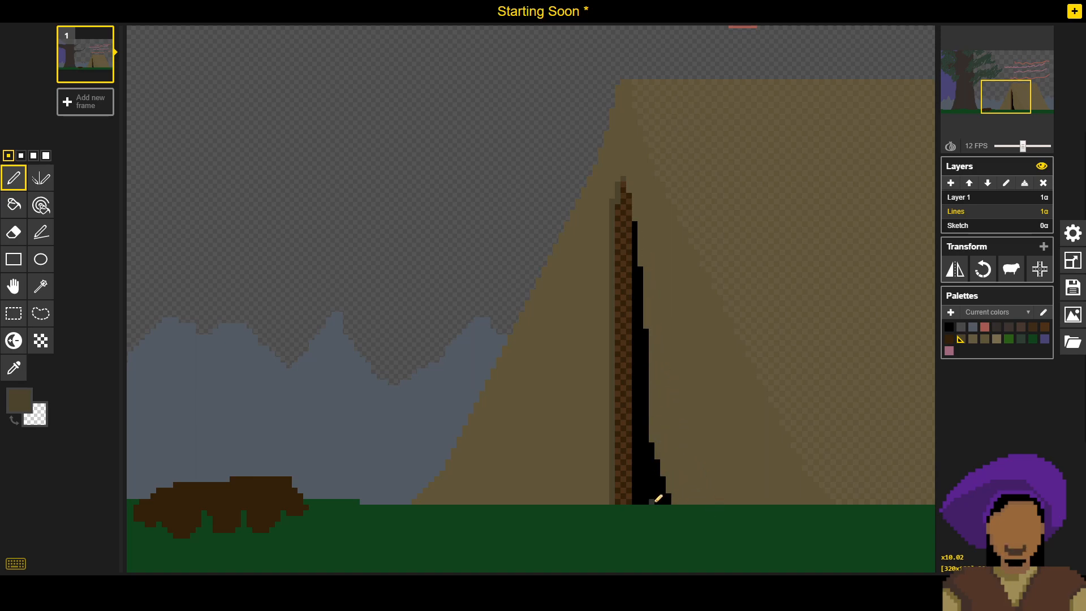
pyautogui.scroll(-4, 662, 379)
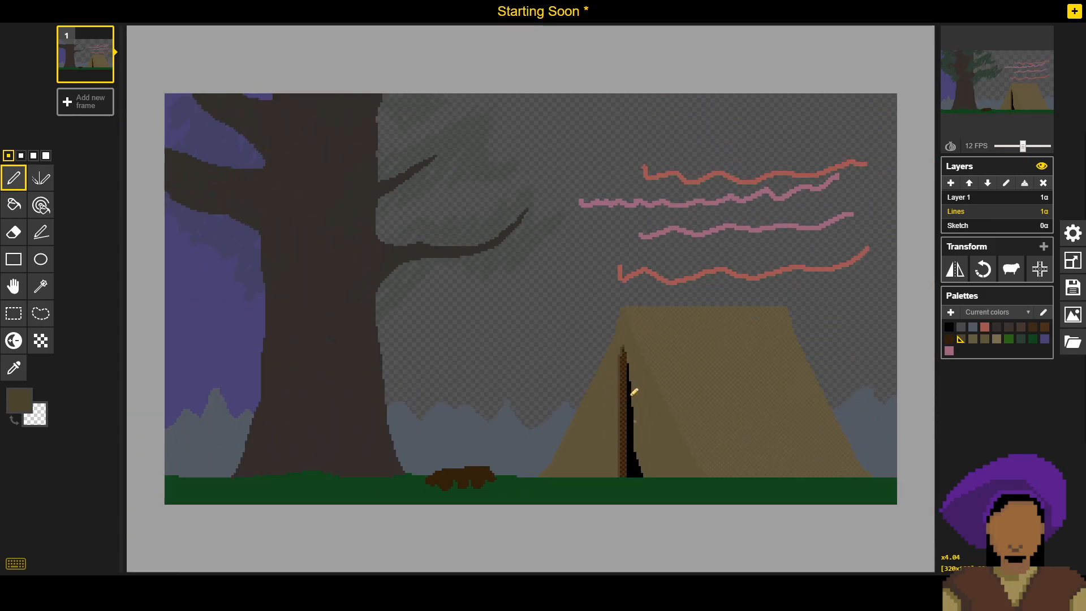
pyautogui.scroll(5, 607, 399)
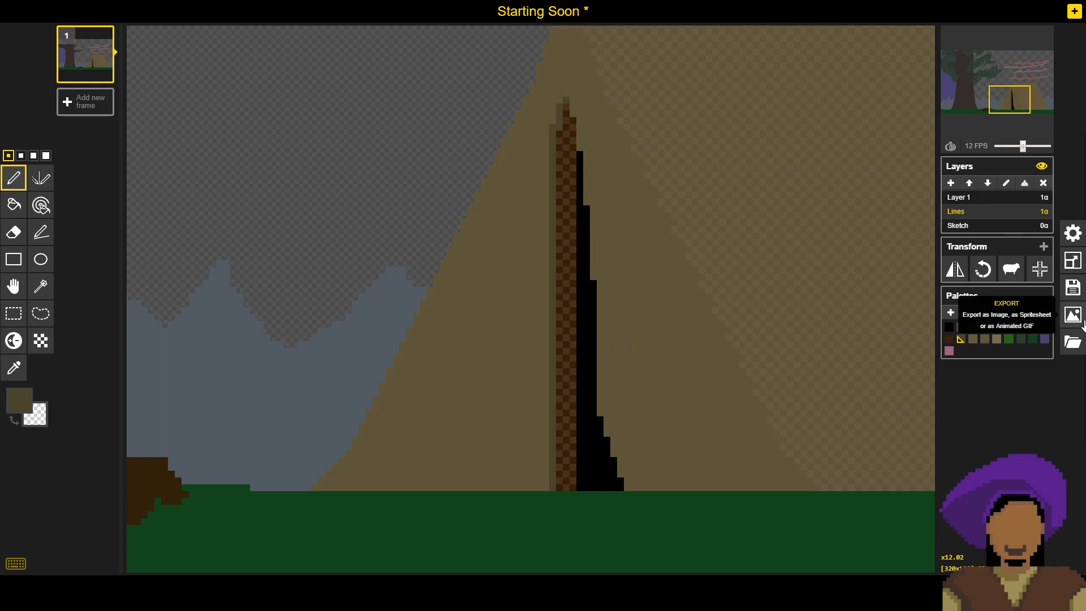
# - Sample a muted brown as primary and a dark brown as secondary from the Sketch layer's swatches, and return to the Lines layer
pyautogui.click(1008, 226)
pyautogui.moveTo(283, 392); pyautogui.dragTo(692, 384)
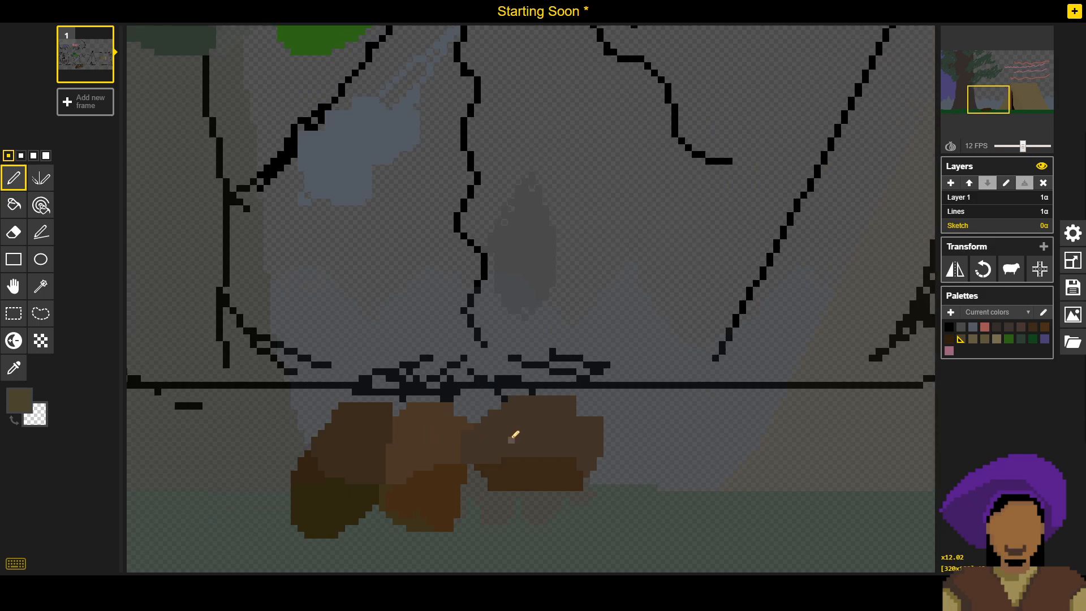
pyautogui.press('o')
pyautogui.click(493, 434)
pyautogui.rightClick(323, 458)
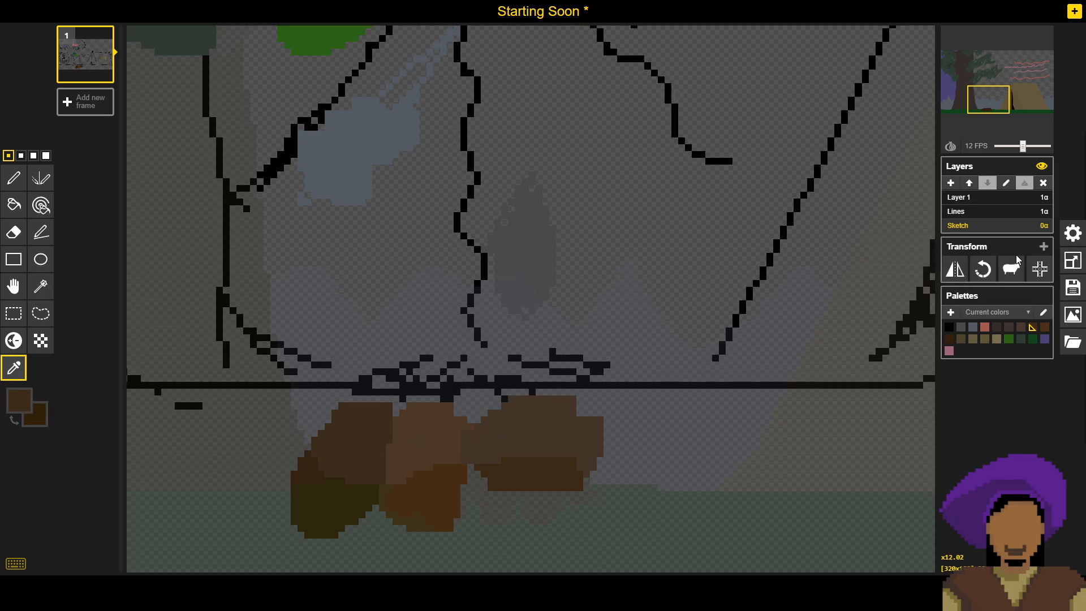
pyautogui.click(990, 213)
pyautogui.moveTo(759, 206); pyautogui.dragTo(471, 214)
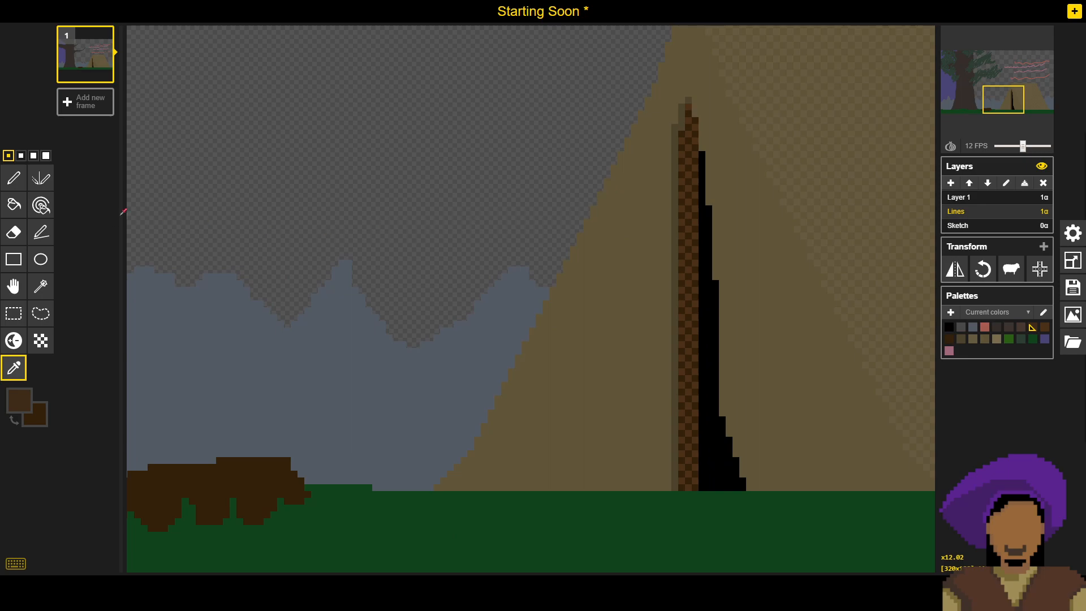
# - Dither the tent pole's shaft down to the ground with the two newly sampled browns, using a 3-pixel dithering brush
pyautogui.click(41, 340)
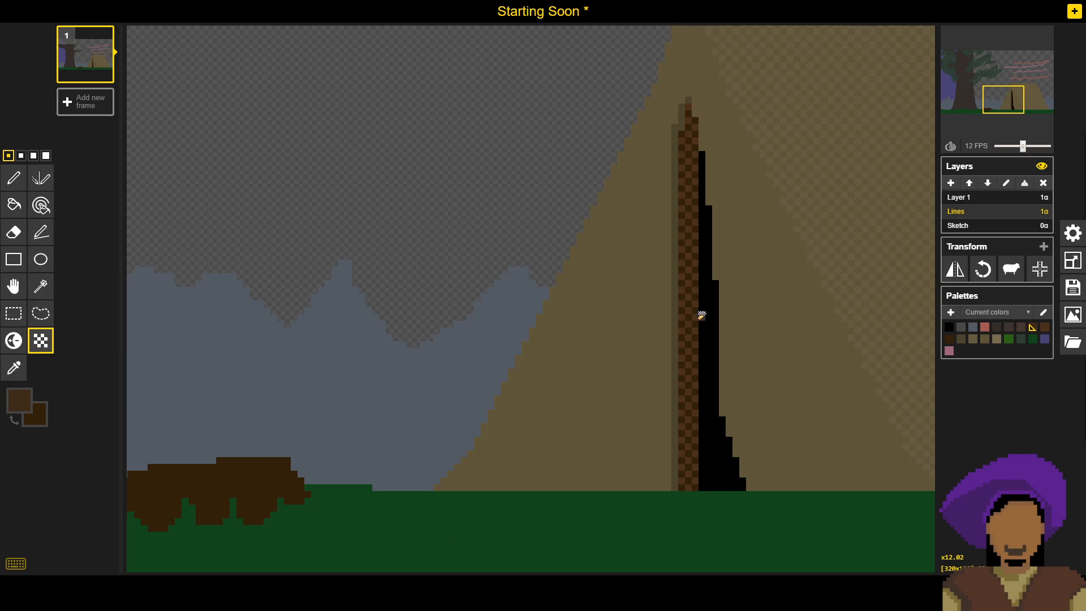
pyautogui.click(21, 155)
pyautogui.click(32, 156)
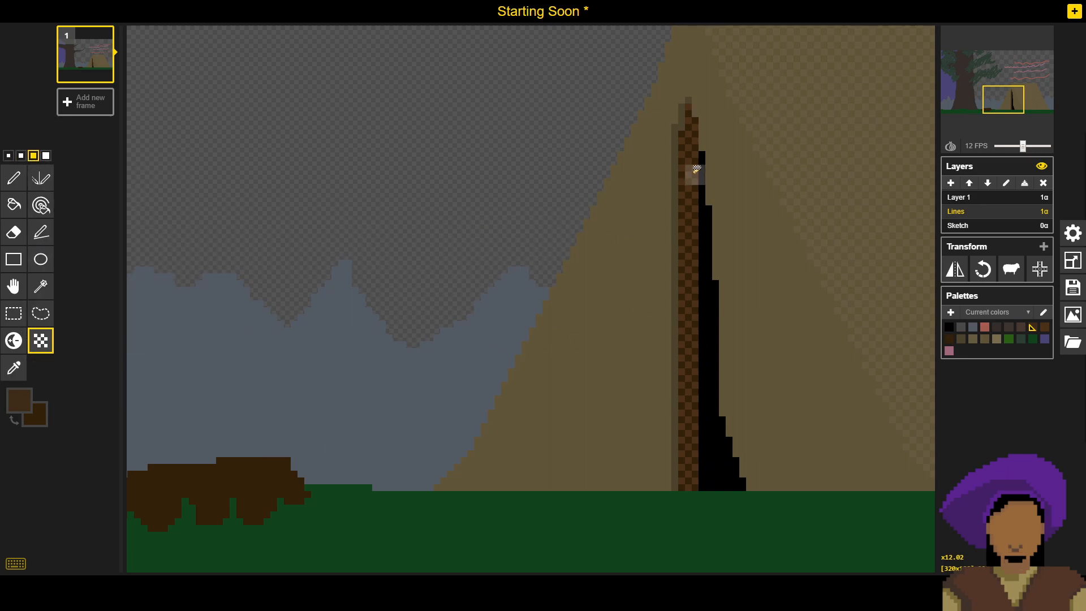
pyautogui.click(689, 148)
pyautogui.click(686, 164)
pyautogui.moveTo(689, 160); pyautogui.dragTo(693, 477)
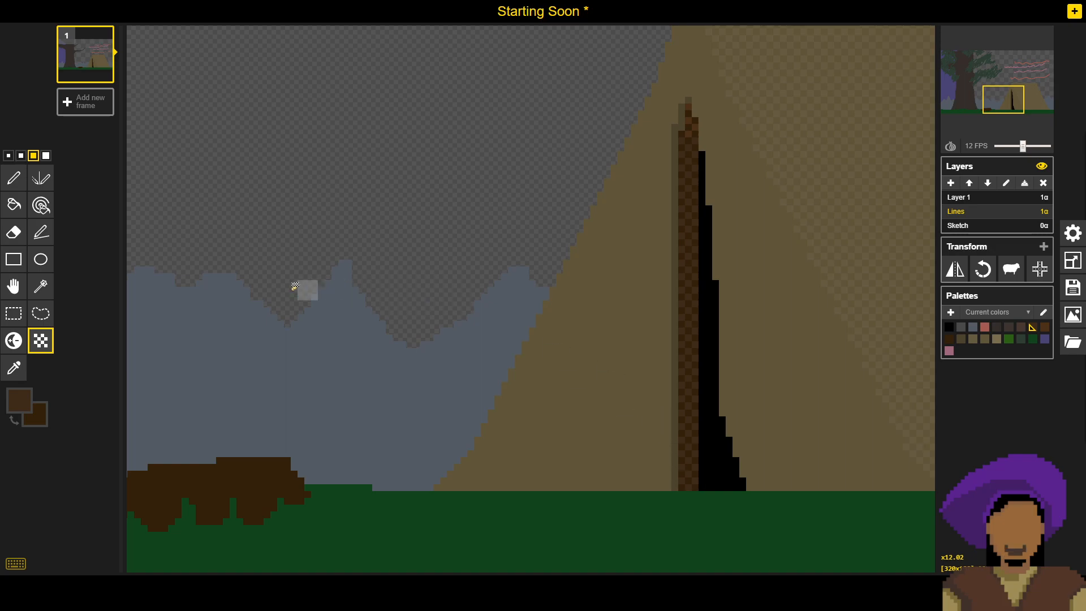
# - Finish the new brown dithering around the pole's tip with a single-pixel brush and check it against the whole scene
pyautogui.click(9, 157)
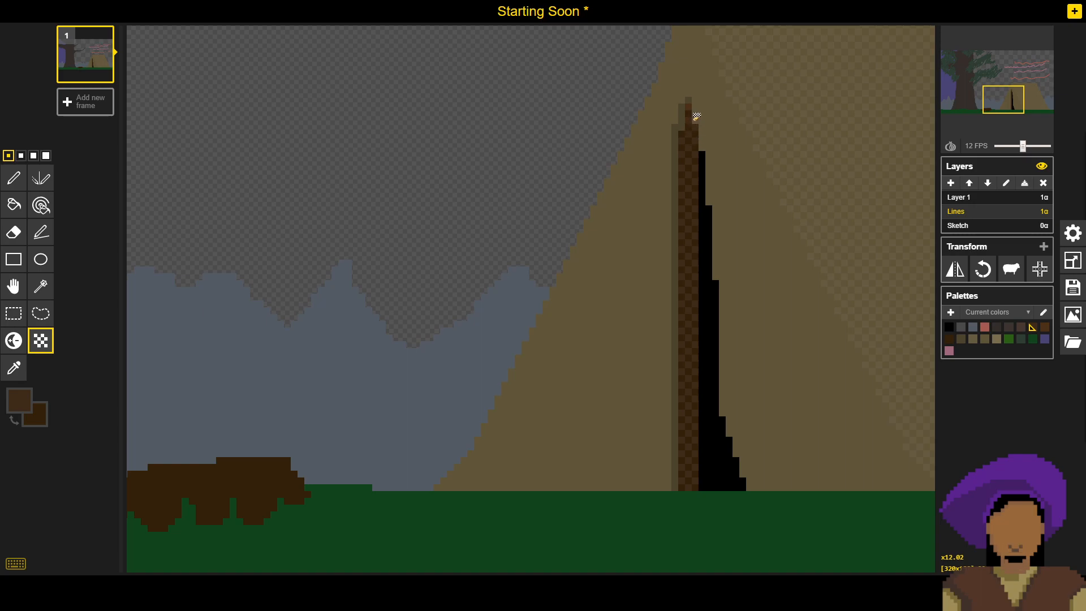
pyautogui.scroll(-4, 589, 206)
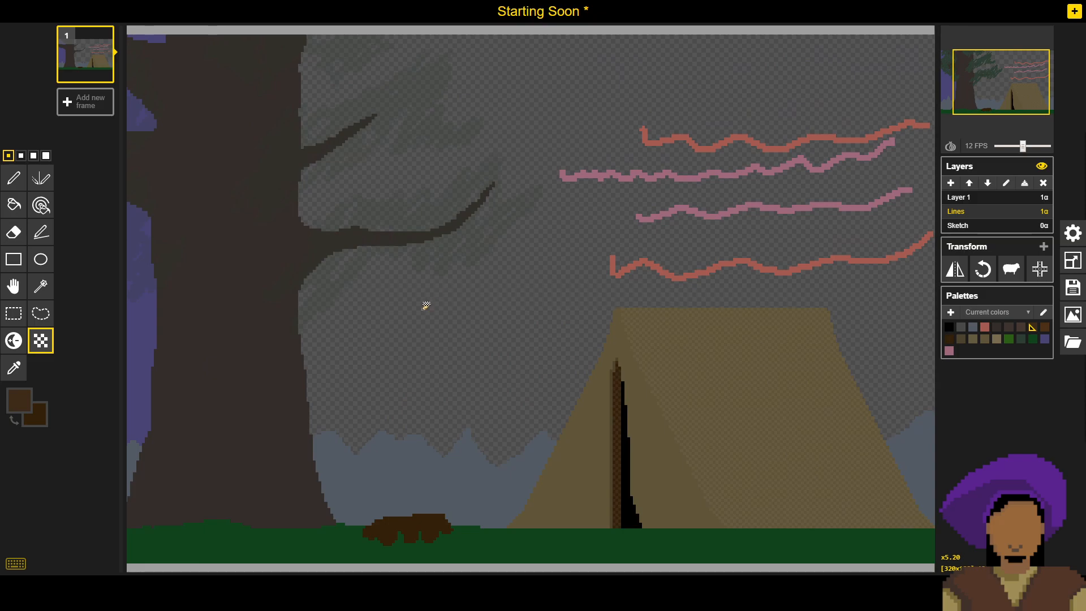
pyautogui.scroll(1, 552, 505)
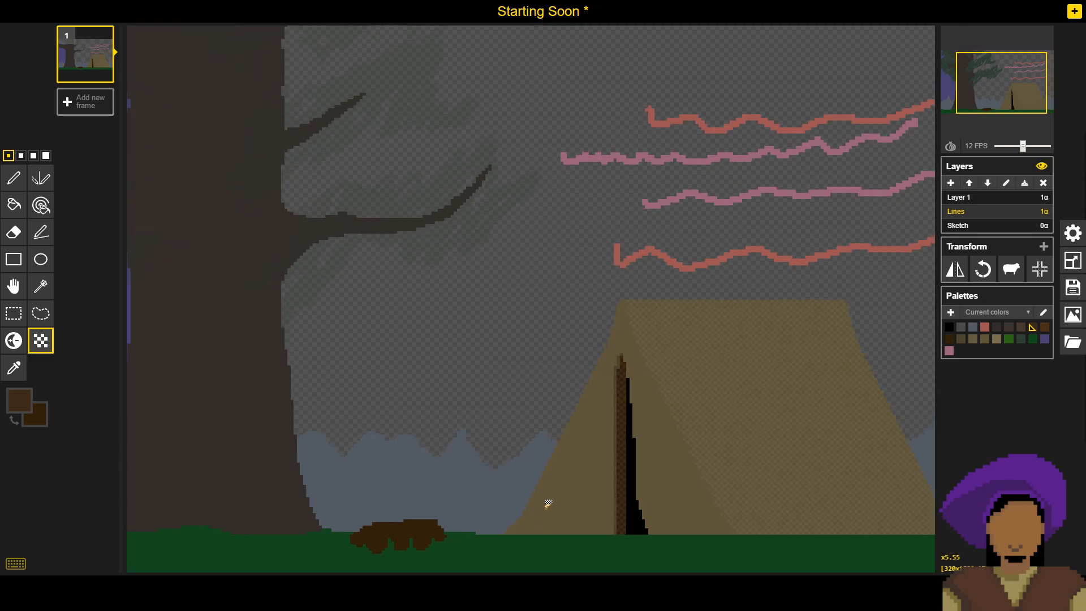
pyautogui.scroll(5, 577, 509)
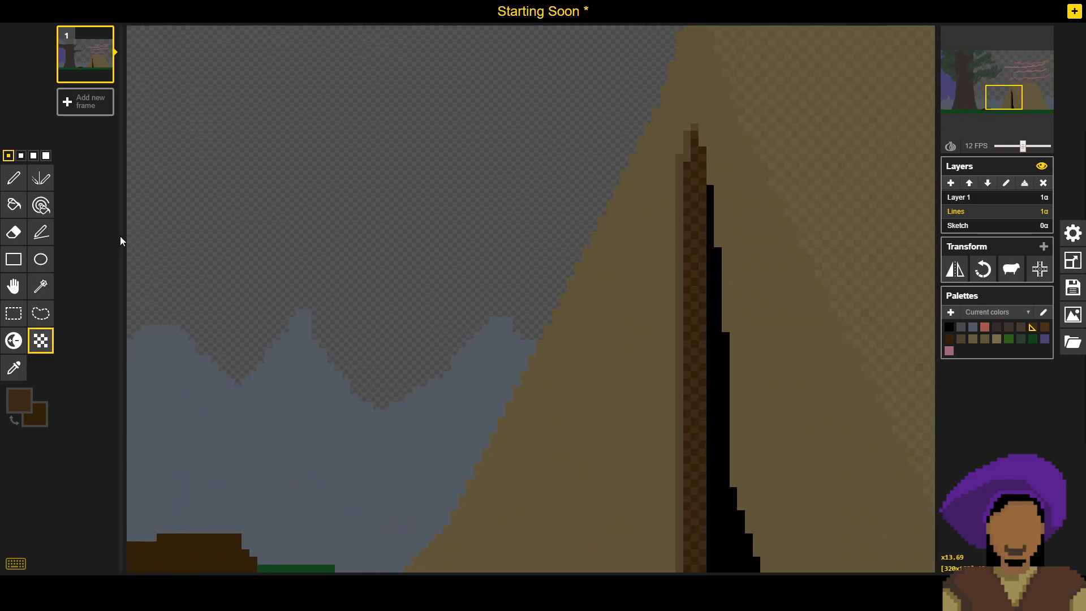
# - Sample transparency as secondary and the tent's olive brown as primary, and fill the shadow strip along the pole's outer edge with the tent colour
pyautogui.press('o')
pyautogui.rightClick(470, 274)
pyautogui.click(595, 329)
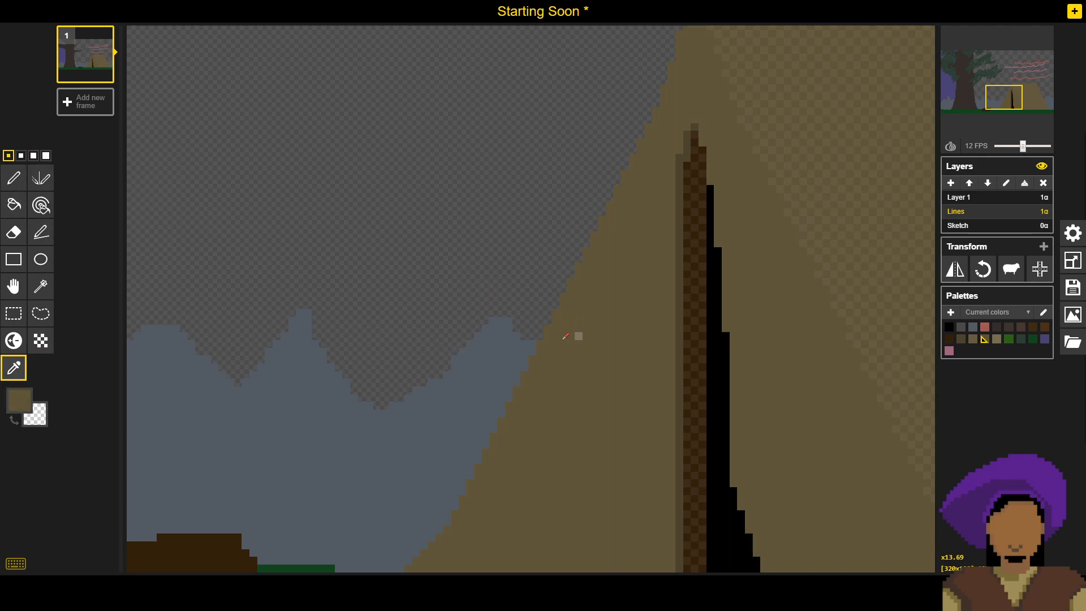
pyautogui.click(13, 205)
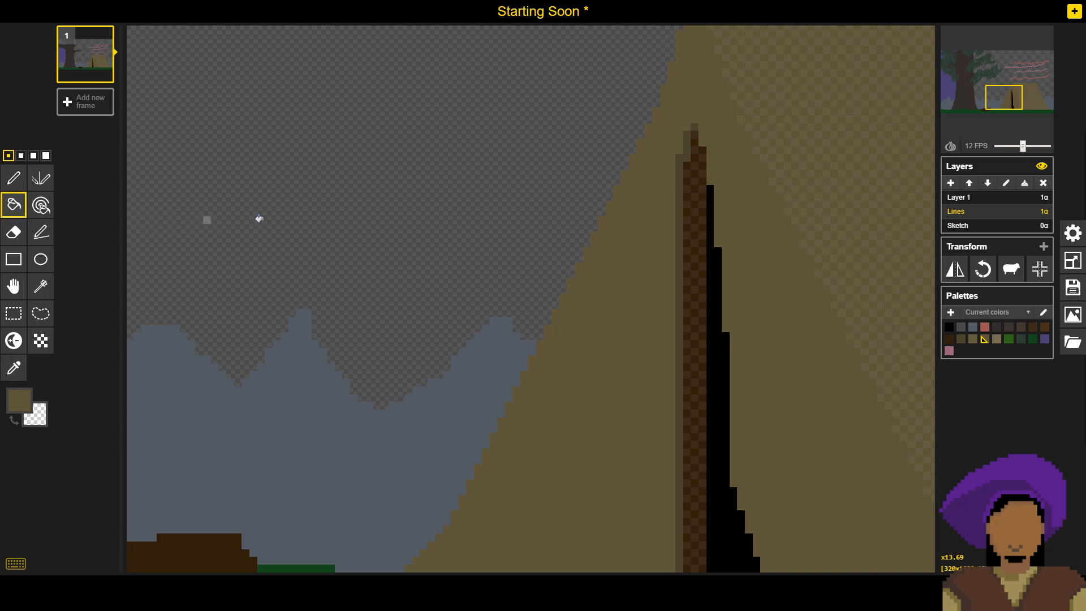
pyautogui.click(677, 184)
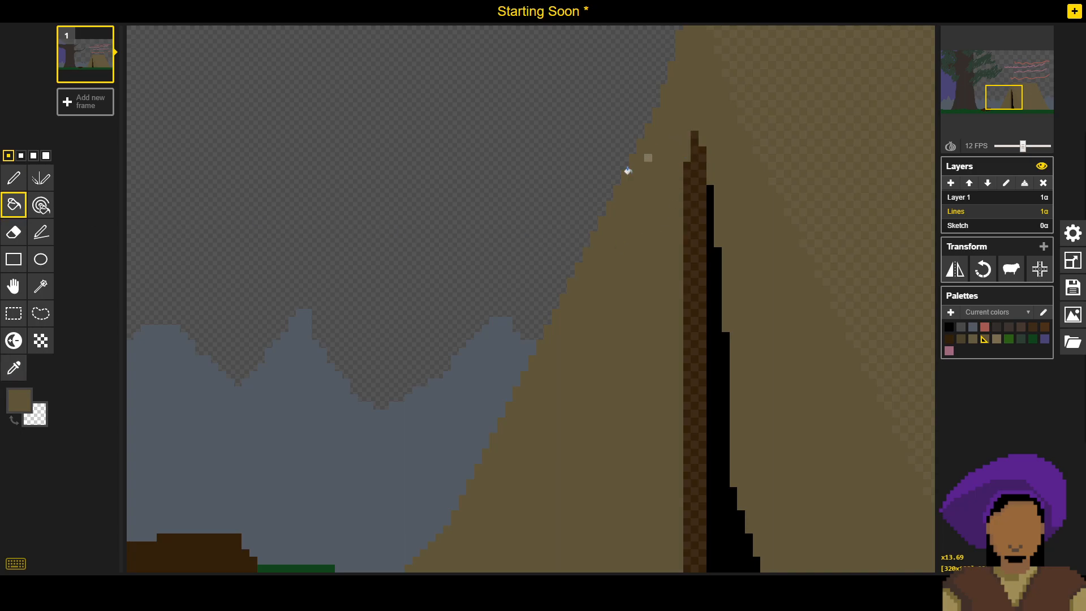
# - Check the cleaned-up tent pole against the whole scene and save the sprite to its .piskel file
pyautogui.scroll(-5, 634, 226)
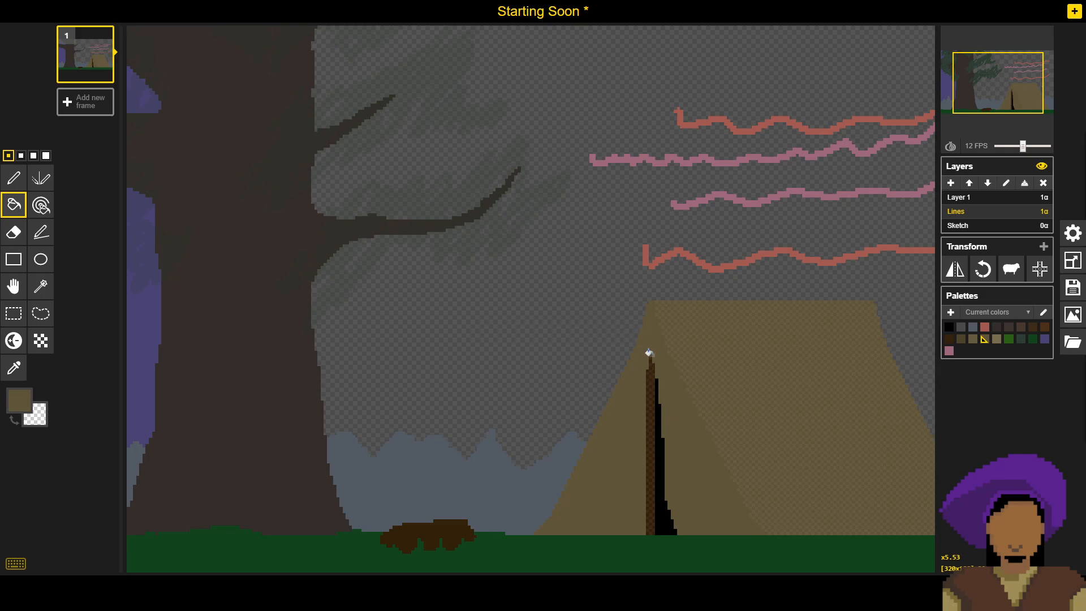
pyautogui.scroll(-4, 655, 364)
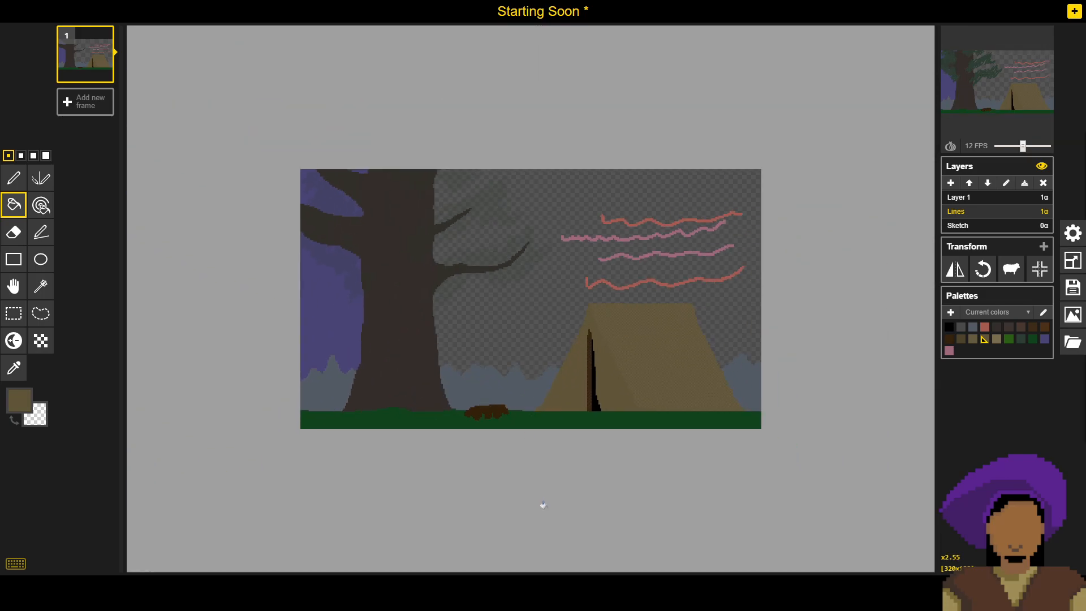
pyautogui.scroll(6, 543, 505)
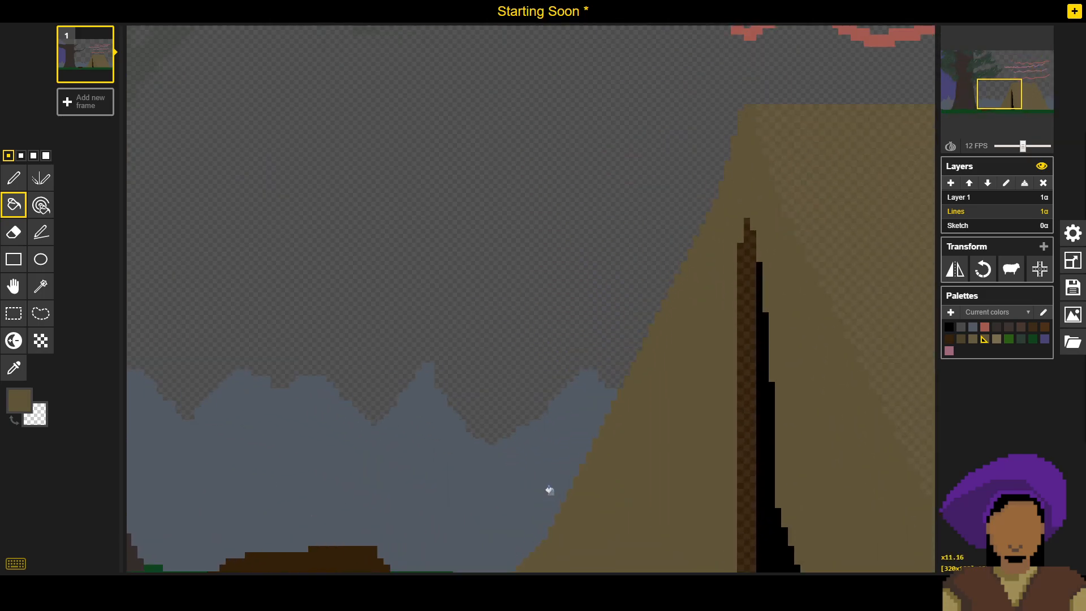
pyautogui.moveTo(631, 436); pyautogui.dragTo(569, 411)
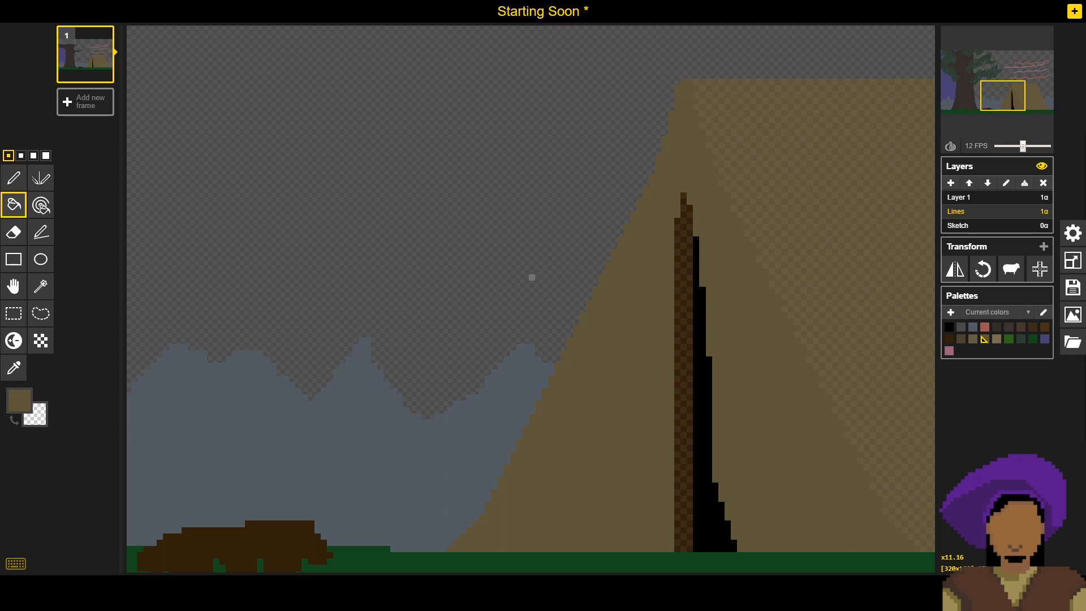
pyautogui.click(1073, 288)
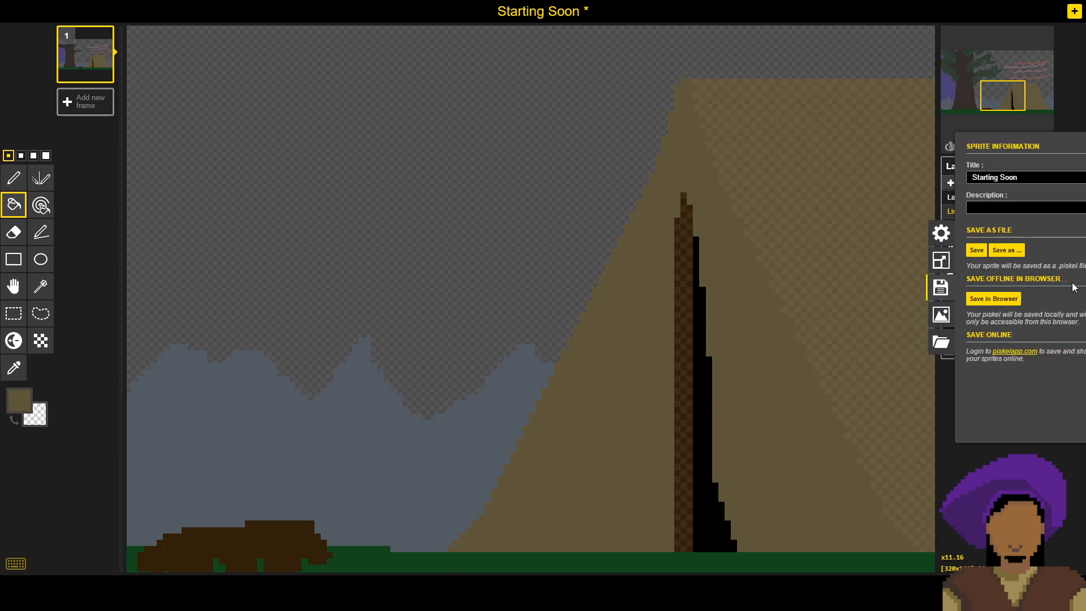
pyautogui.click(952, 250)
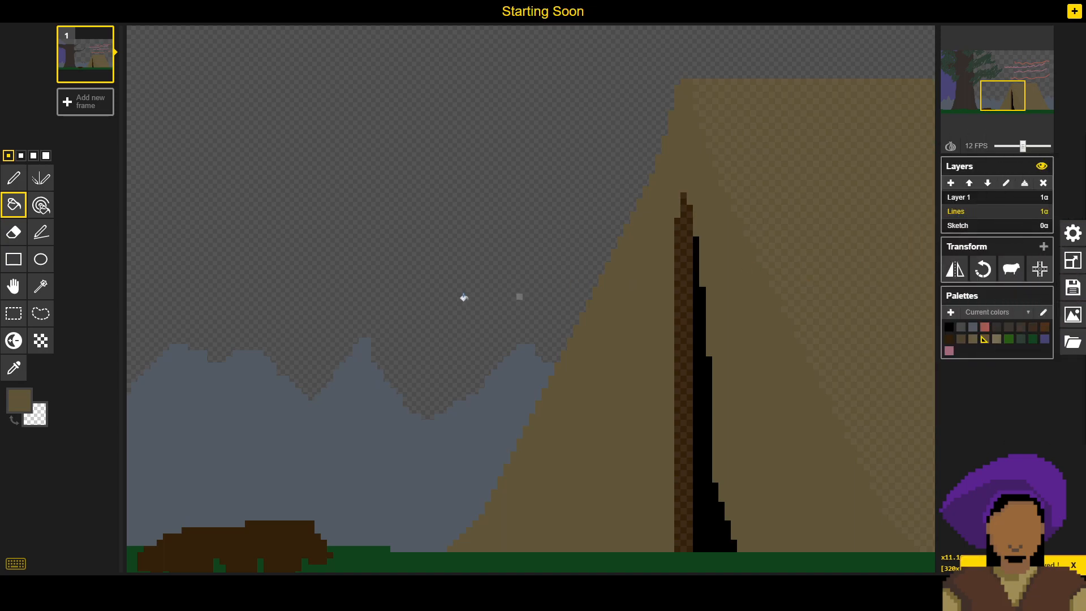
# - Examine the tent's pole, dark opening and dithered side up close and within the whole campsite scene
pyautogui.moveTo(714, 264); pyautogui.dragTo(651, 302)
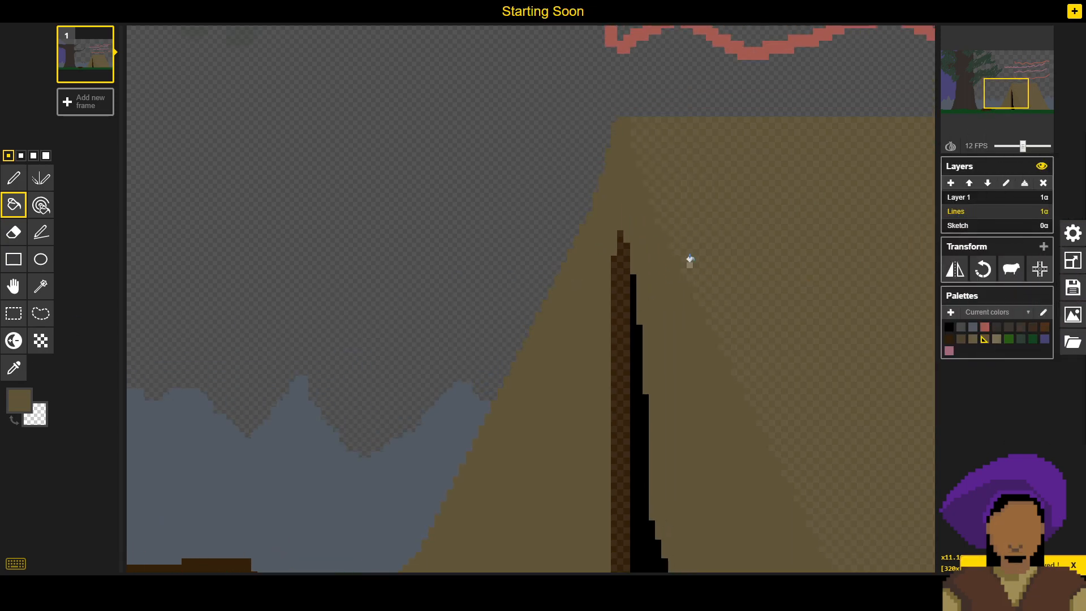
pyautogui.moveTo(693, 239); pyautogui.dragTo(656, 218)
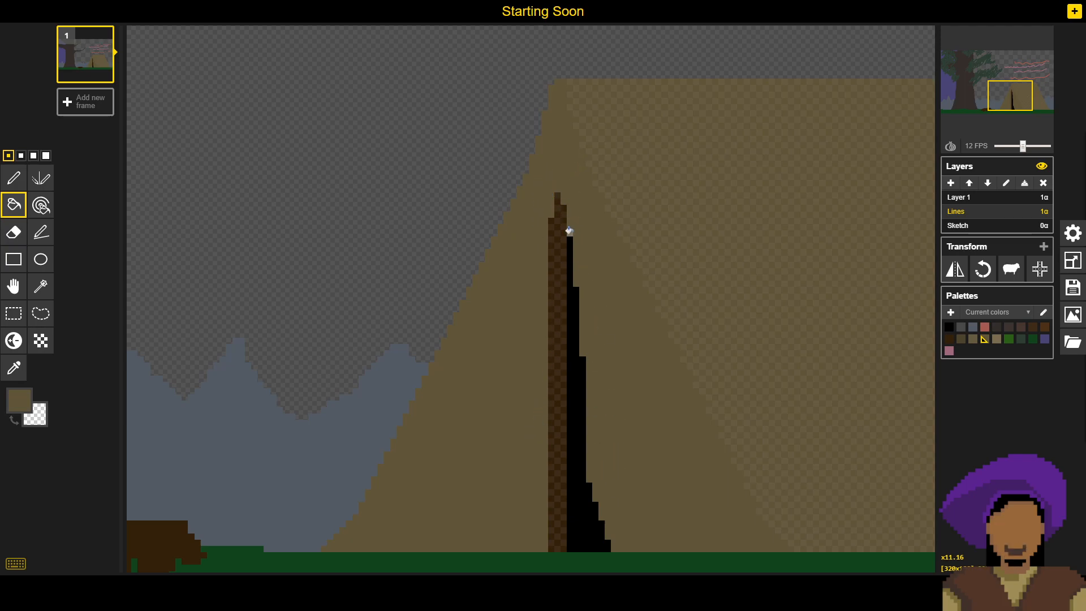
pyautogui.scroll(-3, 553, 231)
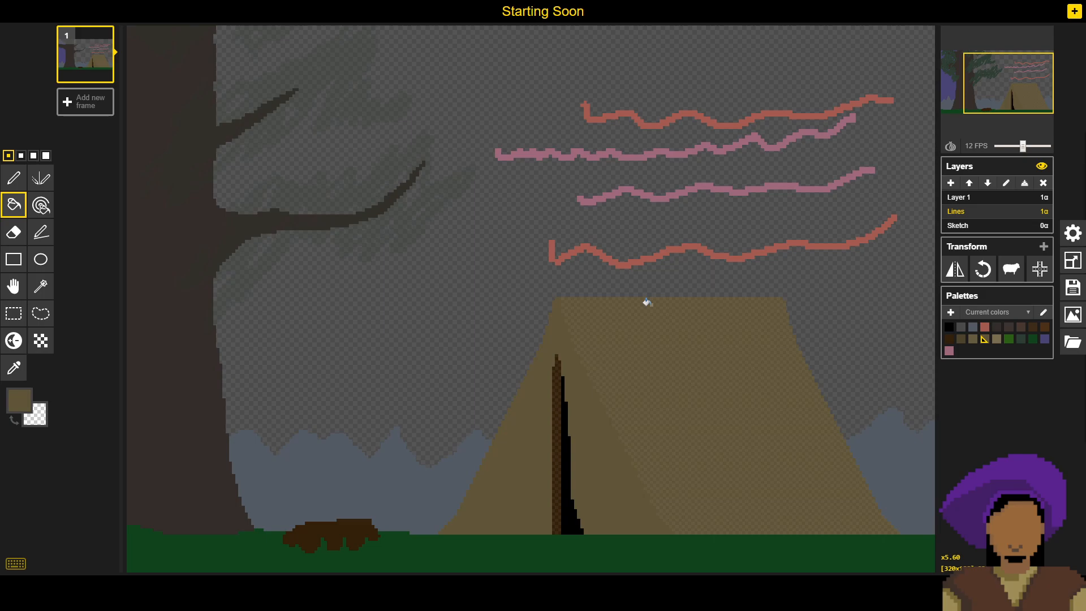
pyautogui.scroll(-5, 647, 303)
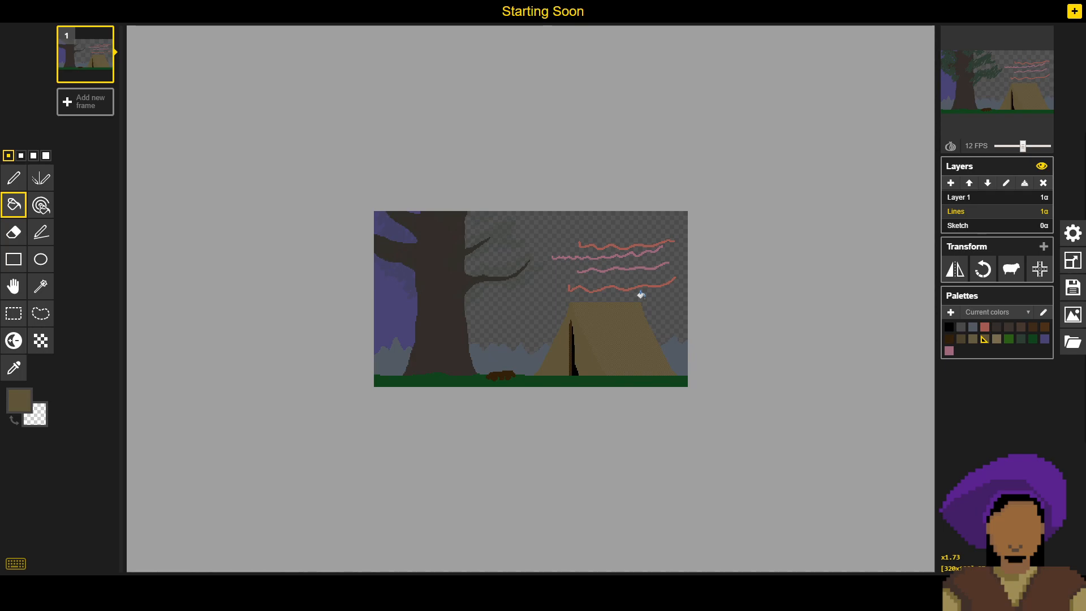
pyautogui.scroll(5, 535, 390)
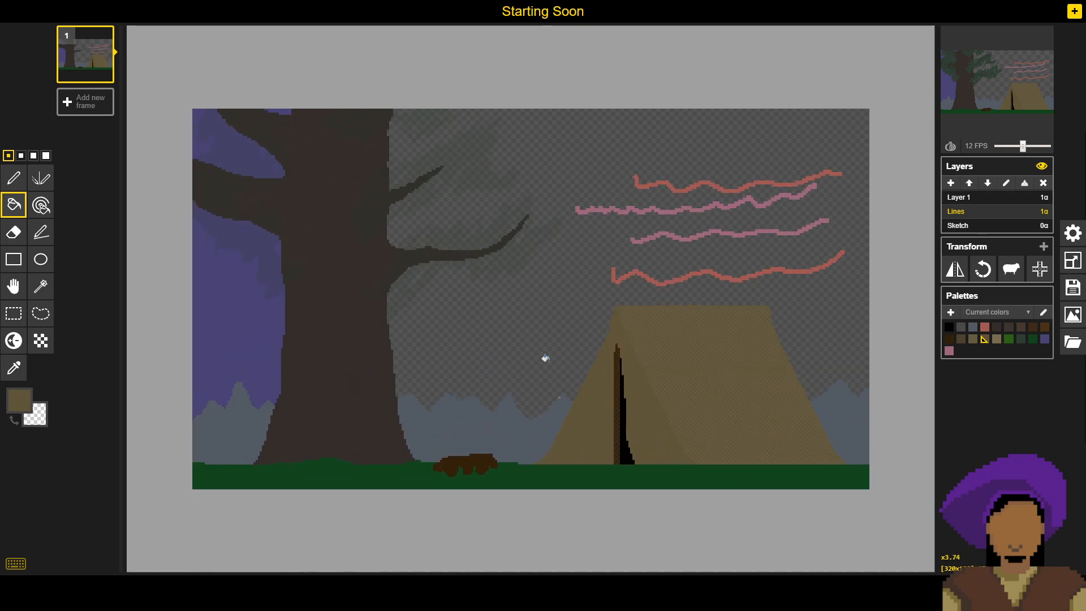
pyautogui.scroll(3, 544, 380)
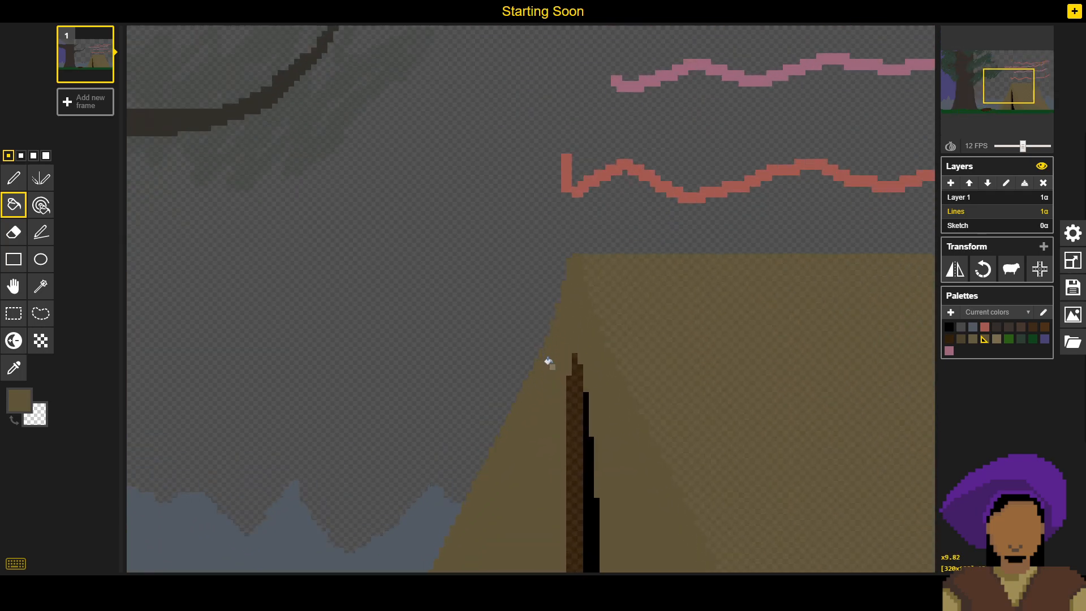
pyautogui.moveTo(540, 405); pyautogui.dragTo(514, 339)
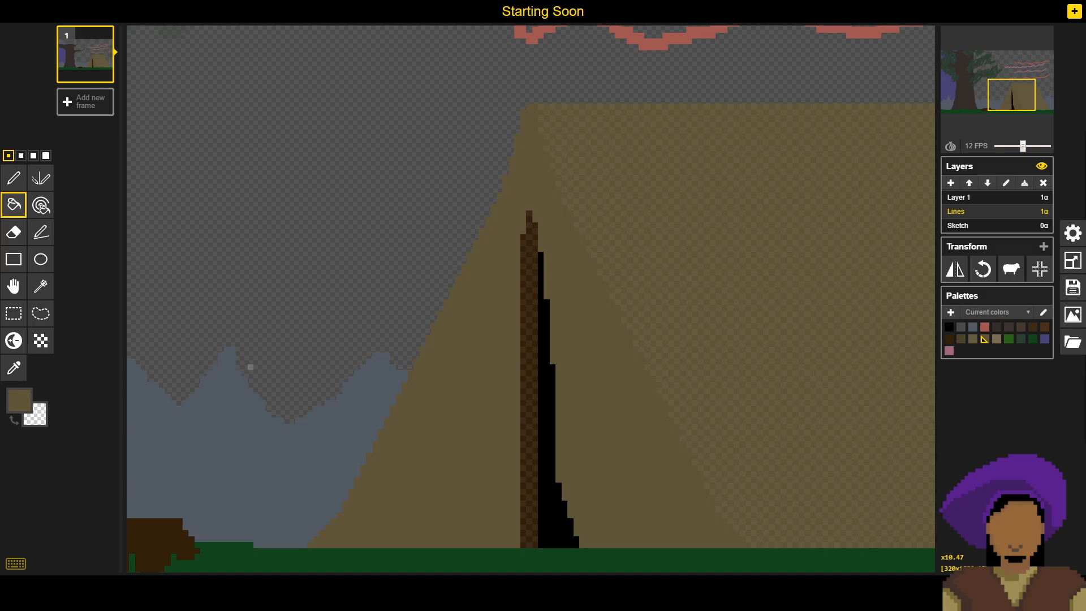
pyautogui.scroll(-3, 634, 357)
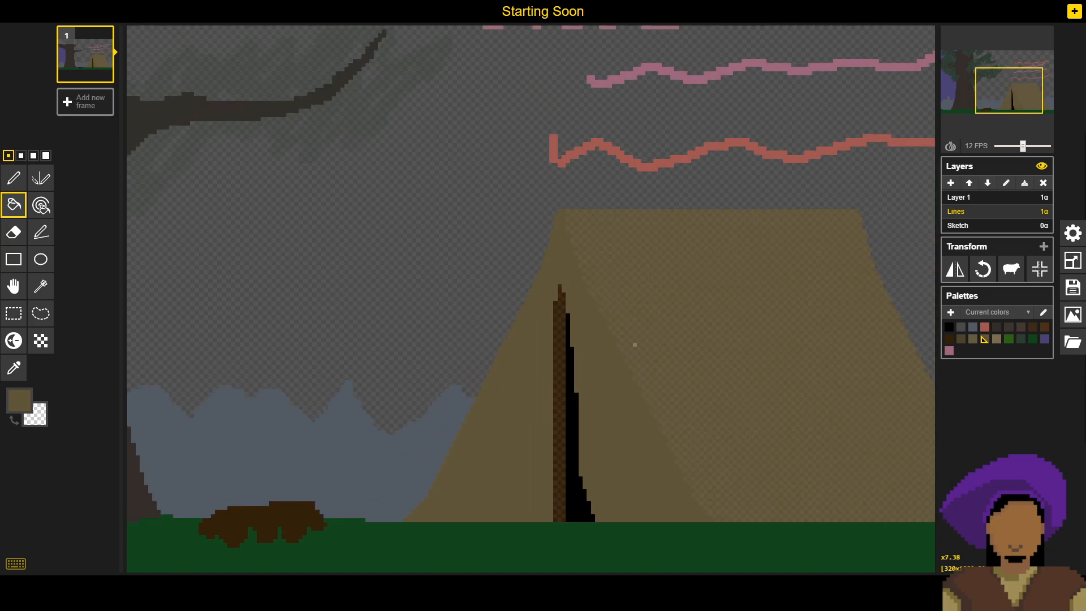